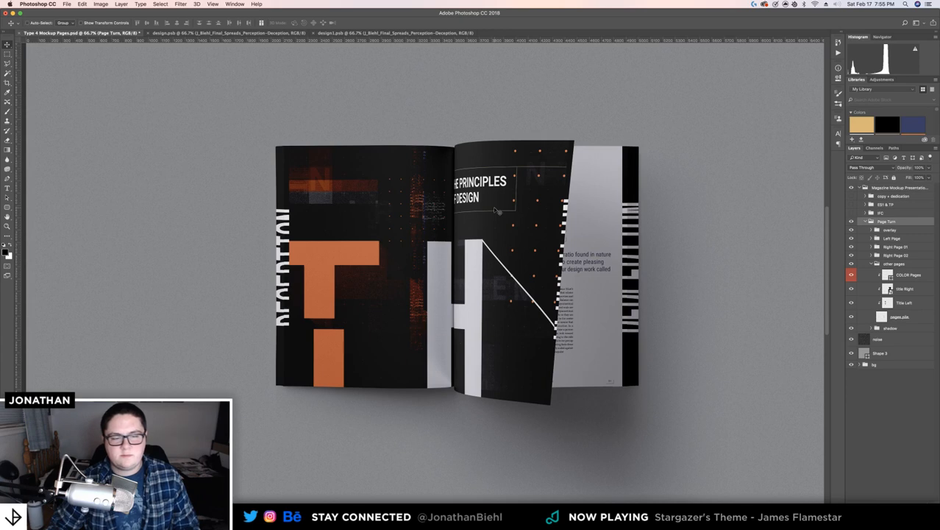
Collapse and hide the Page Turn group, look through the IFC and EB1 & TP spreads, and leave the copy + dedication spread showing
click(865, 223)
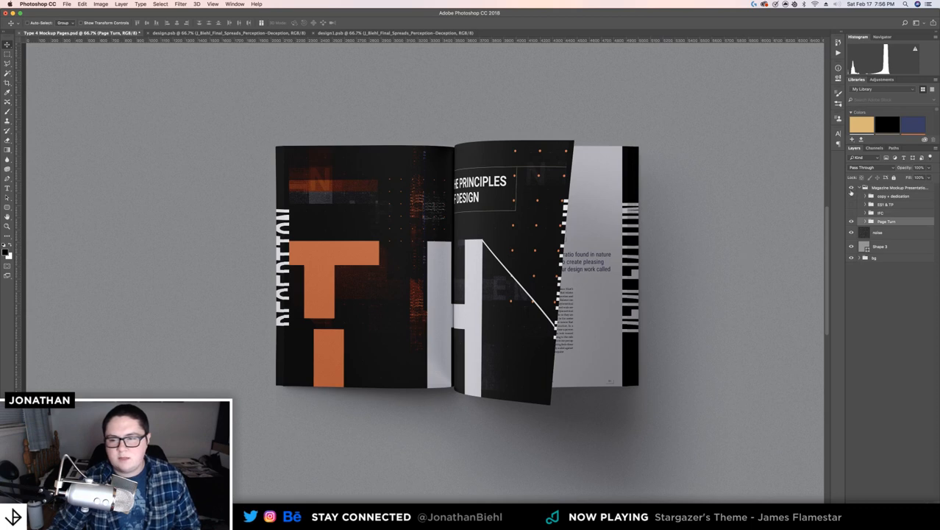
mouse_move(637, 194)
mouse_down()
mouse_move(628, 201)
mouse_move(615, 192)
mouse_move(625, 192)
mouse_up()
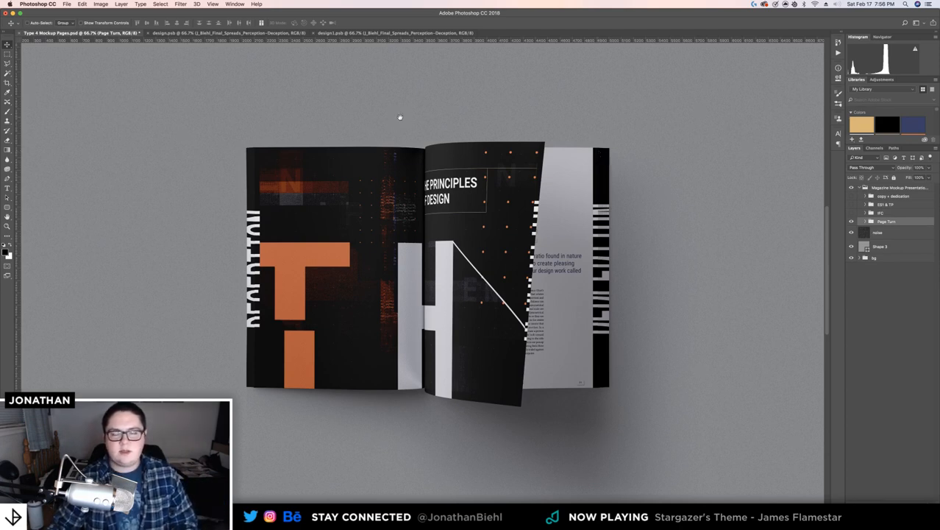
drag(400, 117, 402, 120)
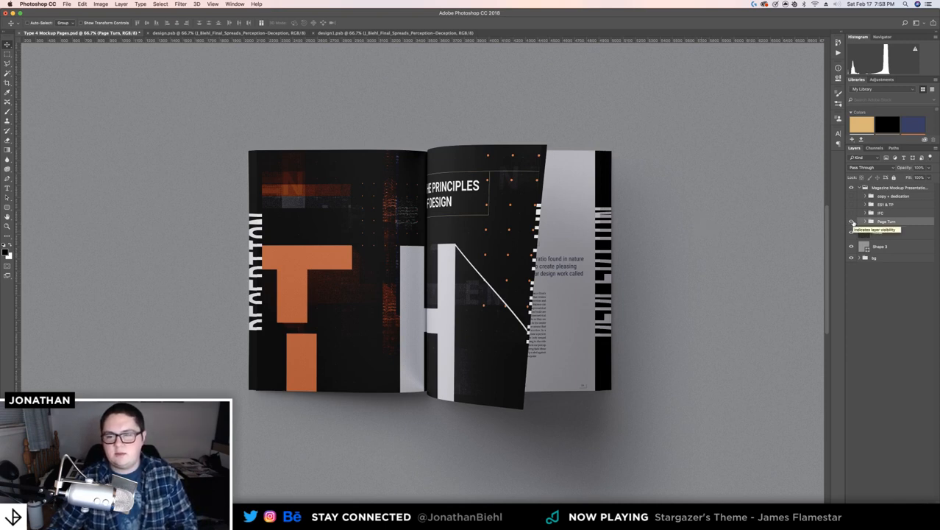
click(851, 222)
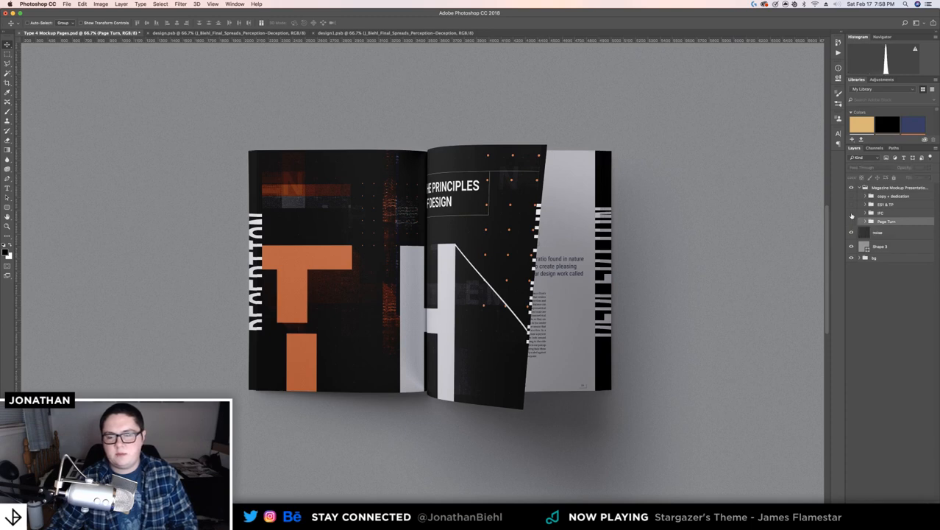
click(852, 213)
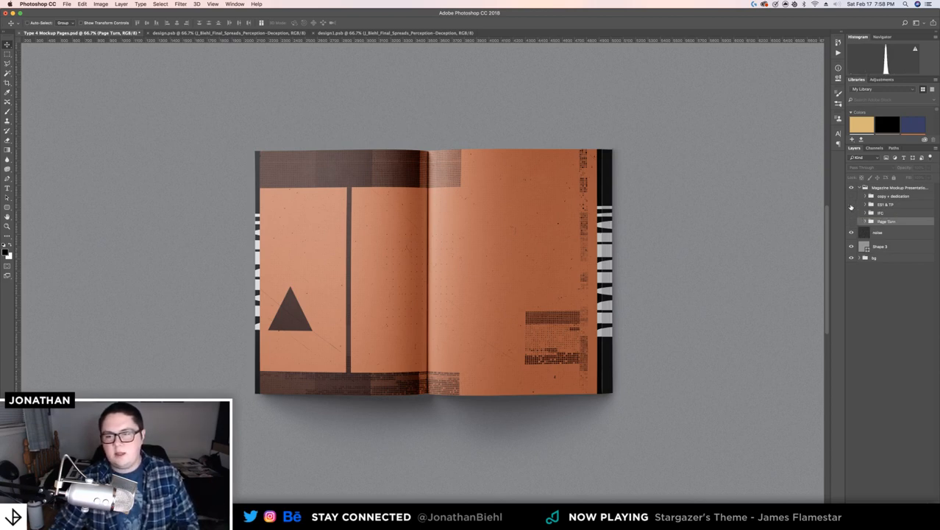
click(851, 206)
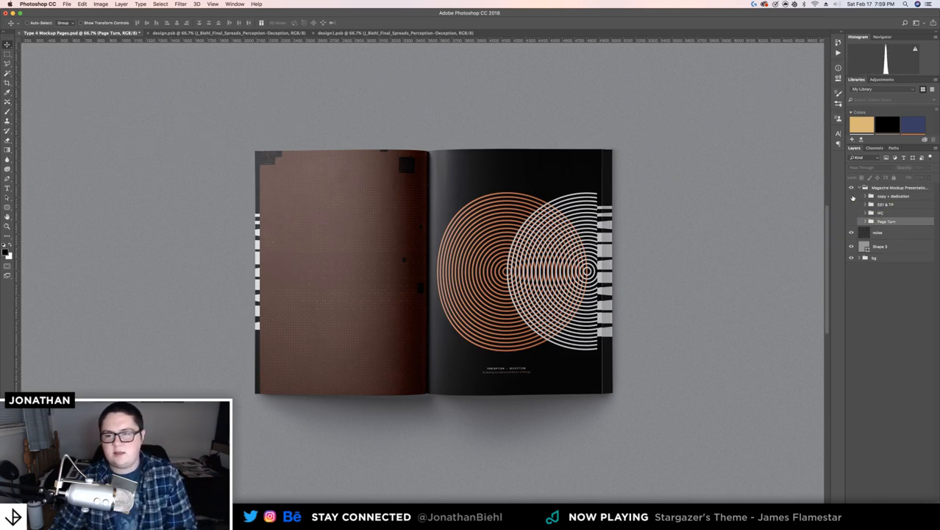
click(852, 197)
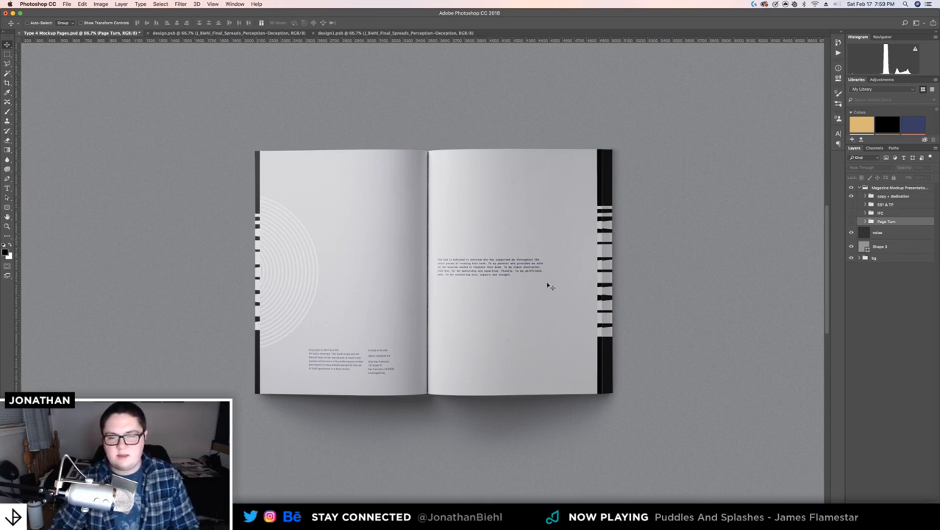
Duplicate the copy + dedication group and rename the duplicate toc
key(z)
drag(547, 266, 590, 264)
drag(422, 258, 524, 257)
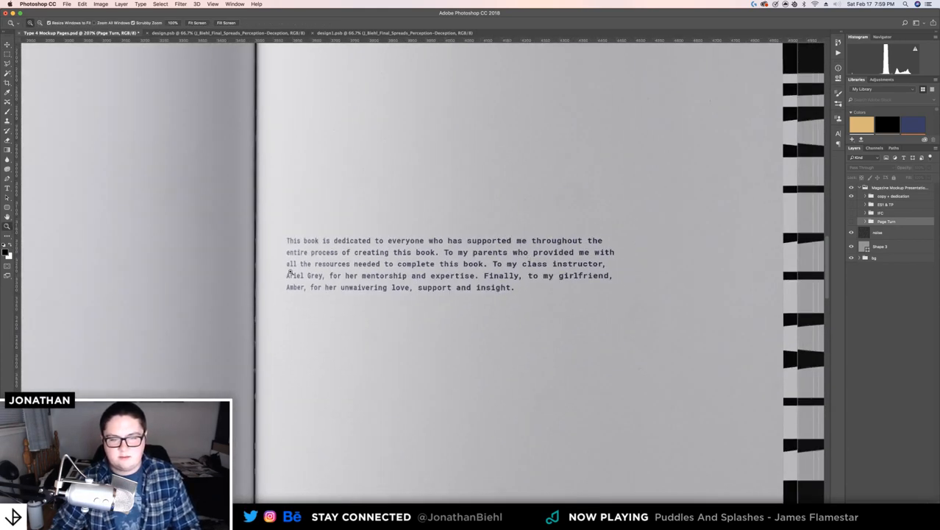
drag(399, 267, 449, 261)
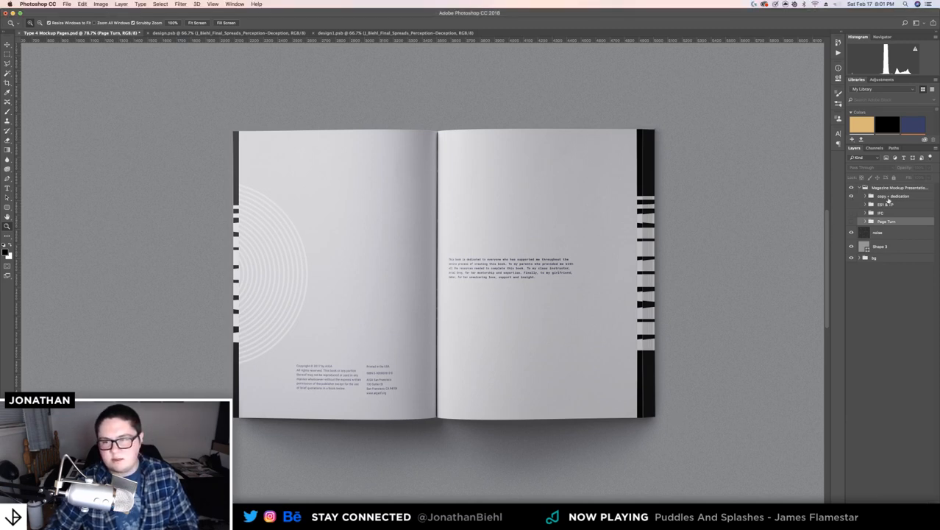
click(888, 199)
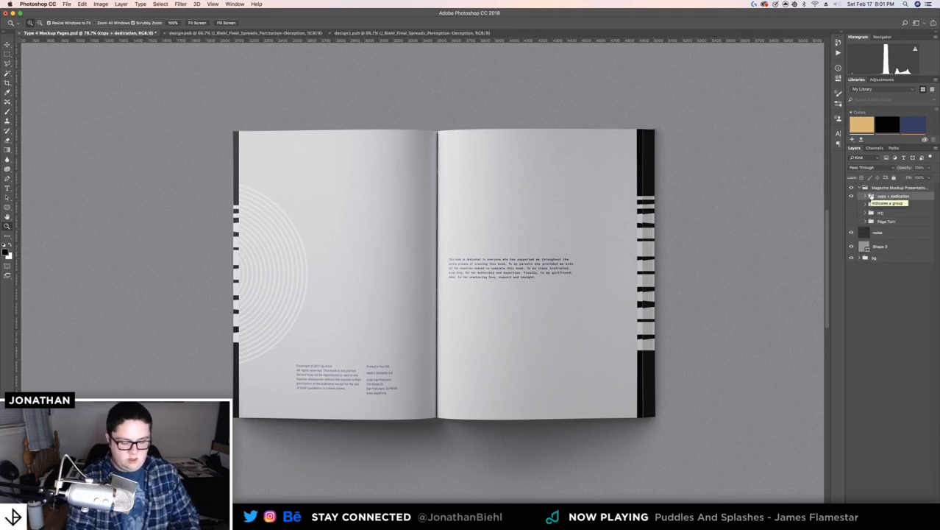
key(super+j)
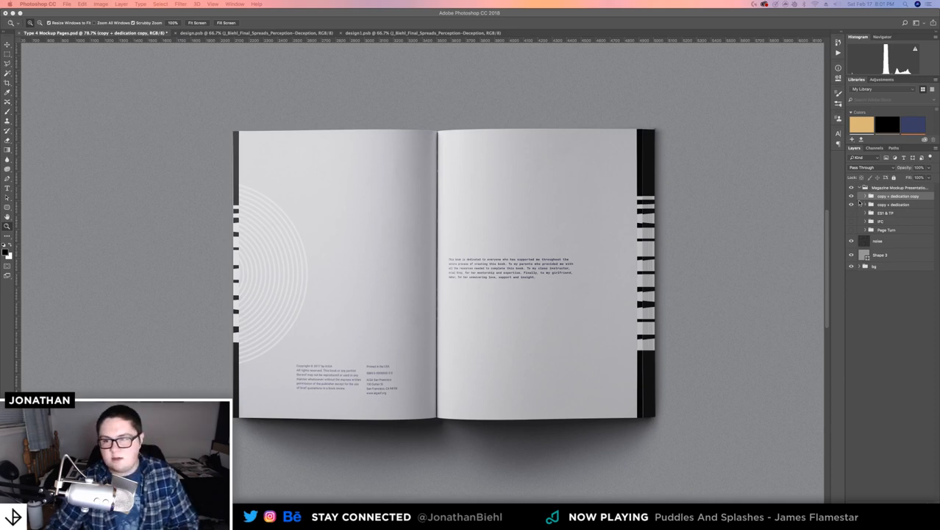
double_click(888, 198)
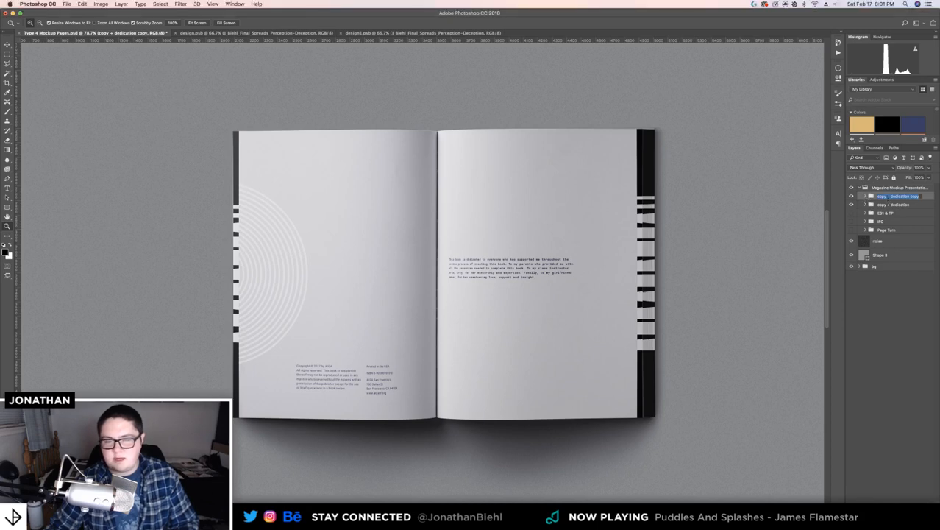
text(t)
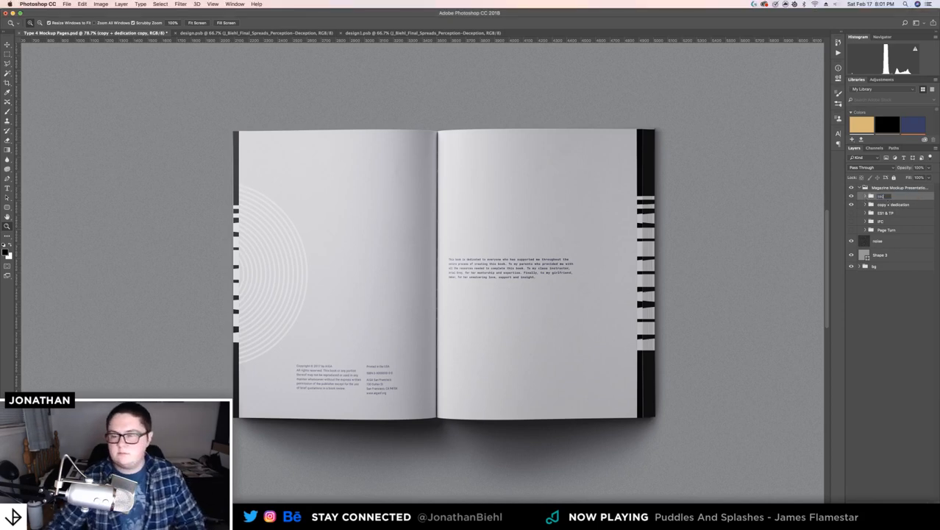
key(Return)
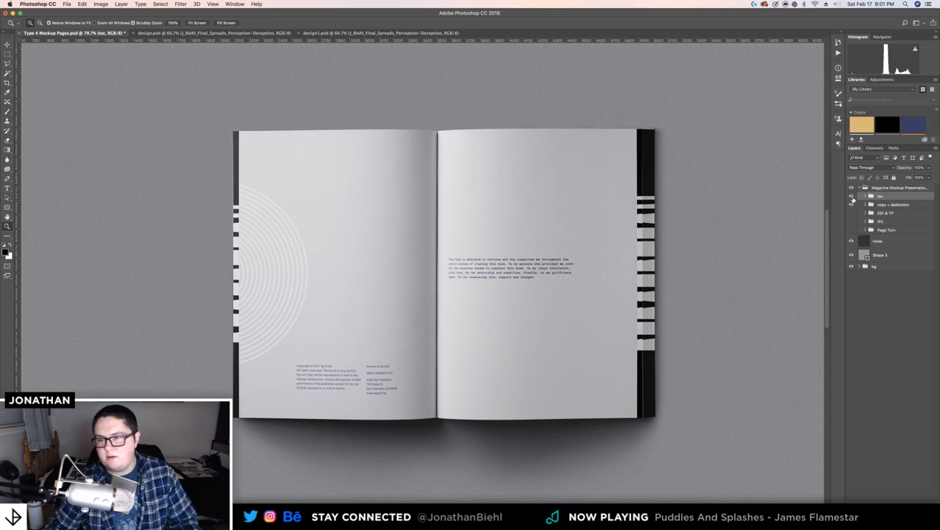
Rasterize the design smart objects of both the Left Page and Right Page in the copy + dedication group
click(864, 205)
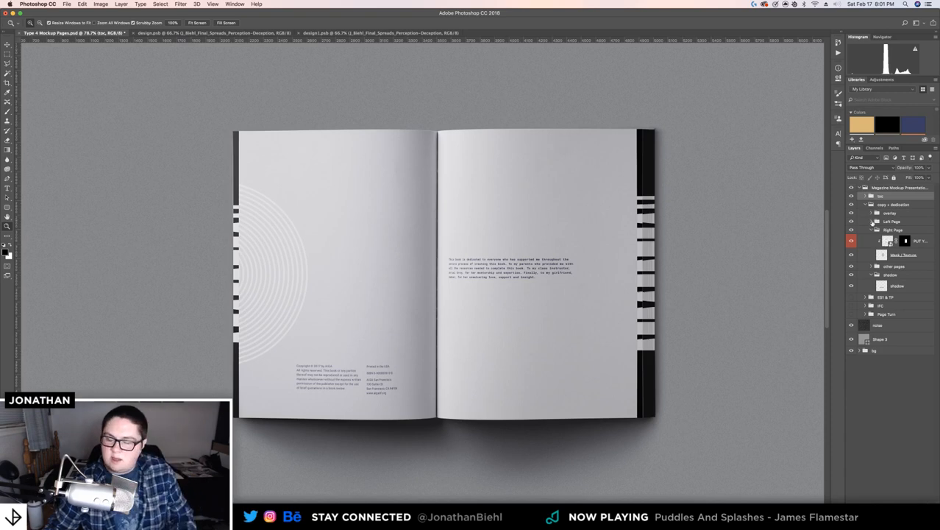
click(871, 222)
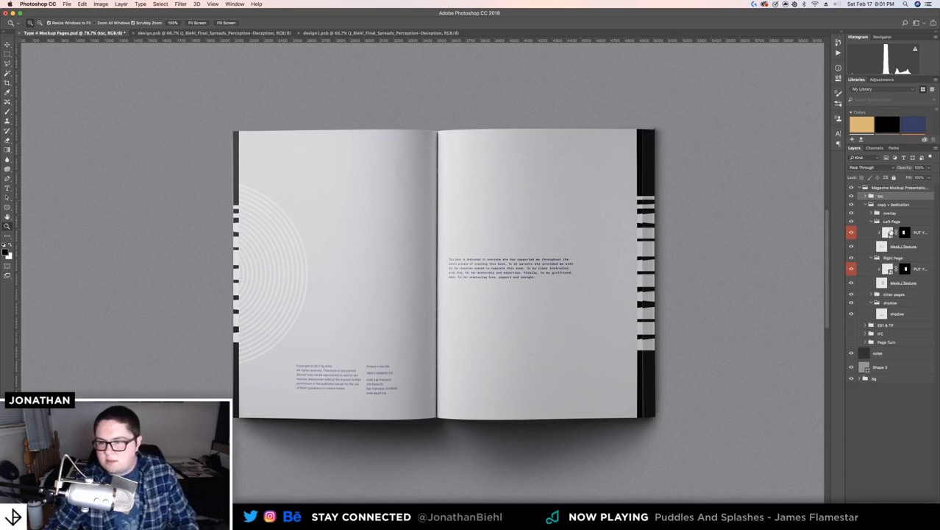
right_click(890, 233)
click(929, 232)
right_click(925, 232)
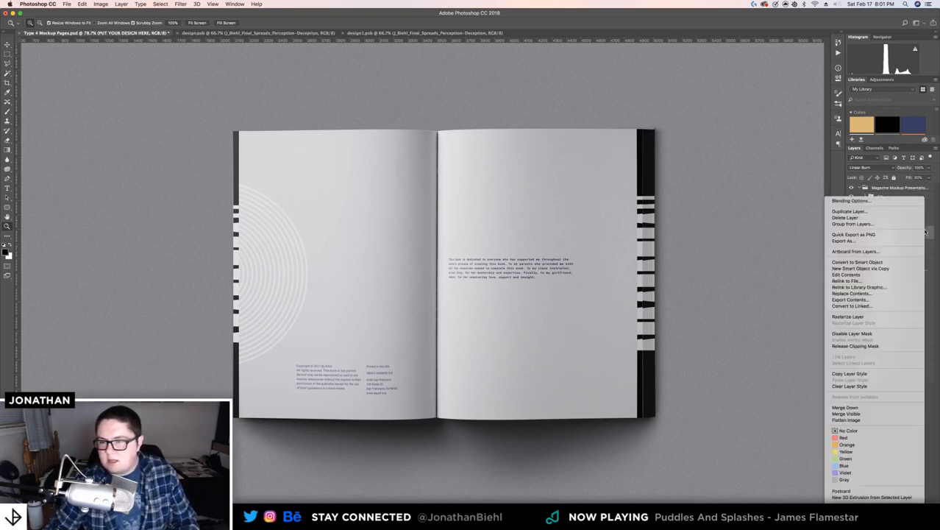
click(851, 346)
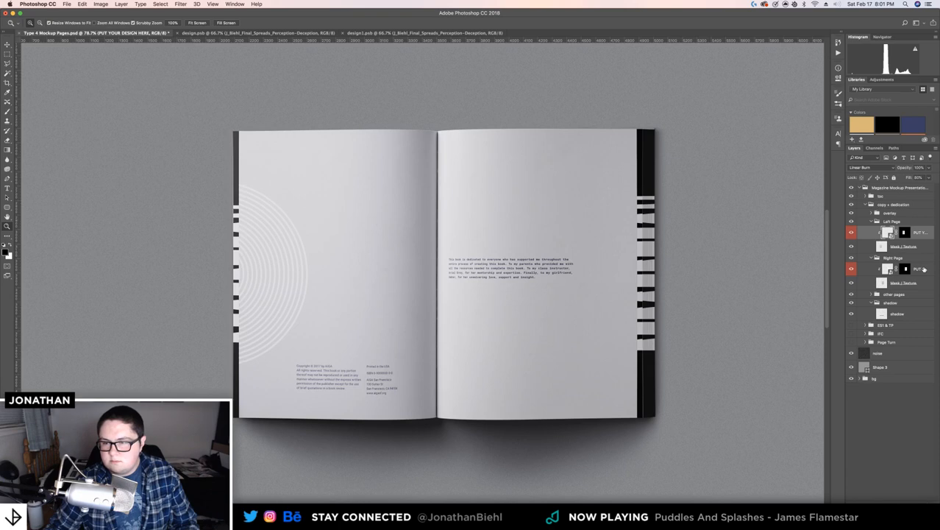
right_click(924, 271)
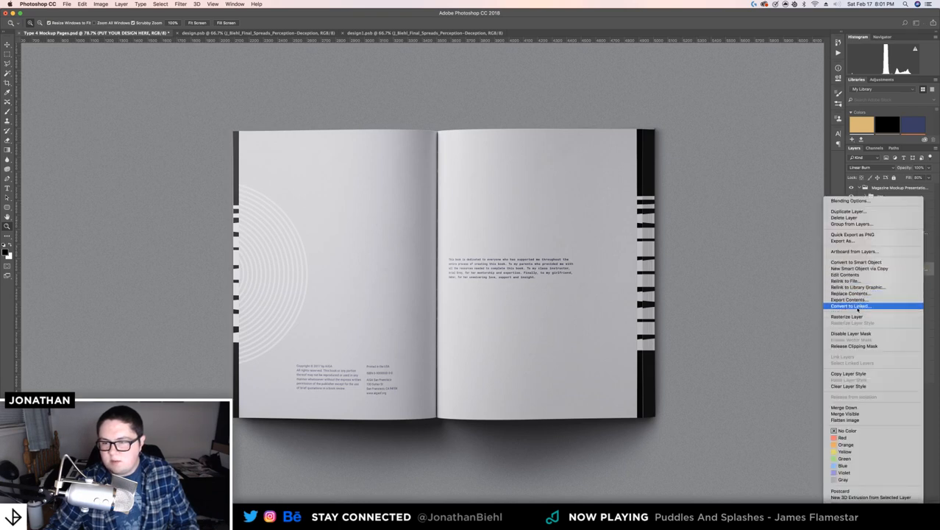
click(852, 315)
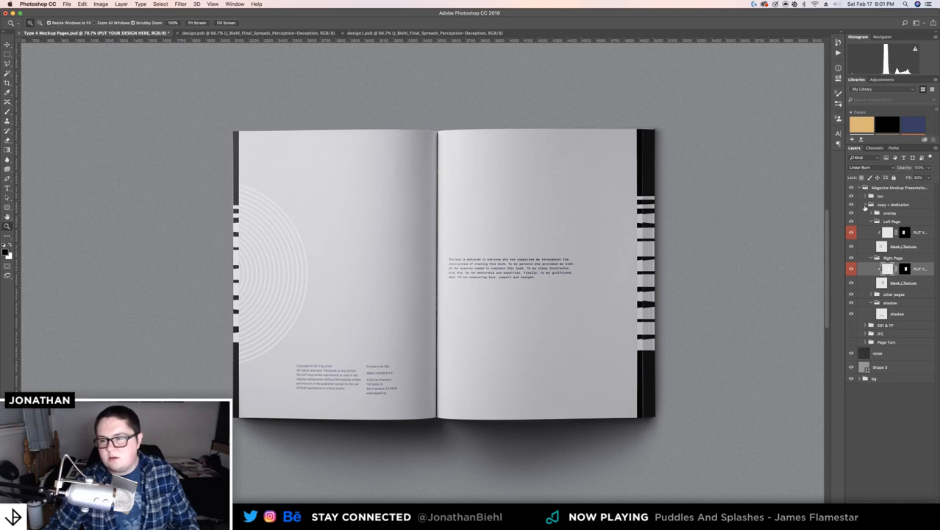
Collapse and hide the copy + dedication group, and open the design smart object of the toc group's Left Page for editing
click(864, 205)
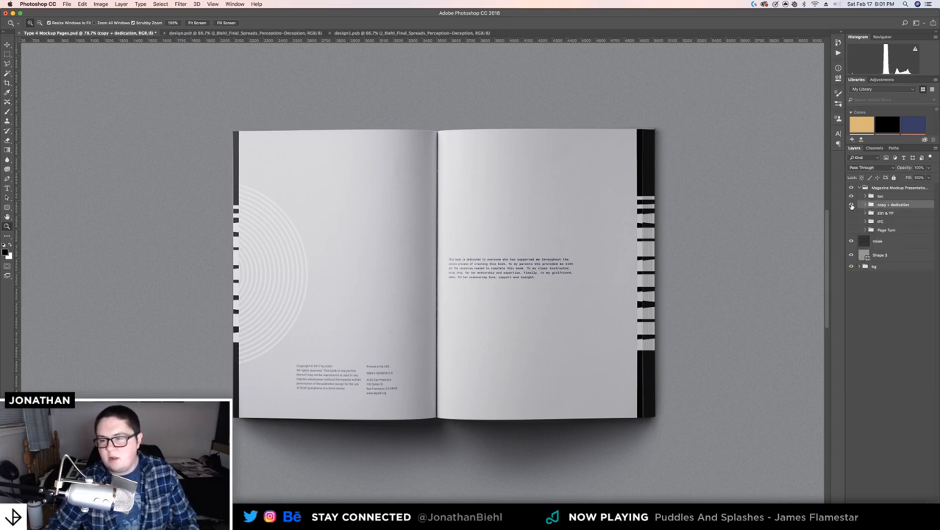
click(851, 205)
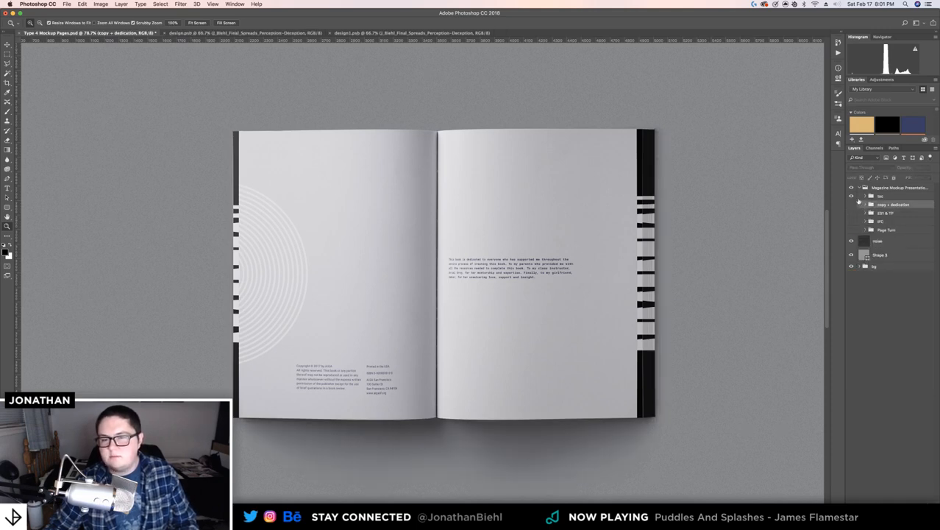
click(865, 197)
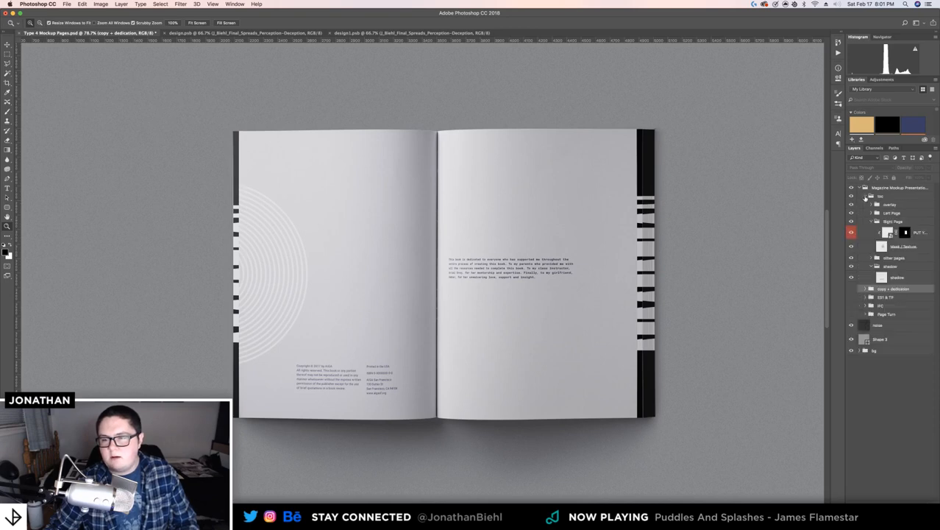
click(872, 213)
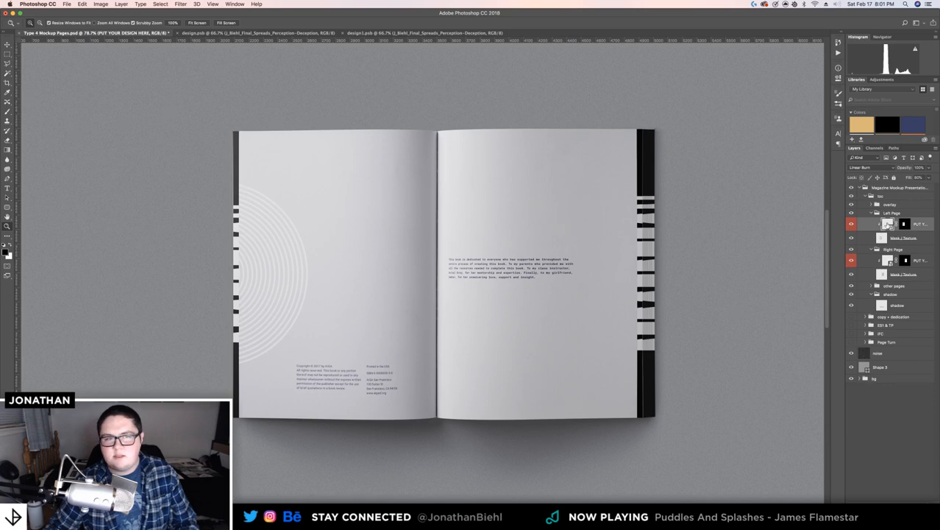
double_click(888, 223)
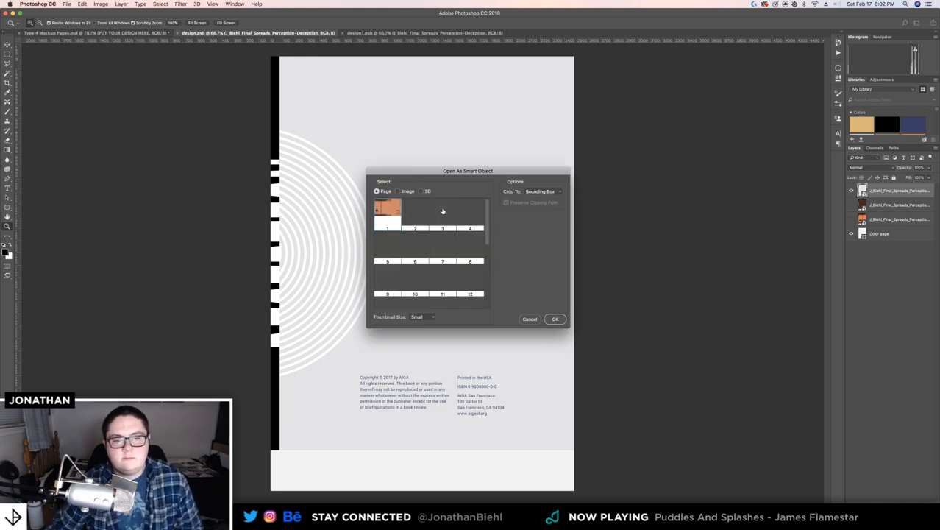
Place page 4 of the Perception-Deception spreads file, cropped to its bounding box, near the top of the page design
click(471, 211)
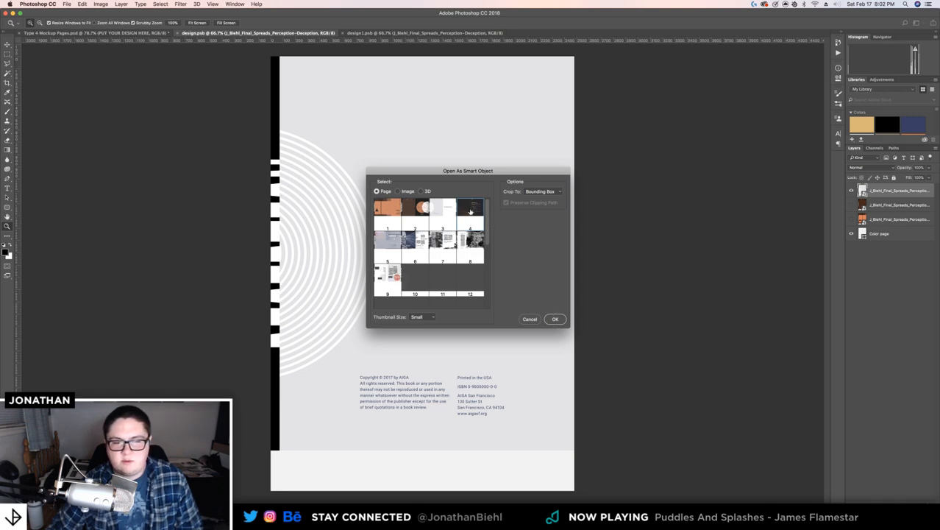
drag(486, 209, 486, 287)
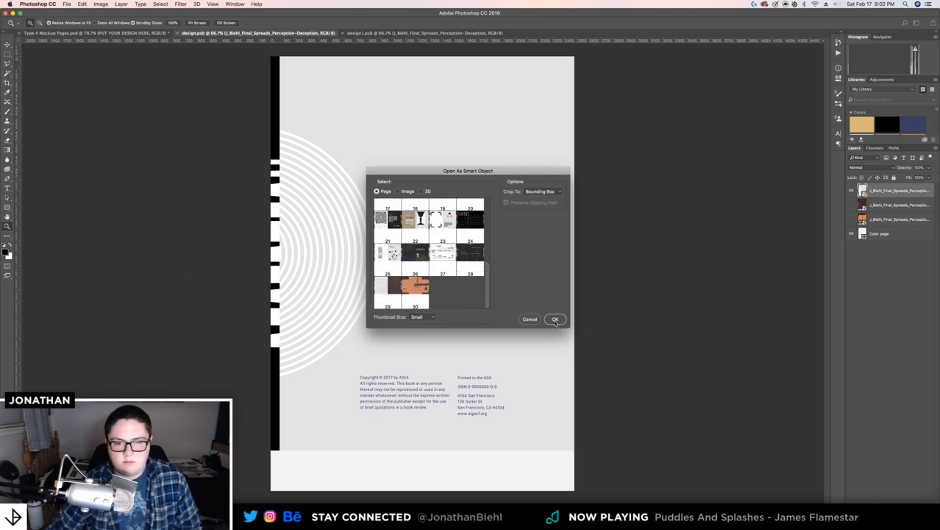
click(555, 320)
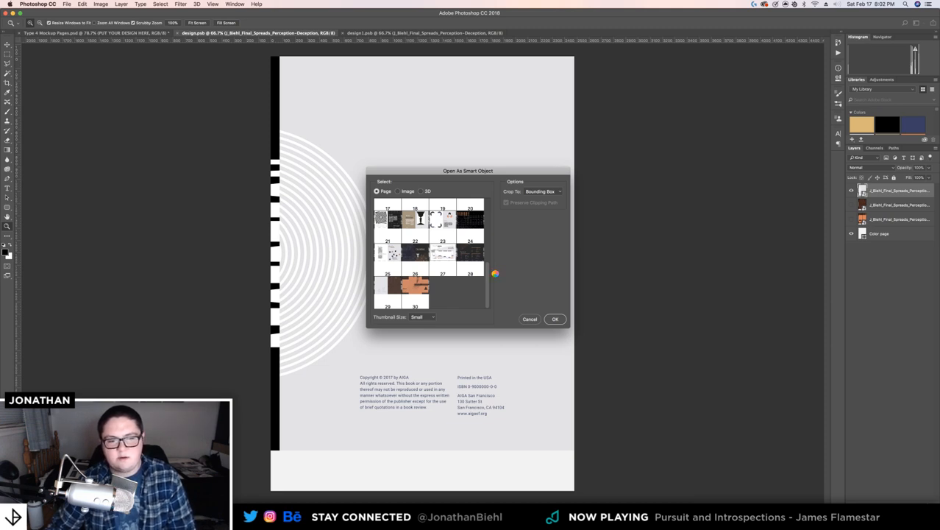
drag(487, 170, 509, 183)
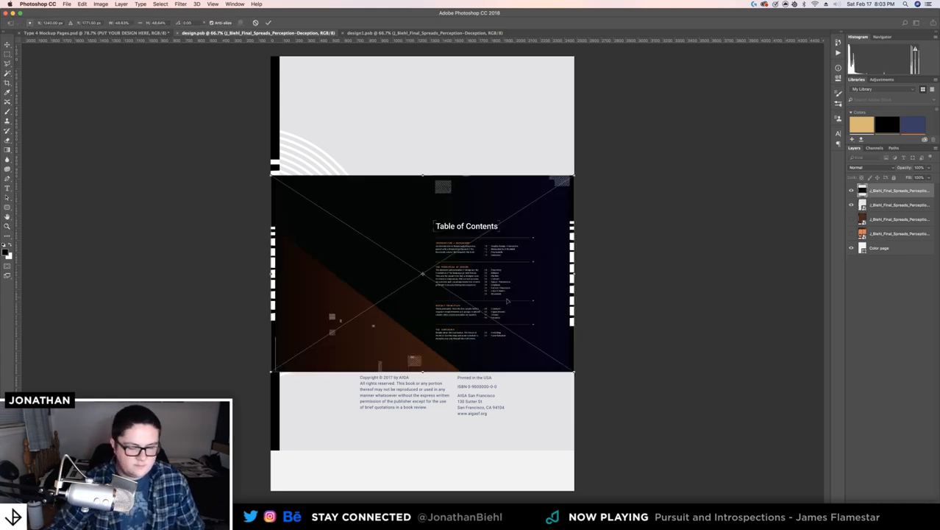
drag(500, 293, 454, 189)
key(Return)
Align the table of contents spread to the canvas's top edge and scale it to about 97% so its left half reaches the horizontal guide
key(z)
click(497, 181)
key(v)
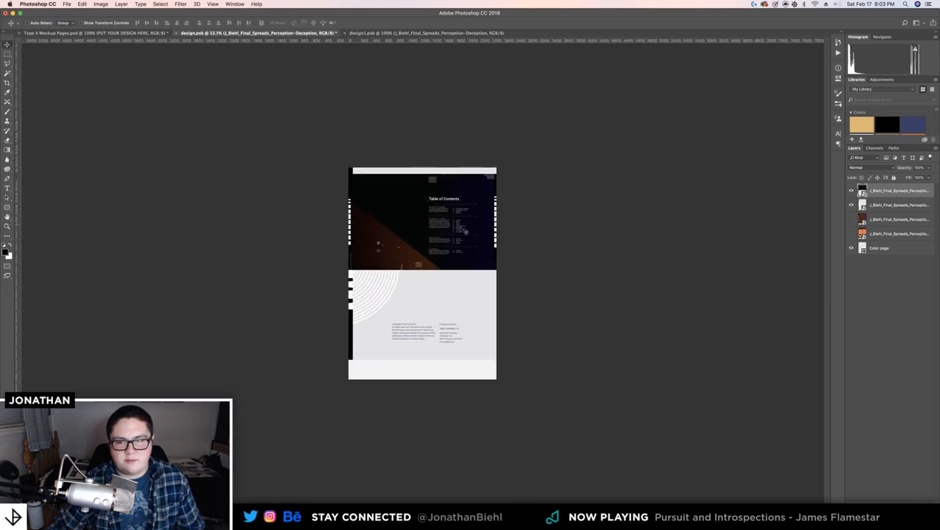
drag(461, 233, 459, 227)
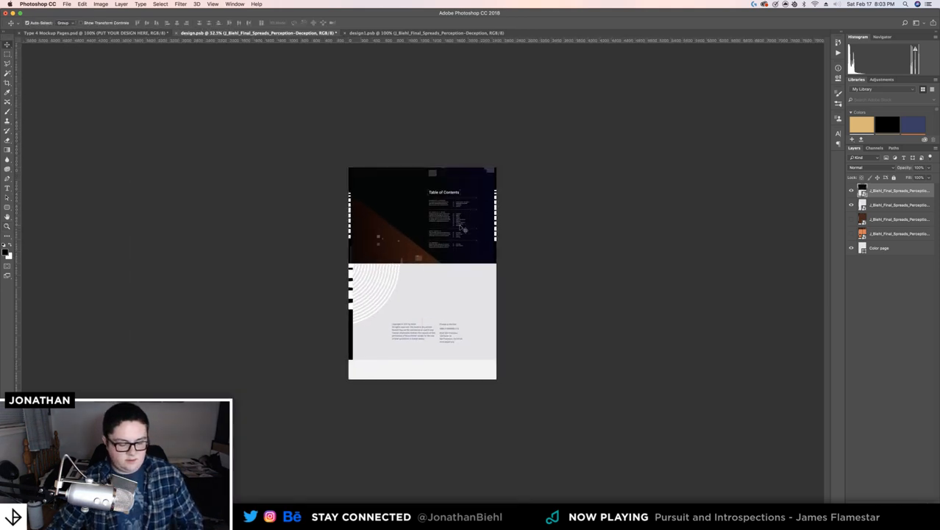
key(super+t)
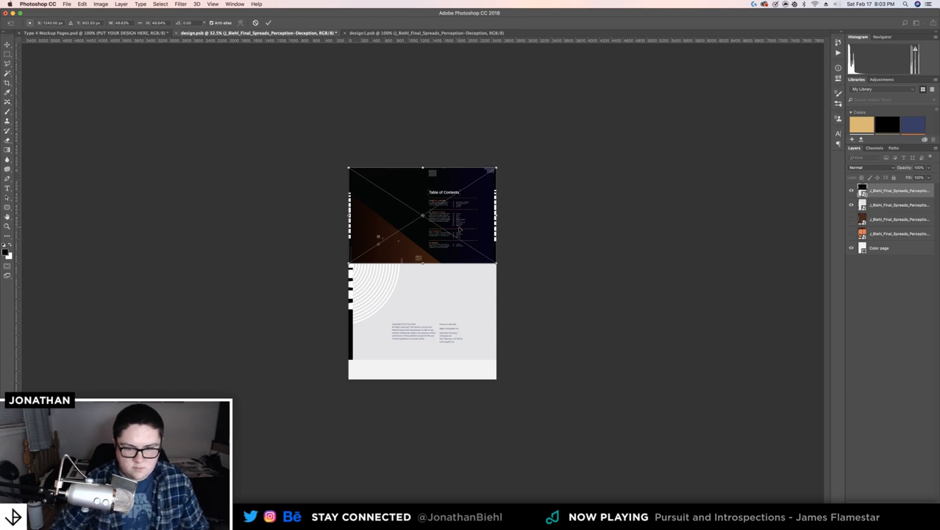
key(super+semicolon)
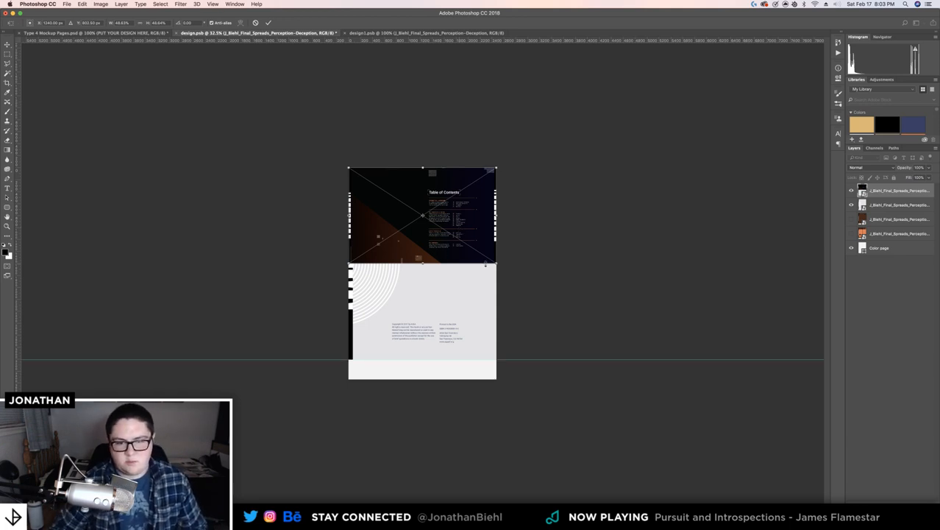
drag(496, 263, 644, 360)
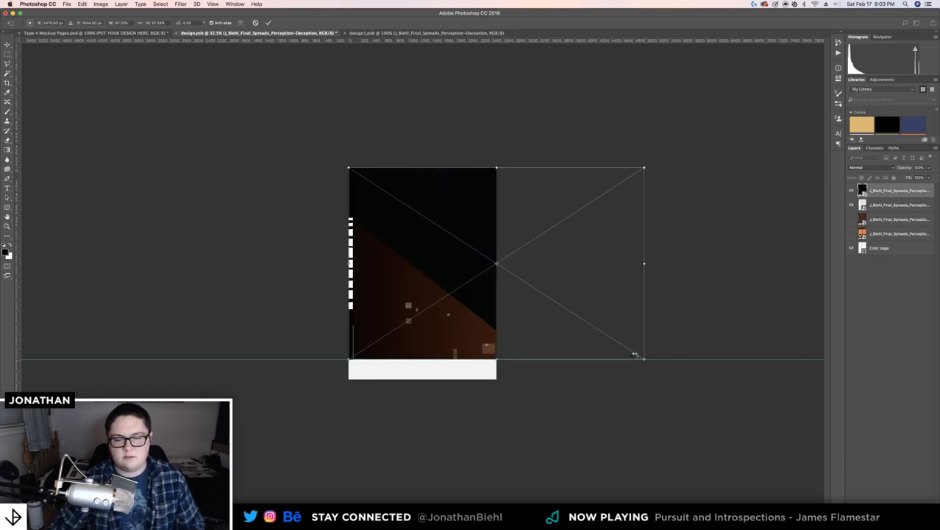
key(Return)
key(z)
drag(479, 321, 535, 380)
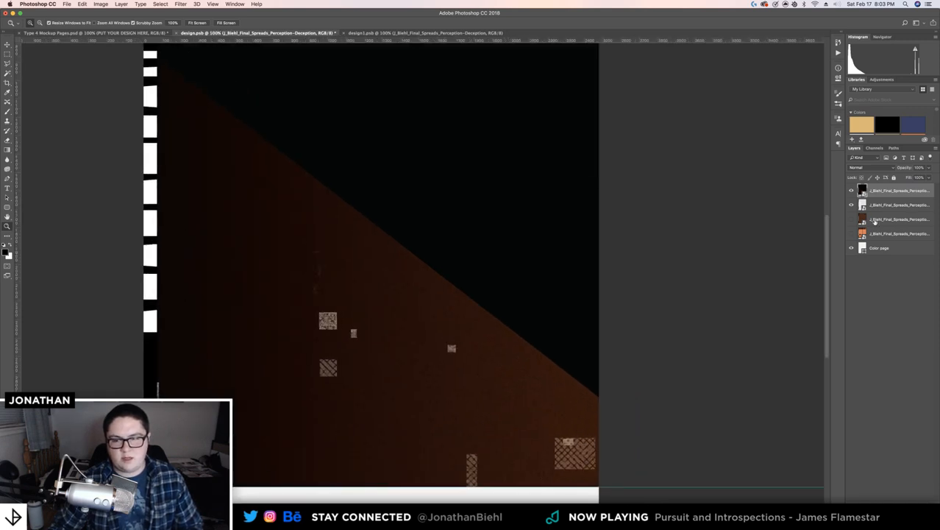
Commit the table of contents placement, hide the previous spread layer beneath it, and save the left page design
drag(370, 389, 430, 221)
key(super+t)
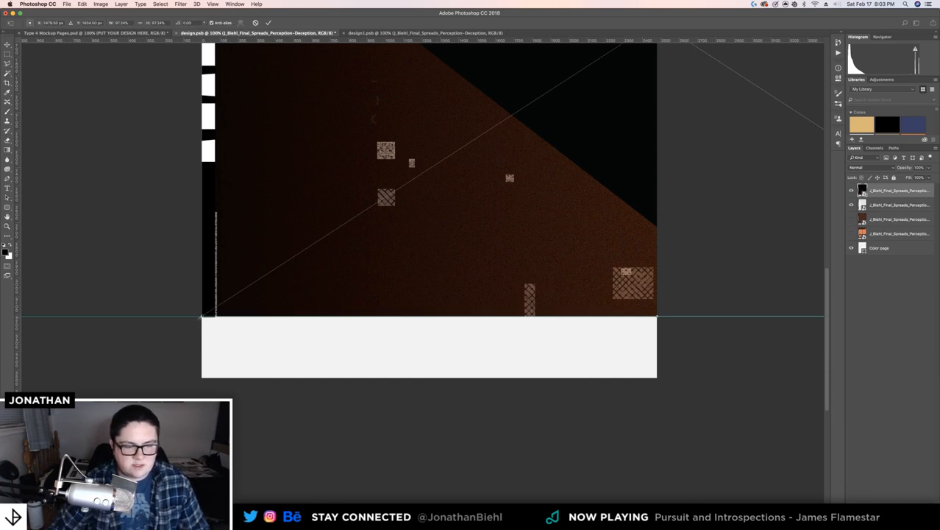
key(Return)
key(z)
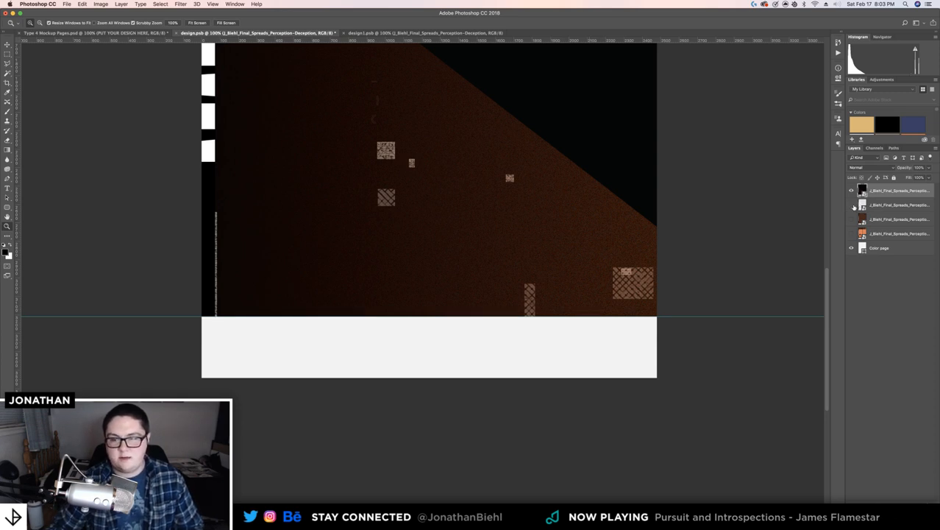
key(super+s)
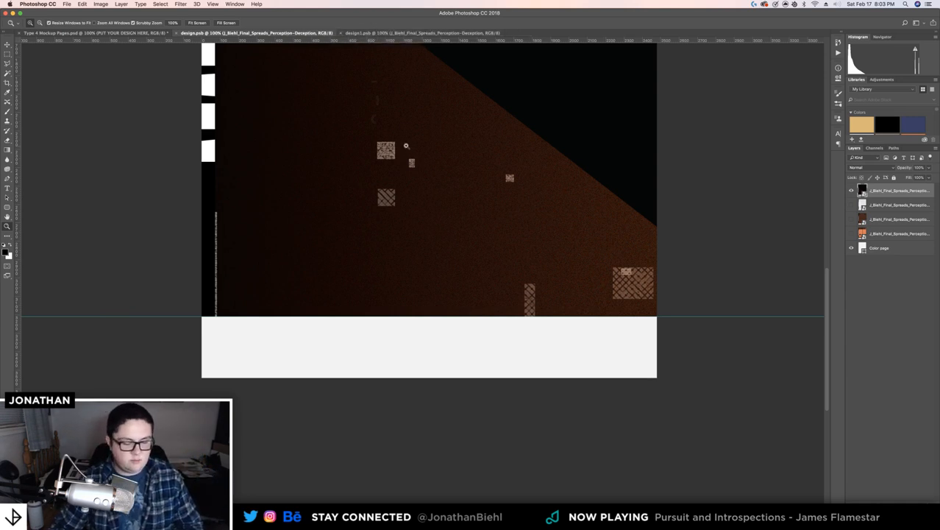
drag(406, 146, 303, 125)
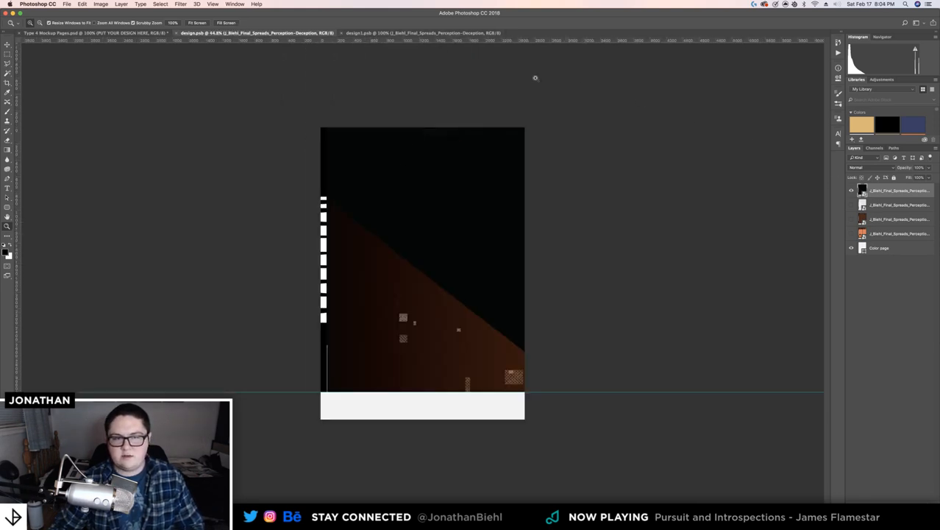
In the right page design, show the guides and place page 4 of the Perception-Deception spreads file, cropped to its bounding box
click(367, 33)
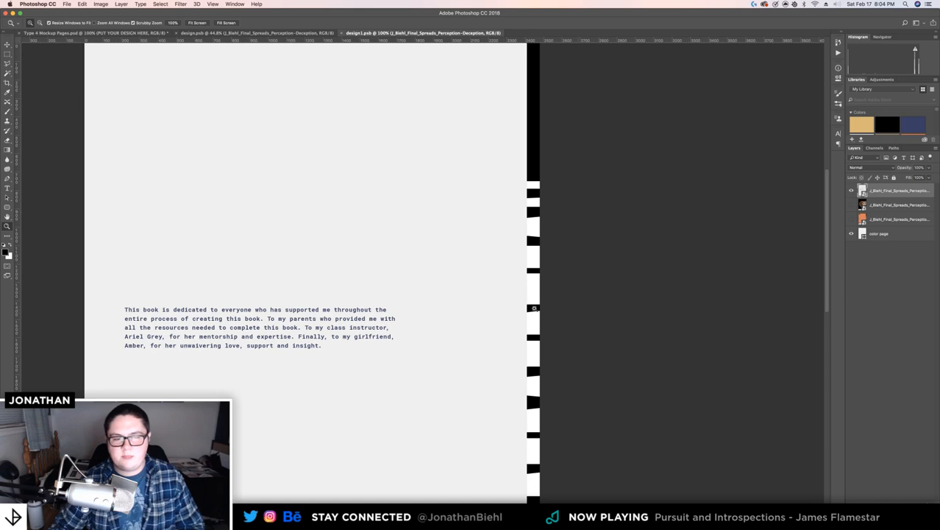
drag(499, 298, 480, 296)
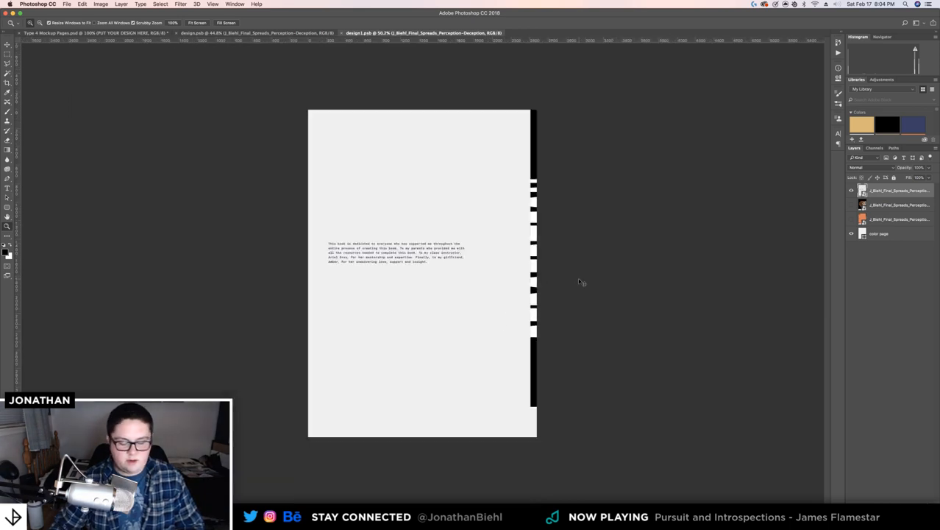
key(super+semicolon)
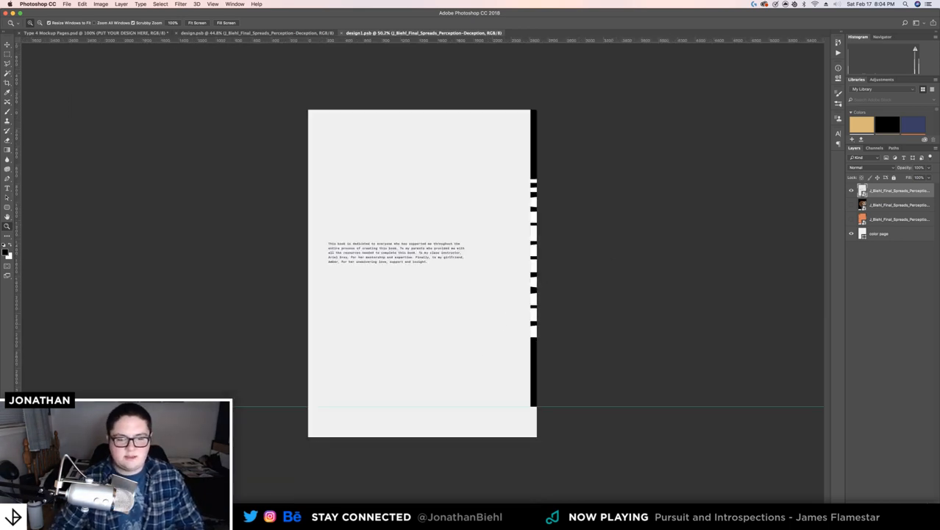
click(255, 517)
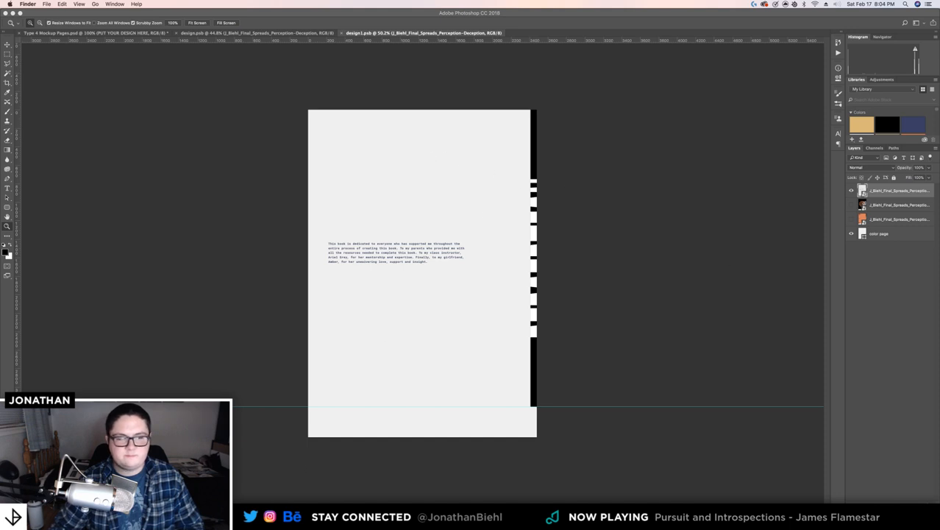
drag(2, 316, 403, 258)
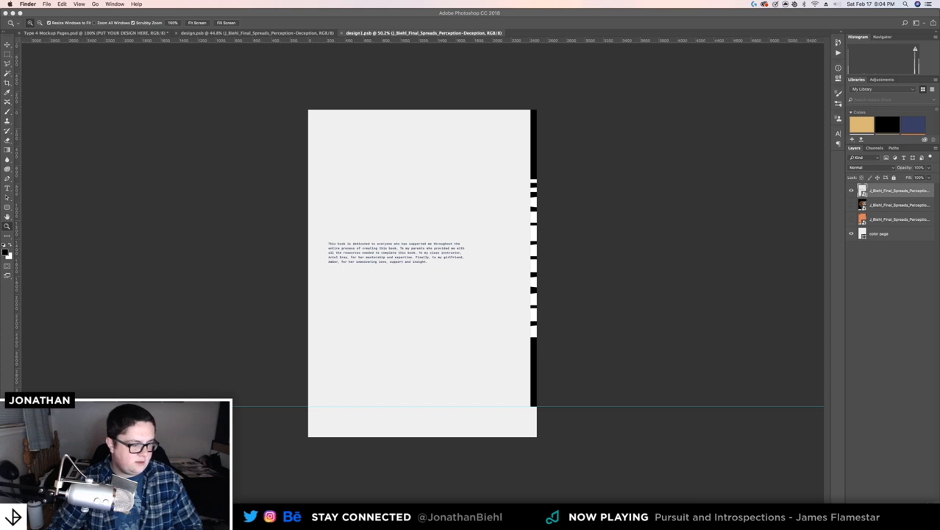
drag(0, 323, 447, 268)
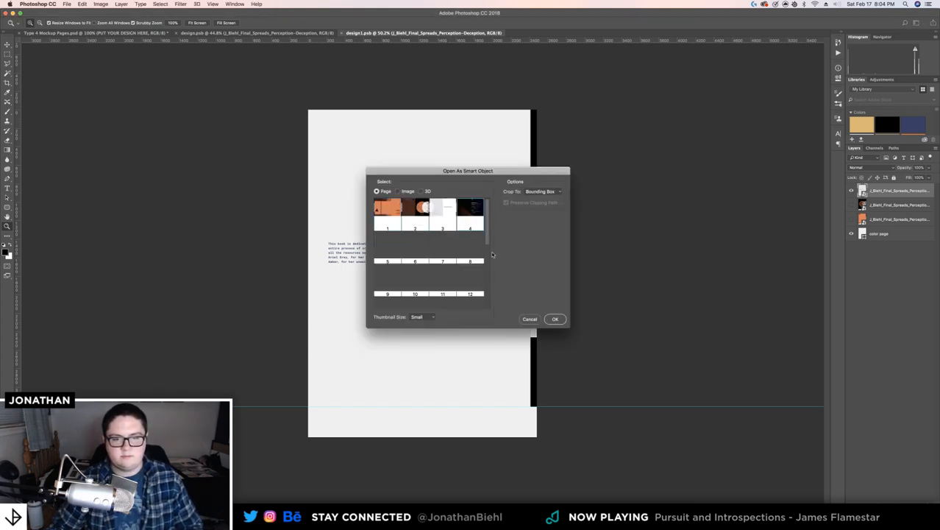
click(555, 318)
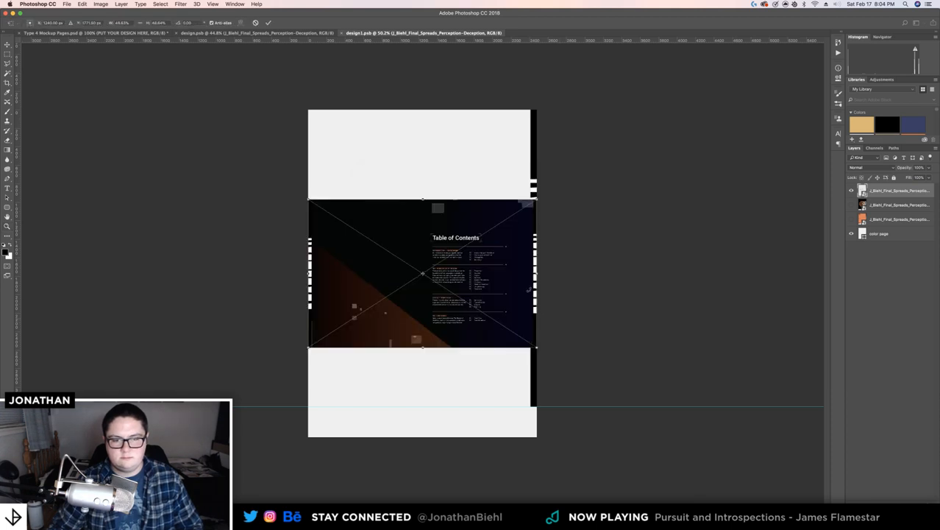
Align the placed spread to the canvas's top edge and enlarge it until its right half reaches the horizontal guide
drag(492, 254, 493, 167)
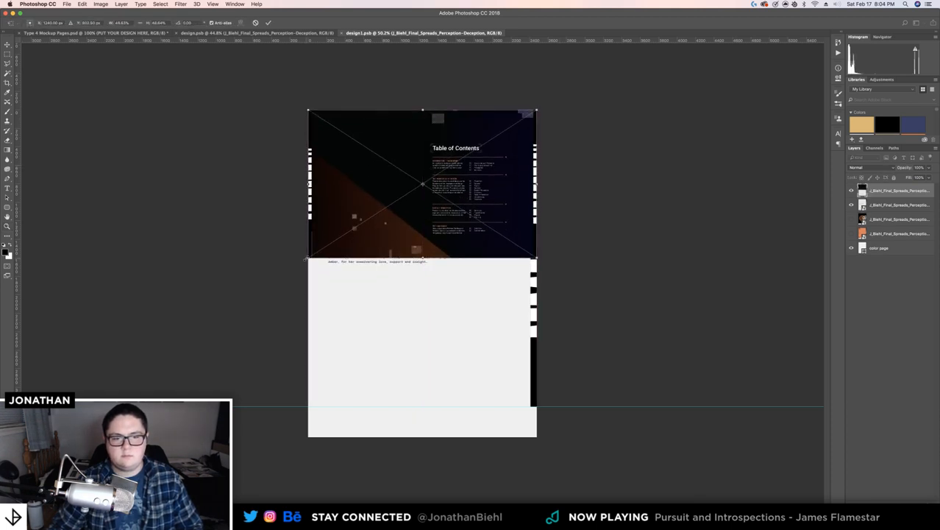
drag(306, 259, 65, 388)
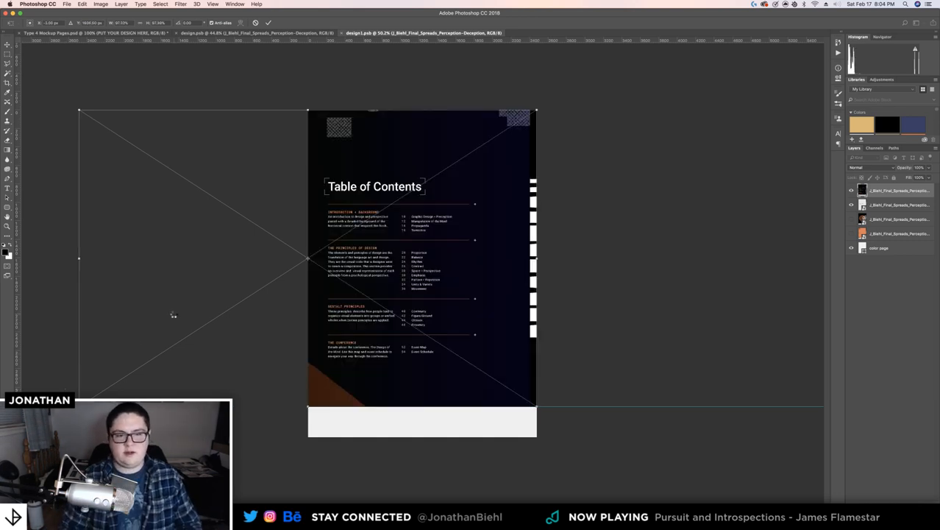
key(Return)
key(z)
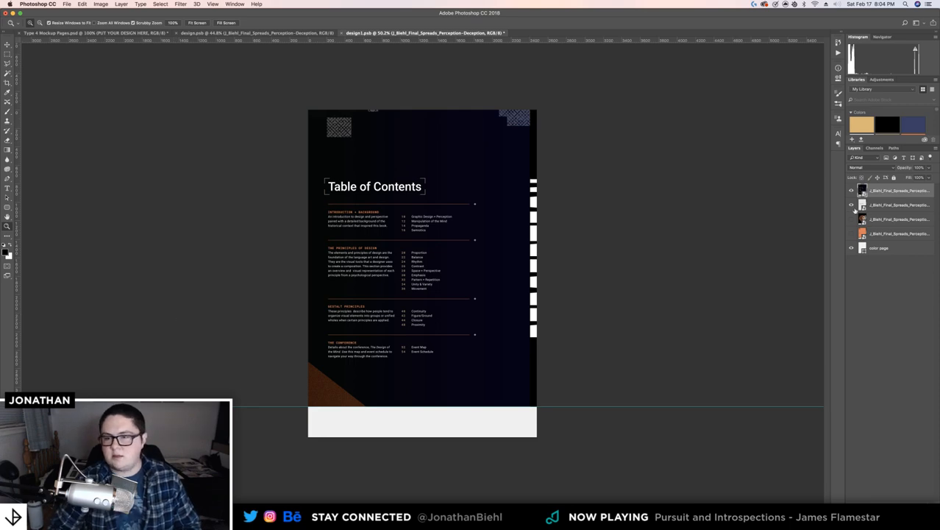
Hide the dedication page layer beneath the table of contents and save the right page design
drag(402, 356, 435, 360)
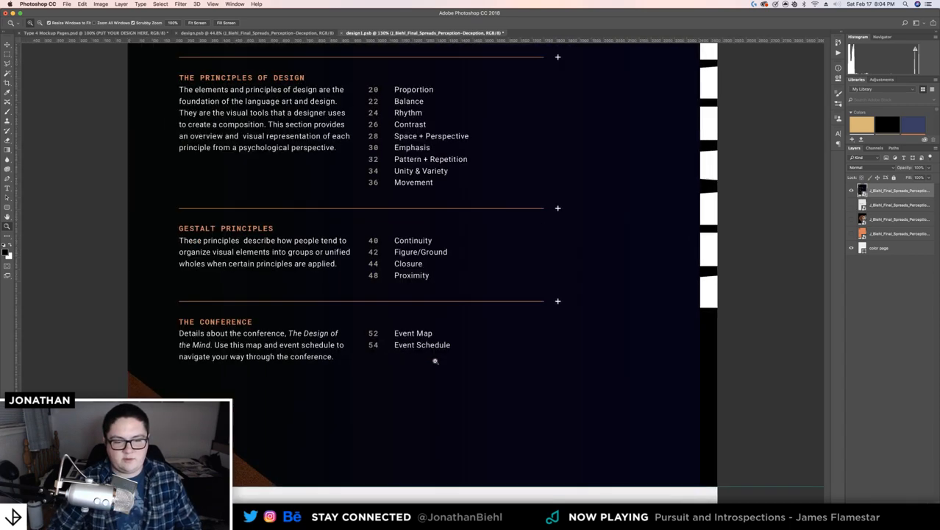
drag(498, 245, 497, 338)
drag(515, 227, 496, 226)
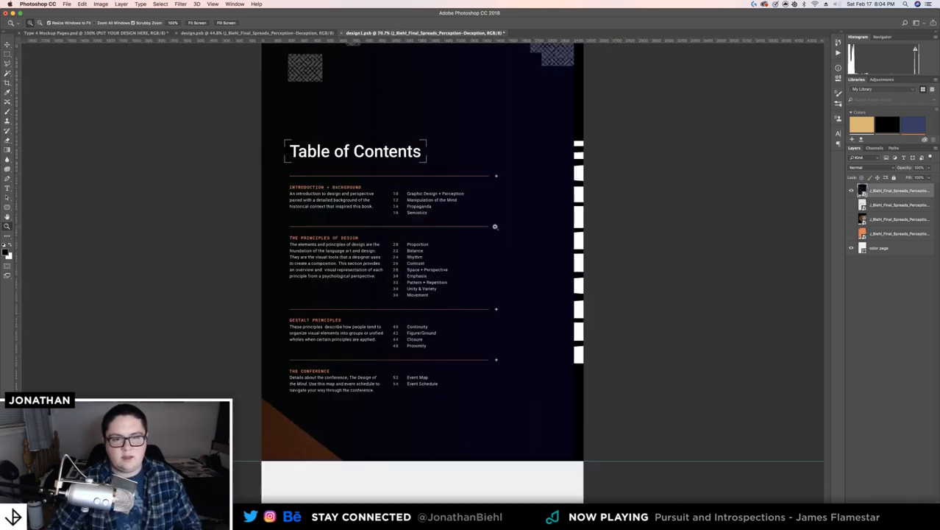
key(super+s)
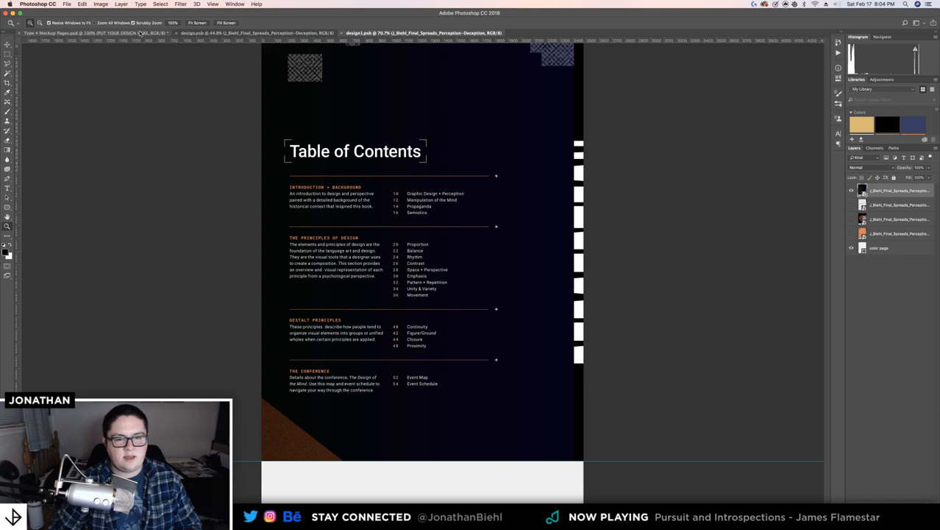
Return to the Type 4 Mockup Pages document and examine both pages of the table of contents spread, including the right page edge
click(140, 34)
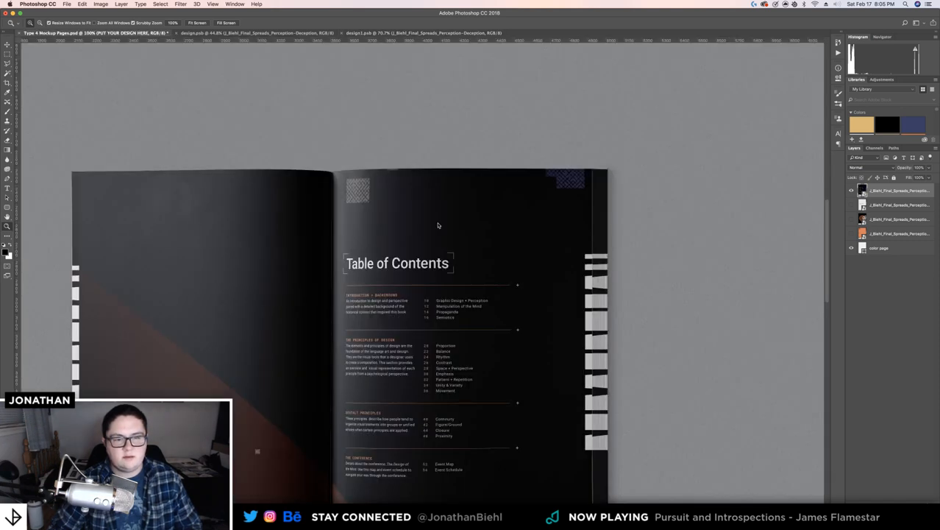
drag(467, 245, 504, 143)
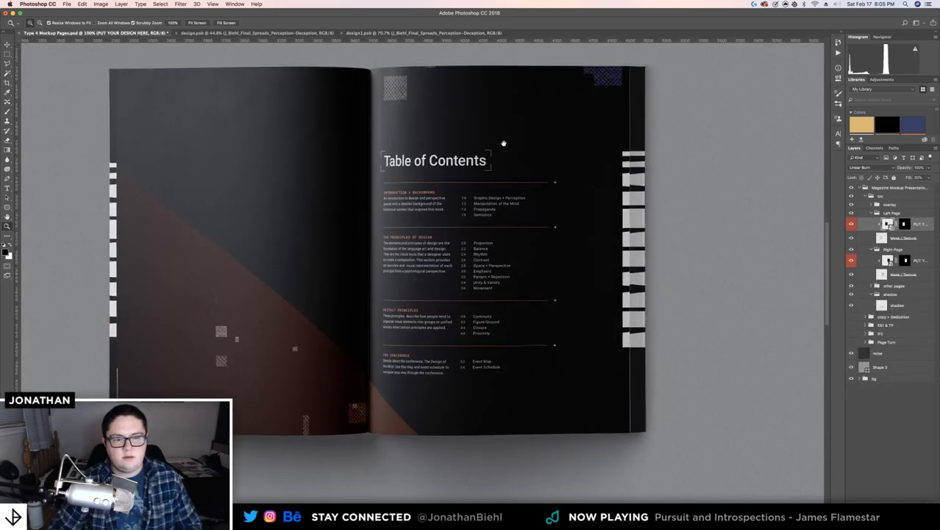
drag(405, 284, 438, 250)
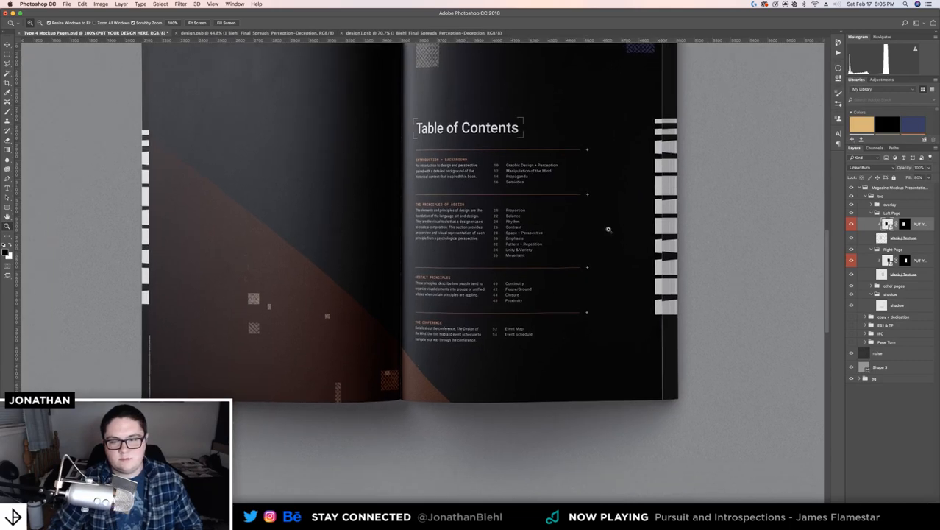
drag(719, 125, 685, 124)
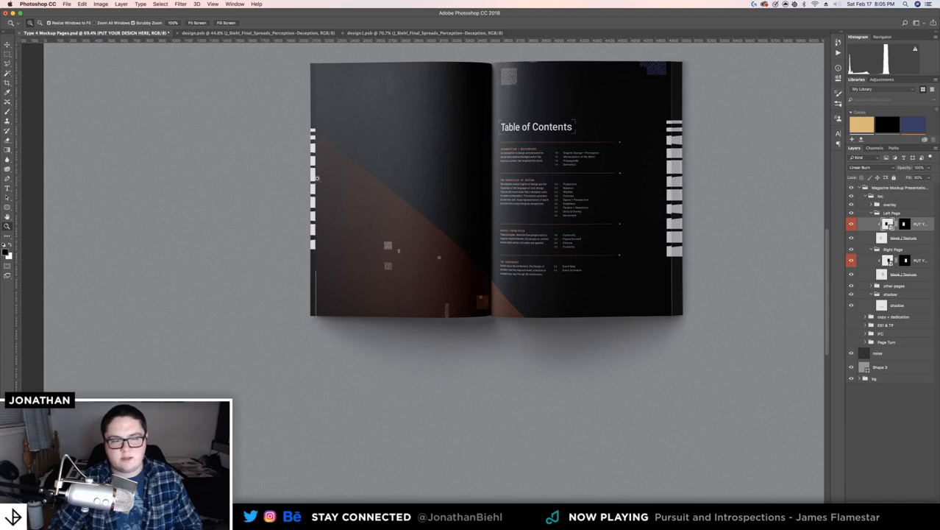
drag(312, 179, 319, 268)
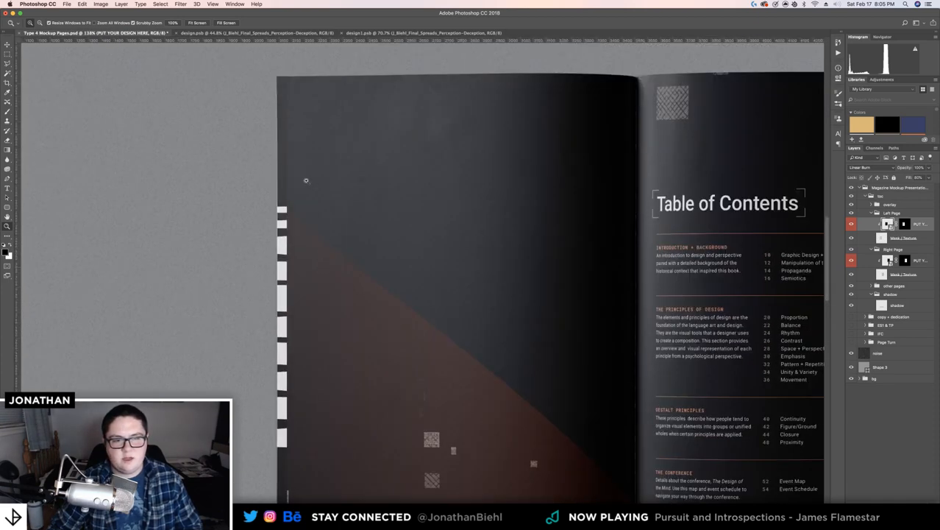
drag(325, 210, 361, 237)
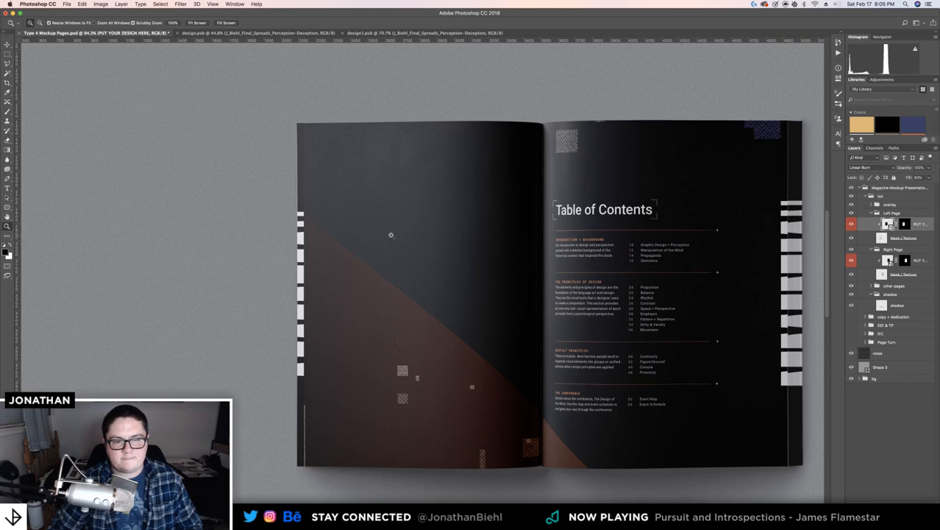
drag(332, 220, 332, 221)
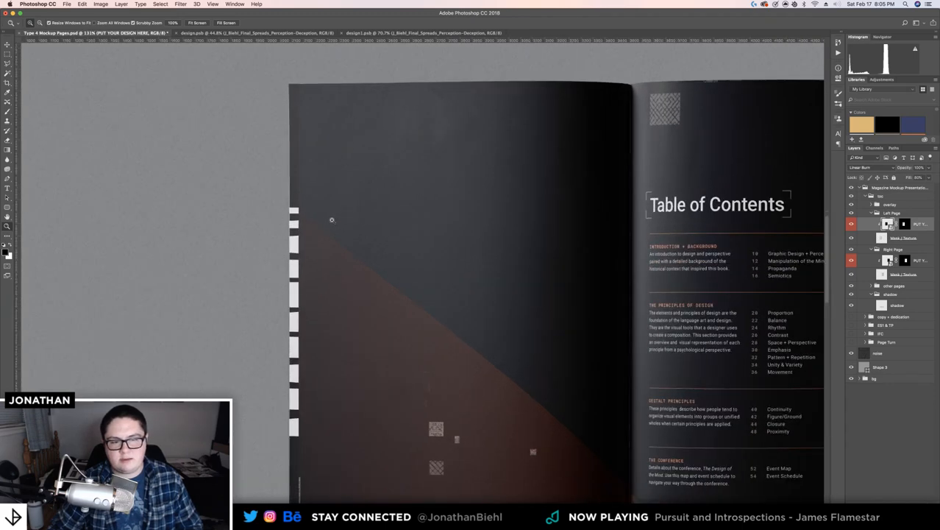
drag(458, 275, 314, 237)
drag(394, 276, 319, 336)
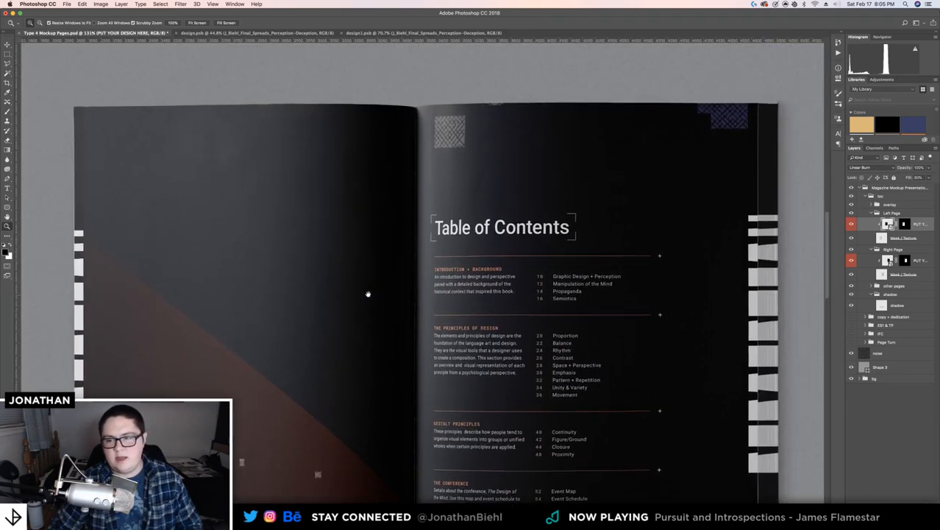
drag(682, 287, 524, 283)
drag(630, 244, 698, 243)
key(v)
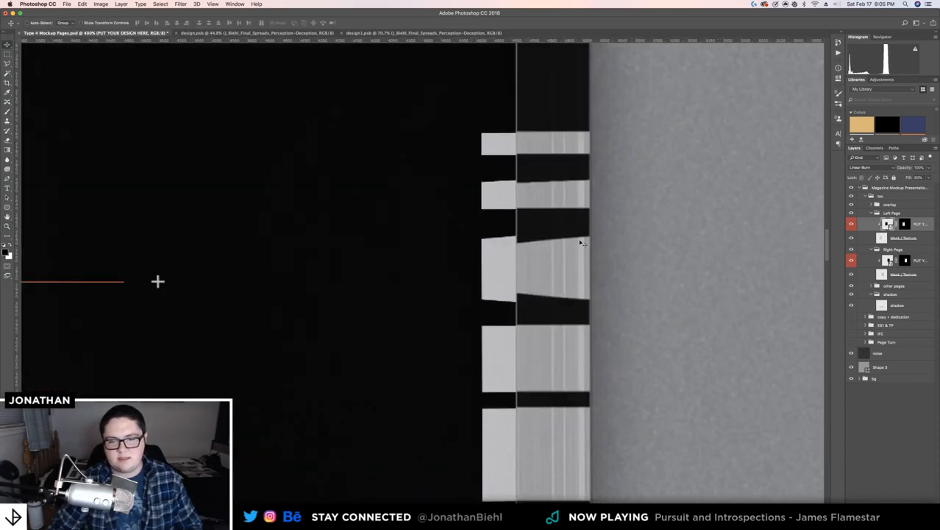
Expand the toc group's other pages group and try a free transform on its title Right layer at the upper page edge
click(871, 286)
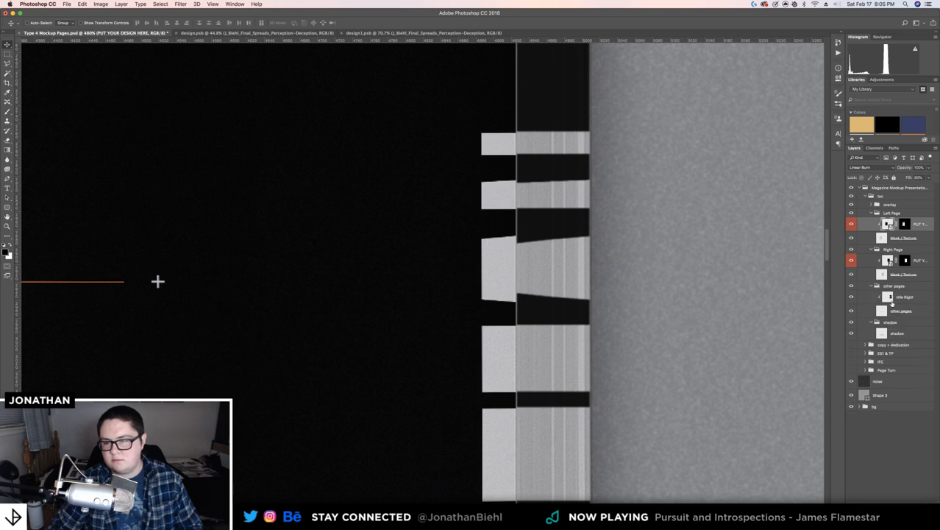
click(893, 301)
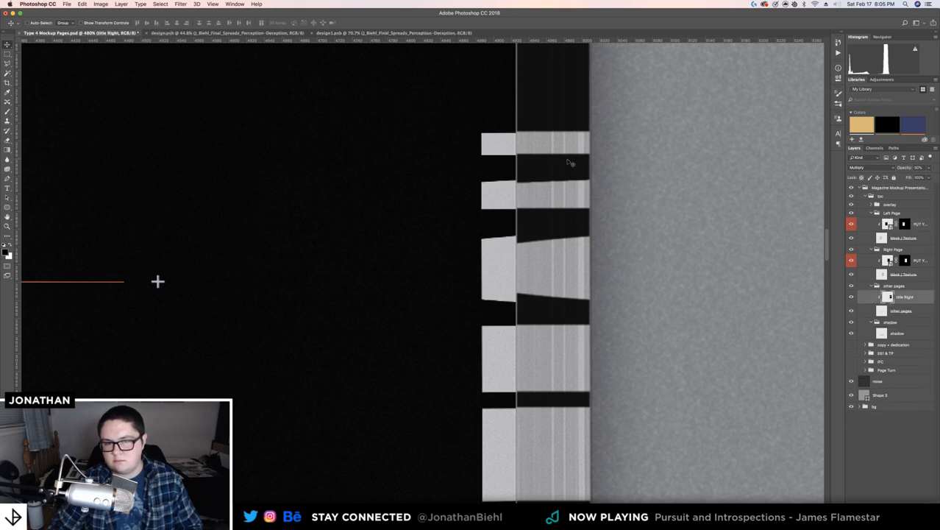
drag(601, 170, 542, 451)
drag(547, 152, 552, 359)
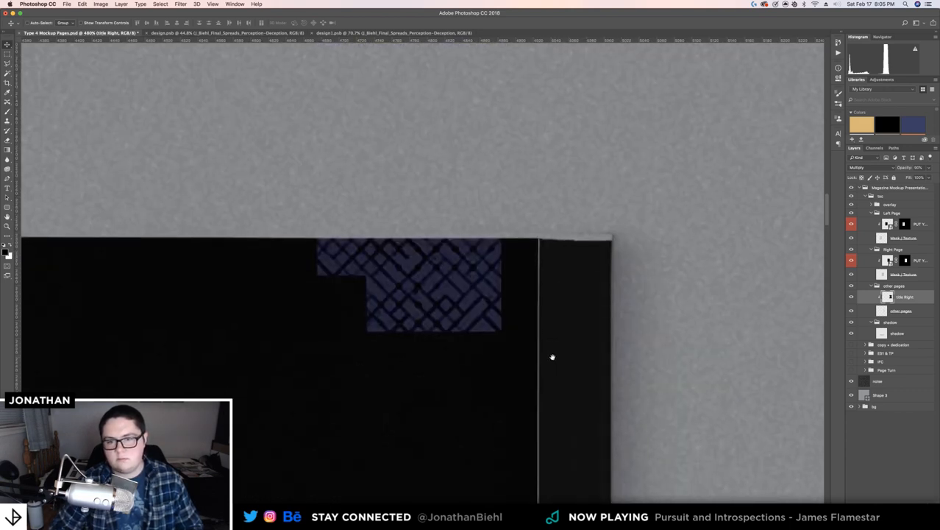
key(super+t)
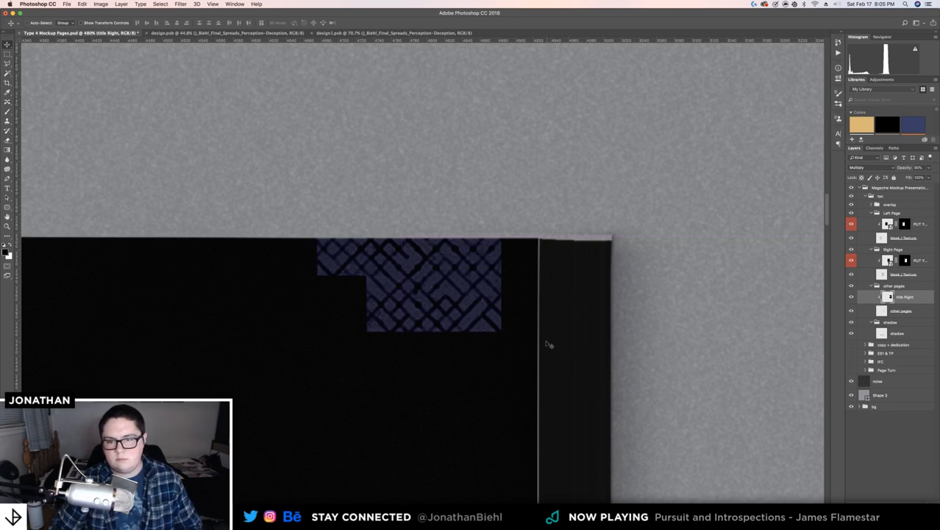
drag(564, 368, 489, 276)
key(z)
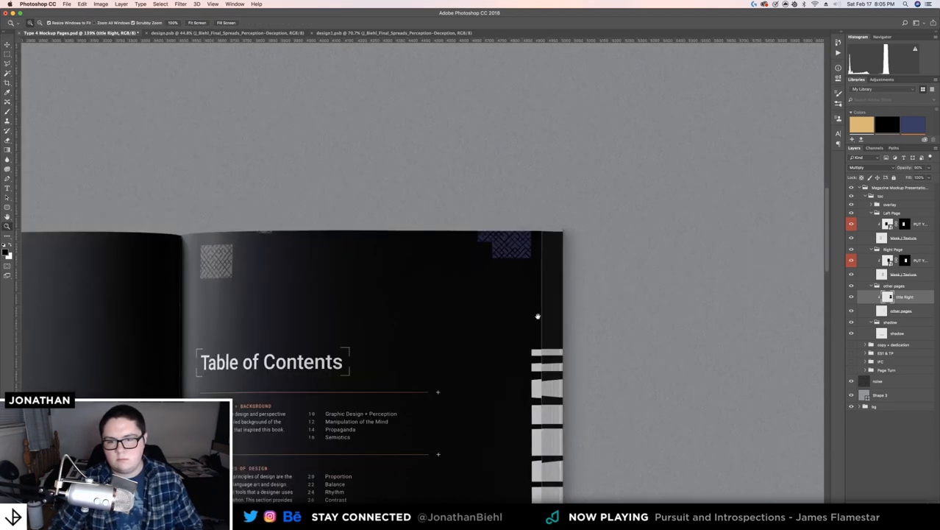
drag(544, 327, 545, 247)
drag(546, 336, 545, 330)
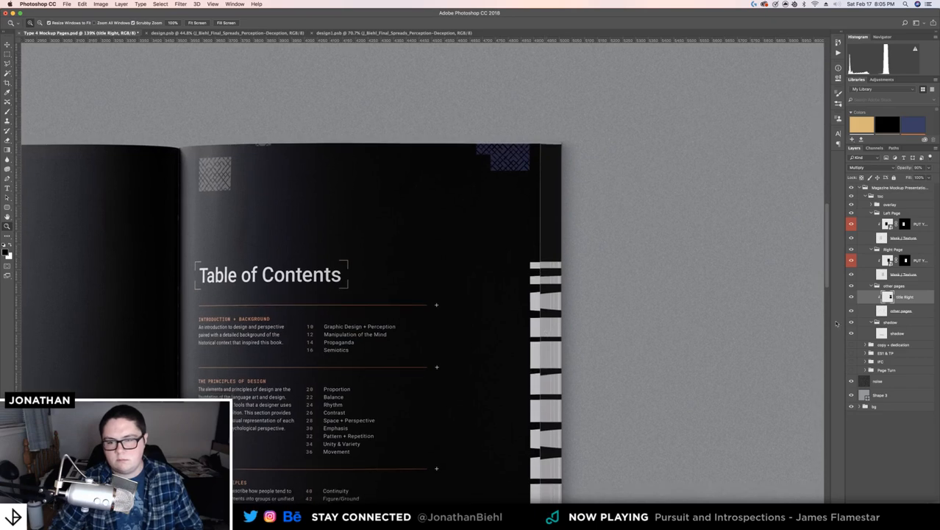
Free-transform the toc group's shadow layer, lowering its upper edge slightly toward the top of the pages
click(893, 333)
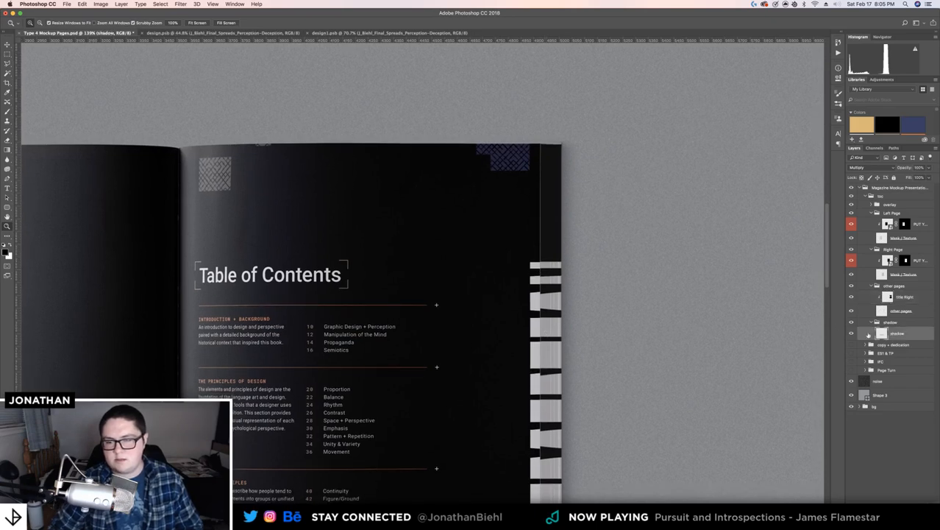
drag(457, 178, 699, 227)
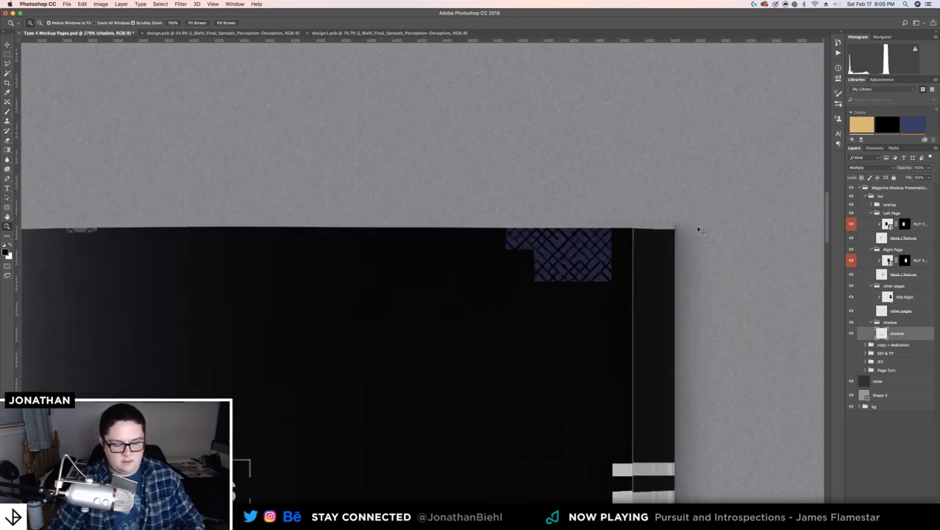
key(ctrl+t)
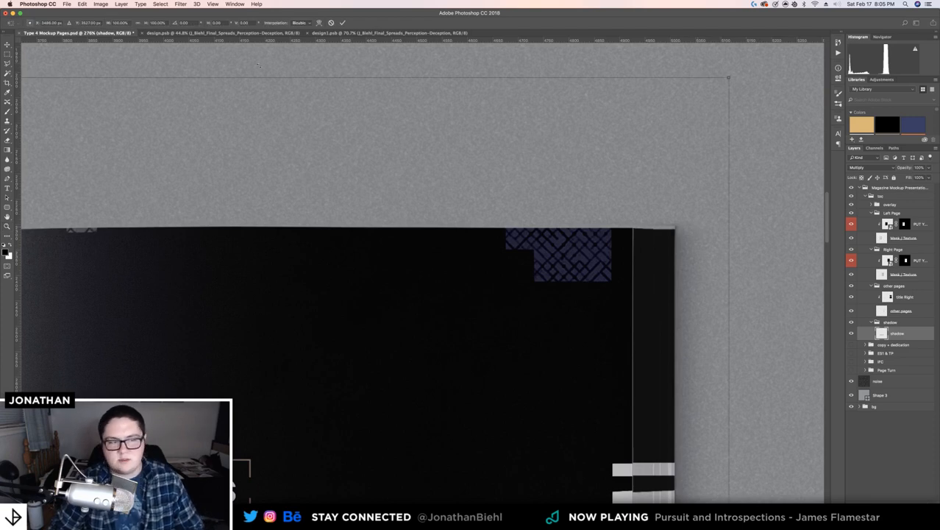
drag(280, 76, 456, 81)
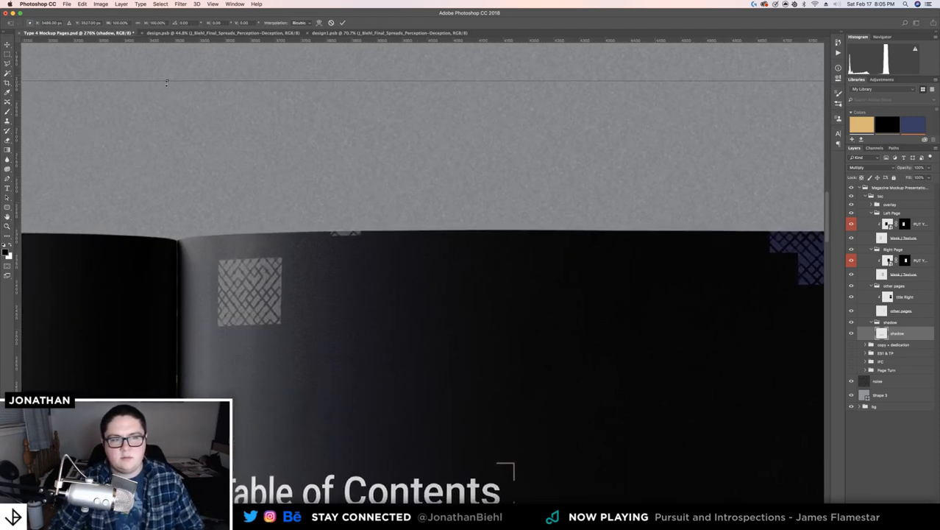
drag(167, 80, 167, 90)
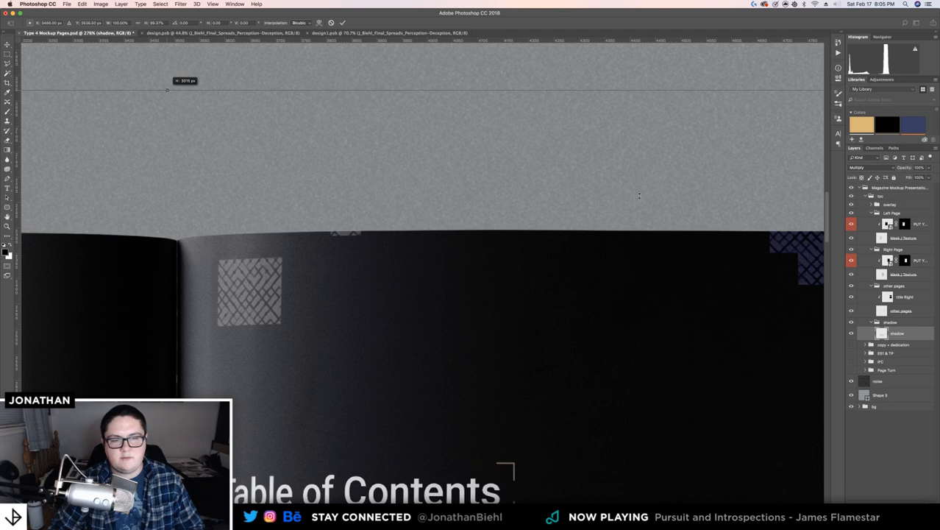
scroll(271, 190, right, 5)
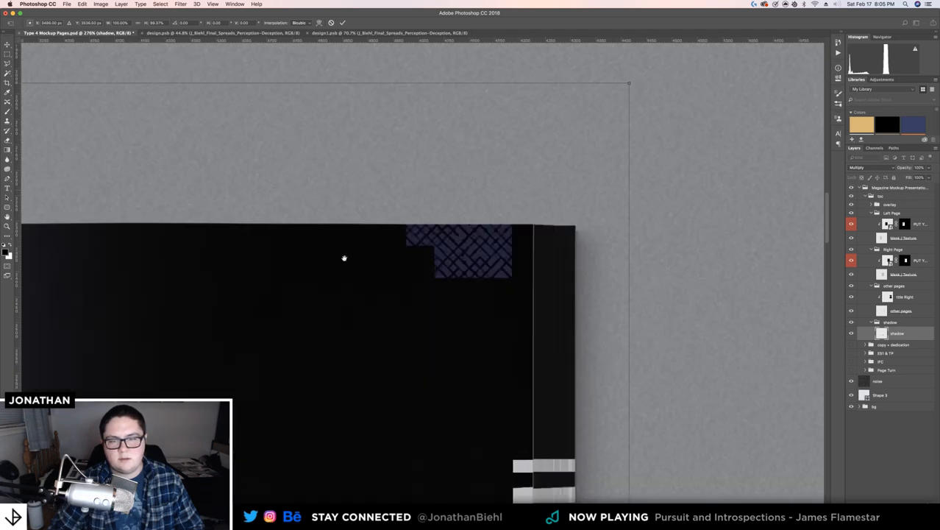
scroll(436, 70, down, 15)
scroll(560, 88, left, 5)
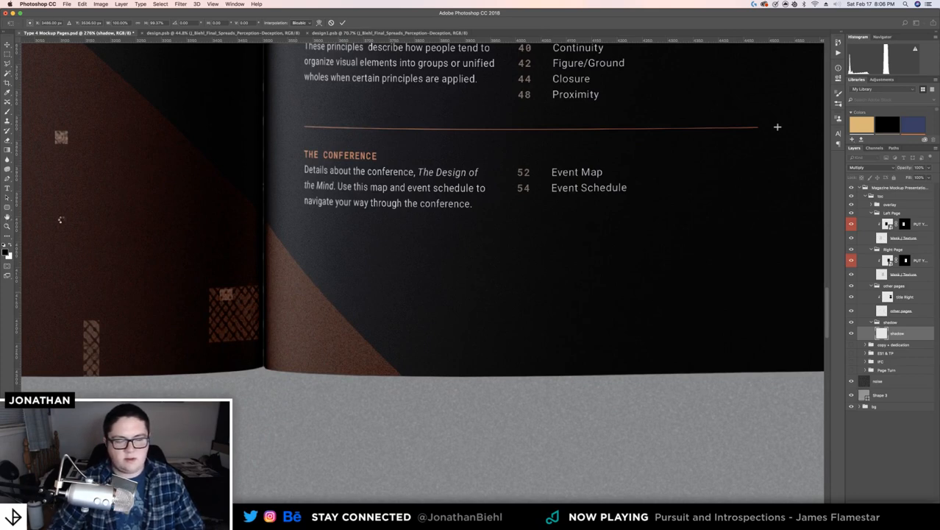
click(7, 218)
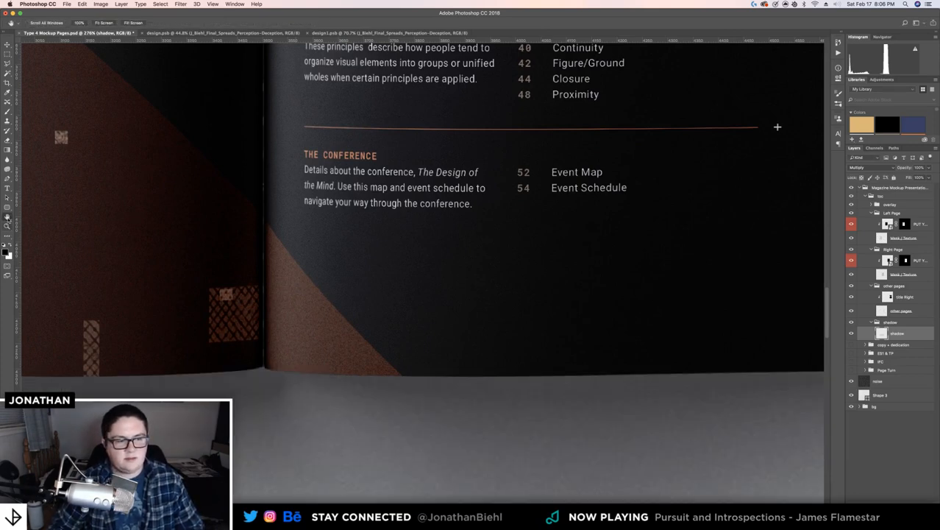
double_click(8, 219)
Move the title Right layer to the left so its lettering meets the printed lettering along the right page edge
key(z)
drag(460, 216, 496, 217)
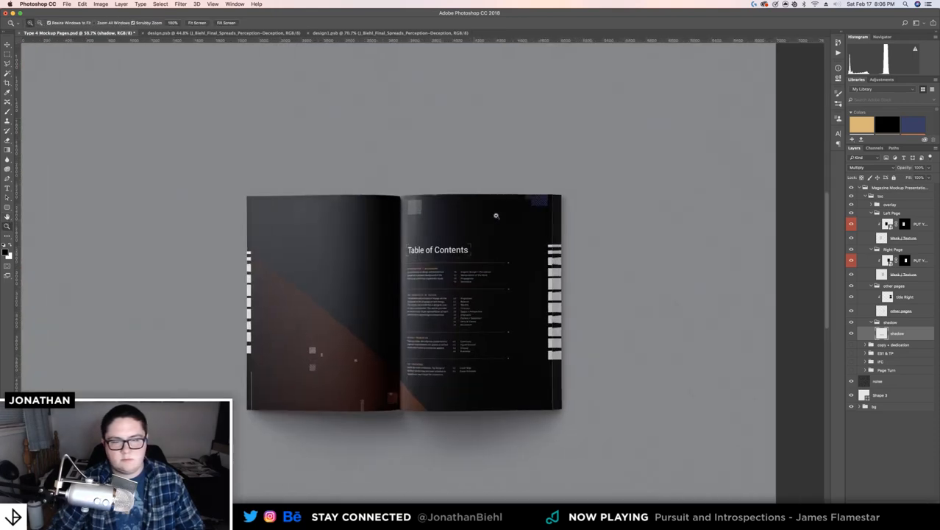
drag(555, 250, 614, 247)
drag(515, 285, 558, 283)
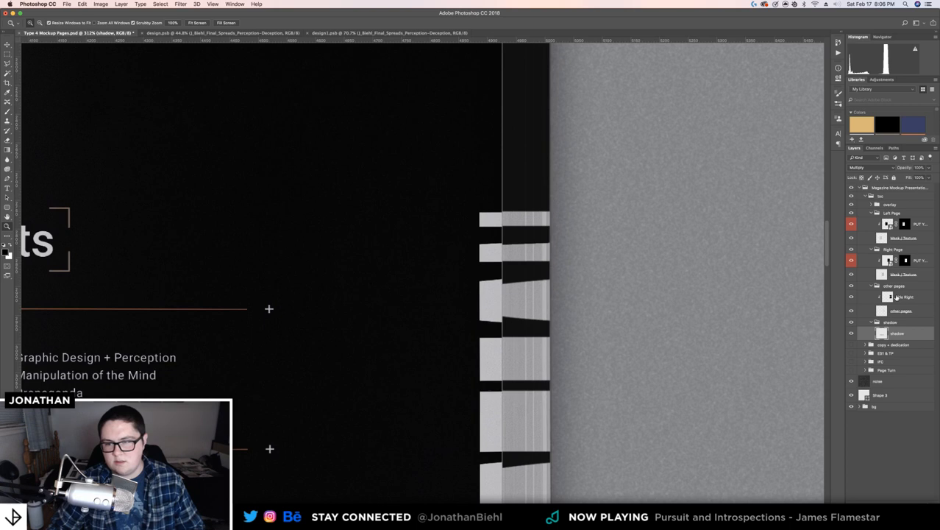
click(896, 295)
key(v)
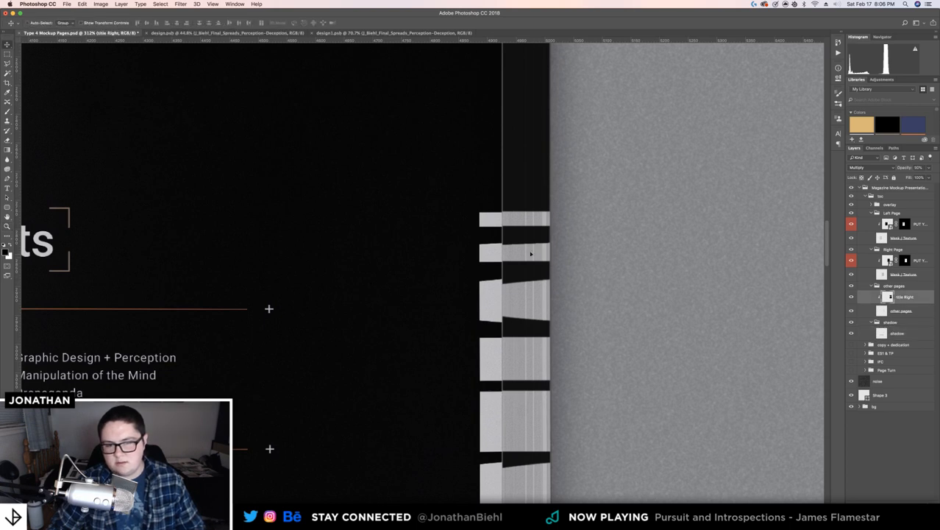
drag(531, 254, 484, 251)
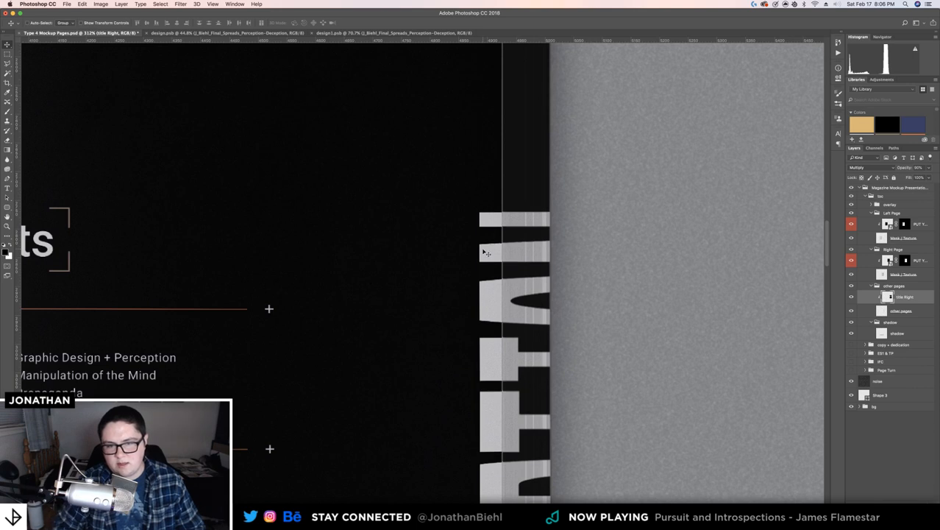
Check the shifted lettering along the length of the right page edge and save the mockup document
scroll(515, 254, right, 2)
scroll(508, 235, up, 5)
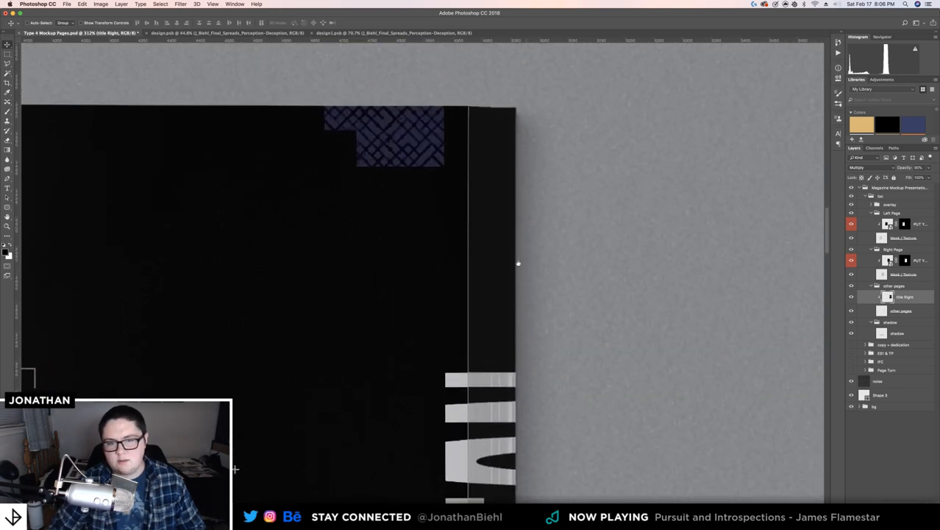
scroll(519, 242, down, 10)
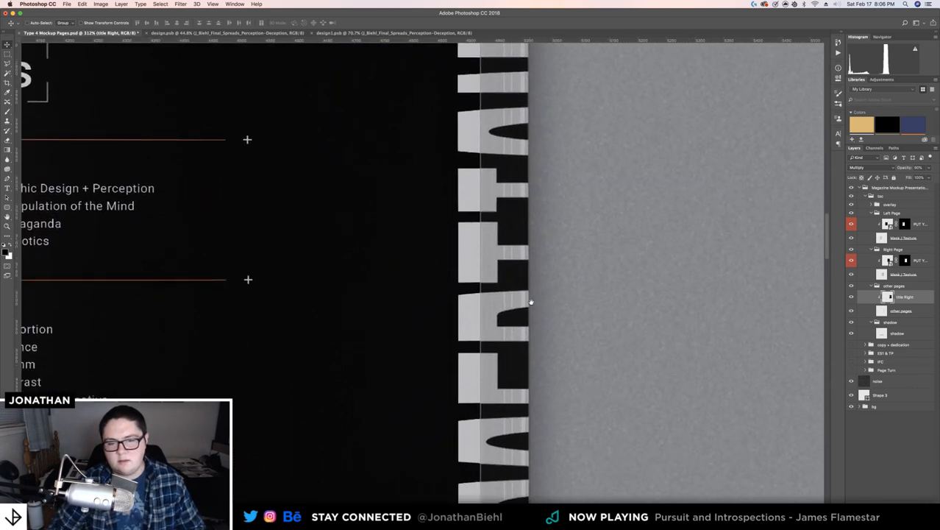
scroll(526, 254, left, 1)
scroll(526, 254, down, 5)
scroll(527, 254, right, 1)
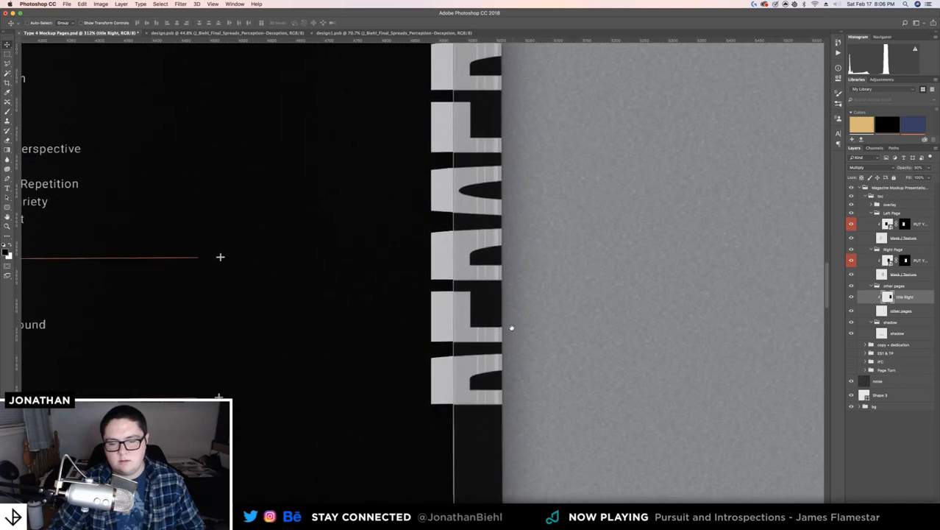
key(super+s)
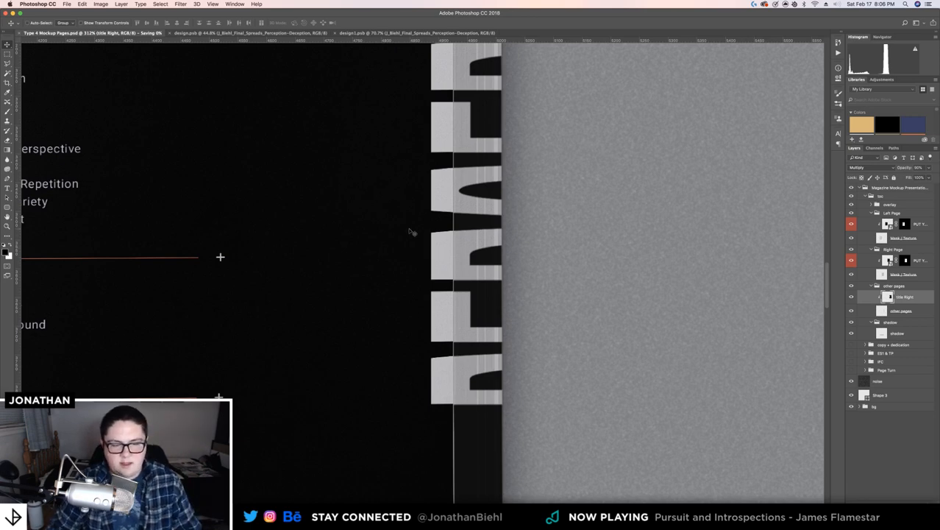
Examine the whole table of contents spread, including the lettering that runs down the right page edge
key(z)
drag(393, 226, 654, 213)
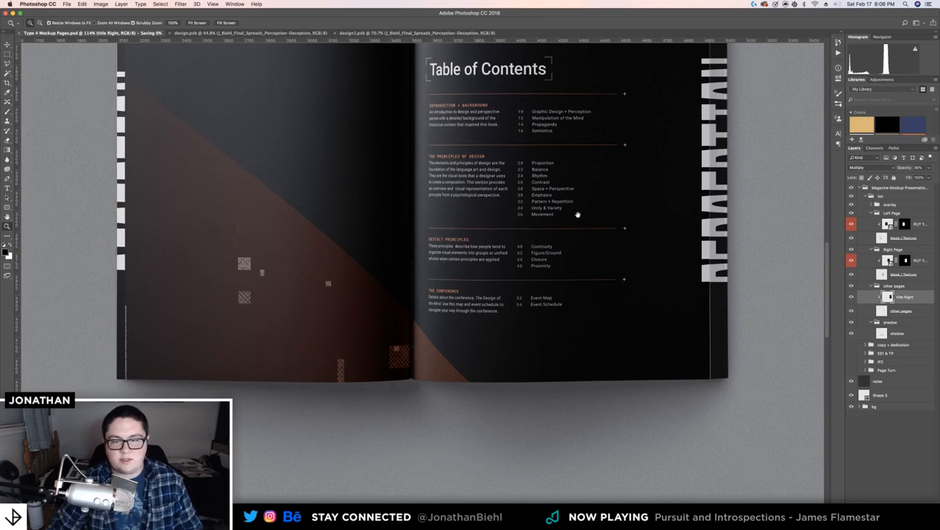
drag(576, 212, 398, 236)
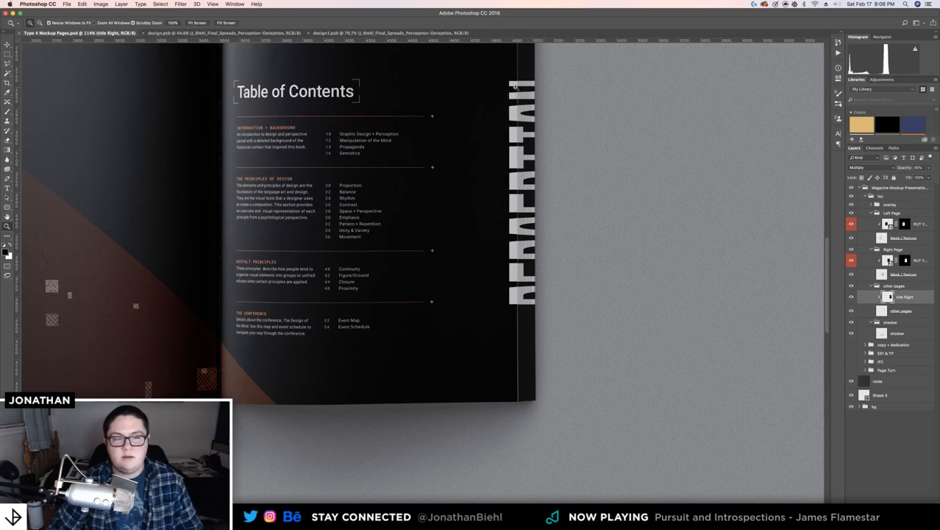
scroll(526, 132, up, 2)
scroll(527, 133, up, 3)
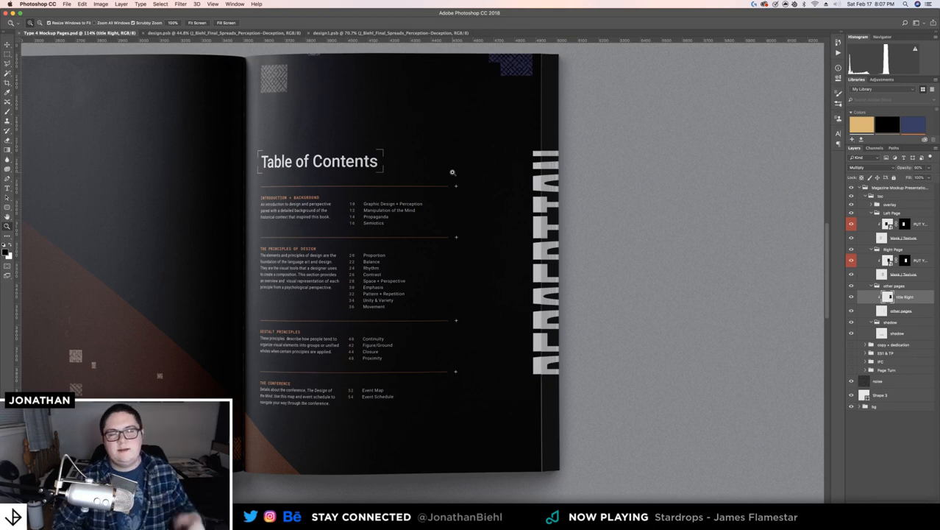
drag(414, 162, 504, 193)
drag(424, 195, 498, 239)
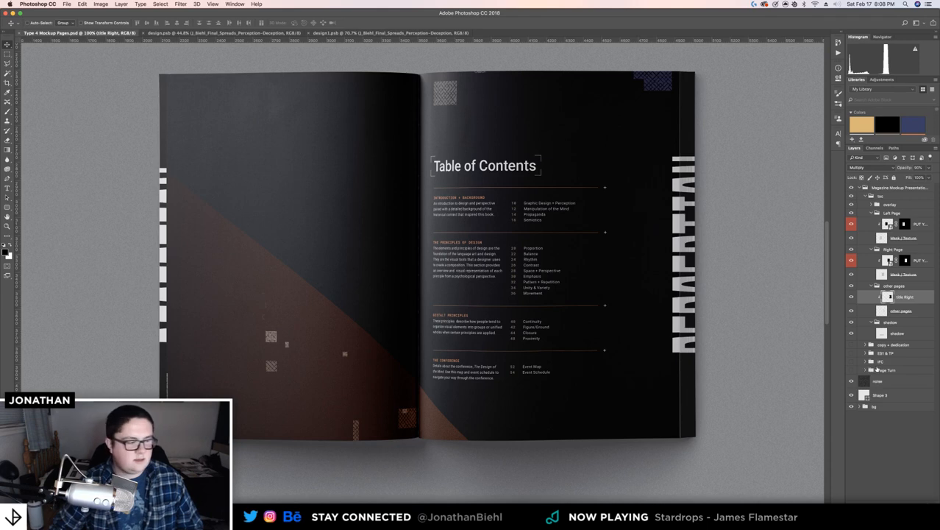
Collapse the other pages and shadow groups inside the toc group
click(912, 312)
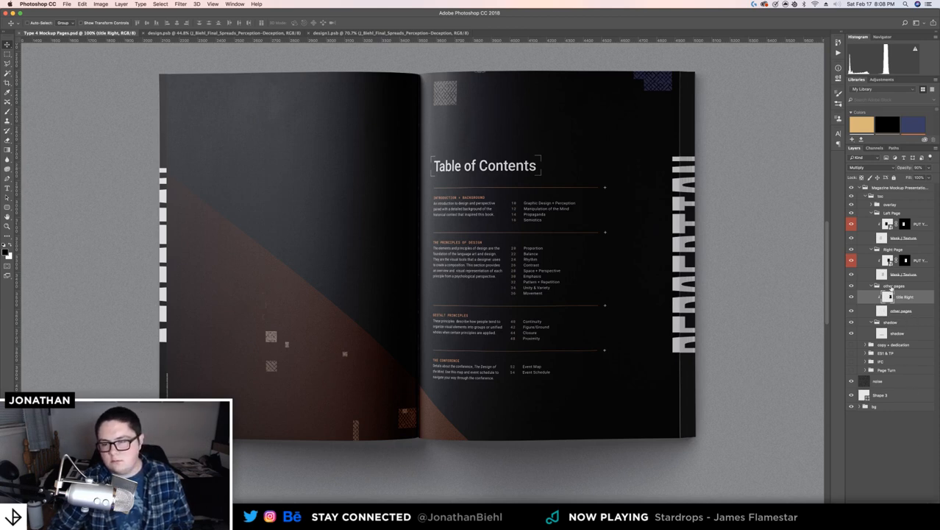
click(872, 286)
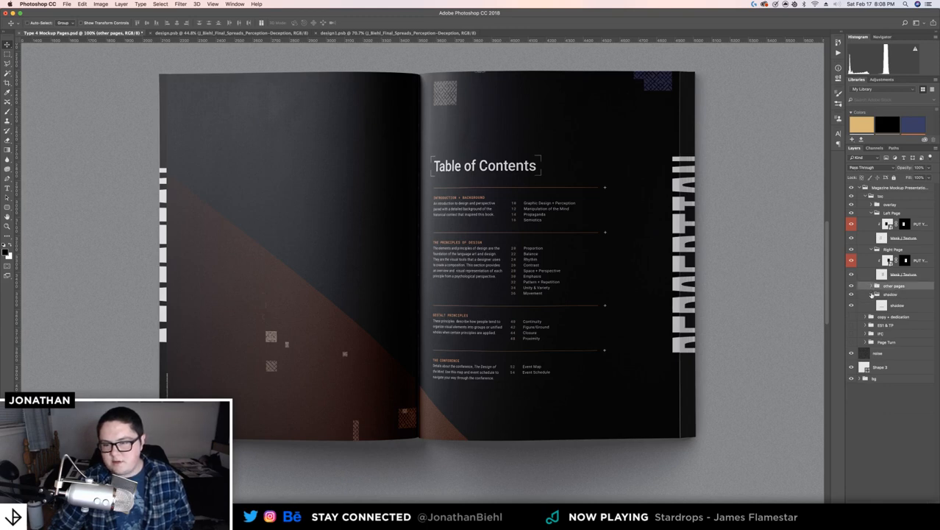
click(871, 294)
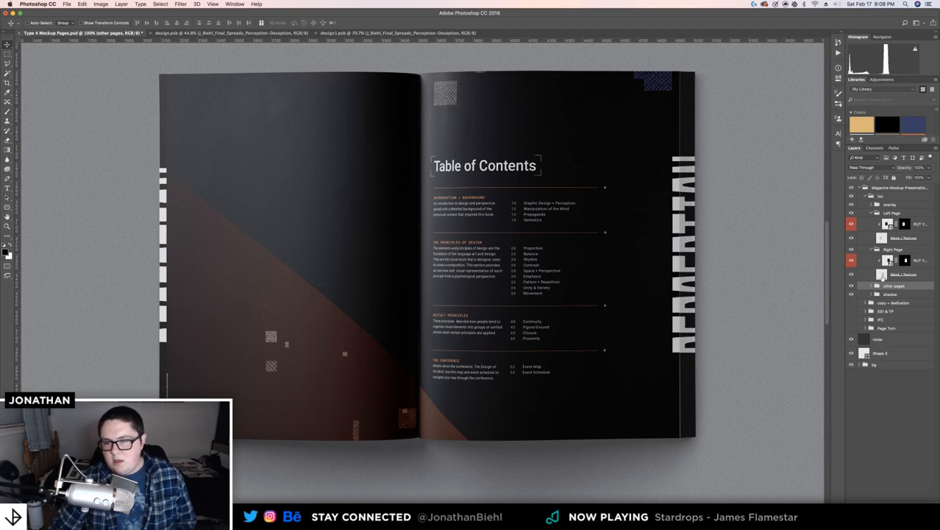
Try a horizontally flipped duplicate of the Right Page's design and Mask / Texture layers over the spread, and delete the copies
click(877, 277)
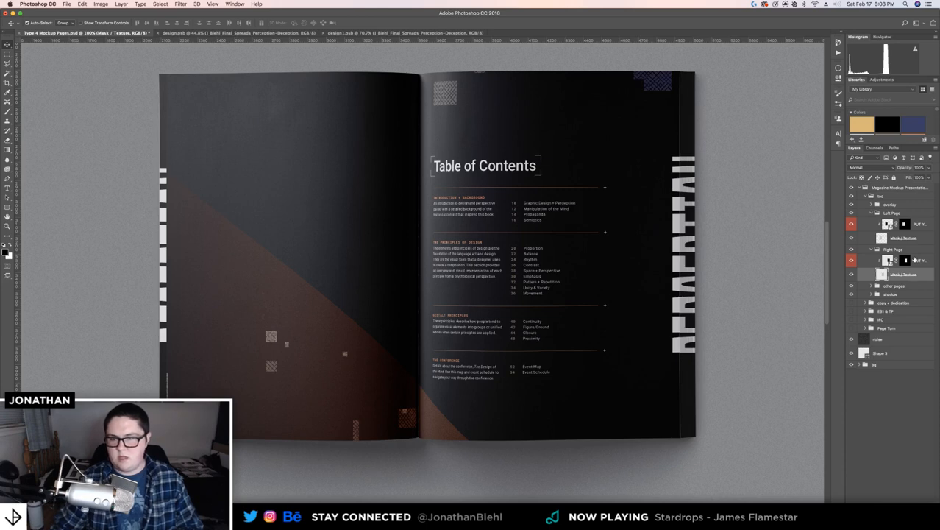
click(913, 259)
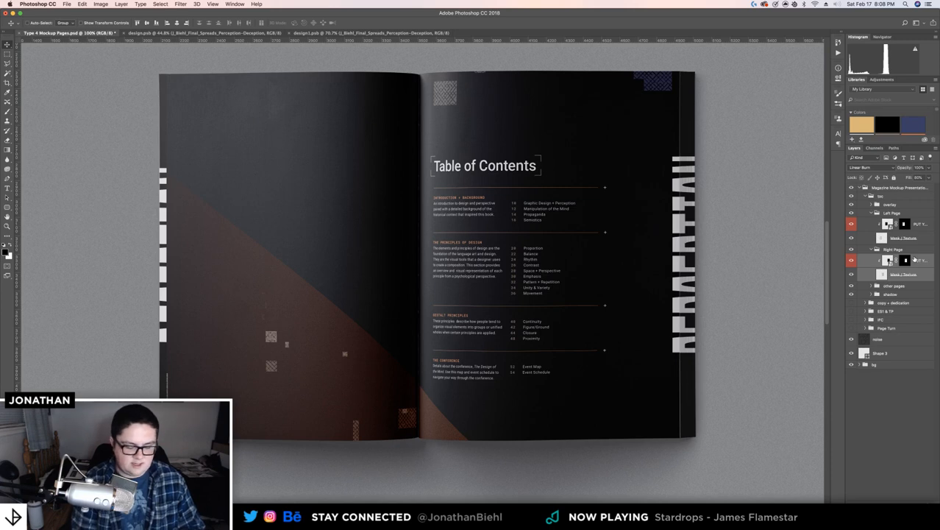
key(super+j)
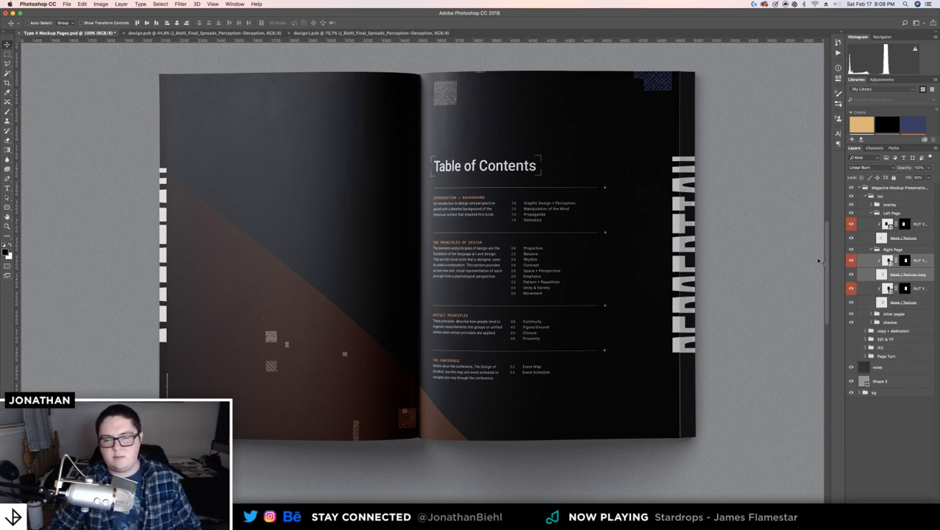
click(82, 4)
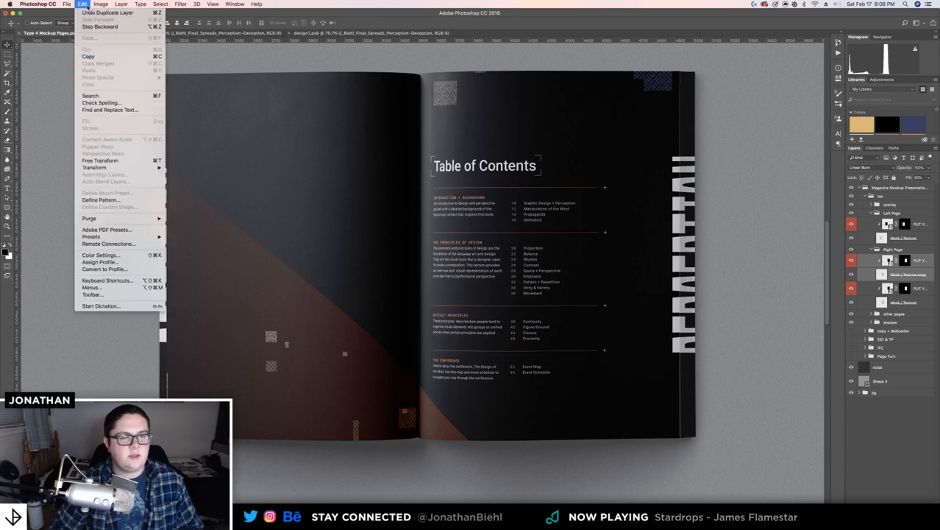
mouse_move(98, 168)
click(202, 254)
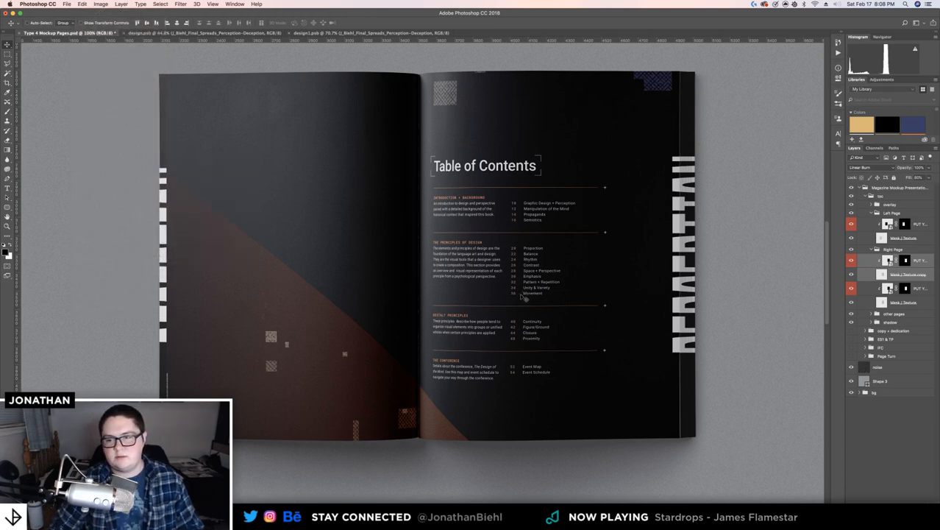
drag(491, 318, 448, 318)
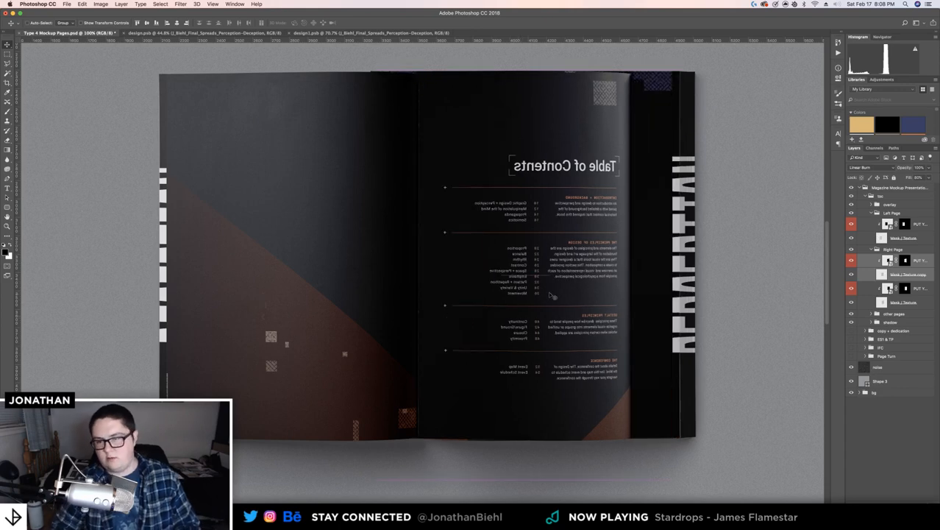
key(Delete)
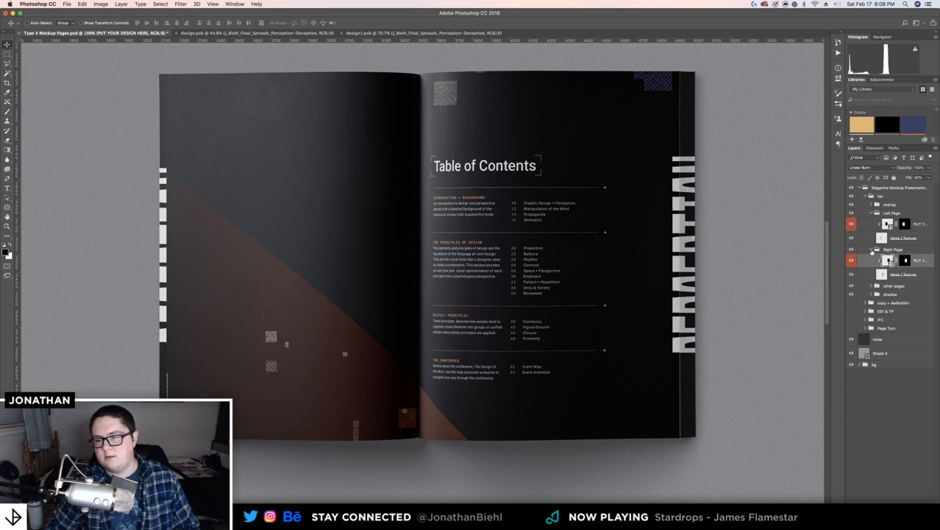
Collapse the Right Page group and expand the other pages group inside the toc group
click(873, 250)
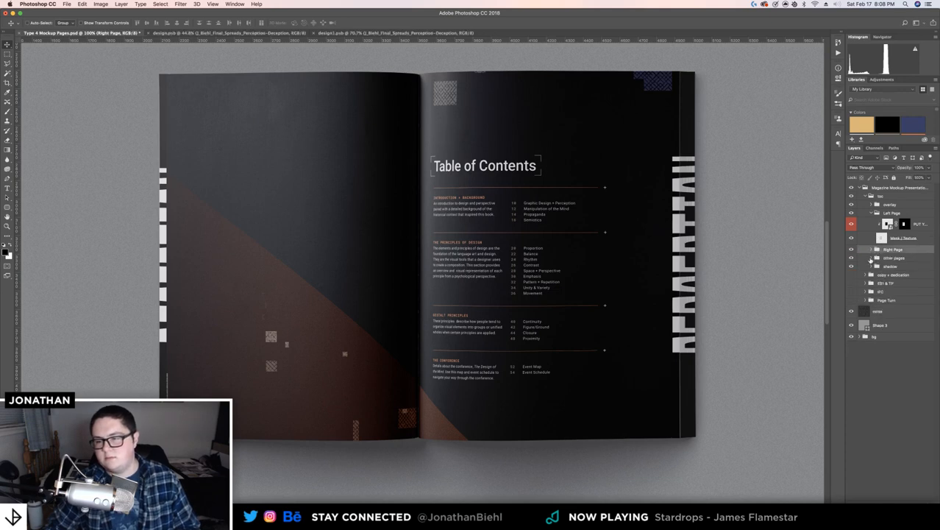
click(871, 258)
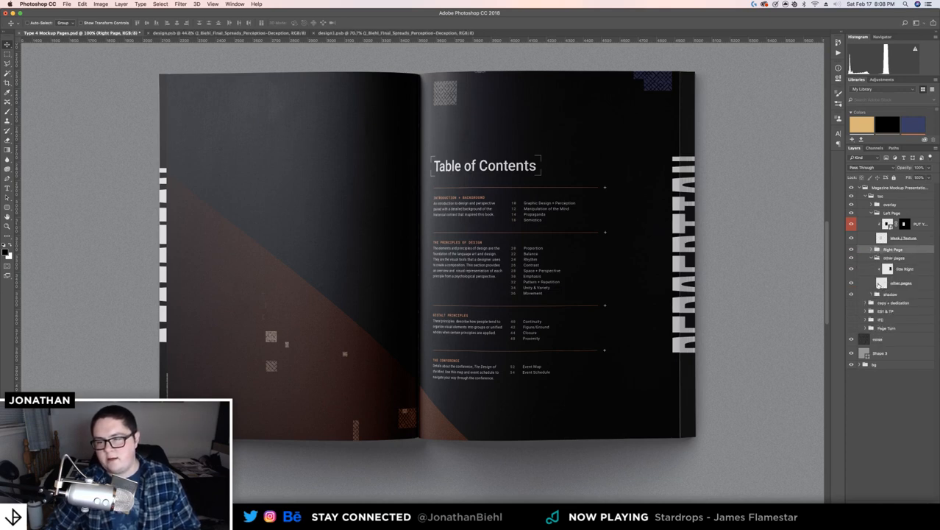
Try duplicating the title Right and other pages layers and flip the copies horizontally
click(879, 284)
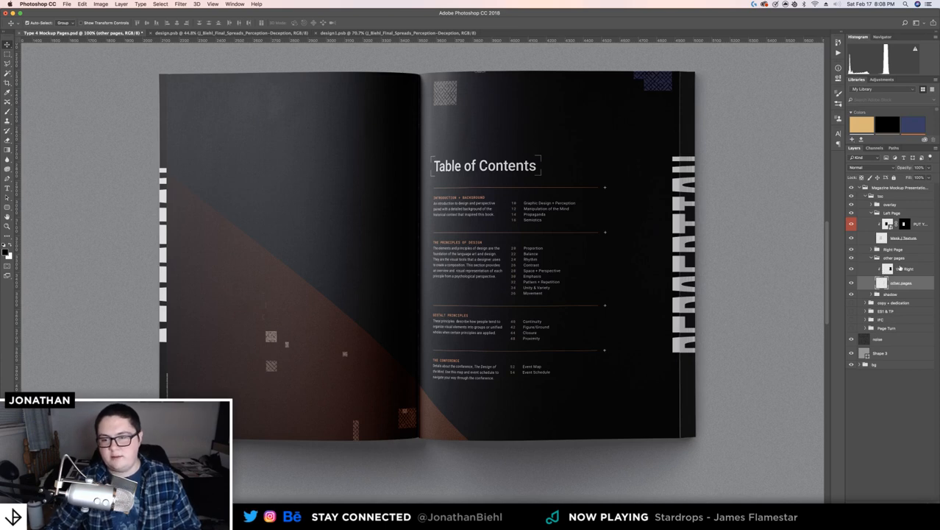
click(899, 268)
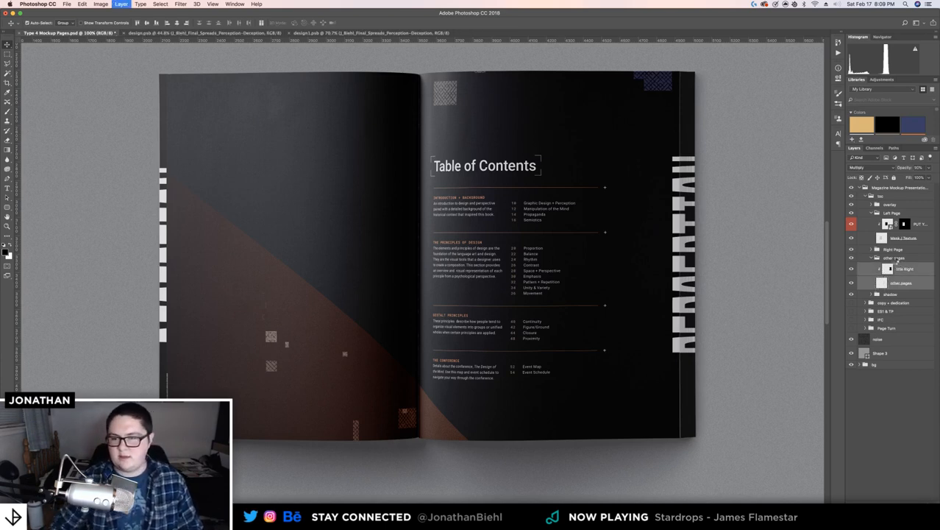
key(super+j)
click(81, 4)
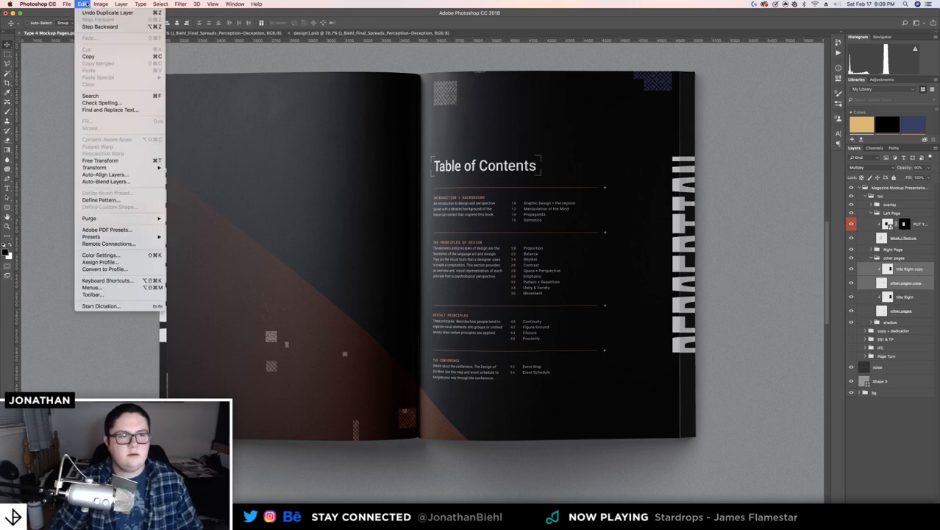
mouse_move(103, 168)
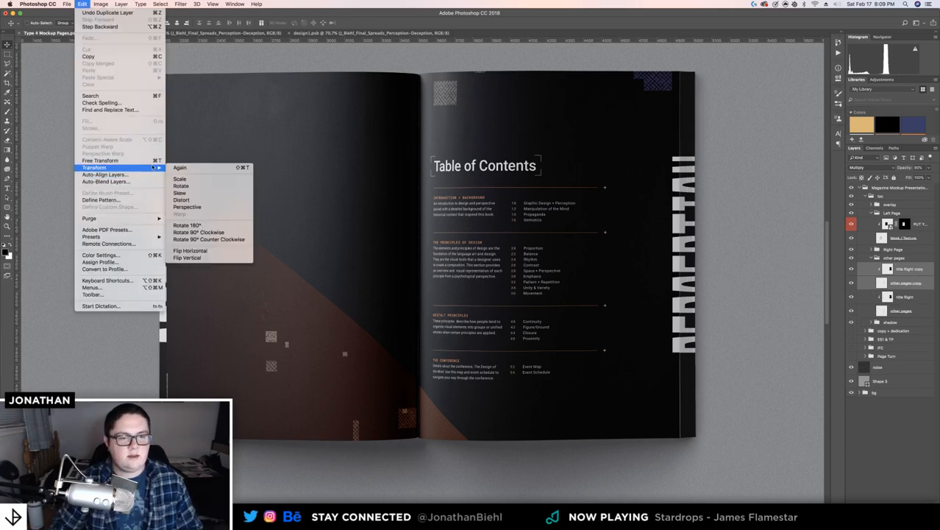
click(190, 251)
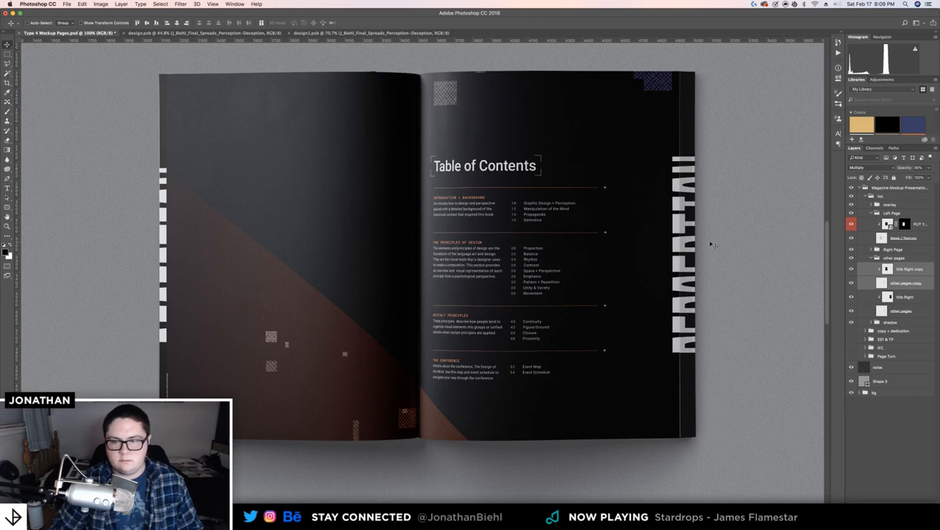
Move the flipped copies horizontally across the spread to the area beyond the left page
drag(713, 244, 333, 239)
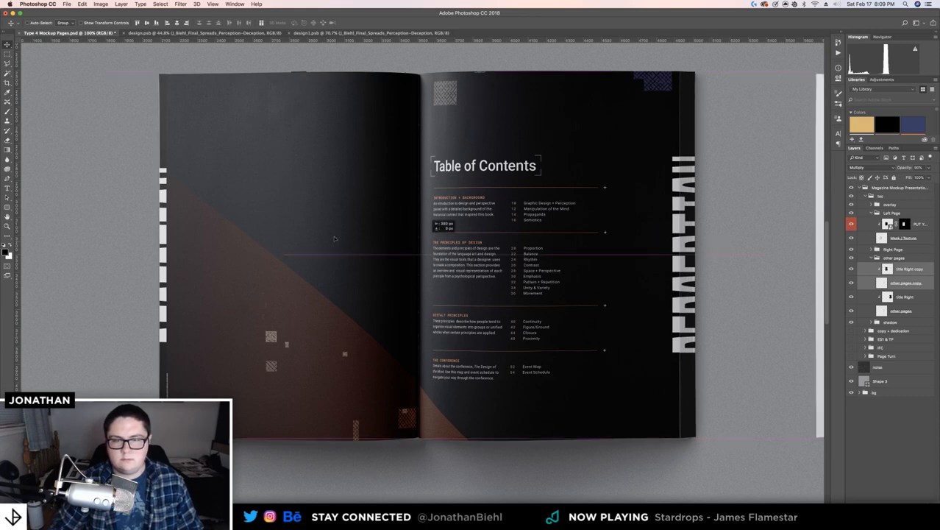
drag(257, 234, 104, 242)
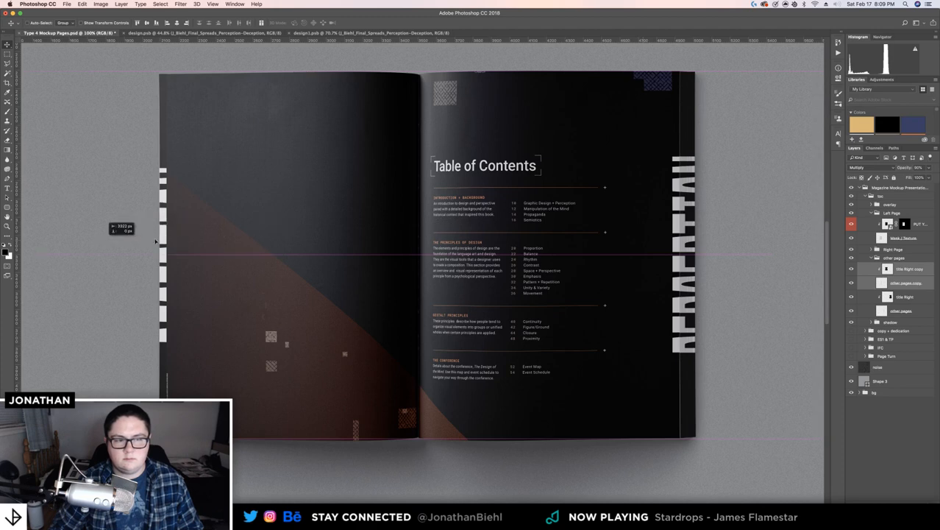
scroll(177, 239, down, 10)
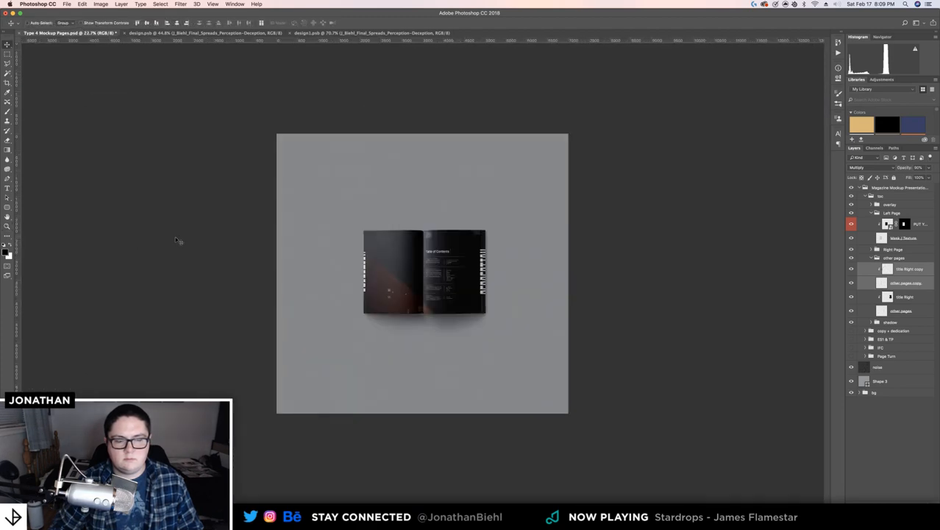
key(super)
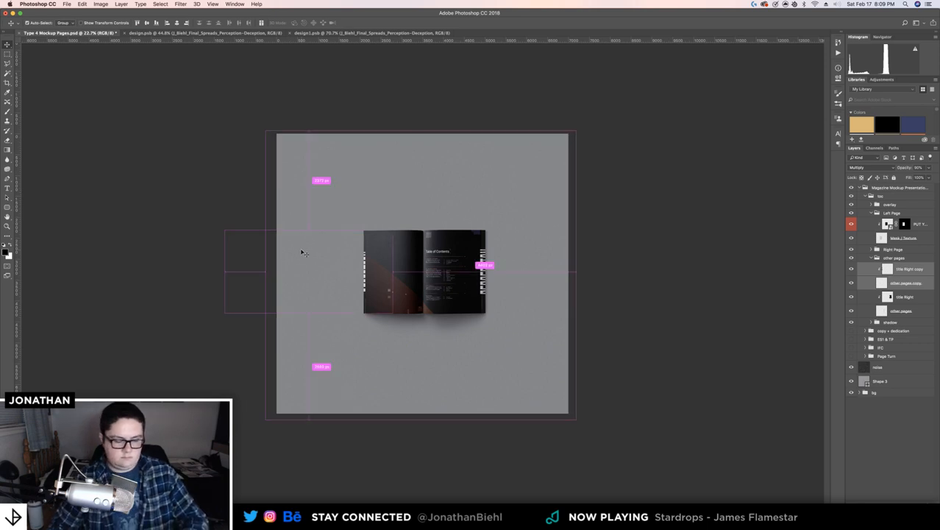
key(super+t)
mouse_move(352, 264)
mouse_down()
mouse_move(418, 263)
mouse_move(286, 257)
mouse_move(337, 258)
mouse_up()
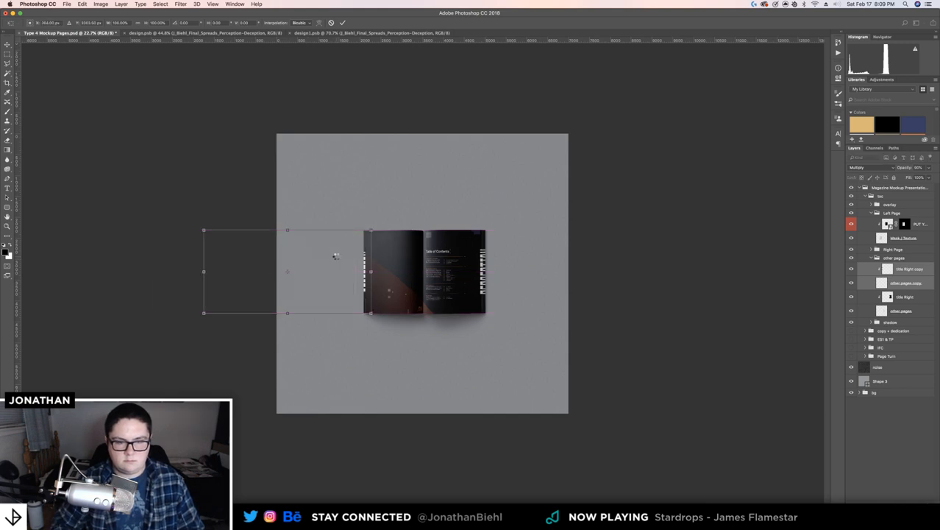
key(Return)
Try shifting the flipped edge copies beside the left page, and delete both copies
key(z)
drag(418, 257, 298, 277)
key(v)
key(z)
click(265, 170)
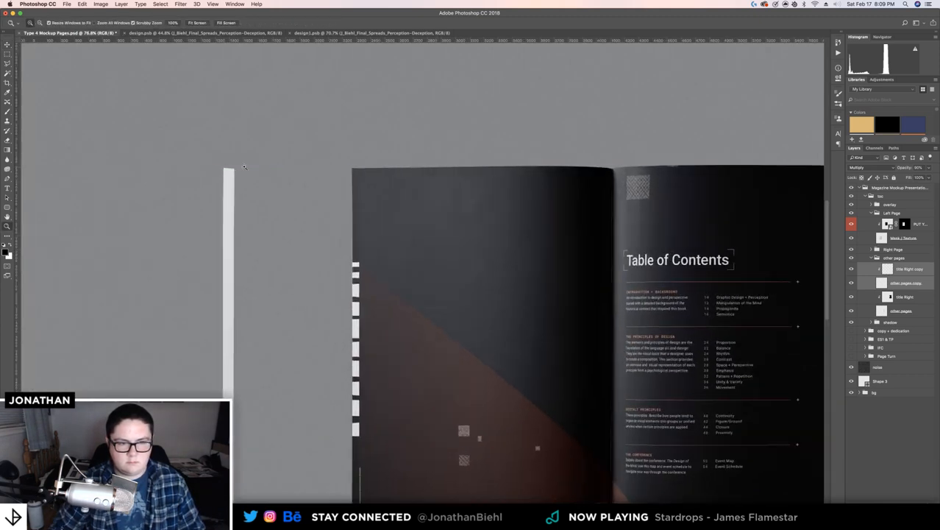
drag(277, 175, 258, 178)
key(v)
drag(196, 214, 370, 212)
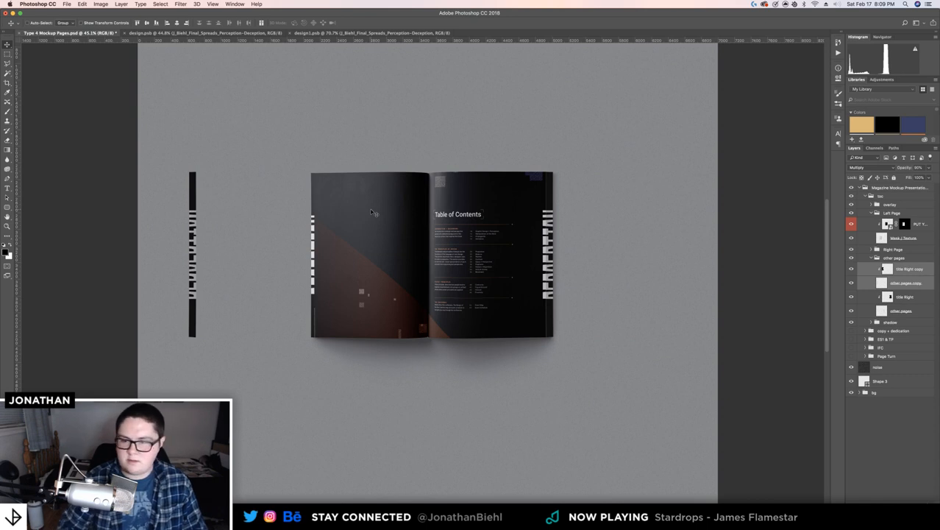
key(Delete)
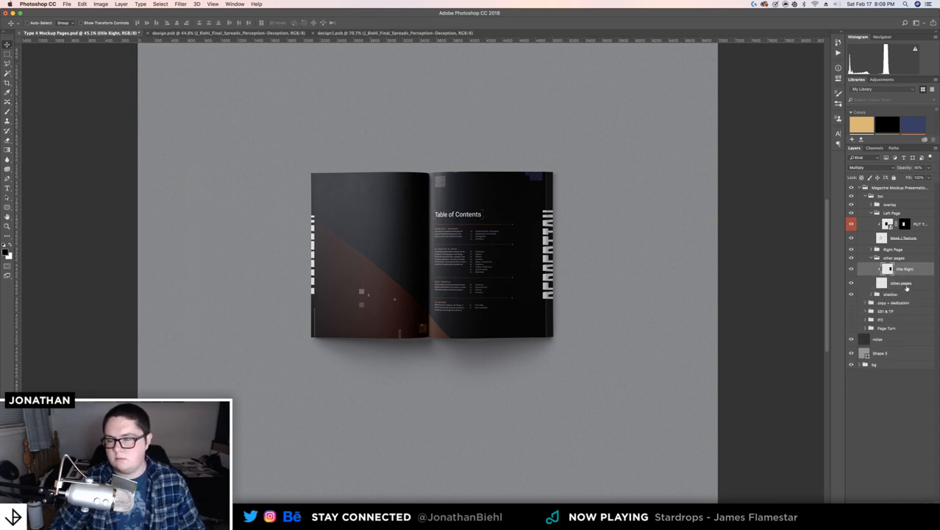
key(z)
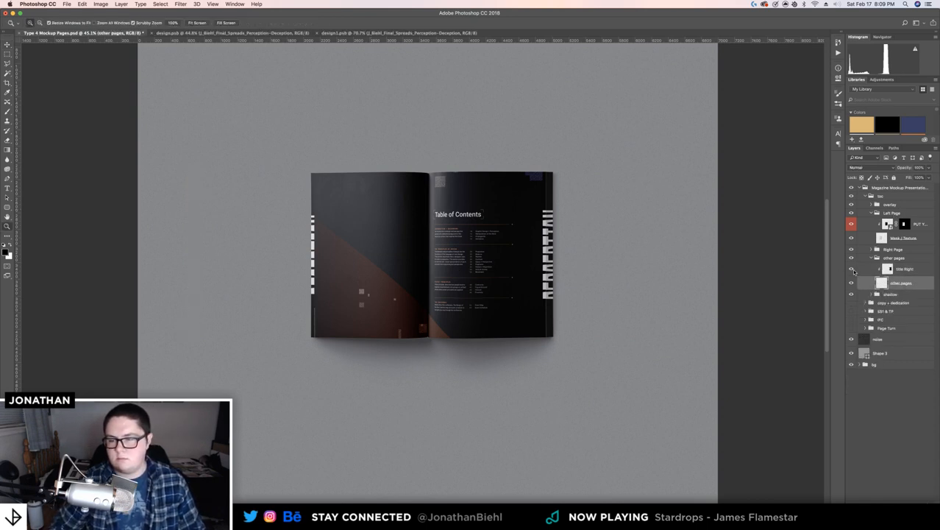
key(super+t)
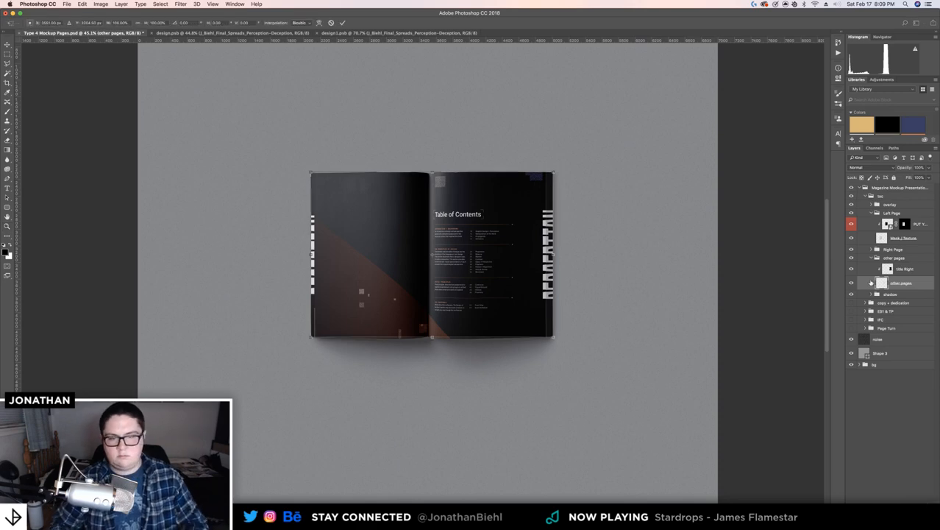
key(Return)
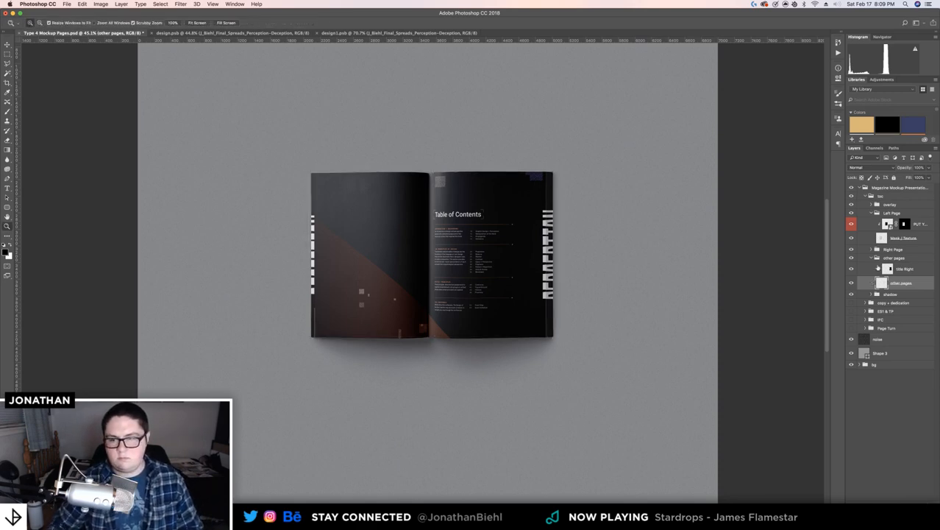
Marquee-select the left part of the other pages layer, nudge it outward into a thin strip past the left page, and deselect
drag(406, 273, 502, 270)
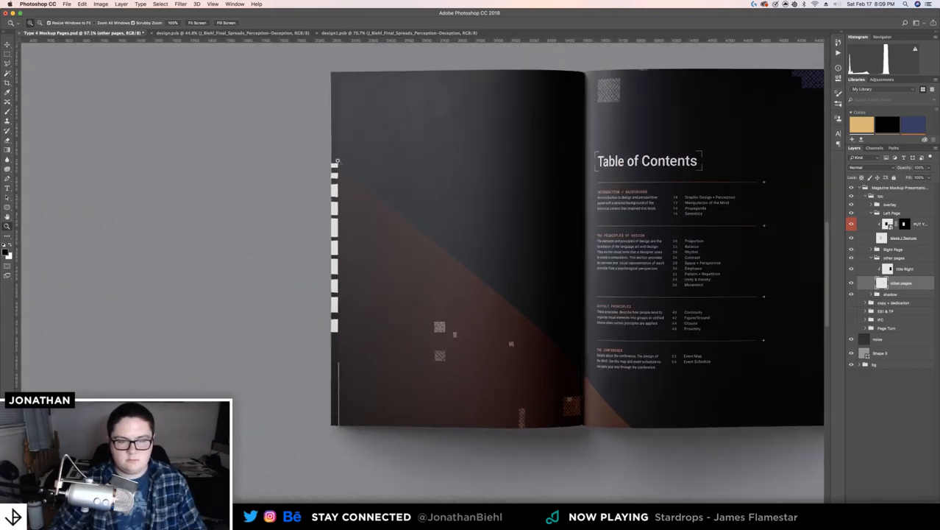
key(m)
drag(291, 40, 468, 376)
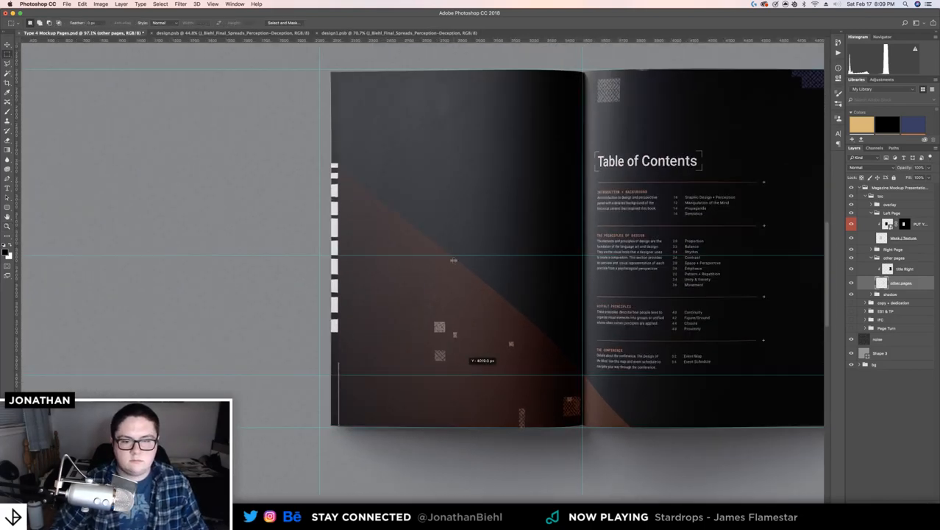
key(super+z)
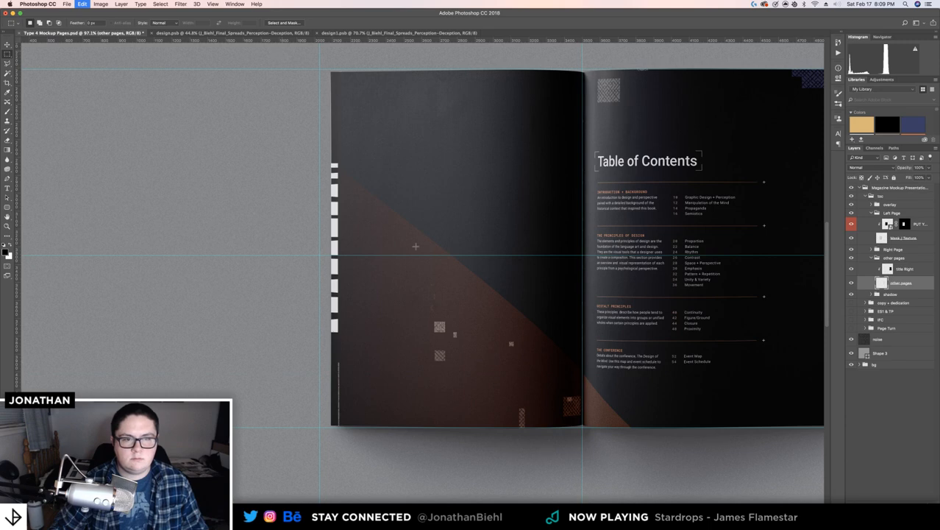
mouse_move(280, 52)
mouse_down()
mouse_move(431, 404)
mouse_move(437, 461)
mouse_up()
key(v)
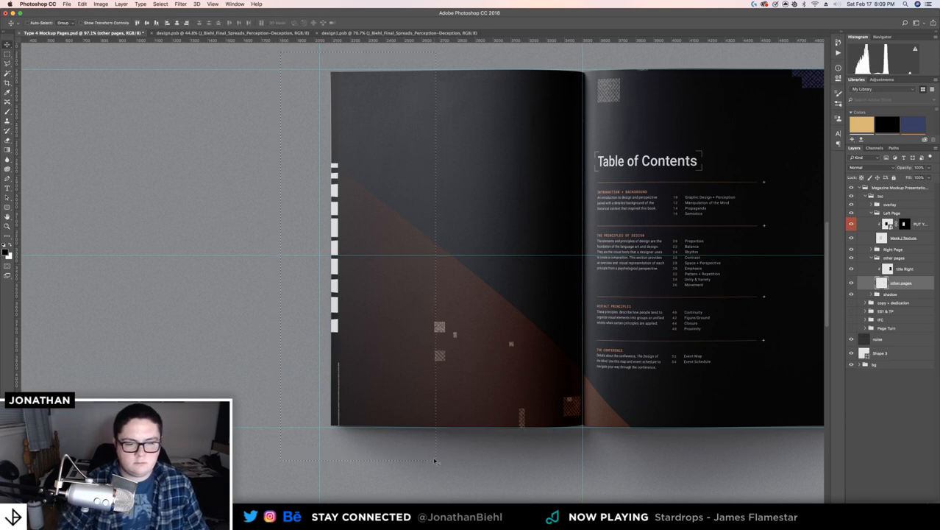
key(Left)
key(shift+Left)
key(shift+Left)
key(shift+Left)
key(shift+Left)
key(shift+Left)
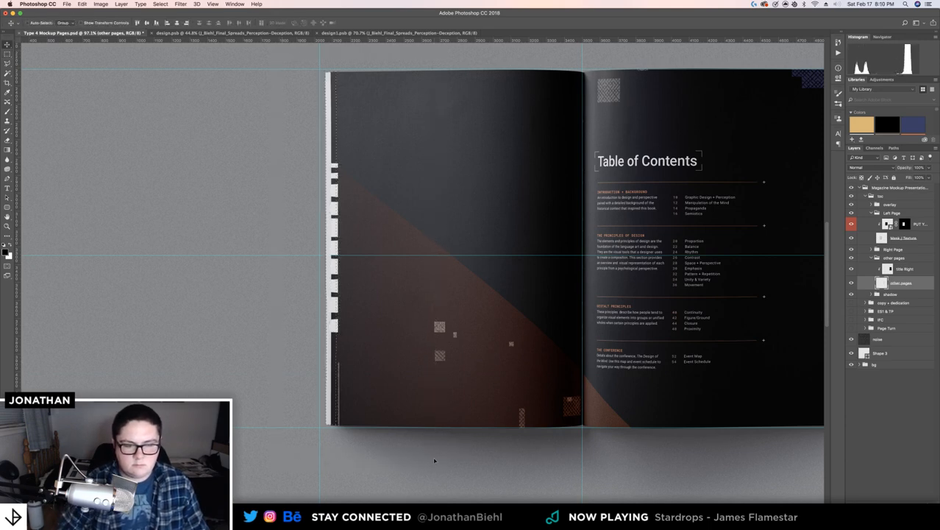
key(shift+Right)
key(shift+Right)
key(shift+Right)
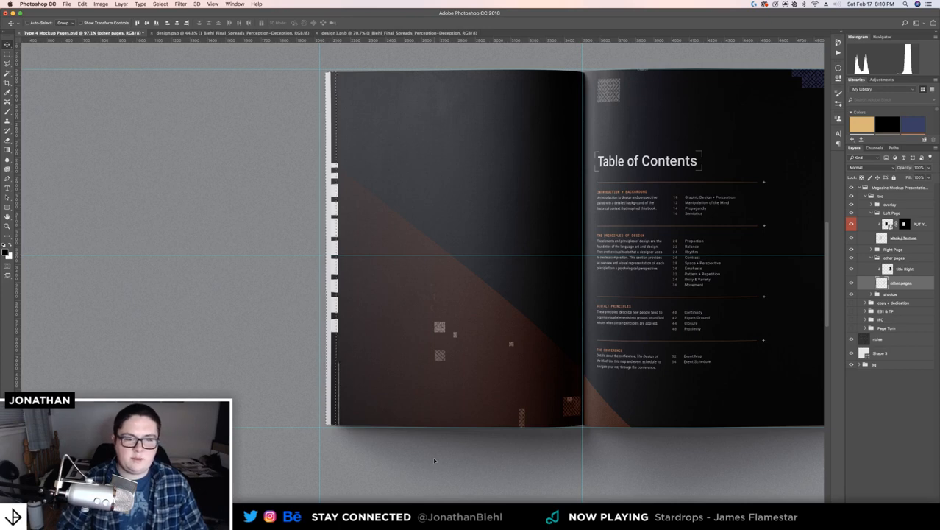
key(super+d)
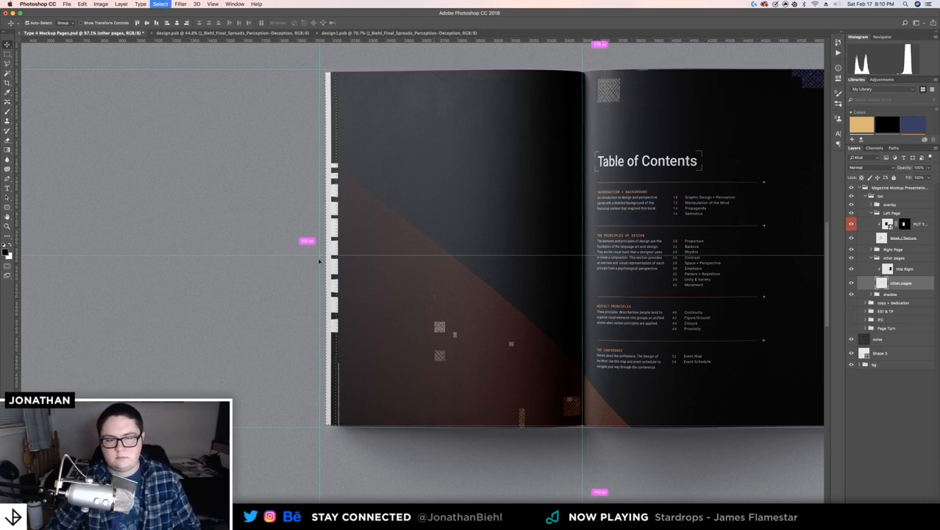
Place the Title Left artwork into the mockup directly above the other pages layer
key(z)
drag(349, 206, 354, 207)
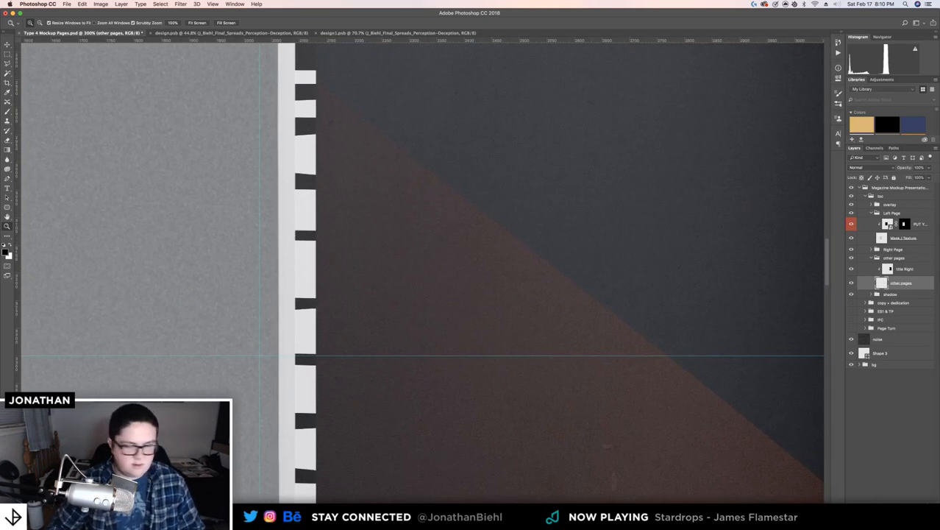
drag(180, 441, 627, 246)
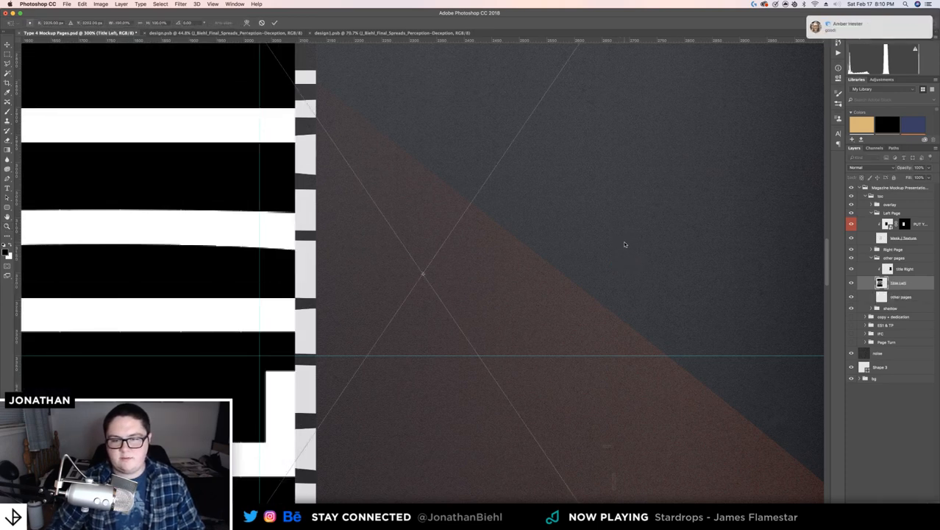
Turn on Do Not Disturb in the macOS Notification Center
click(929, 4)
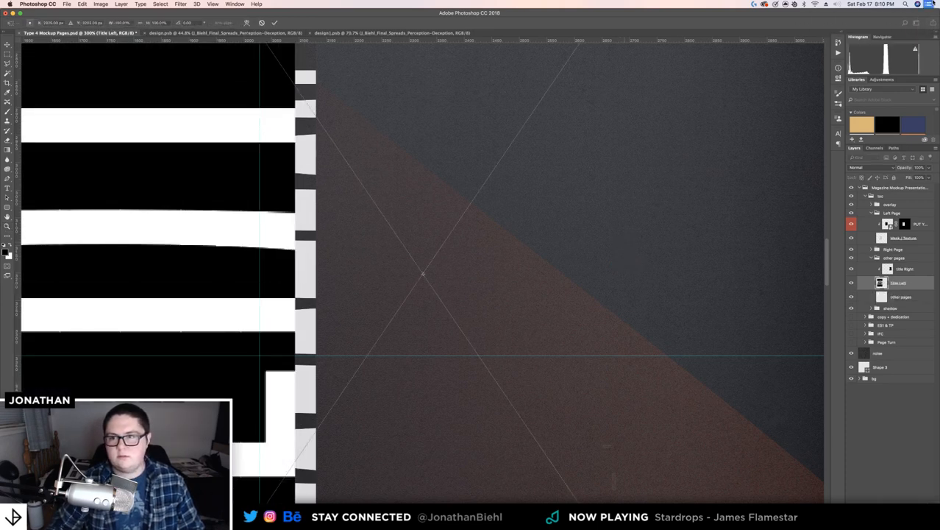
scroll(923, 56, up, 3)
click(923, 55)
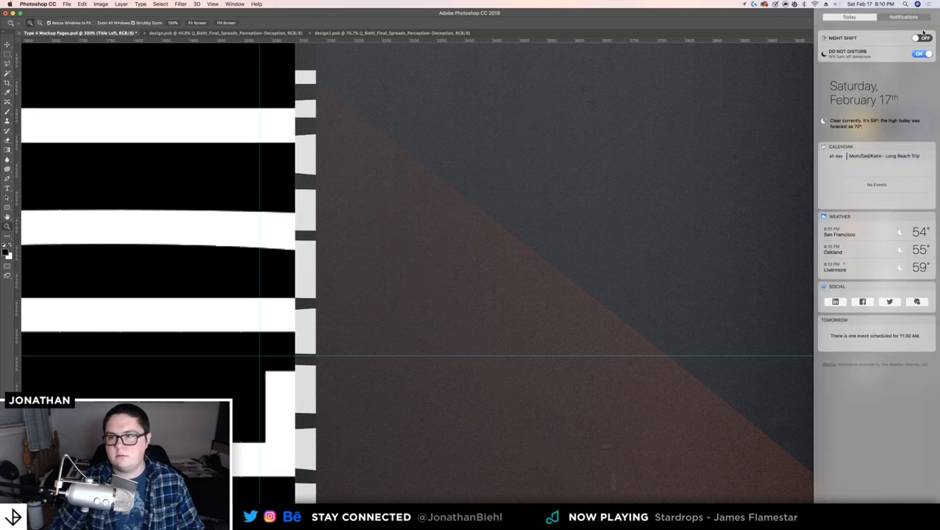
click(928, 4)
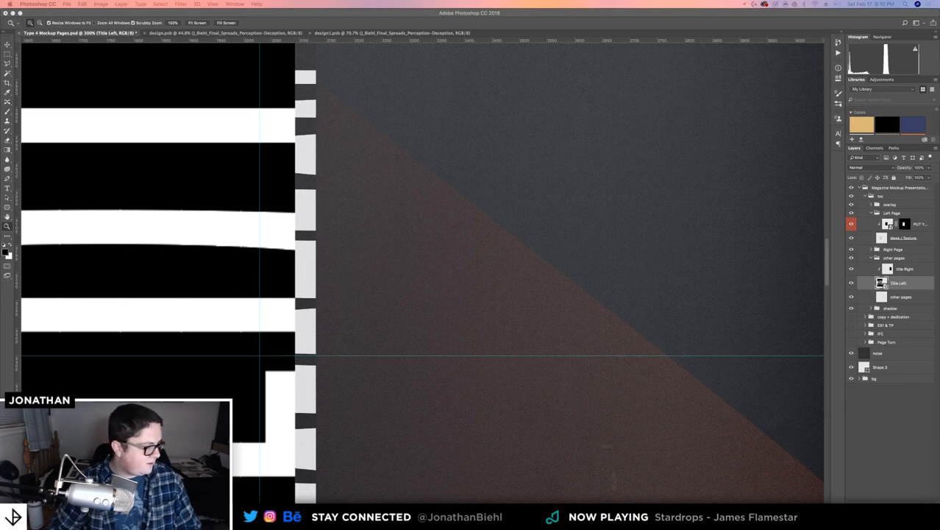
Clip the Title Left artwork to the other pages layer with a clipping mask
scroll(370, 191, down, 3)
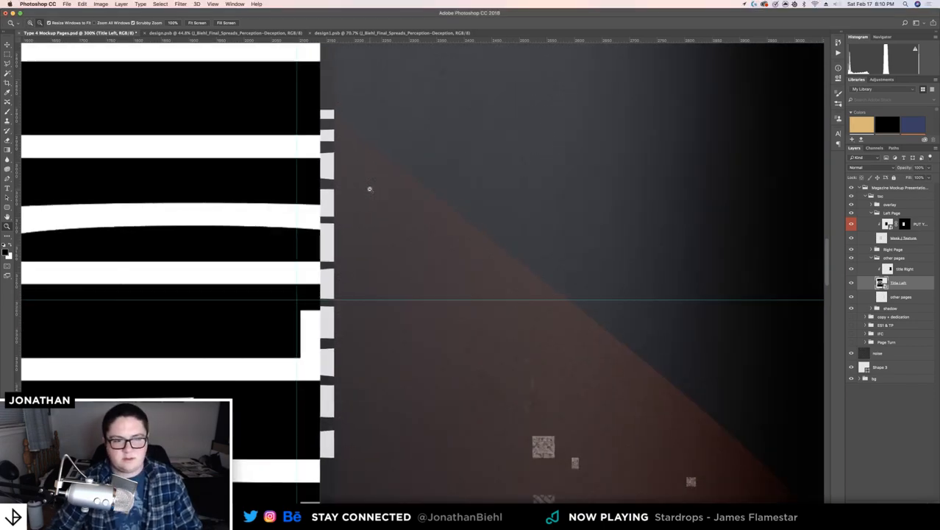
scroll(506, 211, down, 1)
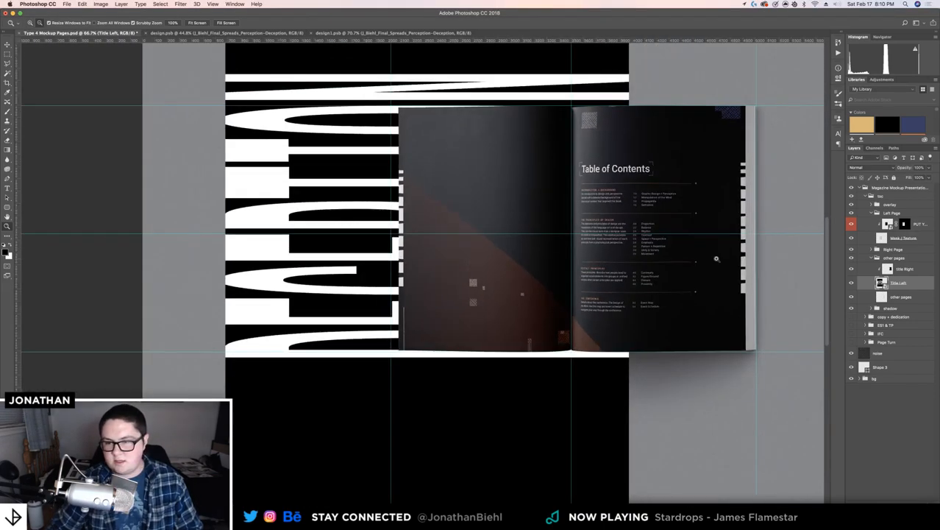
scroll(592, 268, down, 2)
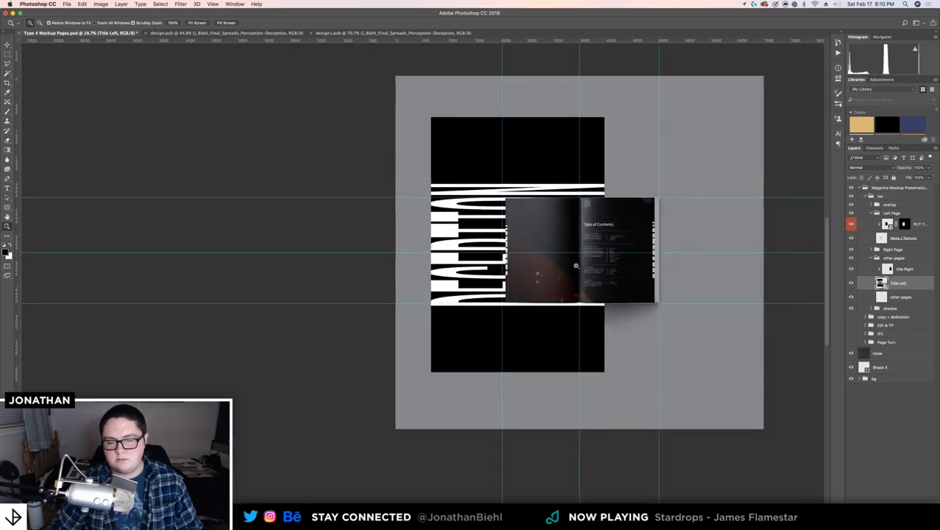
scroll(633, 272, up, 1)
scroll(534, 189, up, 2)
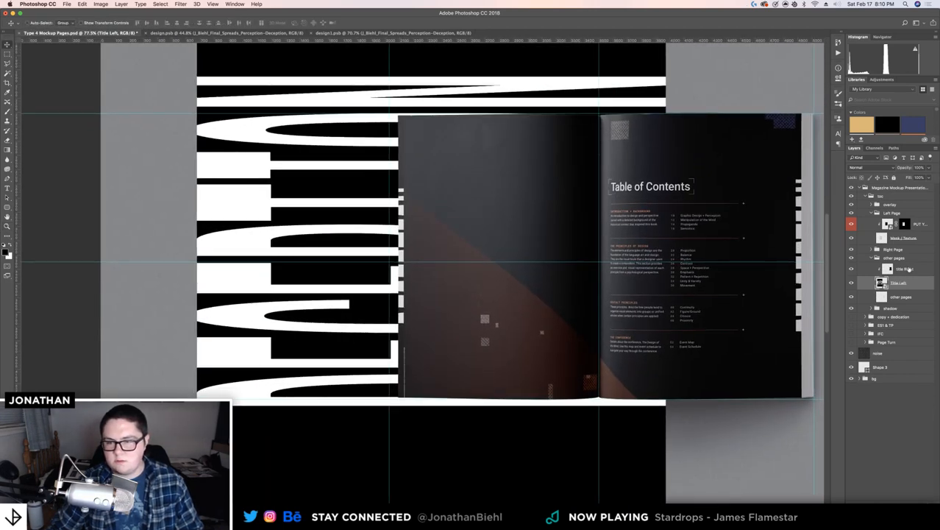
click(921, 269)
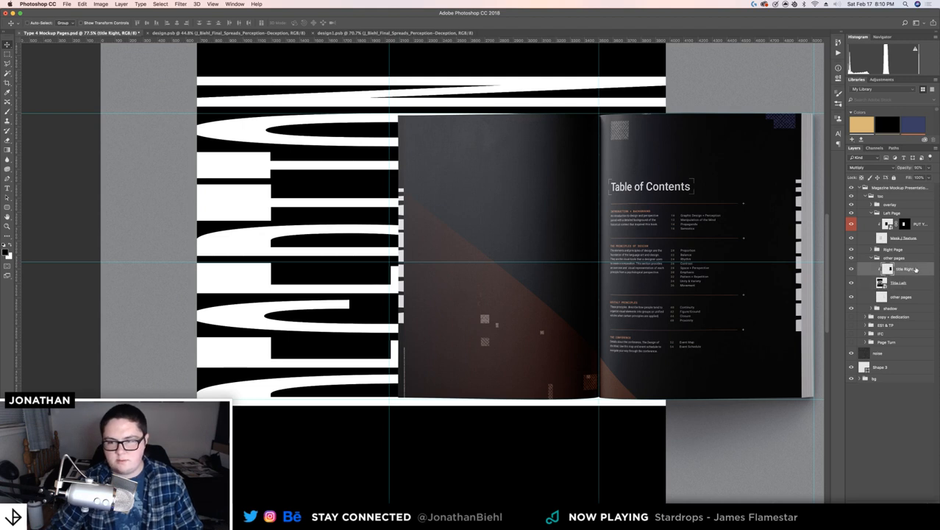
click(918, 285)
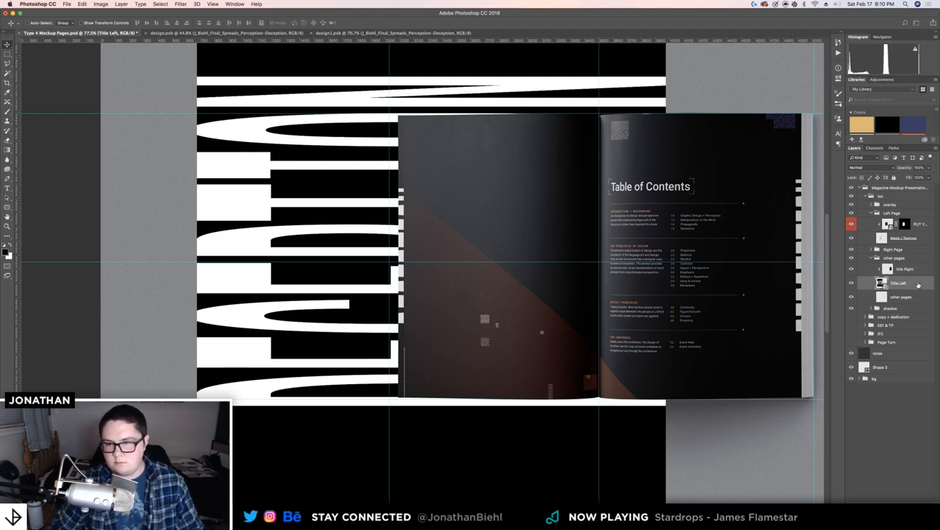
right_click(918, 285)
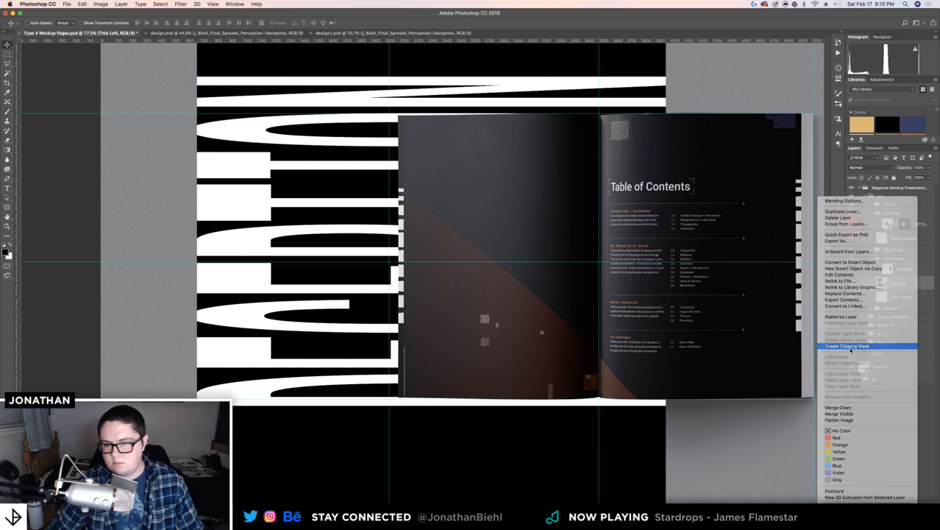
click(850, 348)
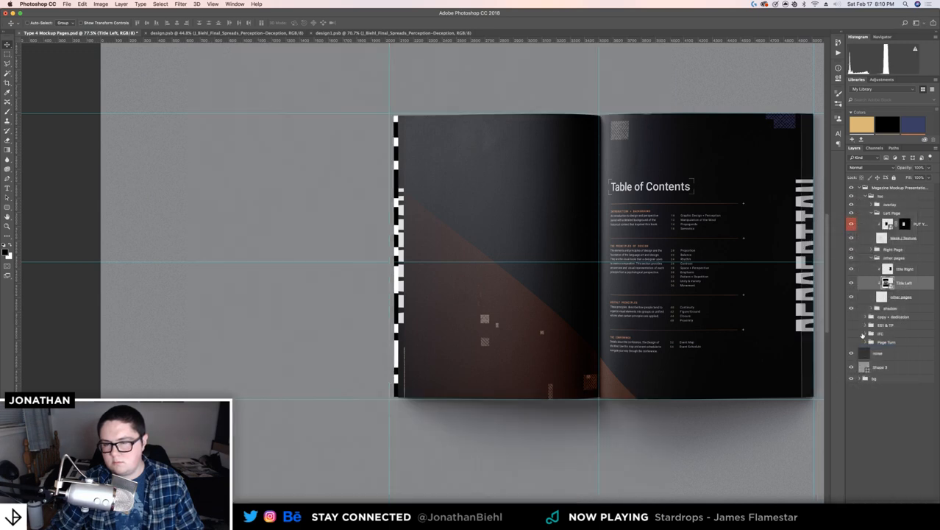
Match the Title Left layer to the title Right layer with Multiply blending and 90% opacity
key(z)
alt+click(596, 262)
alt+click(596, 262)
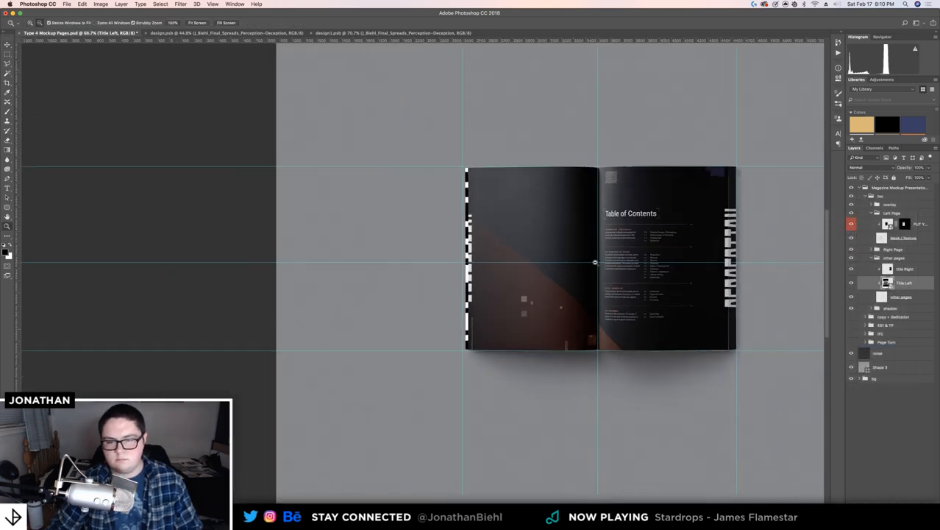
key(v)
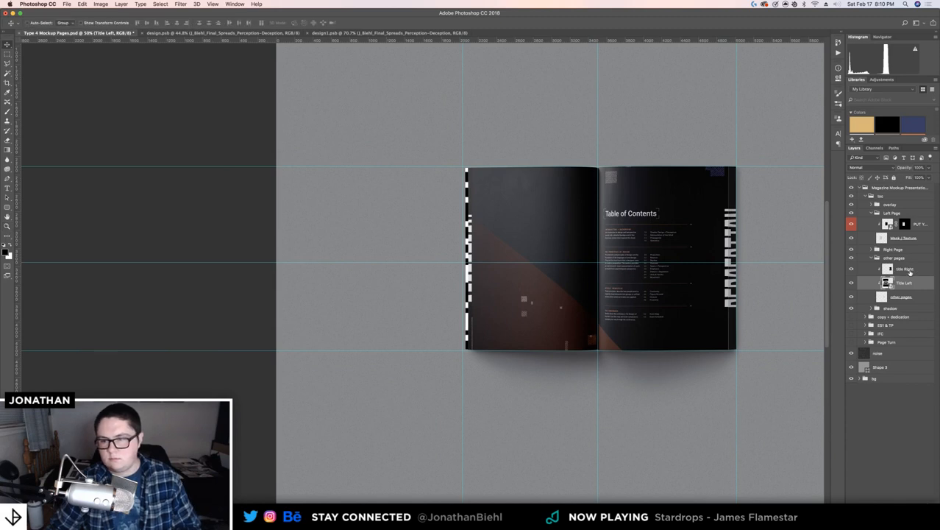
click(906, 269)
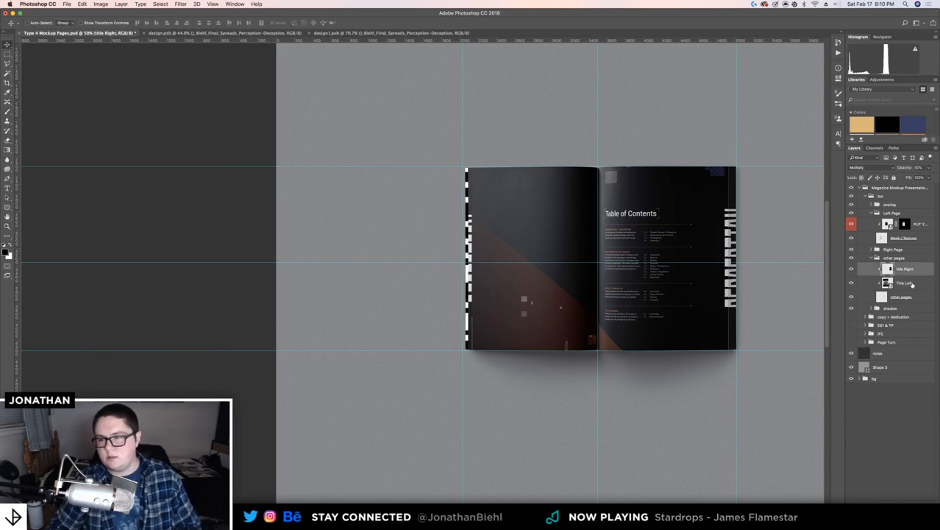
click(912, 284)
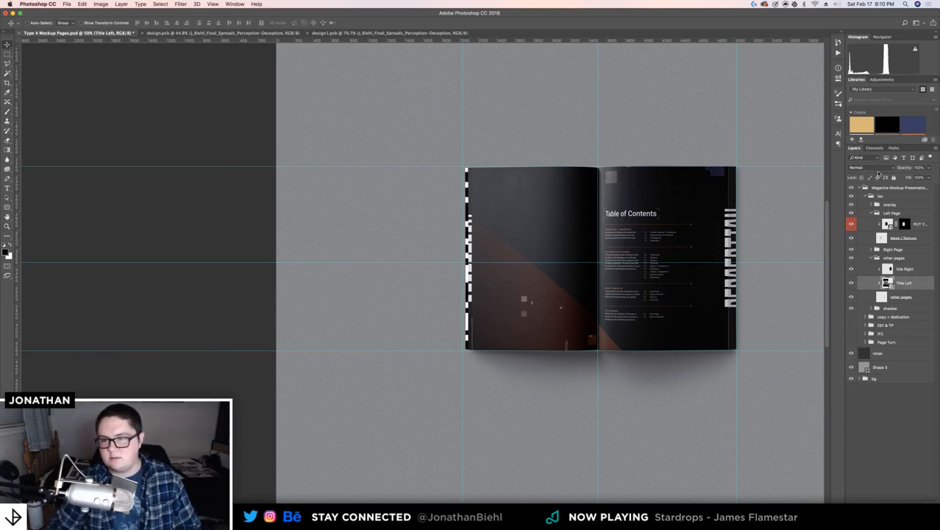
click(875, 168)
click(866, 191)
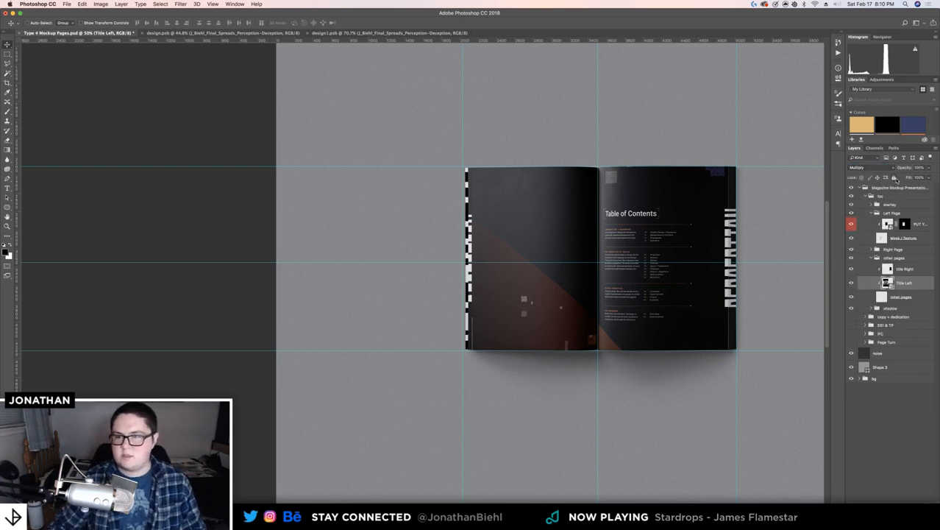
click(919, 274)
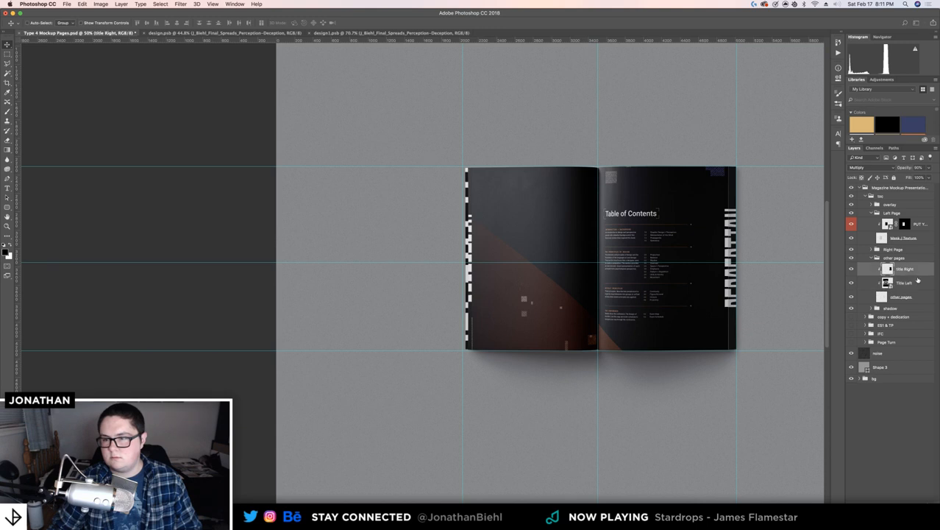
click(904, 282)
Scale the Title Left artwork proportionally to about 42% so it spans the left page's height between the horizontal guides
super+click(580, 227)
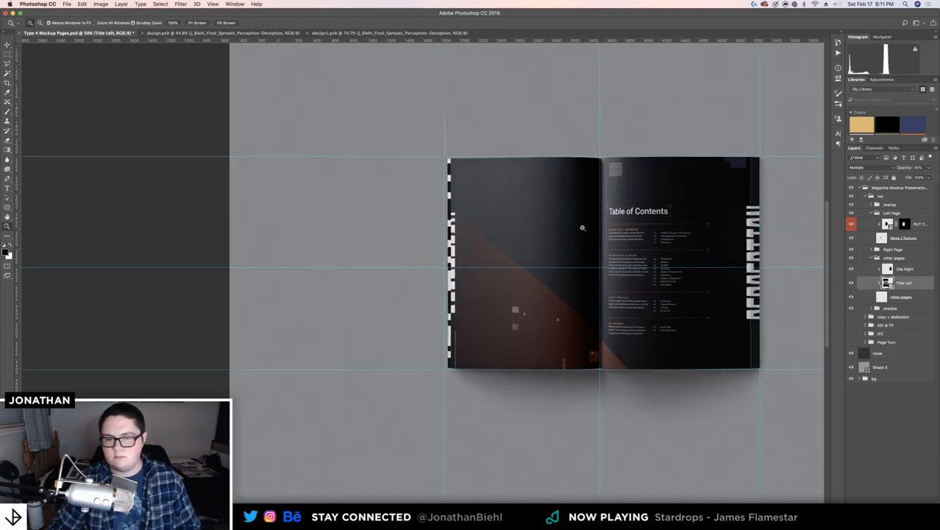
key(super+t)
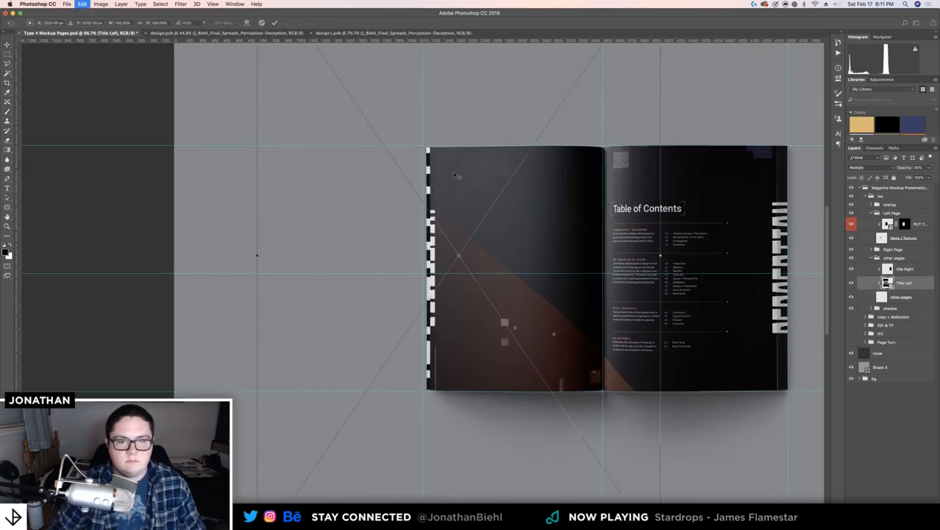
drag(550, 125, 583, 109)
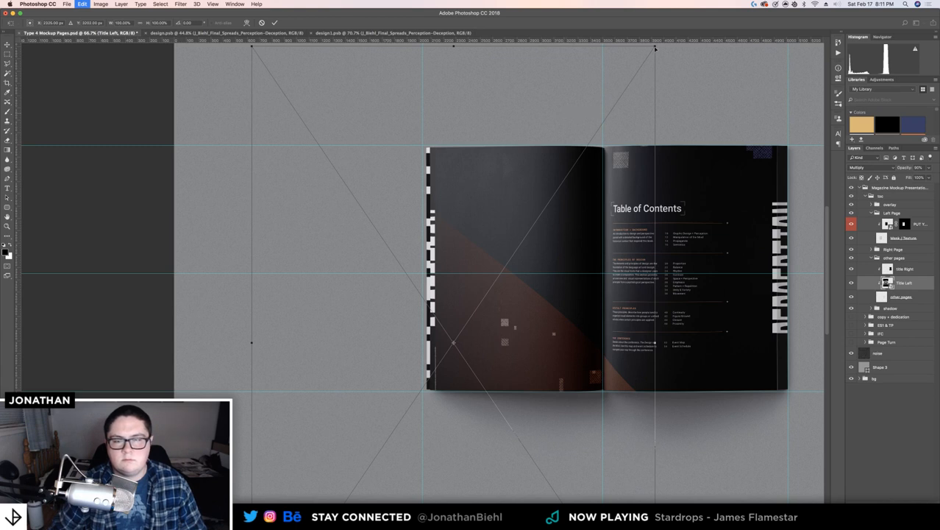
drag(654, 48, 553, 157)
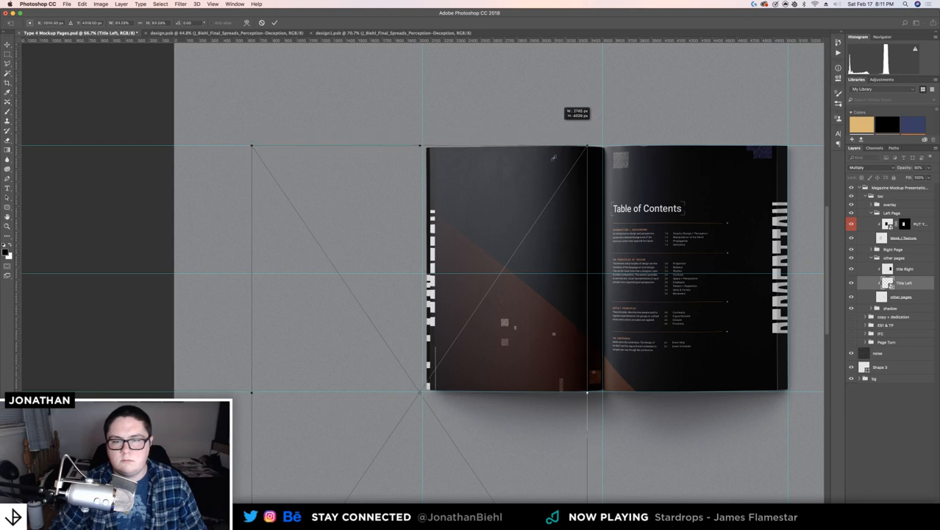
scroll(476, 221, down, 5)
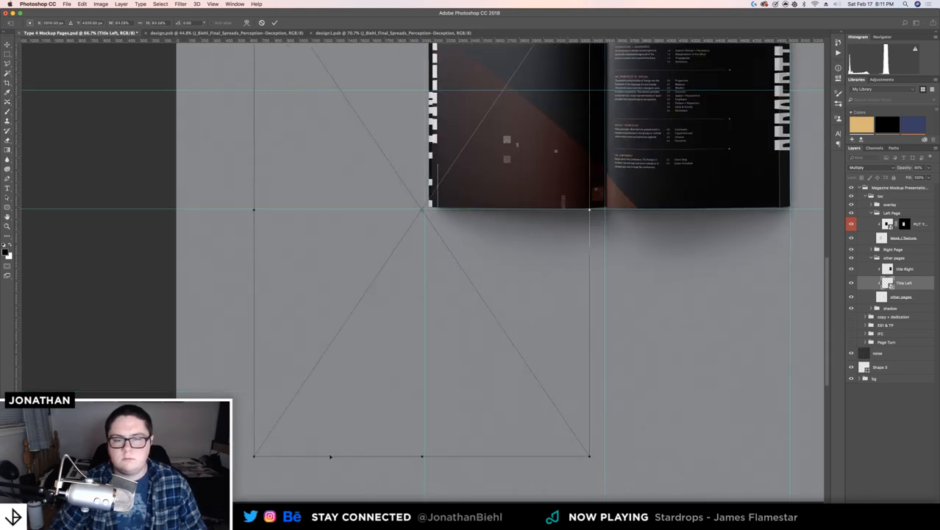
drag(369, 355, 457, 231)
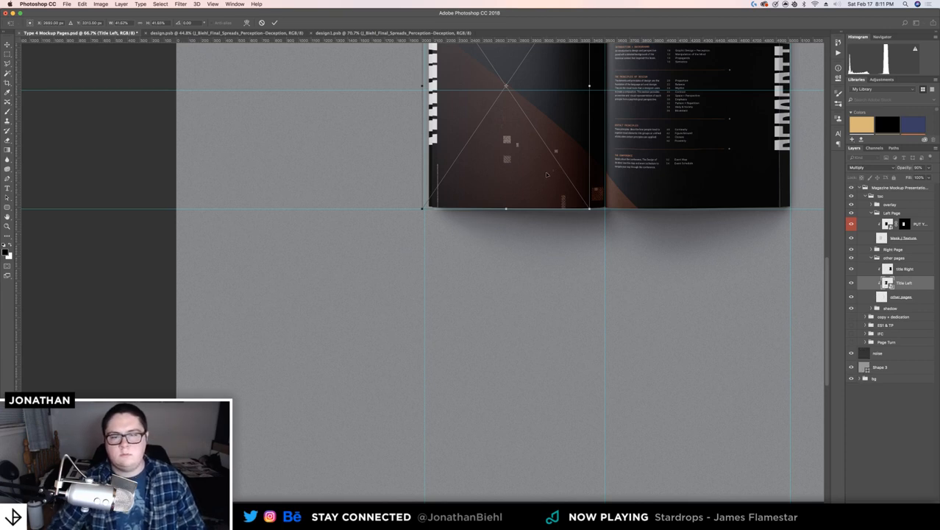
key(Return)
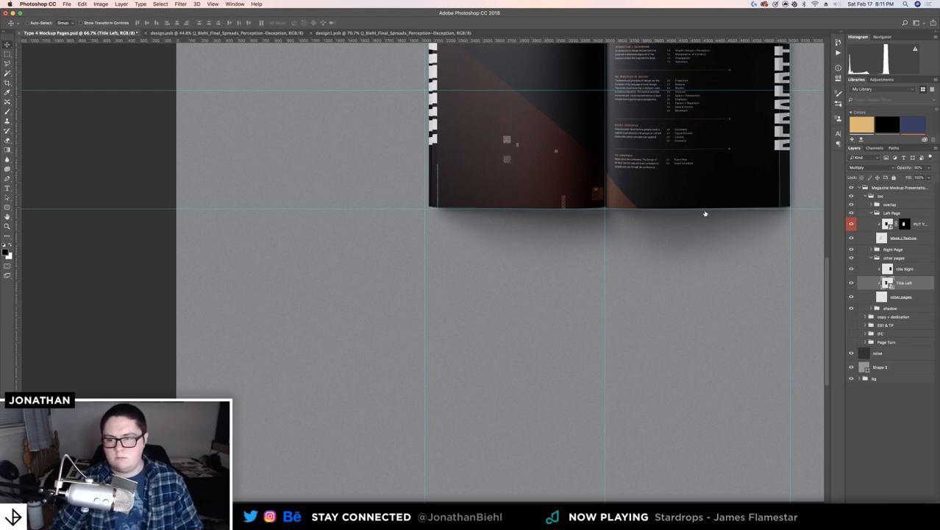
Examine the transform bounds of the title Right layer to compare its size and offset with the left artwork
click(661, 181)
drag(659, 170, 499, 298)
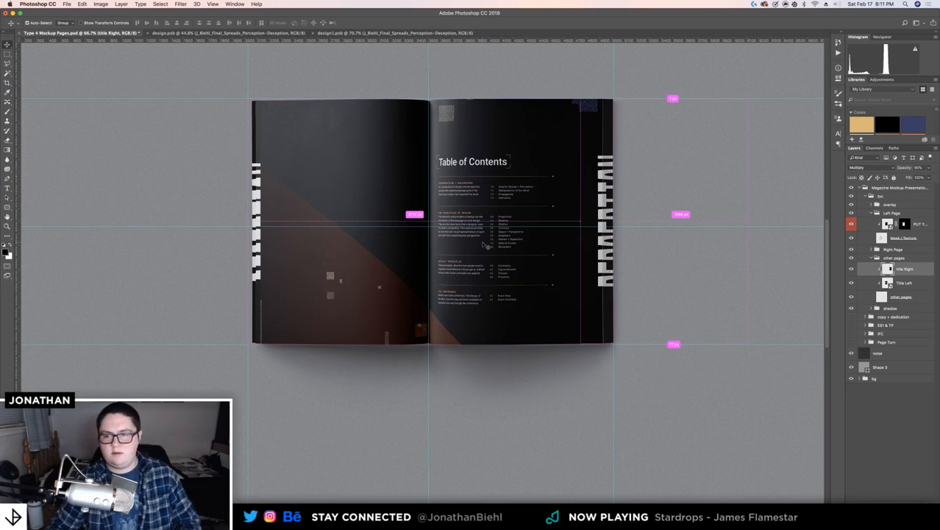
key(super+t)
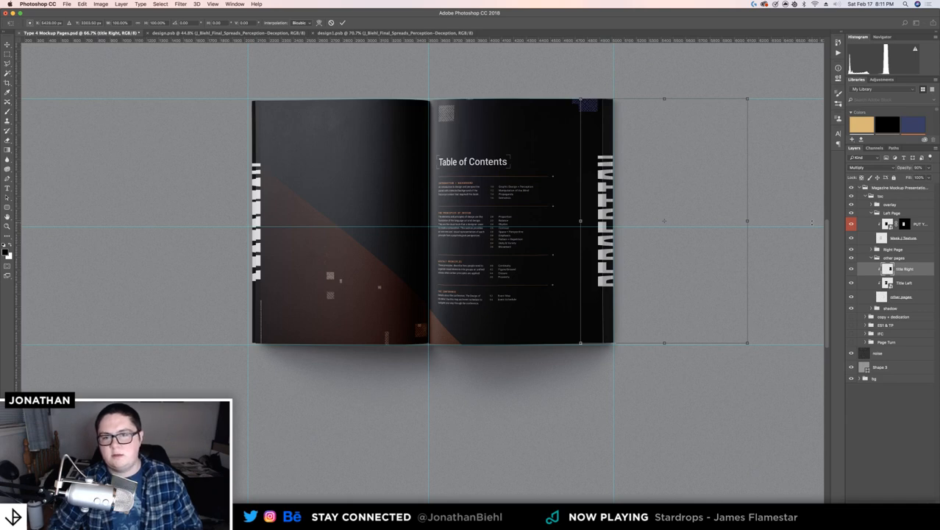
key(Return)
Scale the Title Left artwork down slightly to about 41.2%, bringing its lower edge up to the page bottom
key(z)
drag(337, 124, 368, 197)
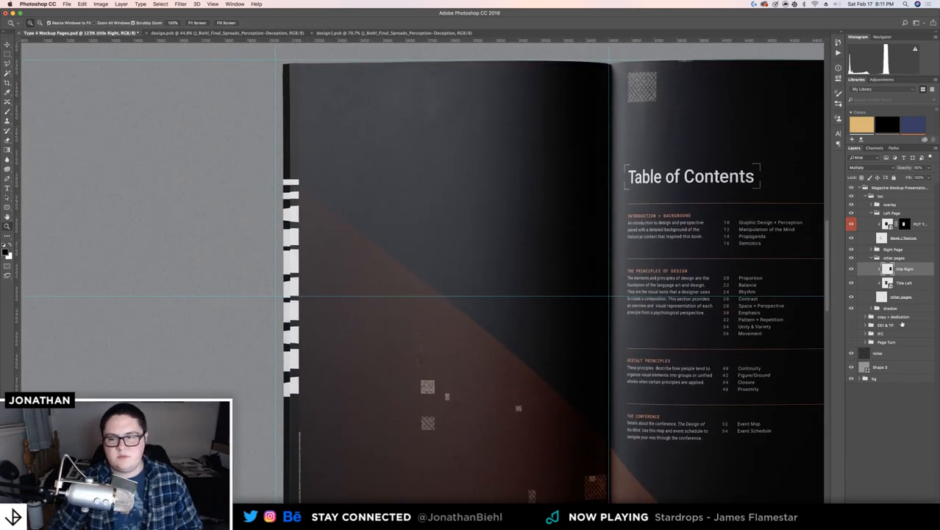
super+click(308, 139)
click(308, 139)
key(v)
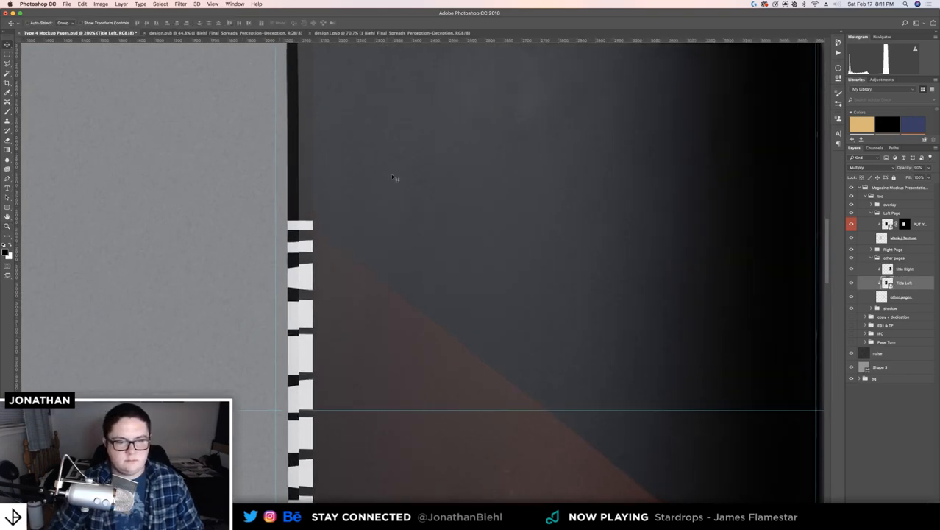
scroll(391, 174, down, 5)
scroll(397, 258, up, 6)
key(super+t)
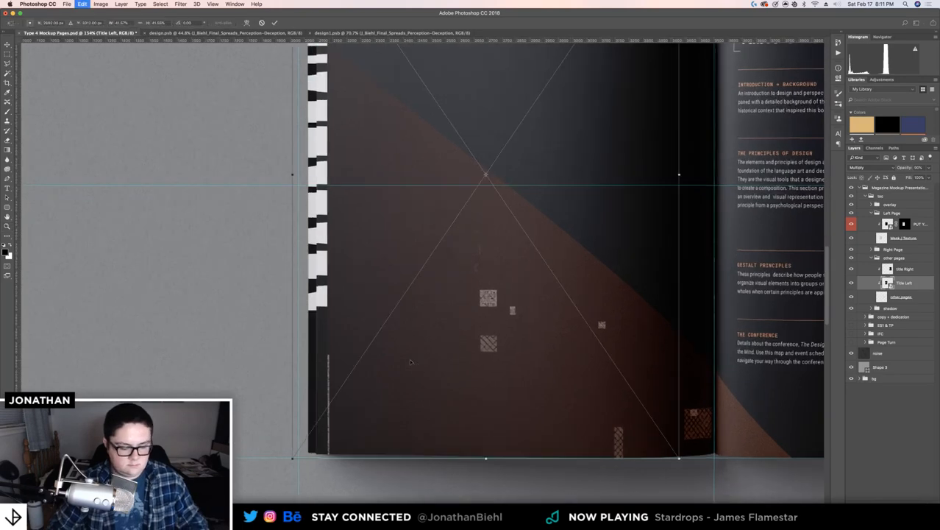
drag(294, 460, 296, 454)
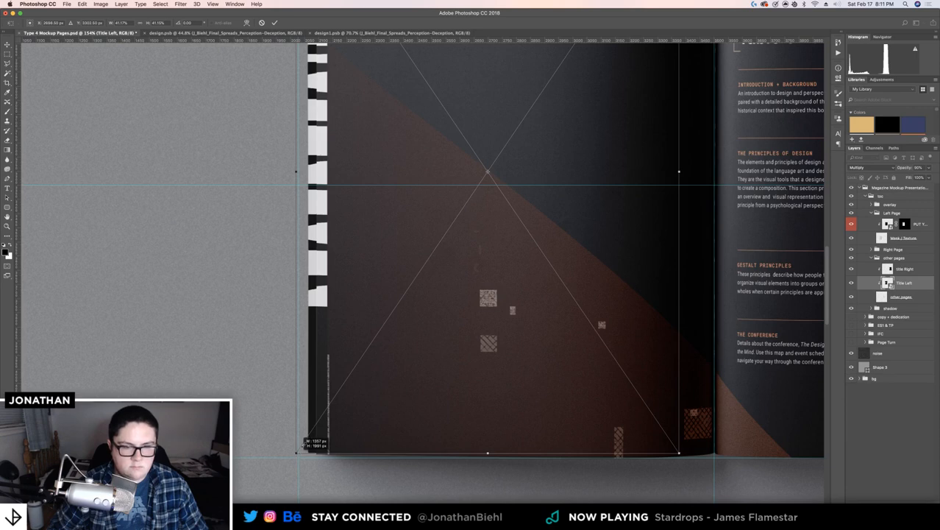
Shift the Title Left artwork outward past the left page, nudge it back inward until its letters line up with the page edge, and apply
drag(353, 387, 304, 387)
key(shift+Right)
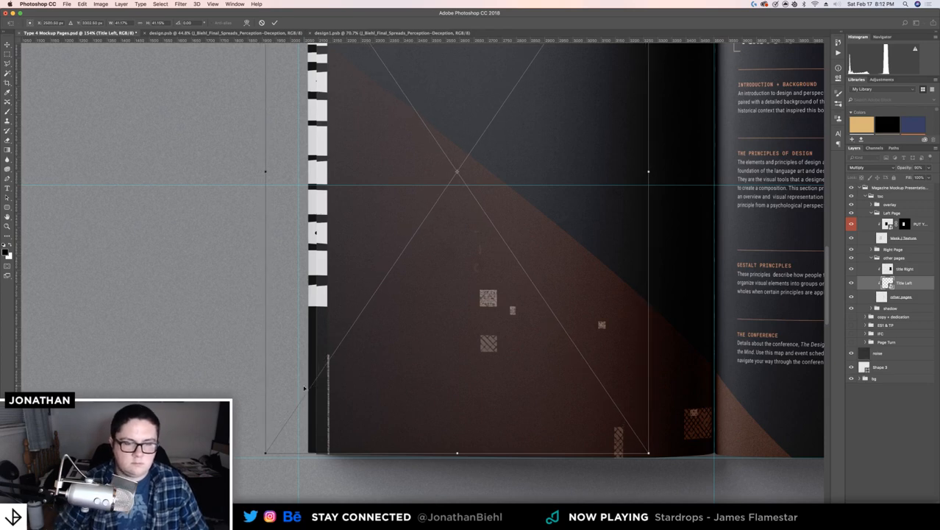
key(shift+Right)
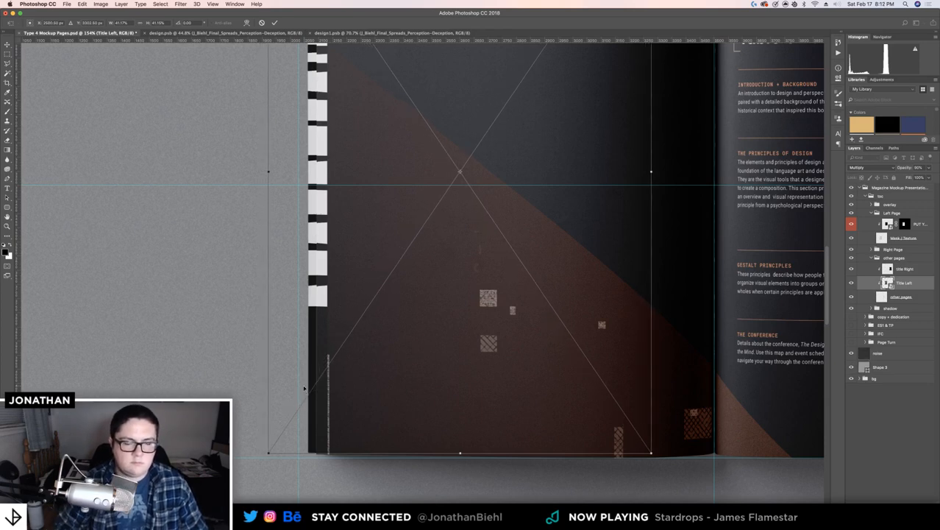
key(shift+Right)
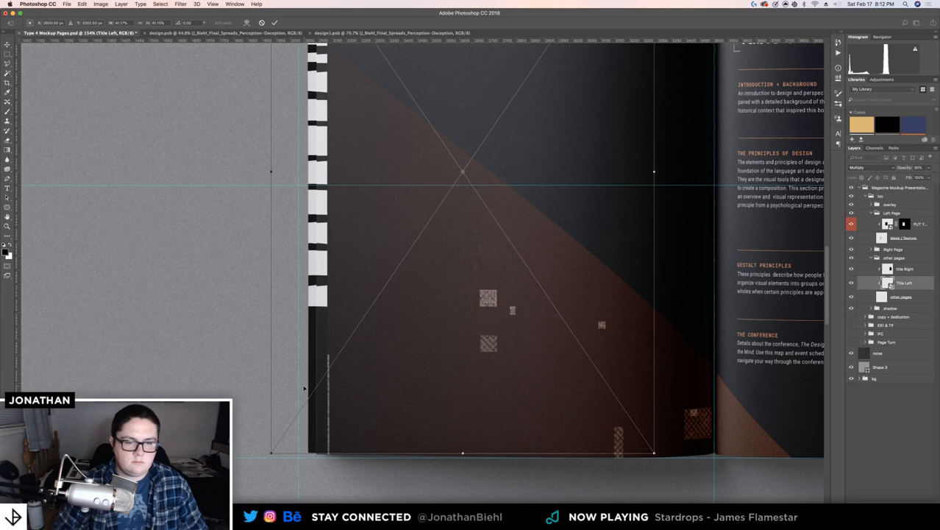
key(shift+Right)
key(shift+Right)
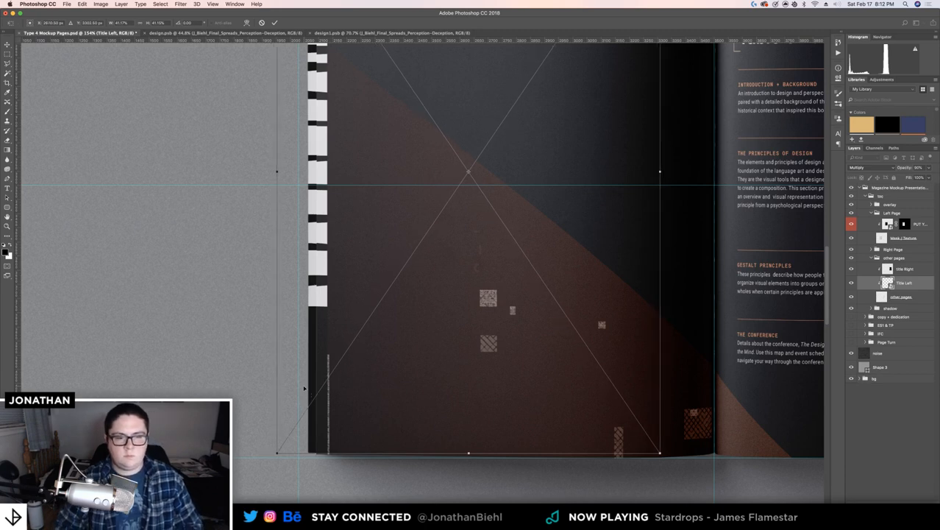
key(shift+Right)
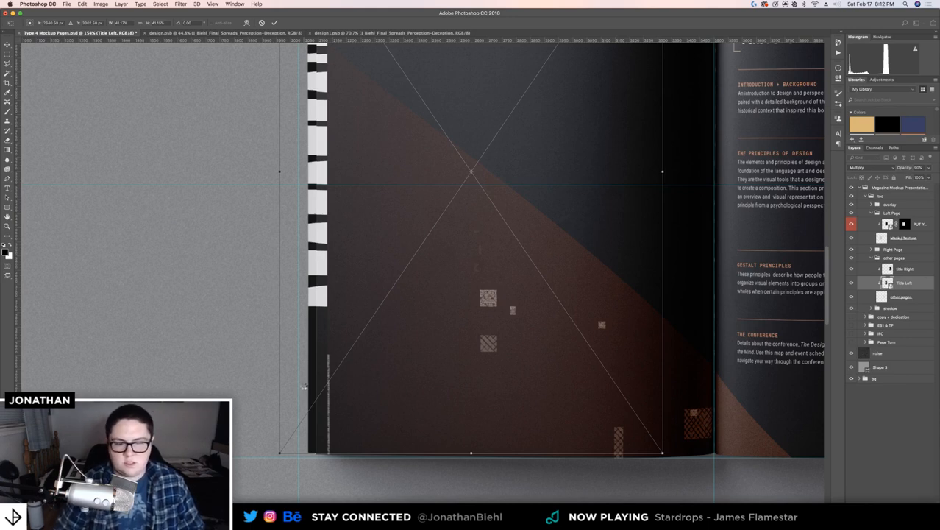
key(Return)
Scale the Title Left artwork down slightly to about 41.05% at its upper outer corner and apply the transform
key(z)
scroll(365, 268, up, 6)
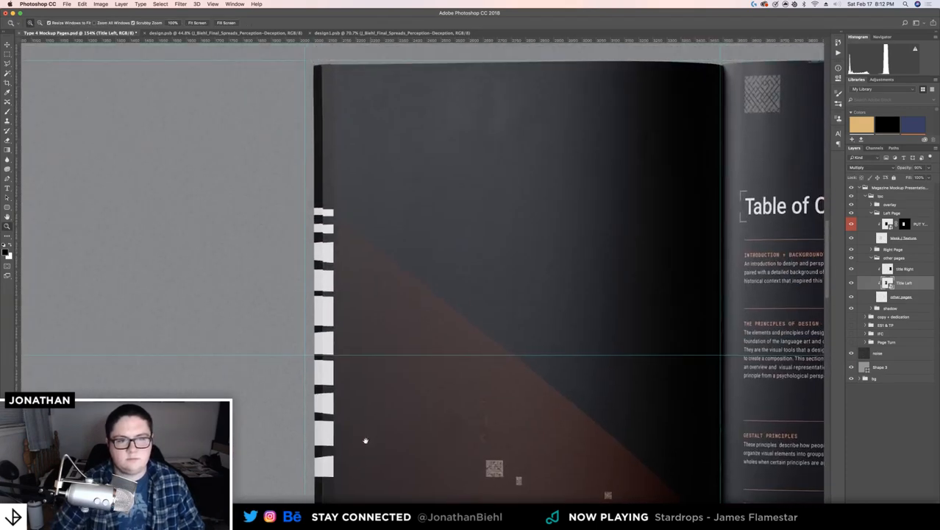
key(super+t)
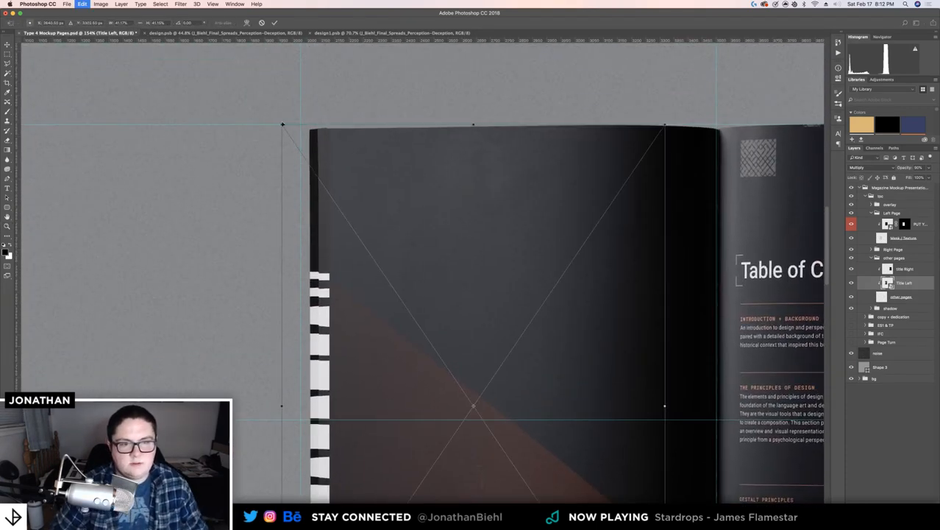
drag(282, 126, 284, 127)
scroll(369, 181, down, 5)
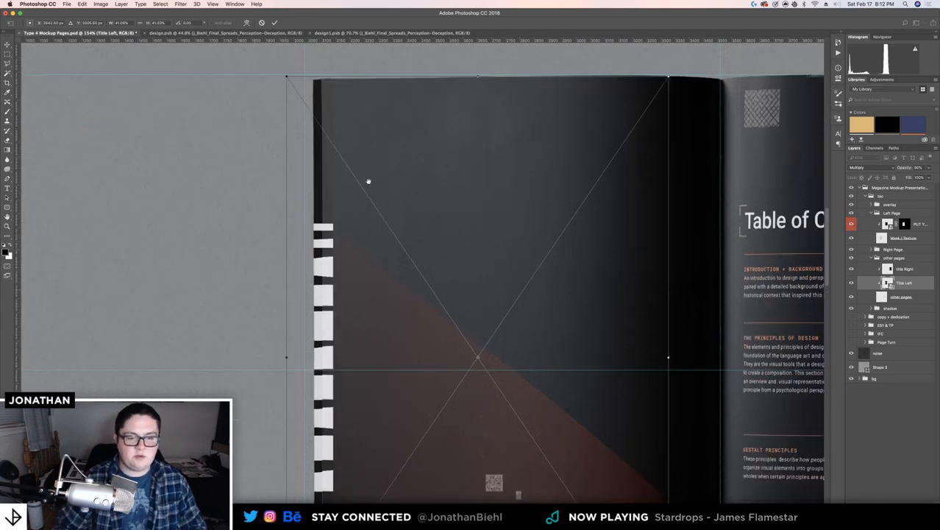
scroll(372, 316, down, 5)
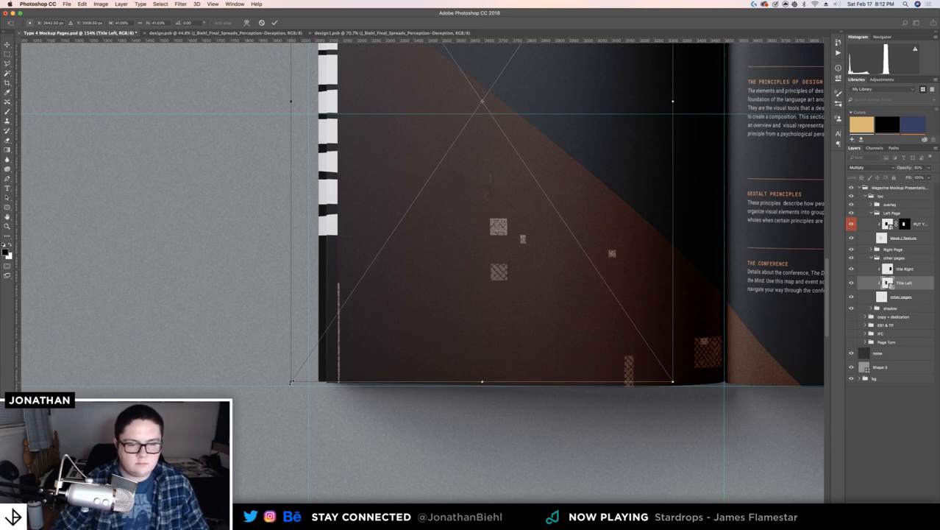
key(Return)
Examine the left page's outer edge and upper corner up close and within the whole spread
key(z)
drag(323, 381, 432, 379)
alt+click(431, 379)
alt+click(432, 379)
alt+click(465, 254)
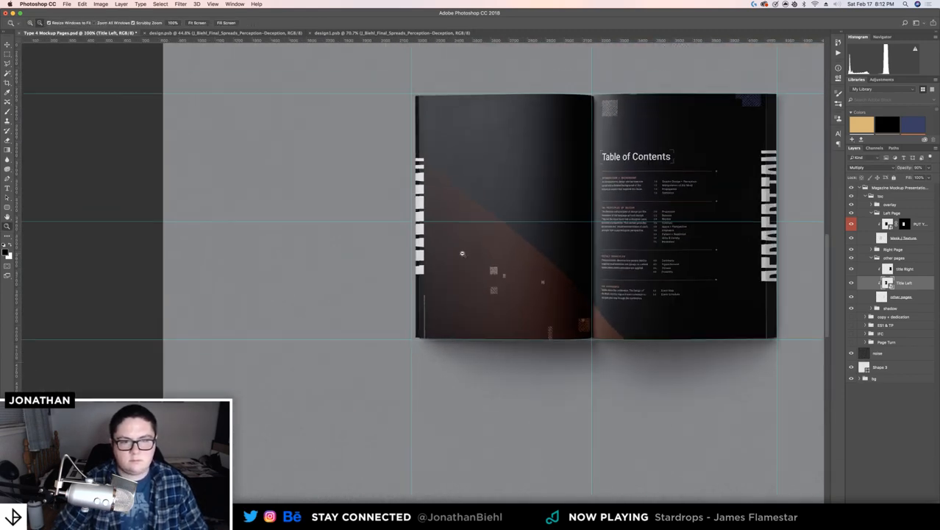
drag(577, 215, 372, 303)
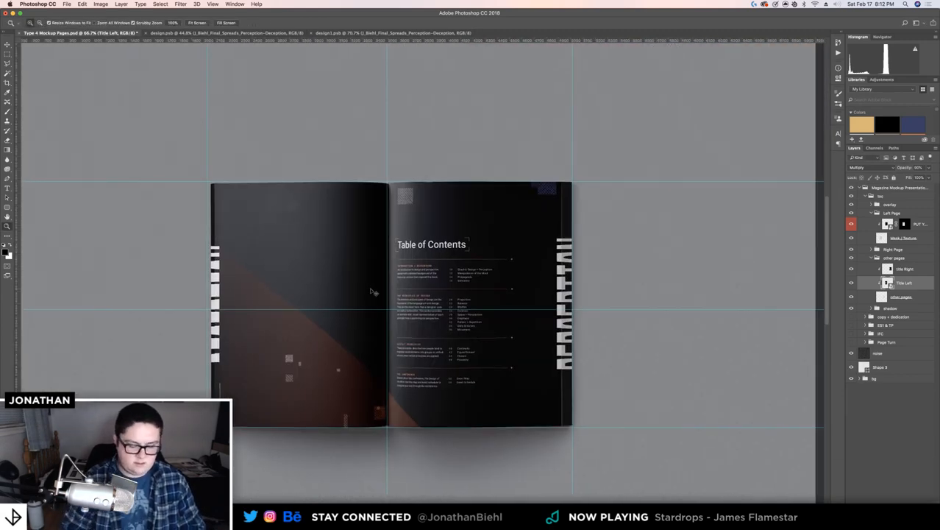
click(223, 214)
click(223, 215)
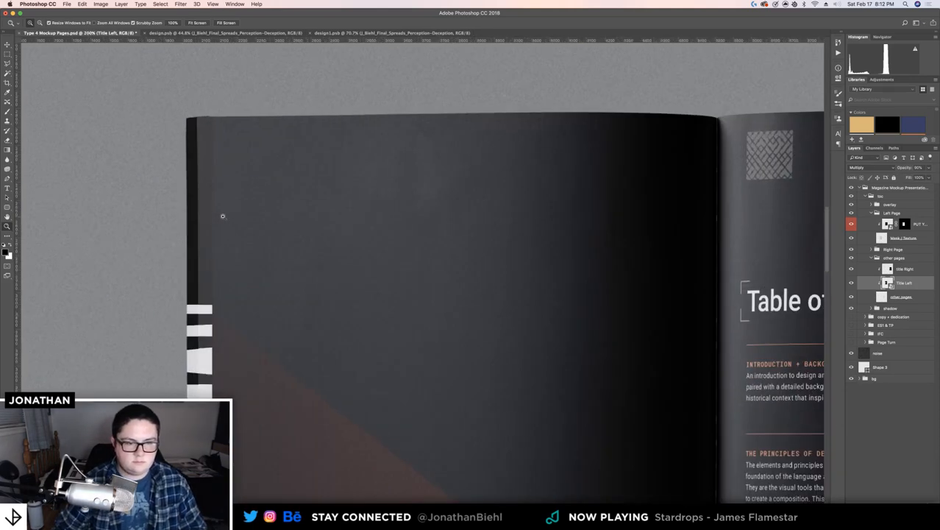
click(206, 234)
alt+click(205, 233)
alt+click(206, 233)
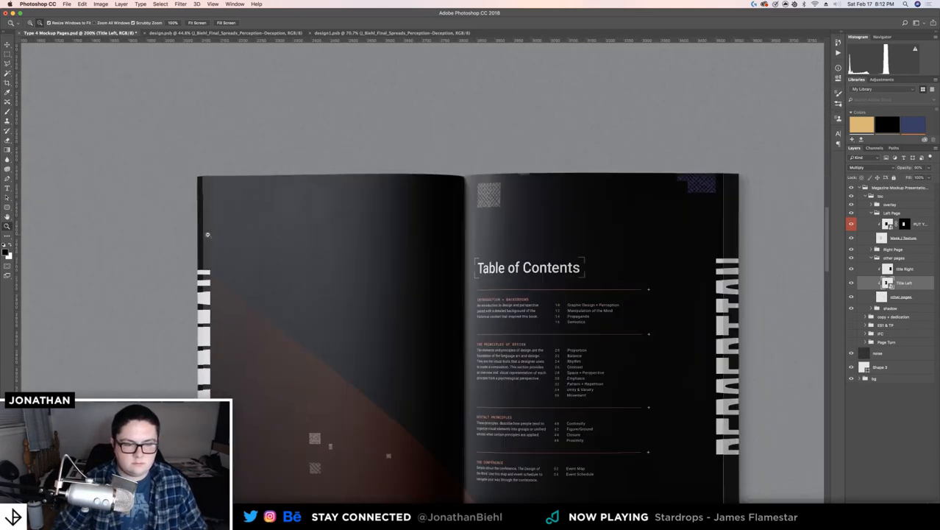
click(202, 192)
click(202, 192)
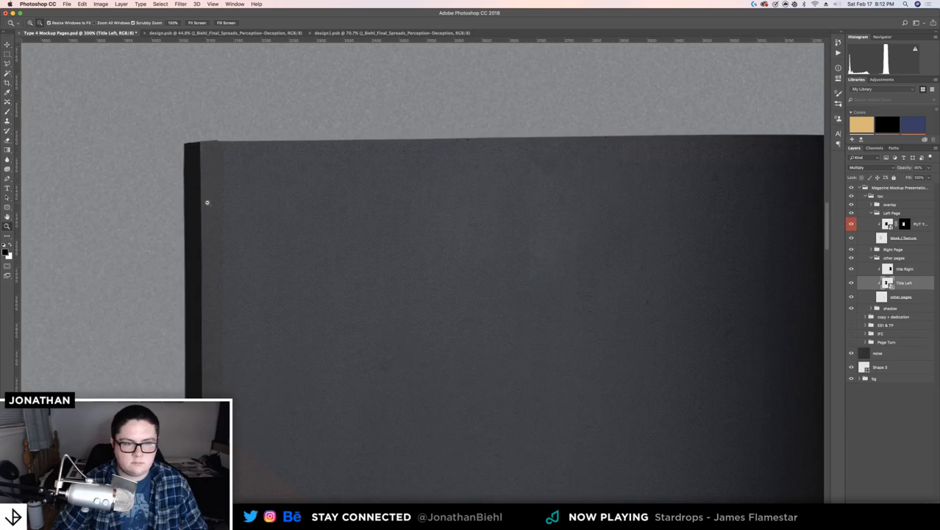
alt+click(207, 201)
alt+click(207, 202)
alt+click(207, 202)
click(205, 230)
click(205, 230)
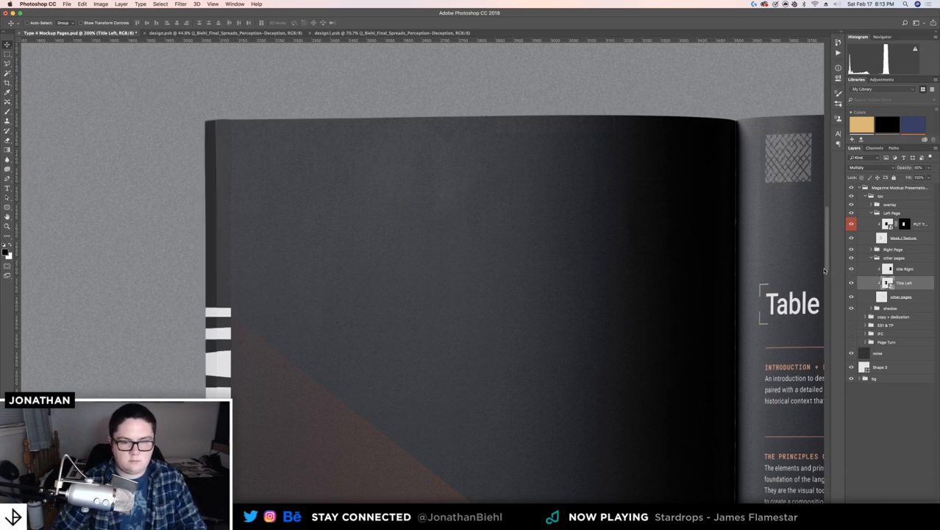
Compare the lettered page edges on the right and left pages, including the left page's lower corner
click(912, 297)
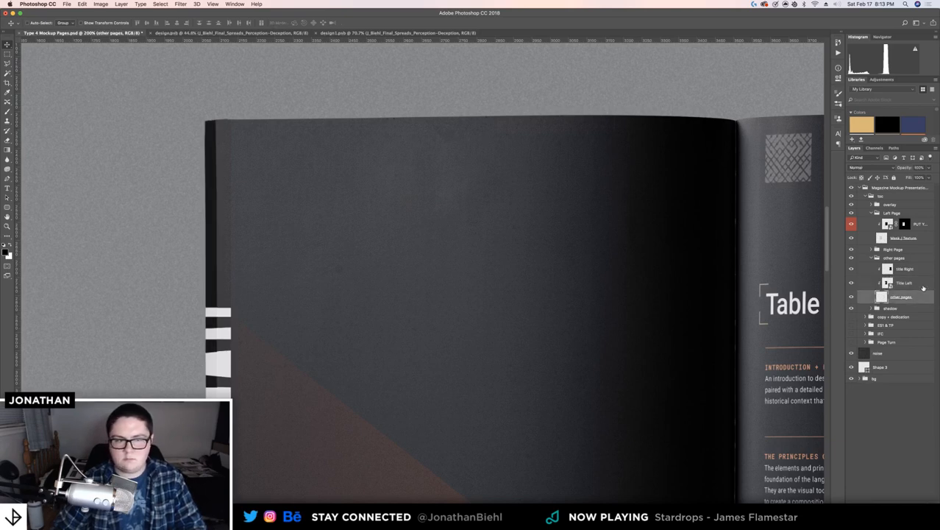
click(916, 284)
drag(629, 283, 233, 273)
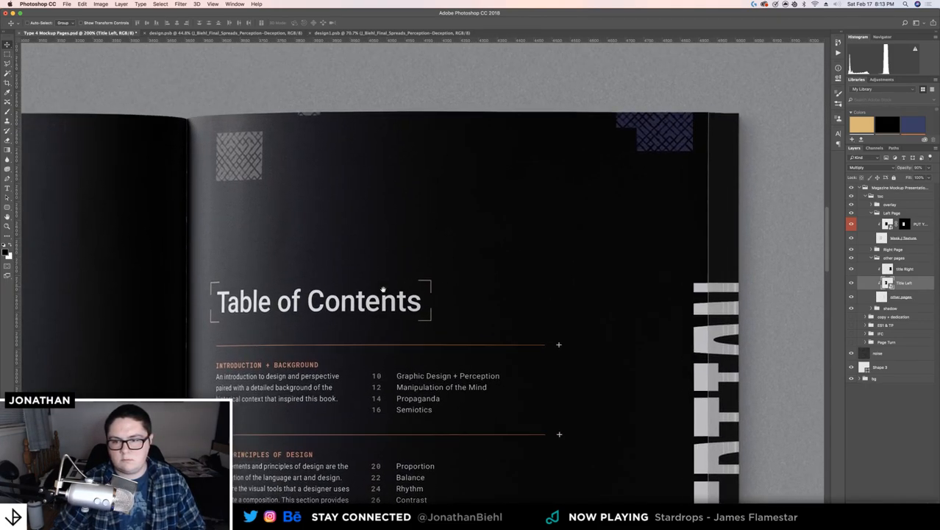
drag(421, 285, 719, 206)
drag(193, 321, 566, 236)
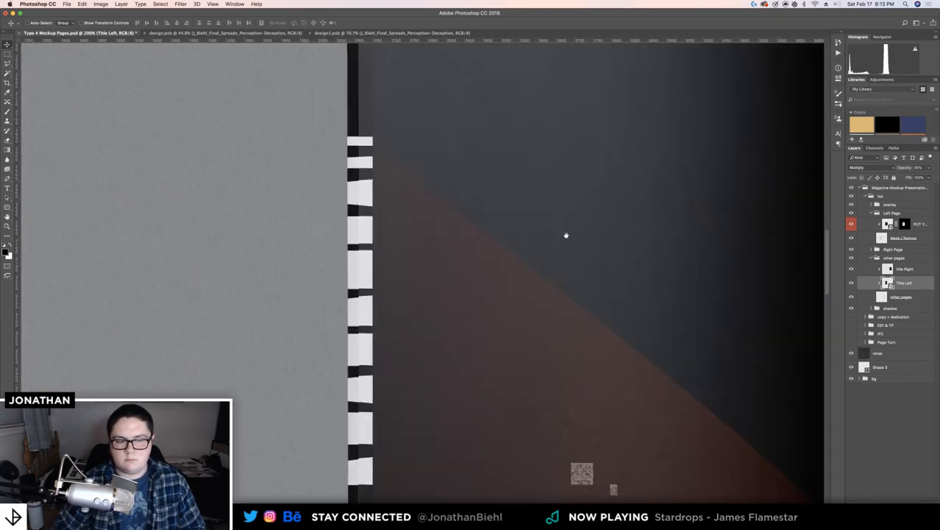
drag(521, 207, 502, 88)
drag(503, 270, 522, 307)
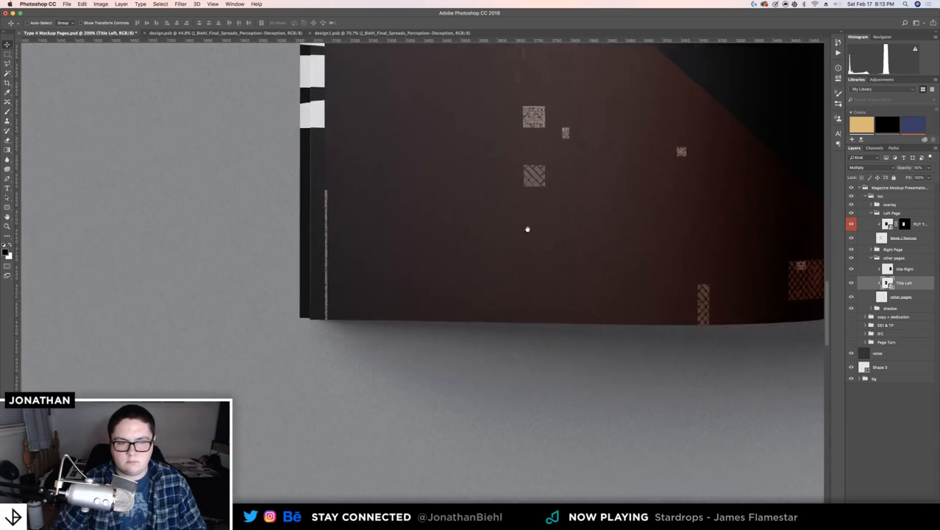
drag(536, 179, 438, 482)
drag(535, 320, 657, 289)
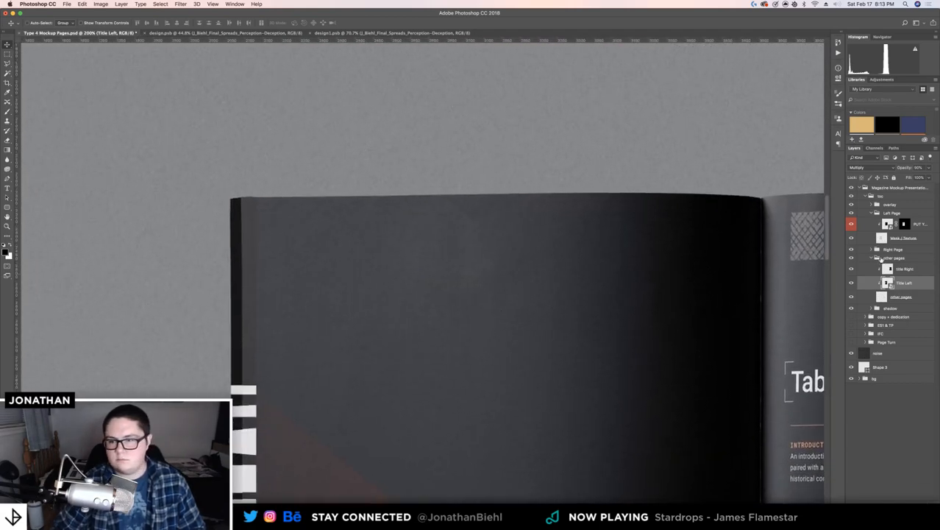
Load the highlight layer's mask in the overlay group as a selection and check its coverage at the left page edge
click(871, 258)
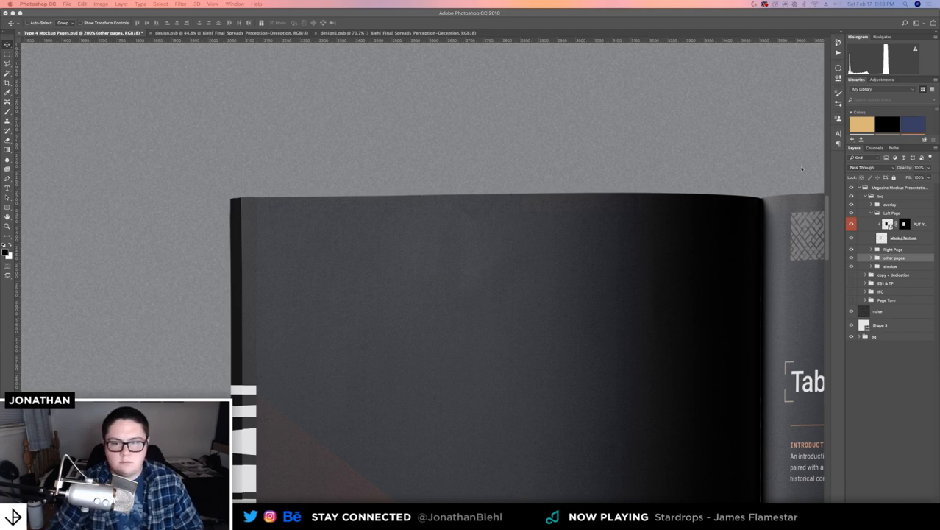
click(871, 204)
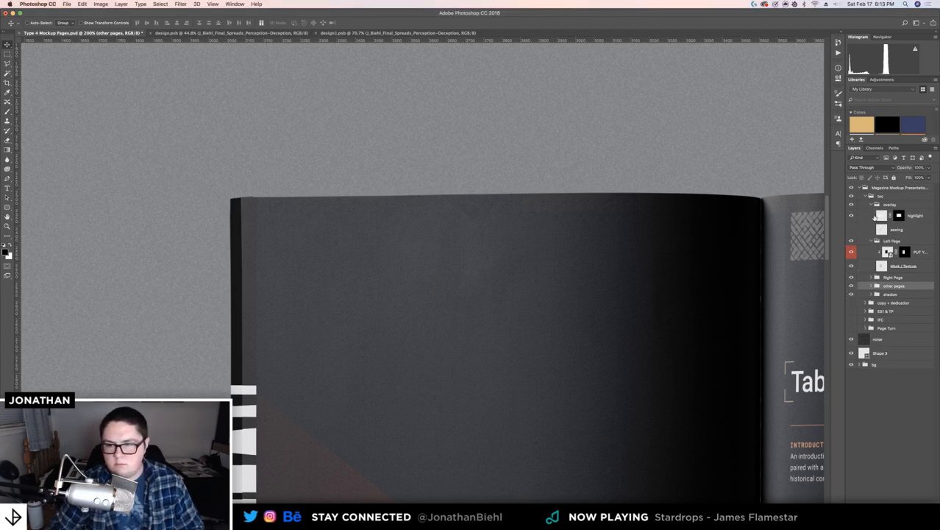
click(876, 215)
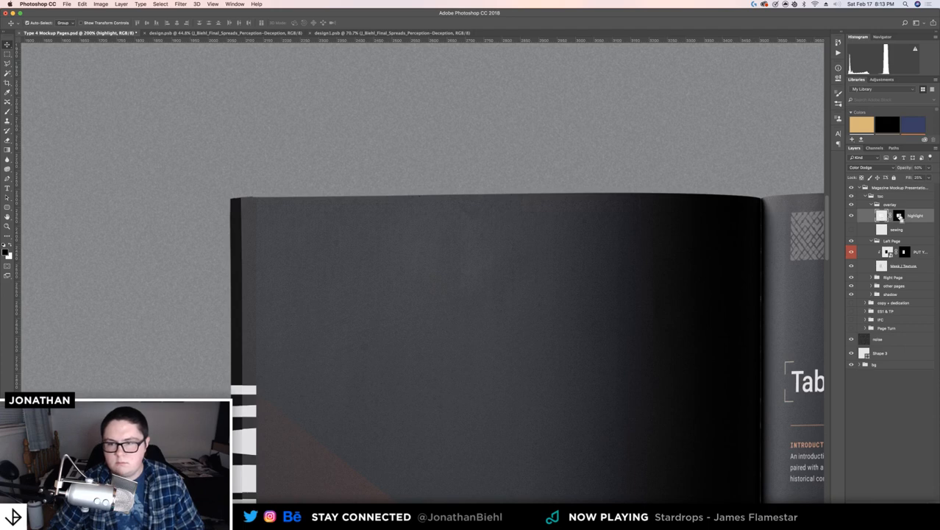
click(899, 215)
drag(619, 290, 611, 181)
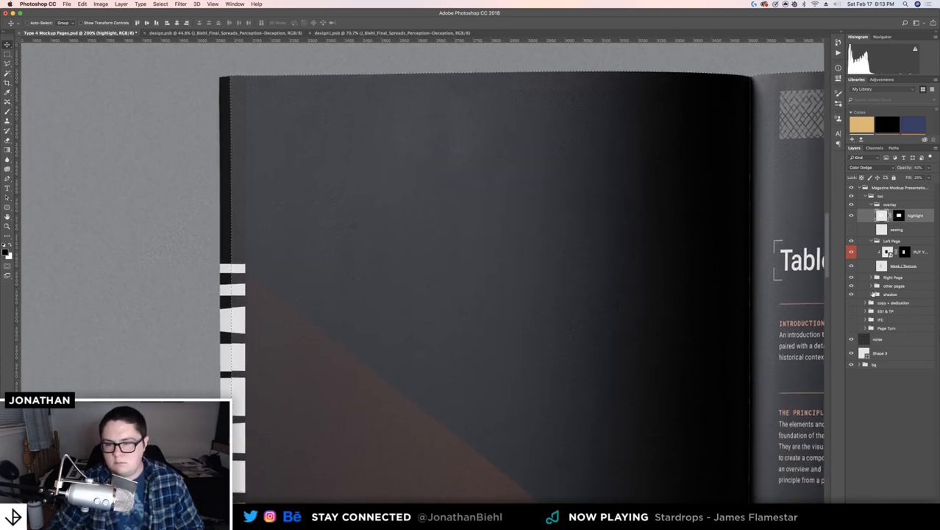
click(872, 294)
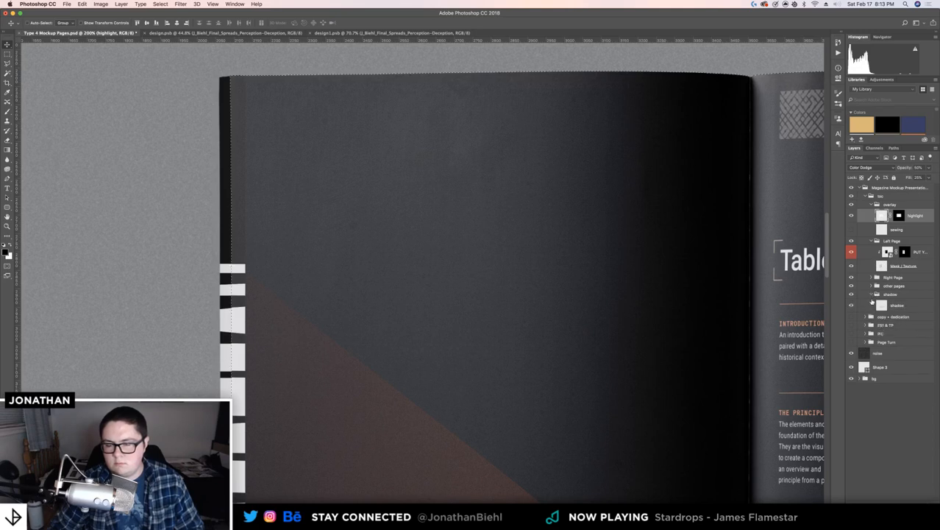
click(871, 294)
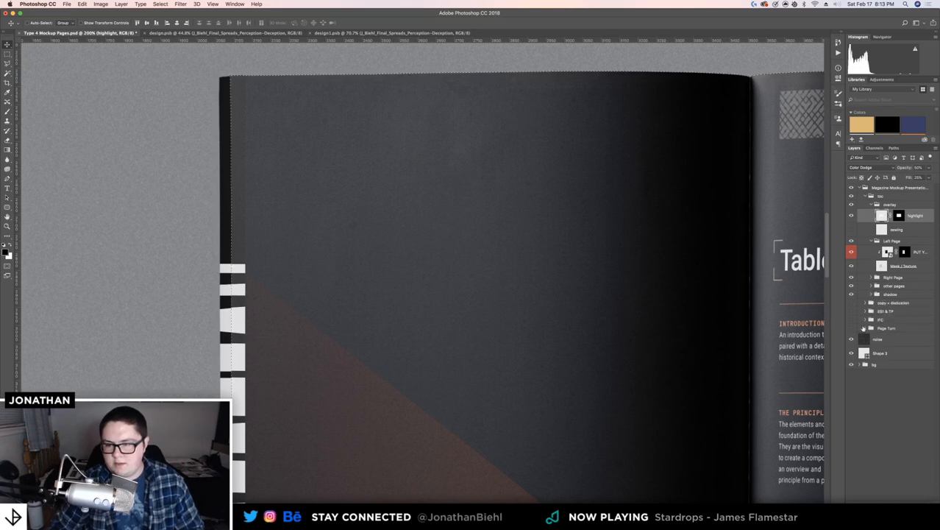
Fill the highlight layer's mask with white within the outline of the other pages layer, check its coverage, and deselect
click(872, 285)
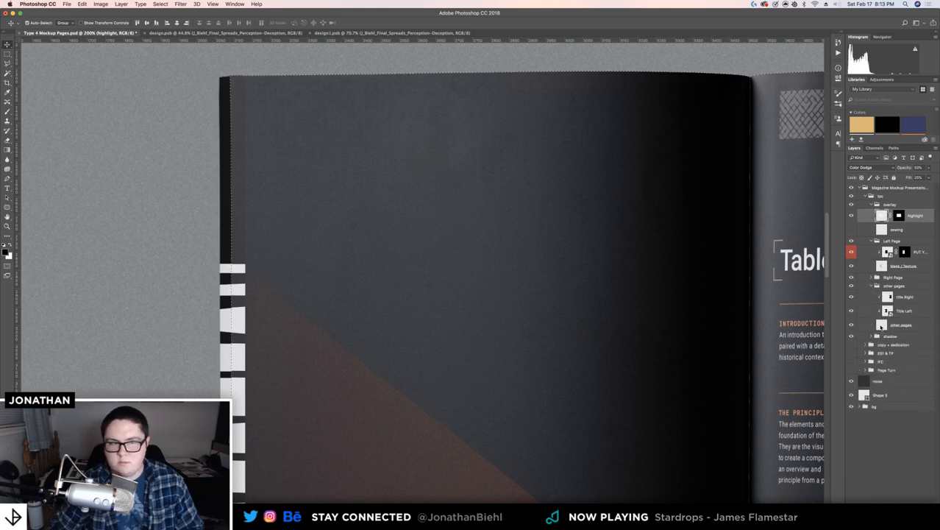
click(898, 216)
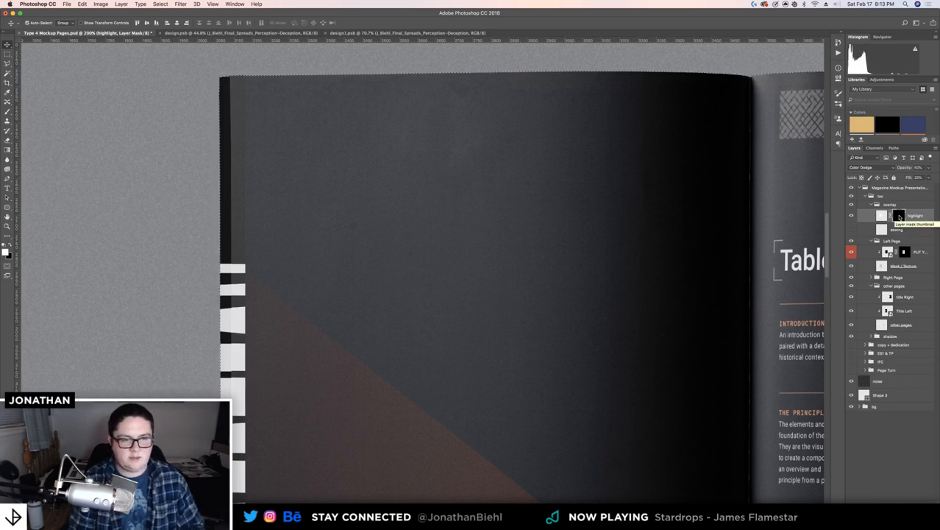
key(alt+BackSpace)
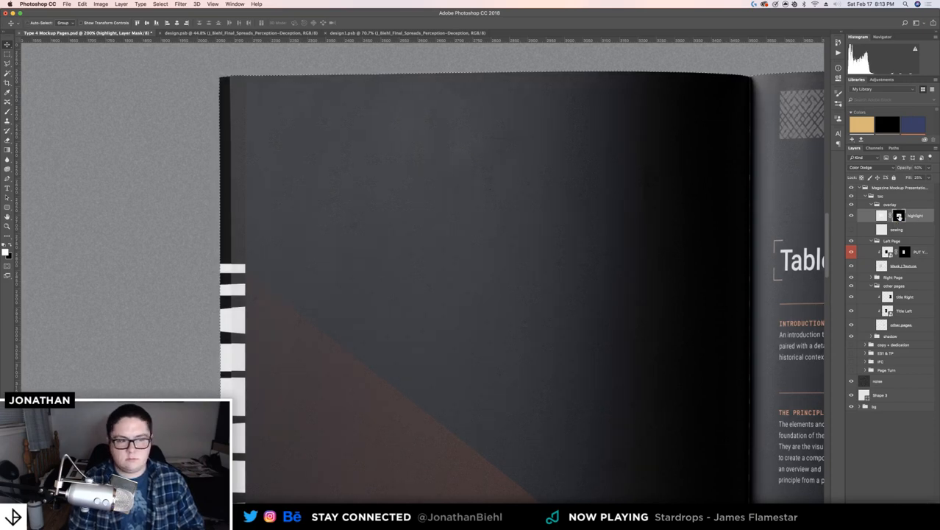
key(super+d)
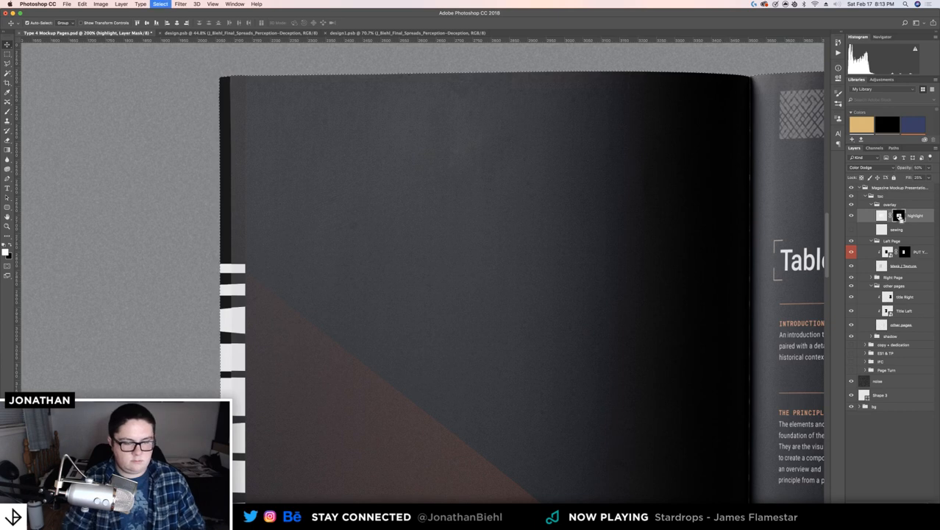
key(z)
alt+click(222, 296)
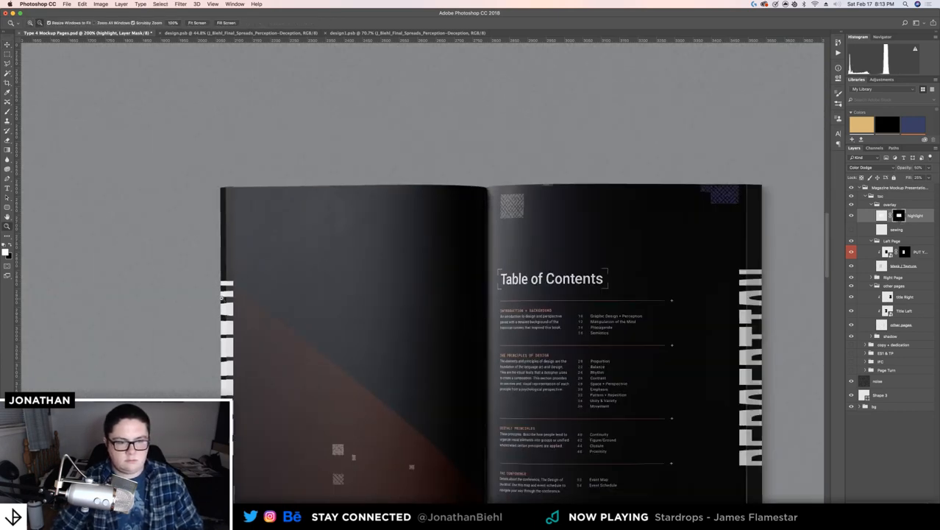
alt+click(221, 297)
click(283, 407)
key(v)
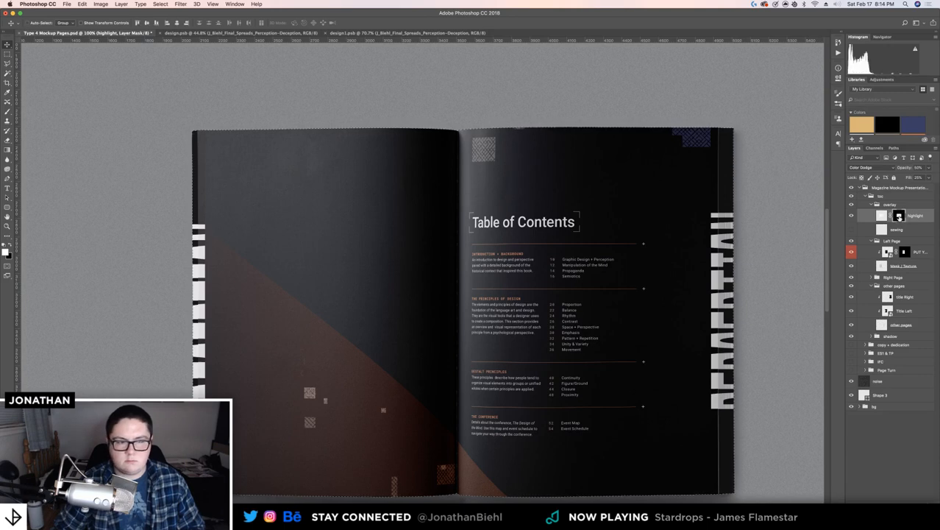
super+click(896, 219)
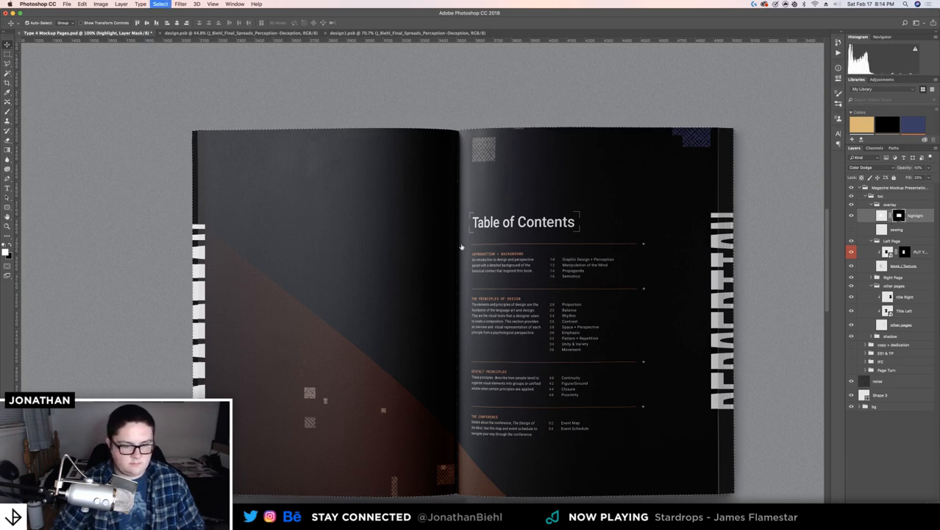
key(super+d)
Rasterize the Title Left layer to match the title Right layer, and save the mockup document
key(z)
drag(198, 199, 163, 212)
drag(273, 312, 251, 185)
drag(439, 207, 429, 208)
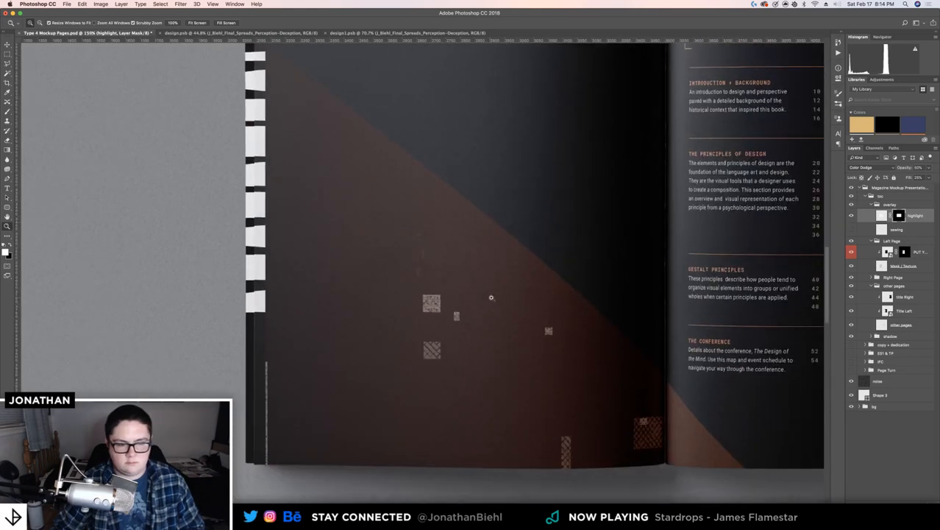
drag(265, 366, 316, 353)
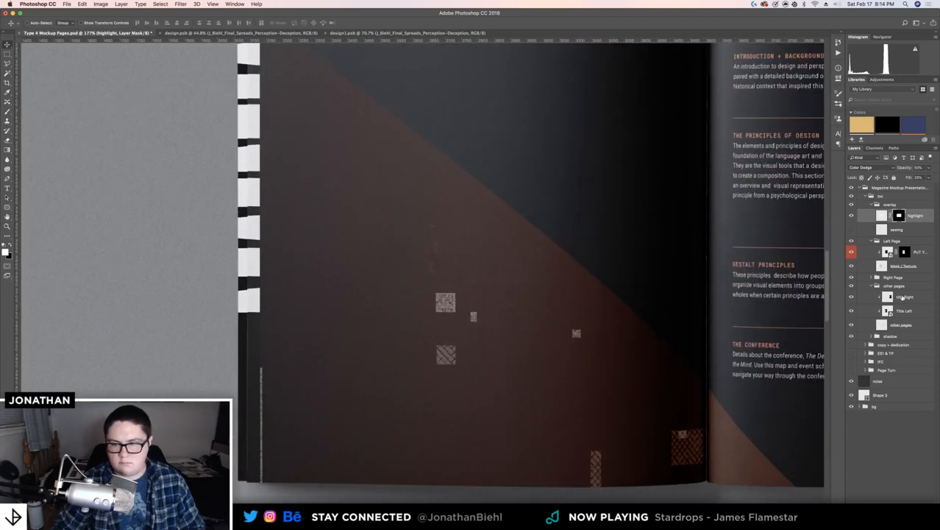
click(902, 297)
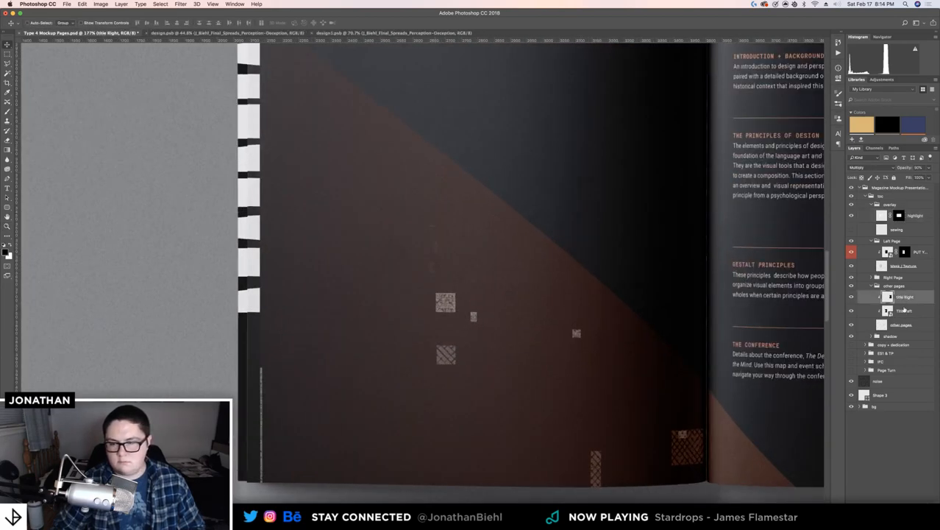
right_click(904, 311)
click(850, 318)
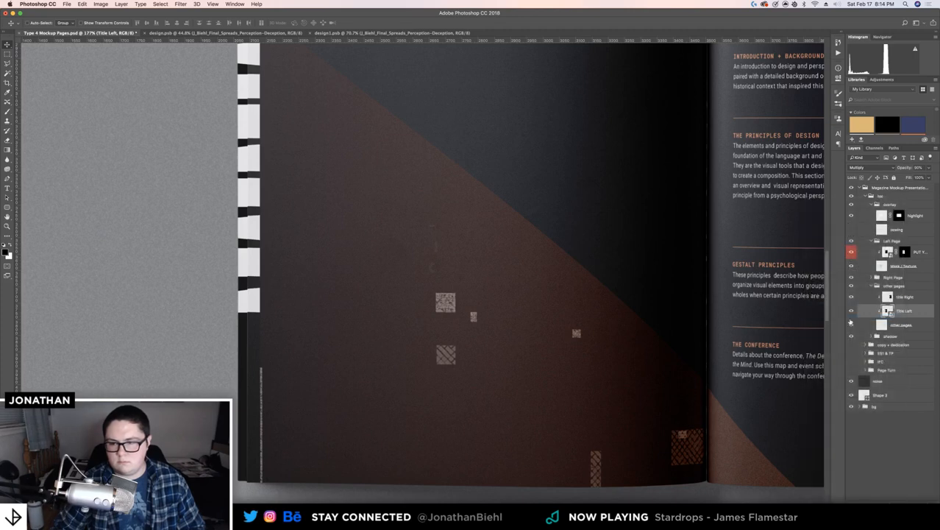
key(super+s)
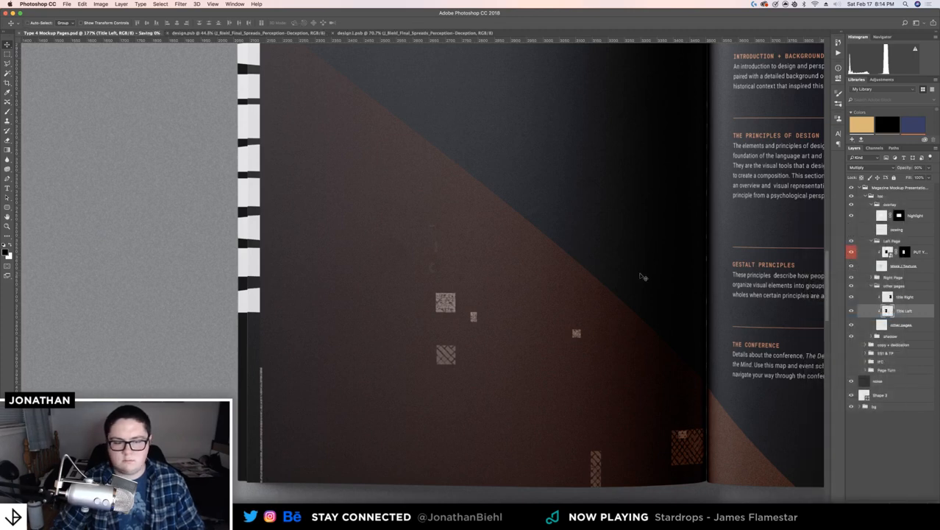
drag(668, 269, 276, 256)
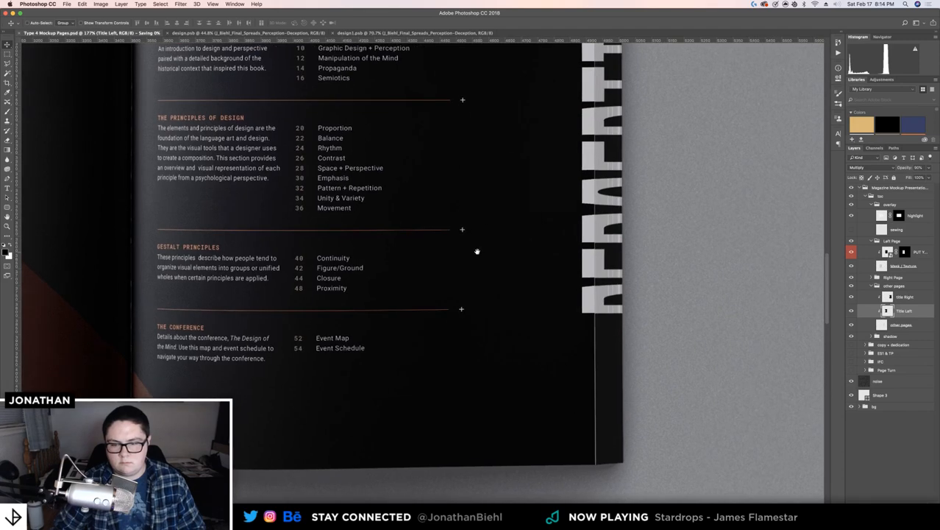
drag(403, 253, 409, 252)
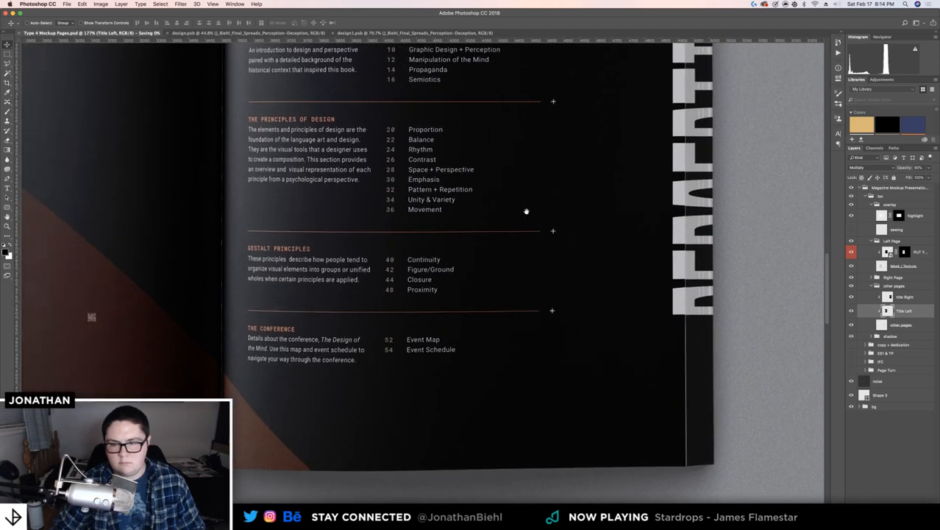
Lower the title Right layer's opacity to 95% and check the lettered edge of the right page
drag(526, 211, 390, 356)
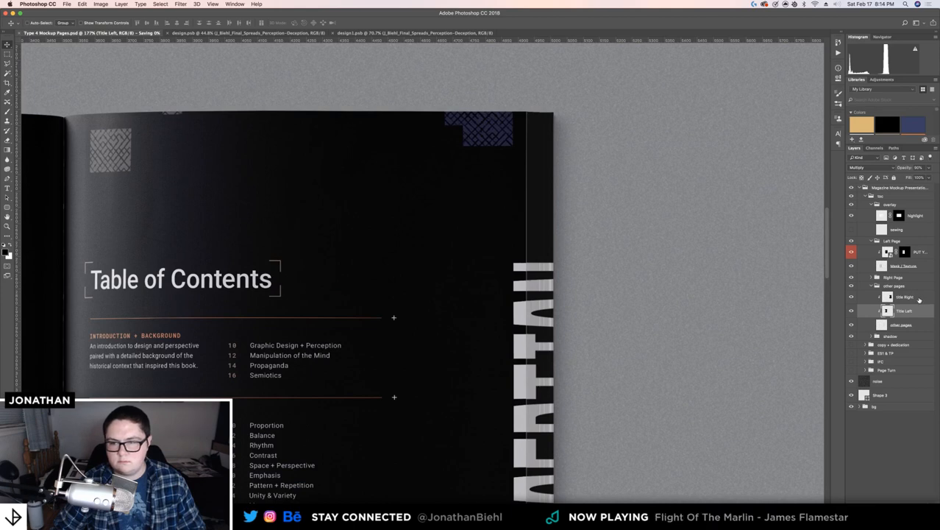
click(919, 297)
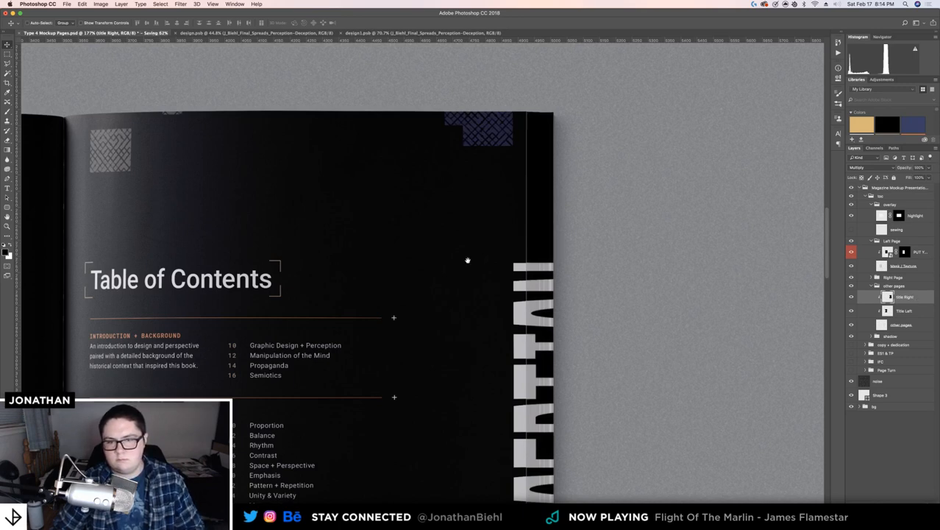
drag(467, 260, 563, 211)
key(z)
alt+click(562, 210)
alt+click(563, 211)
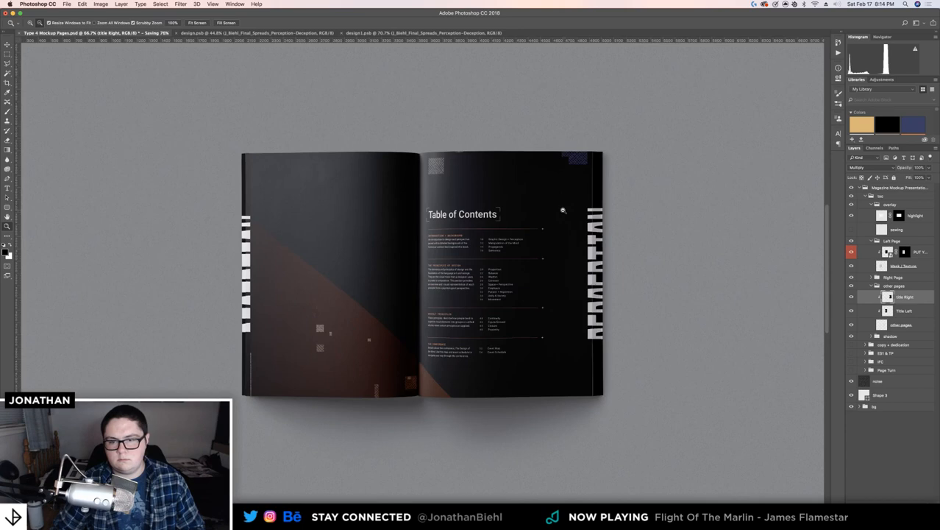
click(611, 276)
click(611, 276)
key(v)
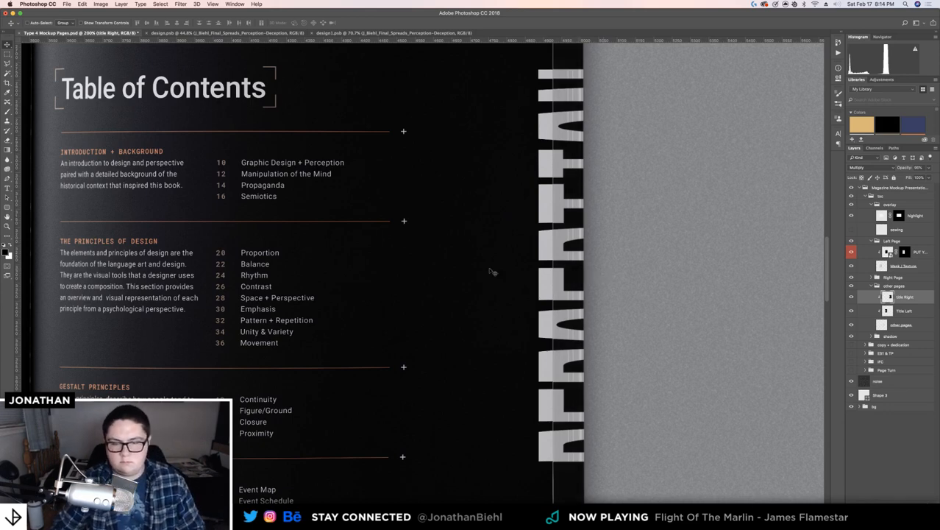
Review the contents page and the whole spread, including the lettered edge of the left page
drag(209, 306, 417, 271)
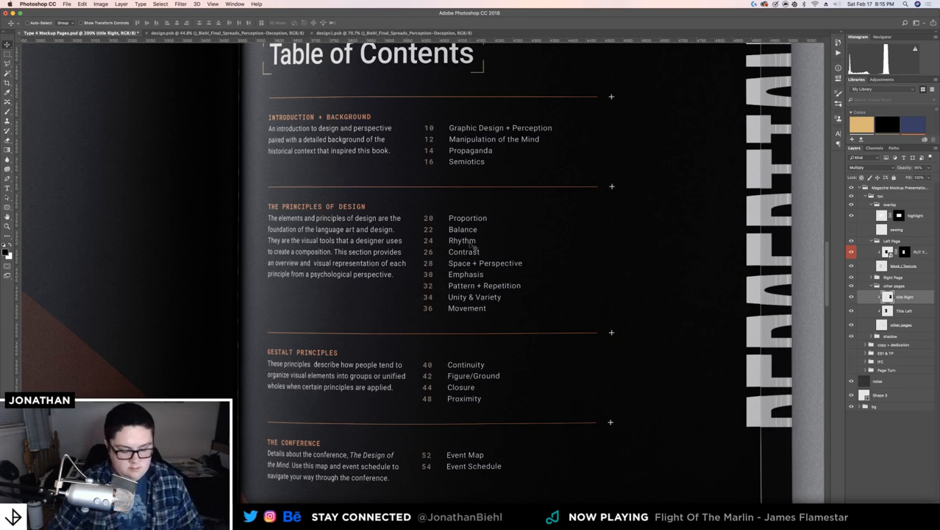
key(z)
alt+click(396, 250)
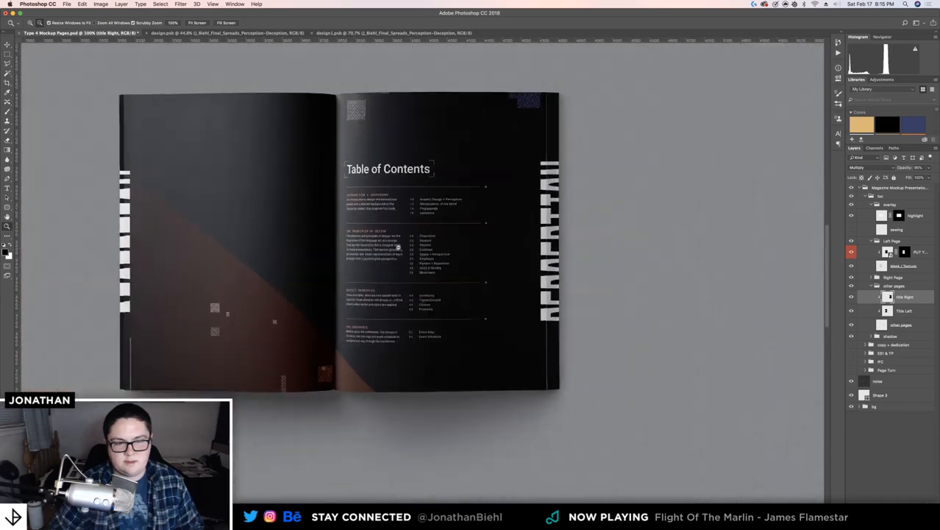
click(345, 232)
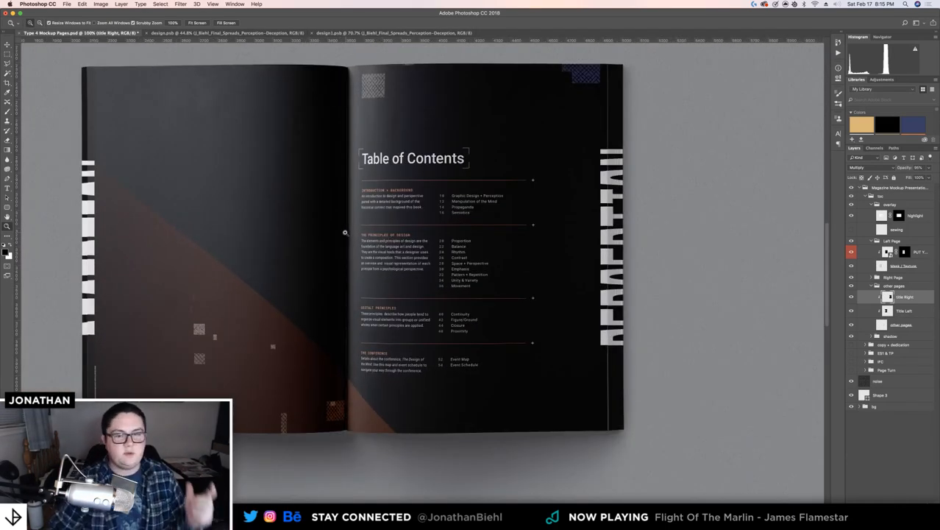
drag(113, 246, 269, 240)
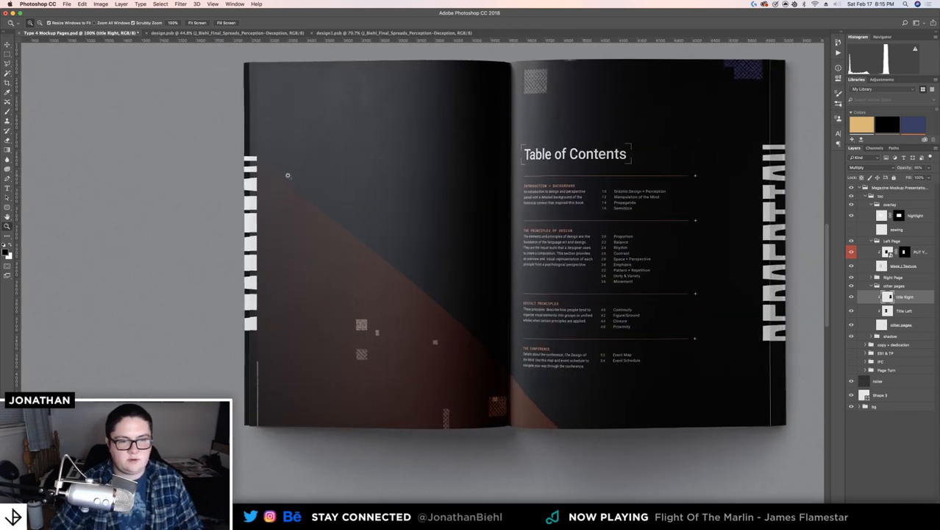
drag(248, 275, 256, 273)
drag(352, 313, 361, 311)
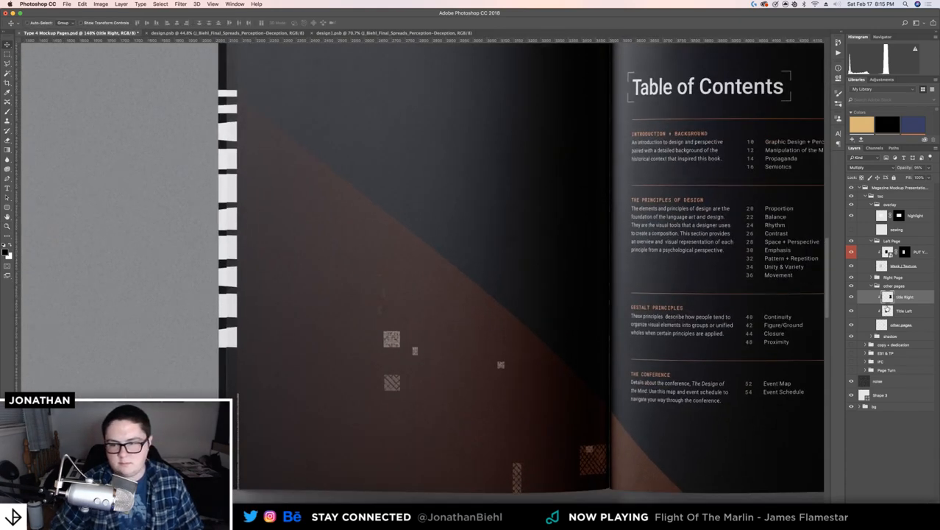
Select the Title Left layer and check its transform bounds against the lower and upper edges of the left page
click(888, 308)
scroll(427, 309, down, 5)
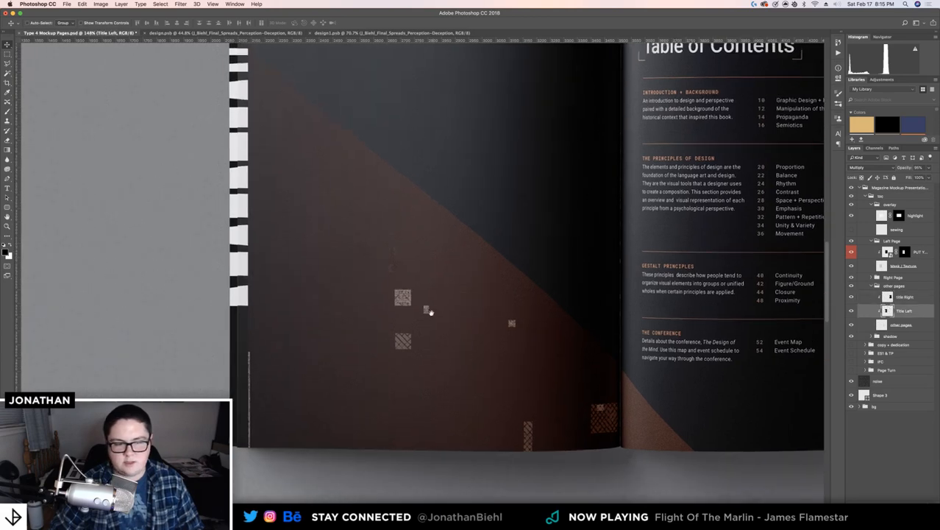
key(ctrl+t)
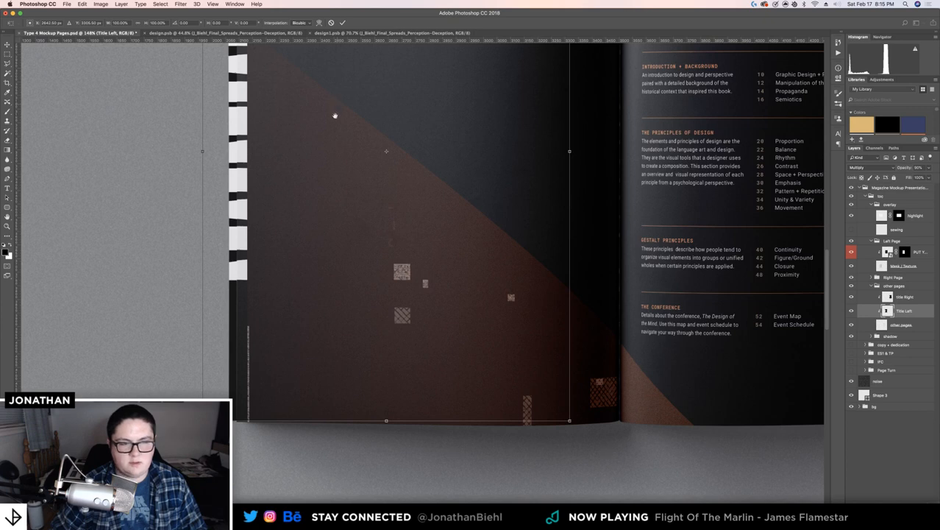
scroll(337, 260, up, 10)
scroll(365, 248, up, 3)
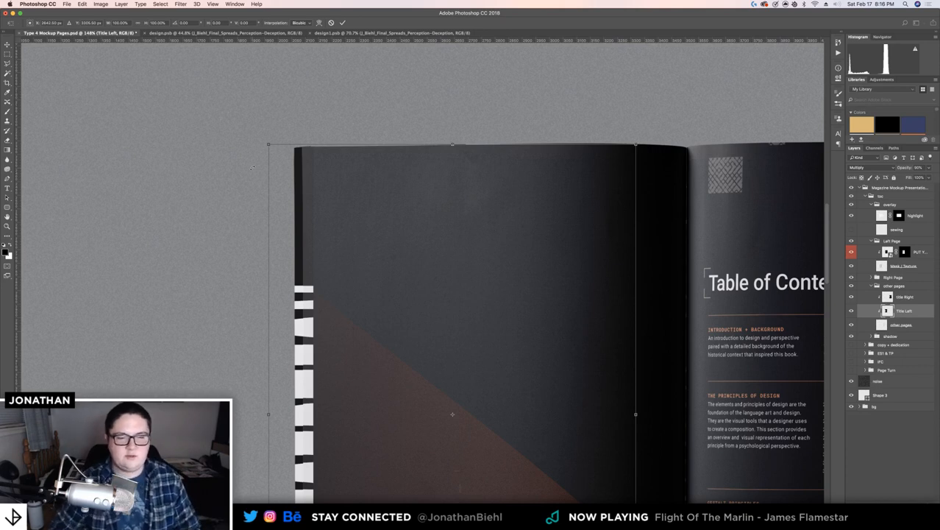
key(Return)
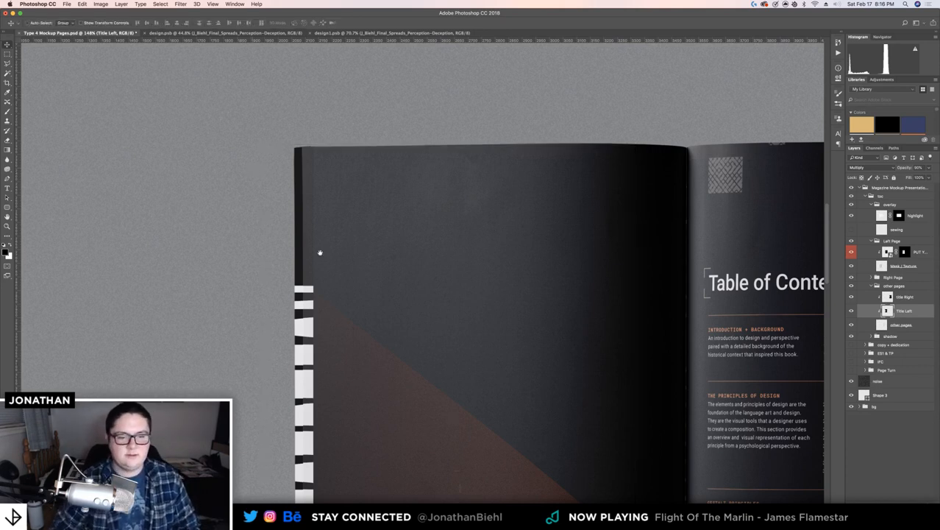
Inspect the left page's lettered edge and upper corner, toggling the overlay group's visibility to compare
drag(319, 251, 260, 135)
drag(274, 227, 284, 106)
key(z)
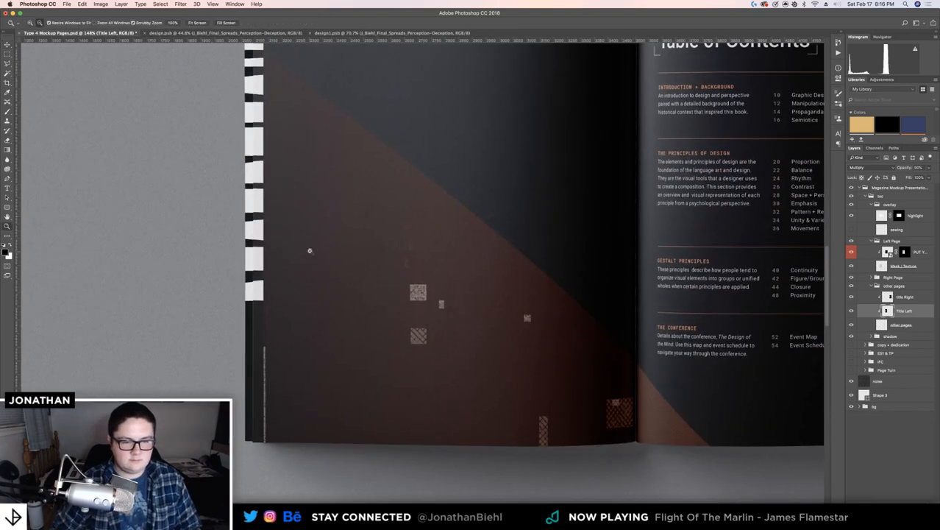
alt+click(309, 250)
alt+click(309, 250)
alt+click(338, 233)
click(323, 185)
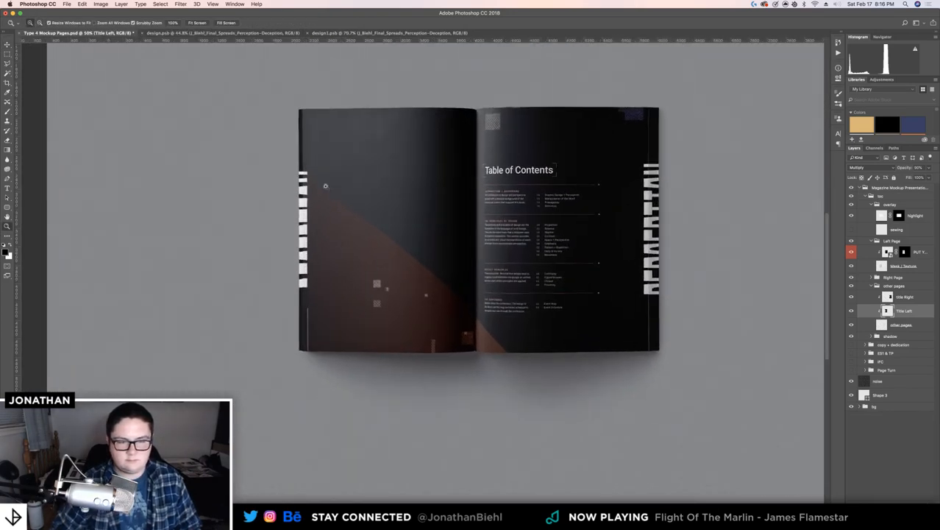
drag(447, 192, 334, 228)
click(195, 167)
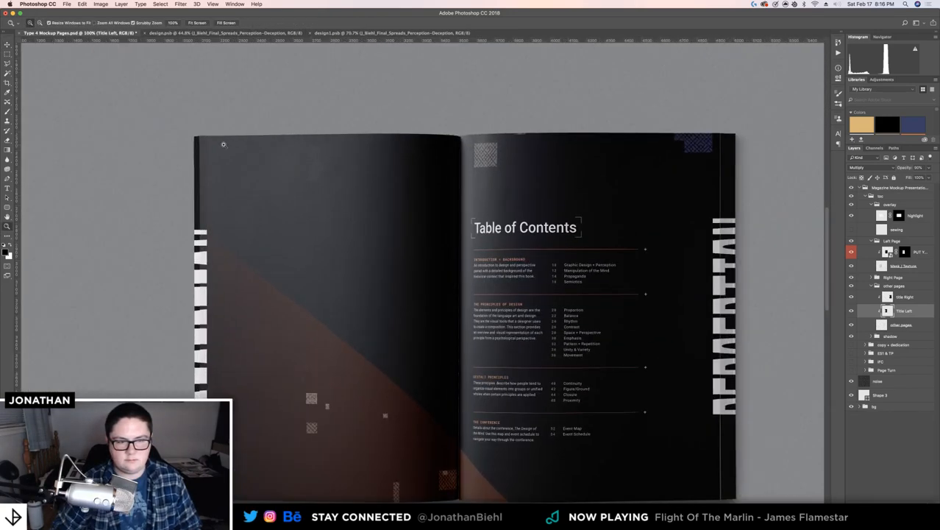
click(204, 133)
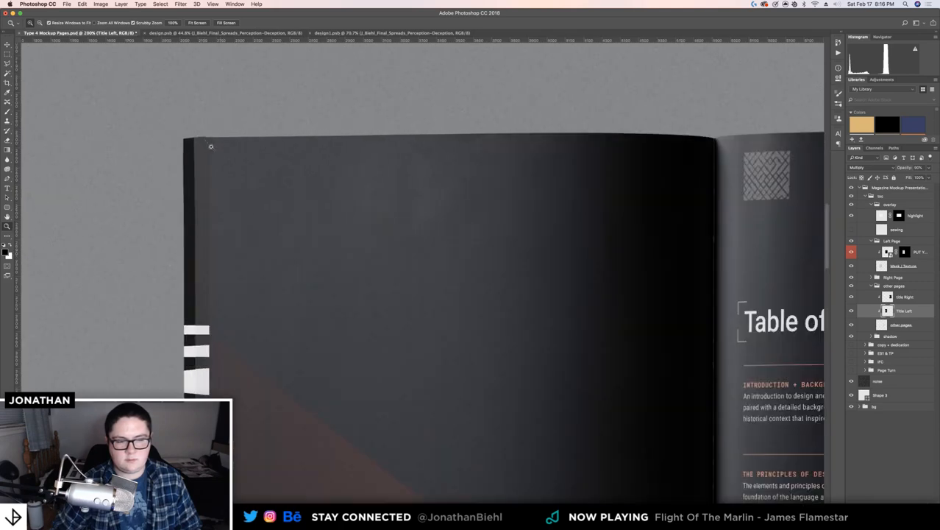
click(852, 206)
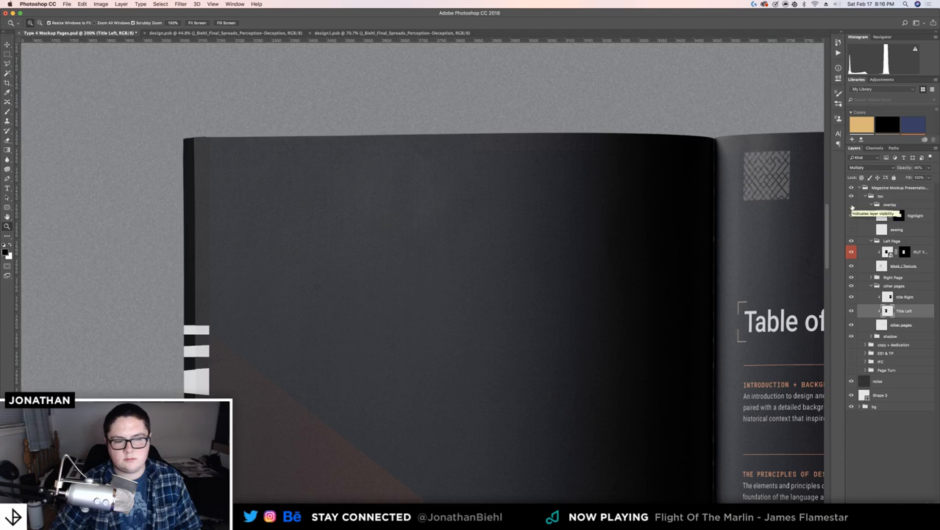
Try the Normal blend mode on the Left Page group's design layer and compare both pages
click(888, 253)
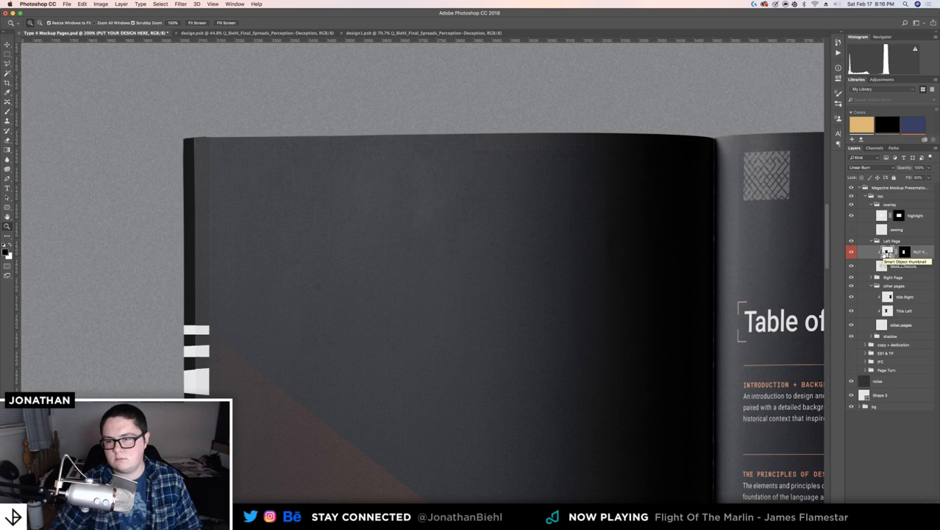
click(865, 167)
click(864, 136)
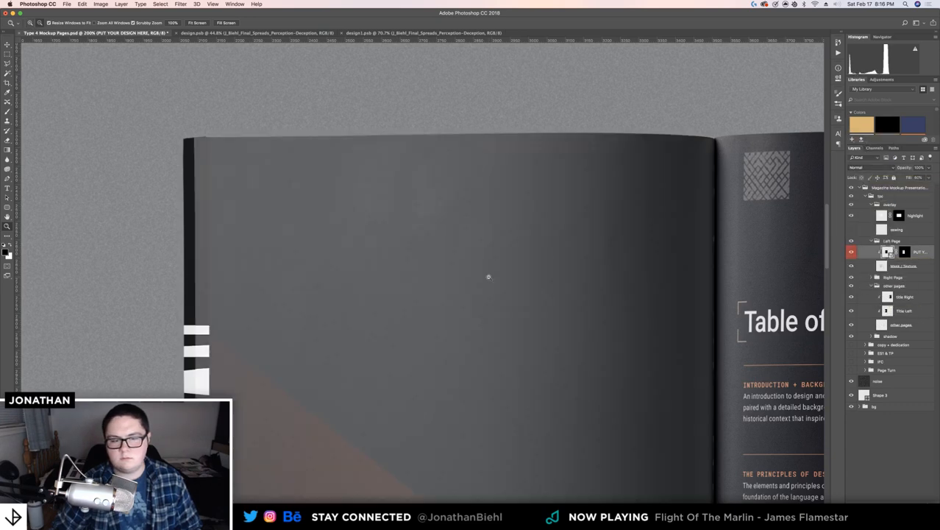
alt+click(488, 277)
alt+click(488, 276)
click(571, 297)
drag(605, 333, 558, 200)
drag(536, 239, 446, 307)
key(v)
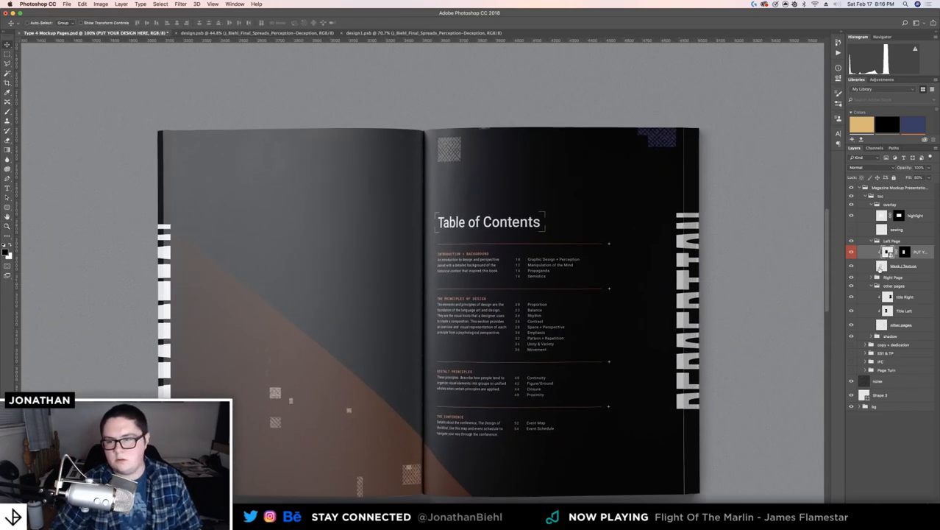
Return the Left Page group's design layer to the Linear Burn blend mode
click(881, 268)
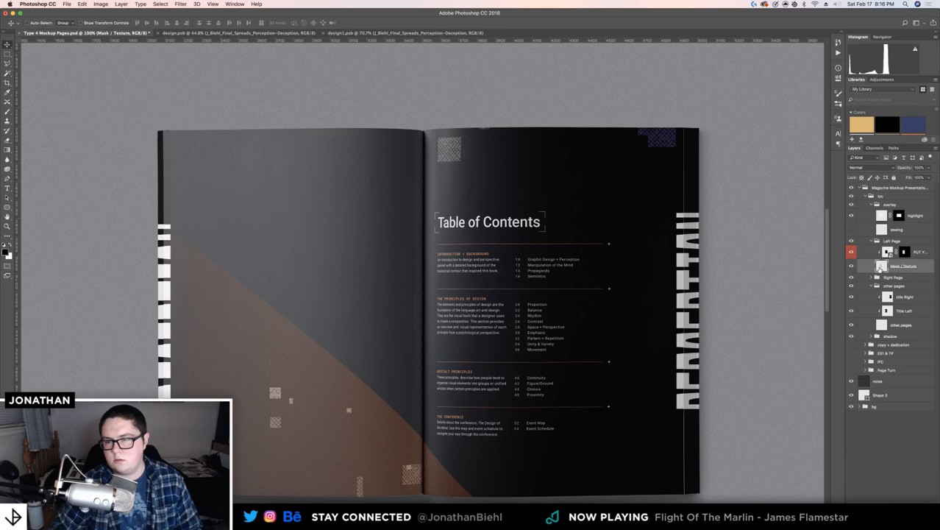
click(932, 255)
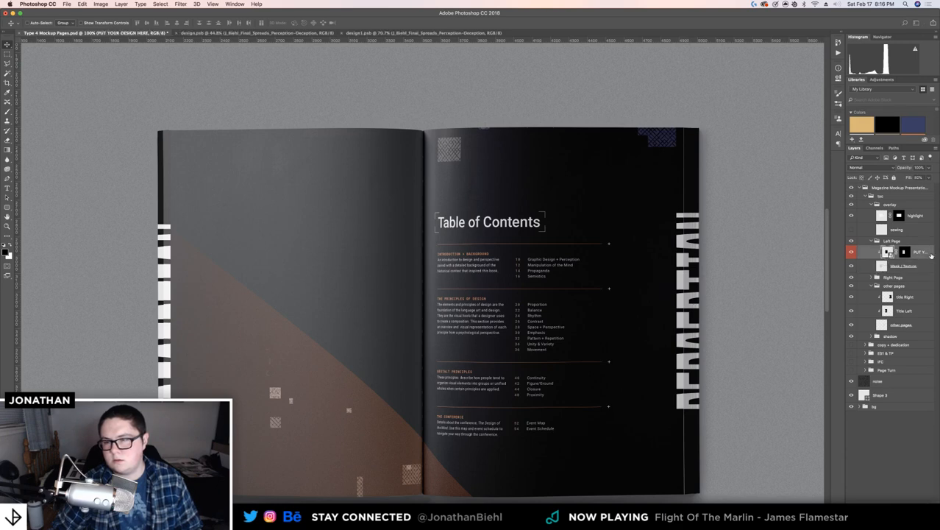
click(881, 170)
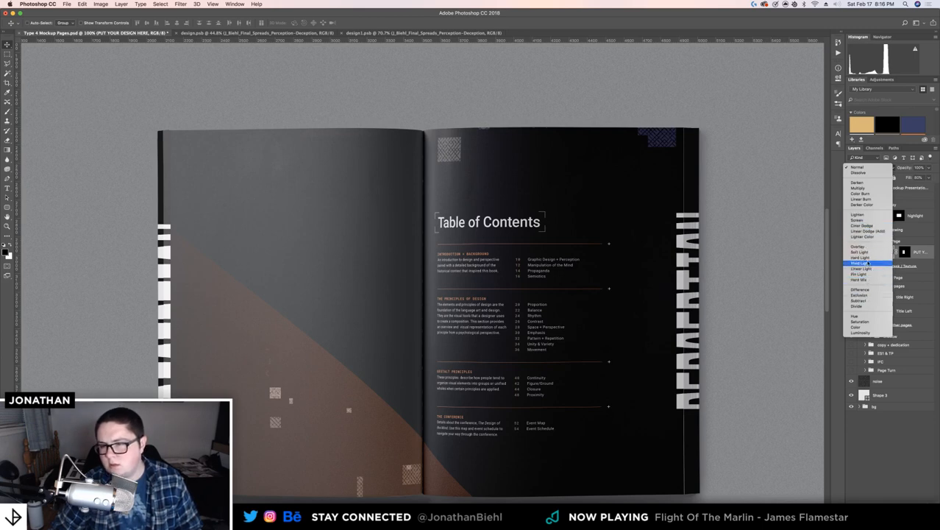
click(862, 198)
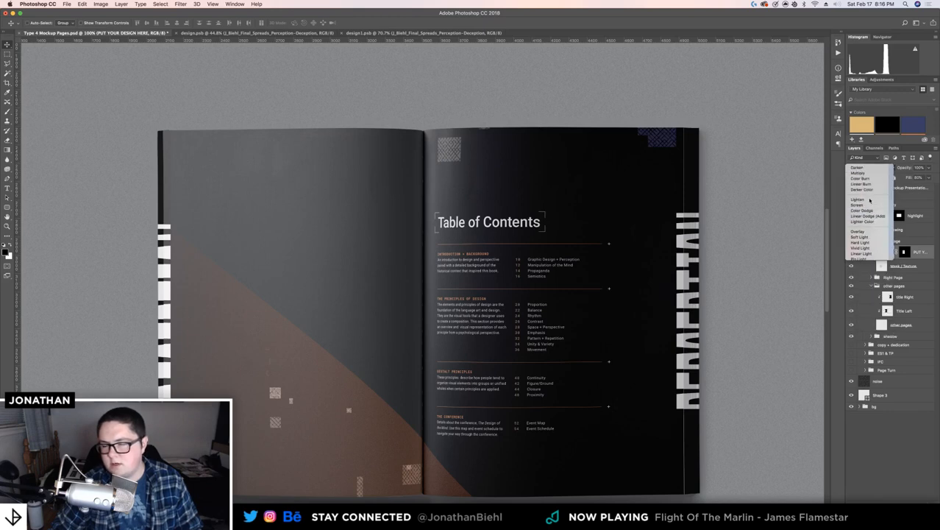
Compare the Right Page group's design layer settings with the left one, and set the left design layer's fill to 100%
click(871, 278)
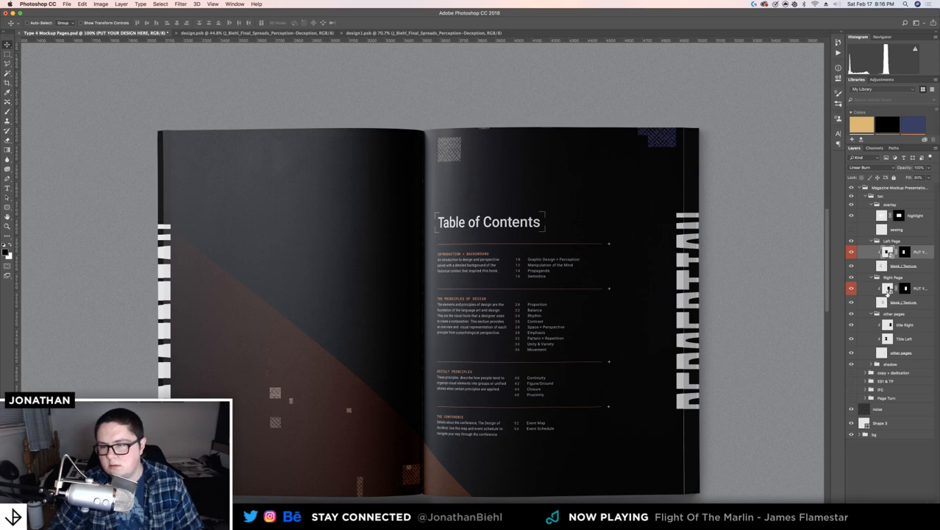
click(888, 288)
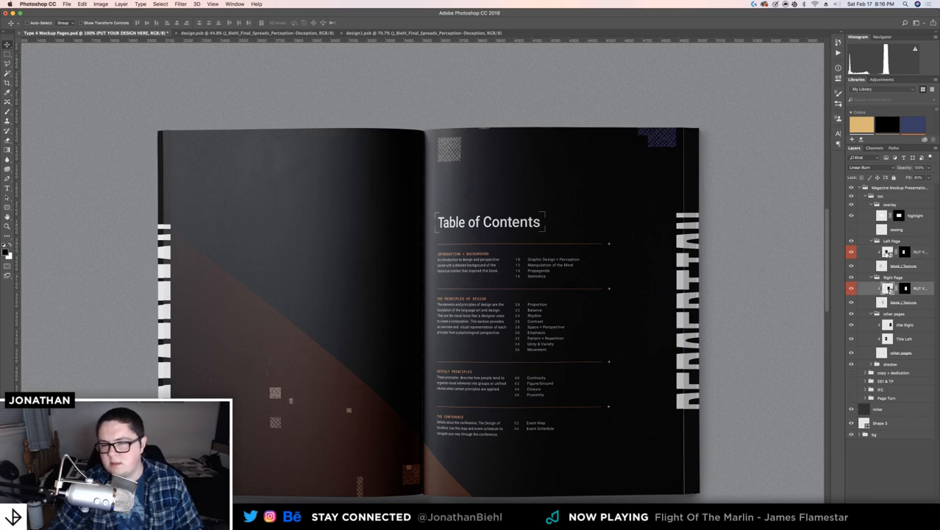
click(888, 252)
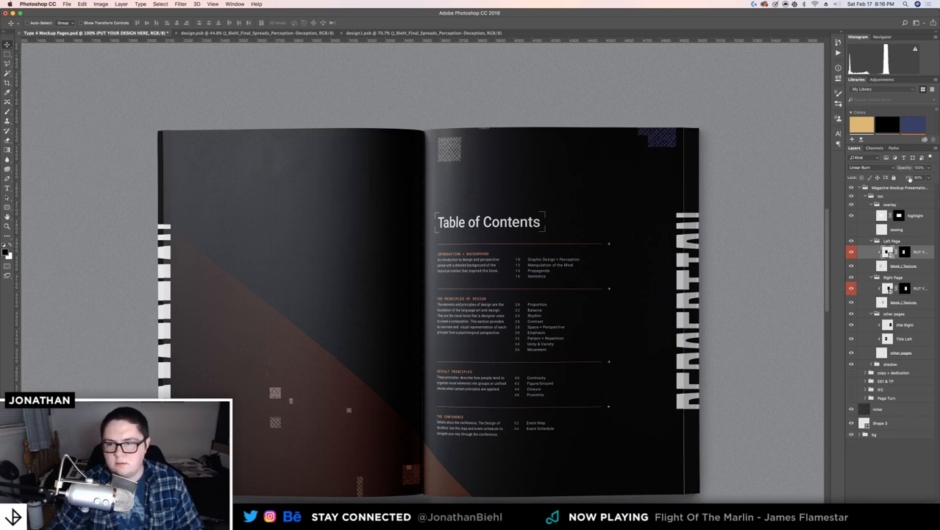
click(918, 177)
drag(919, 177, 938, 179)
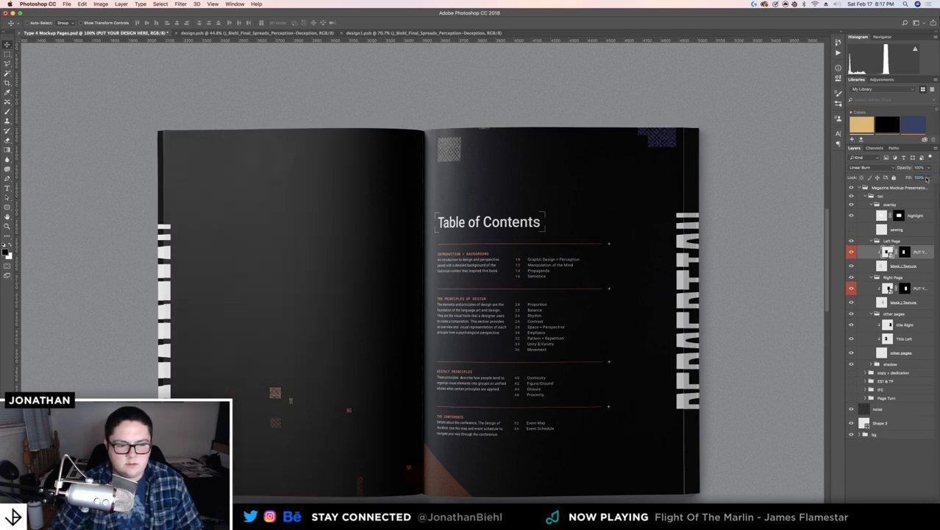
Try Multiply on the left page's design layer, switch its blend mode to Normal, and check the page's upper corner
click(859, 168)
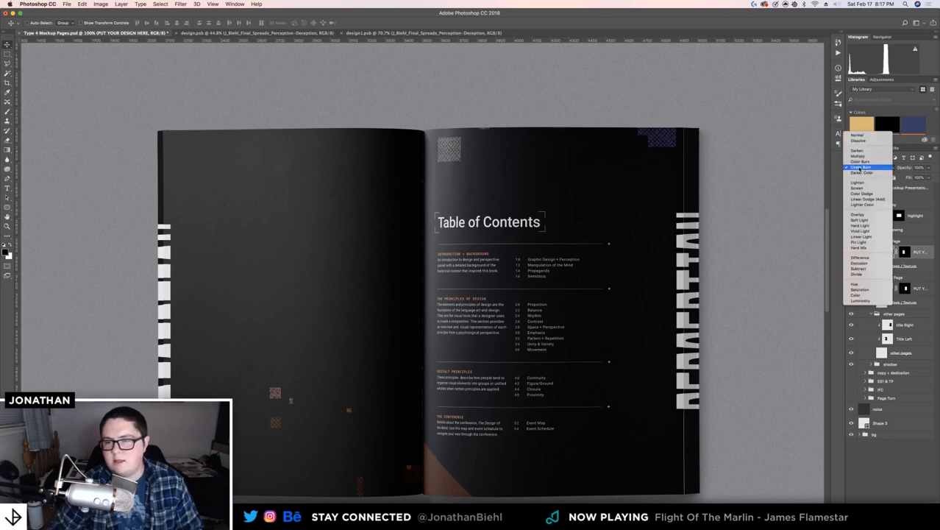
click(858, 156)
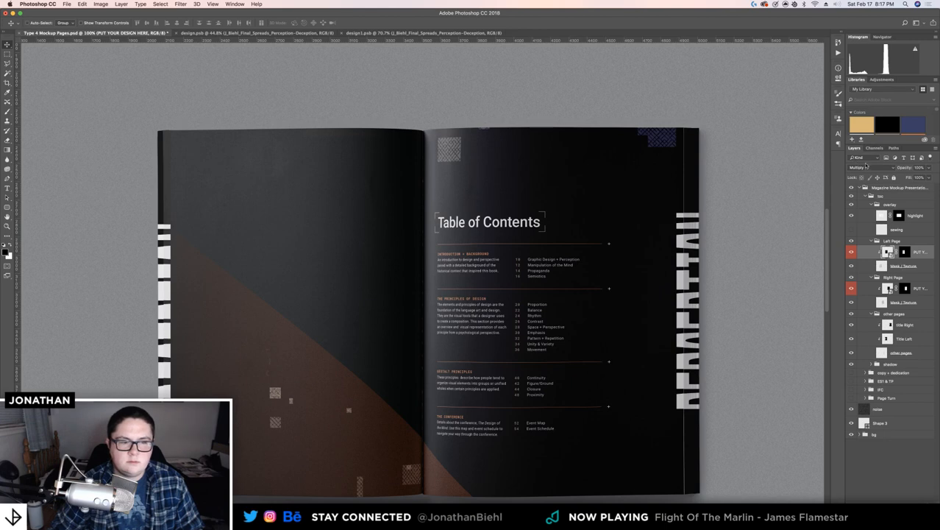
click(862, 167)
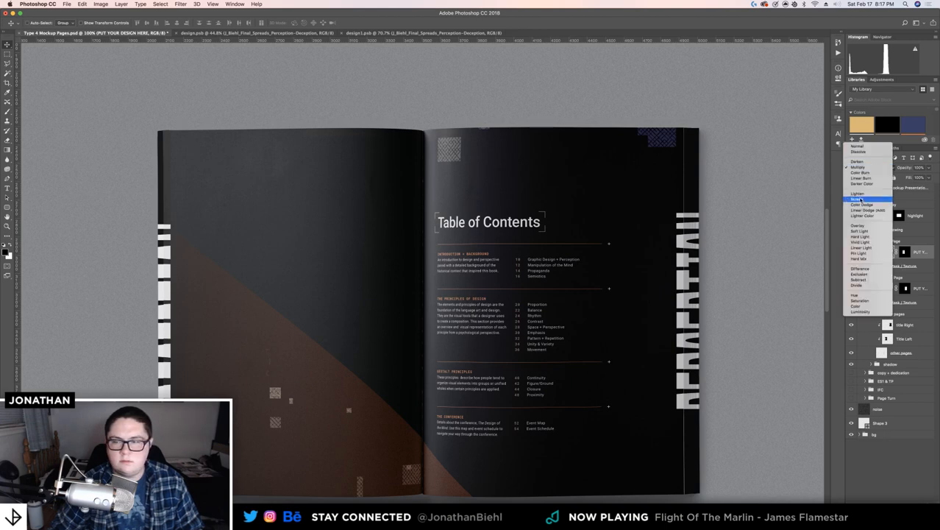
click(870, 147)
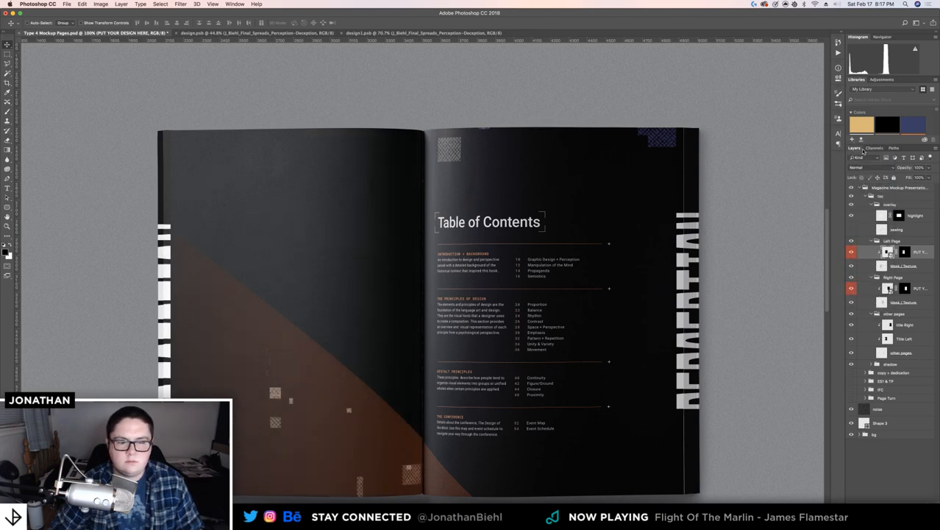
key(z)
click(155, 140)
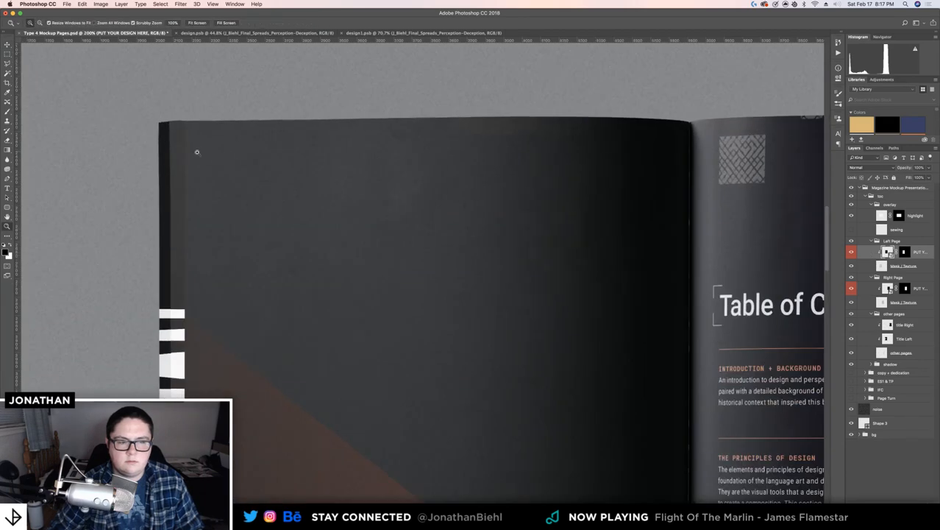
click(205, 153)
alt+click(293, 157)
alt+click(293, 157)
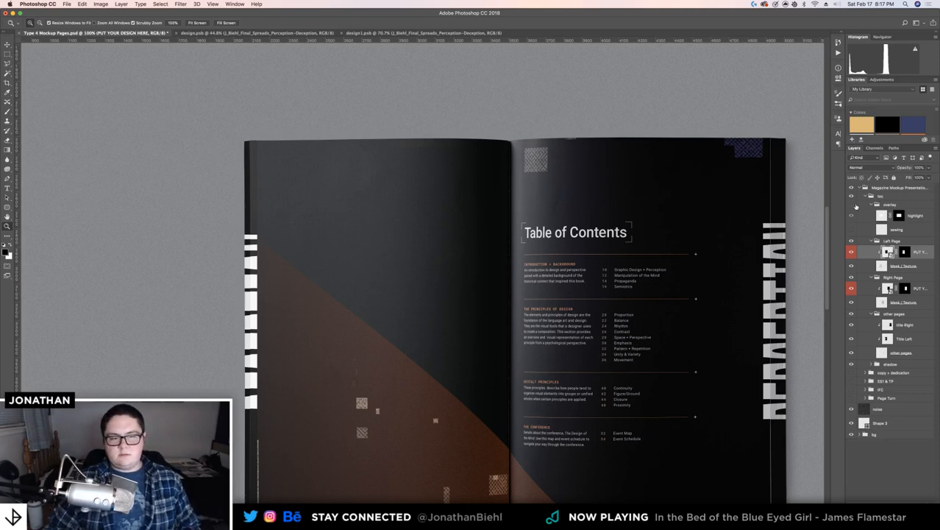
Inspect the table of contents spread's outer left edge up close around the lettered strip
click(854, 205)
click(431, 229)
drag(502, 256, 553, 270)
drag(138, 226, 172, 224)
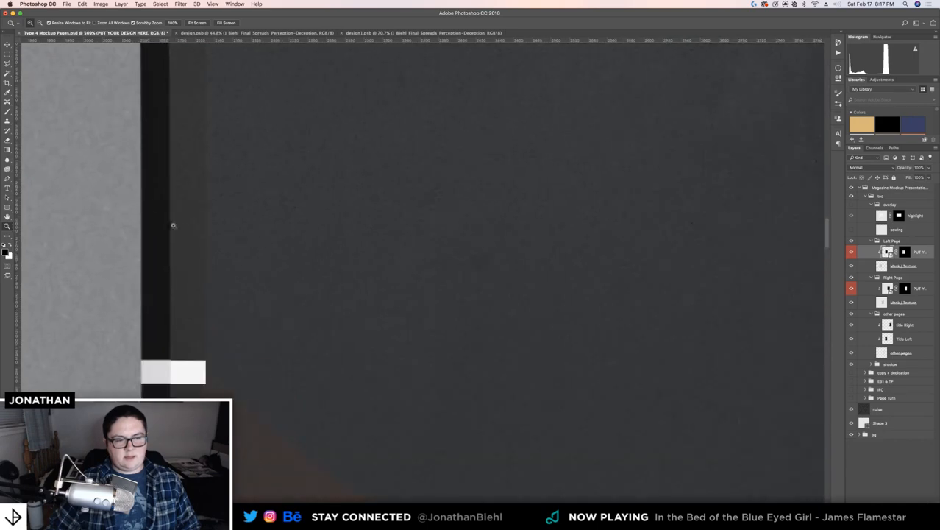
key(super+0)
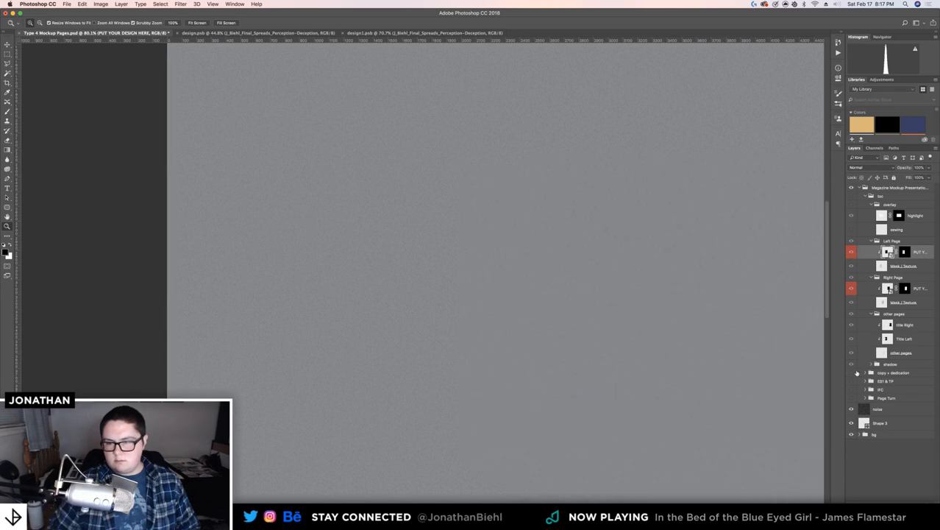
Compare the copy + dedication and IFC spreads by toggling their groups' visibility, and show only the toc spread again
click(851, 373)
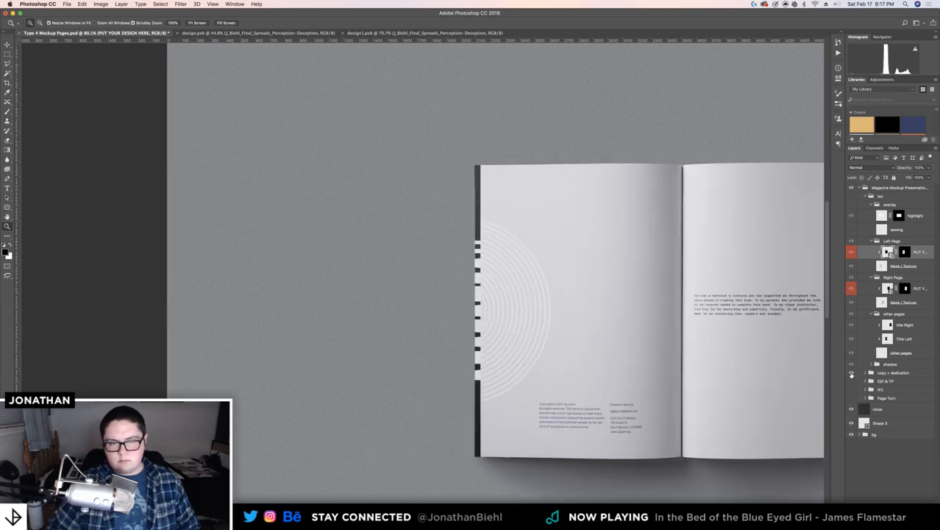
drag(591, 328, 387, 302)
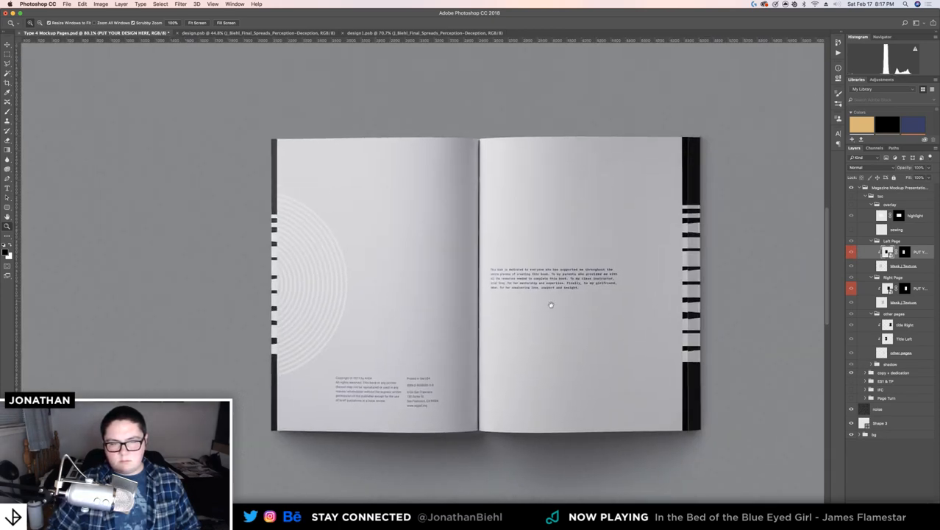
click(853, 391)
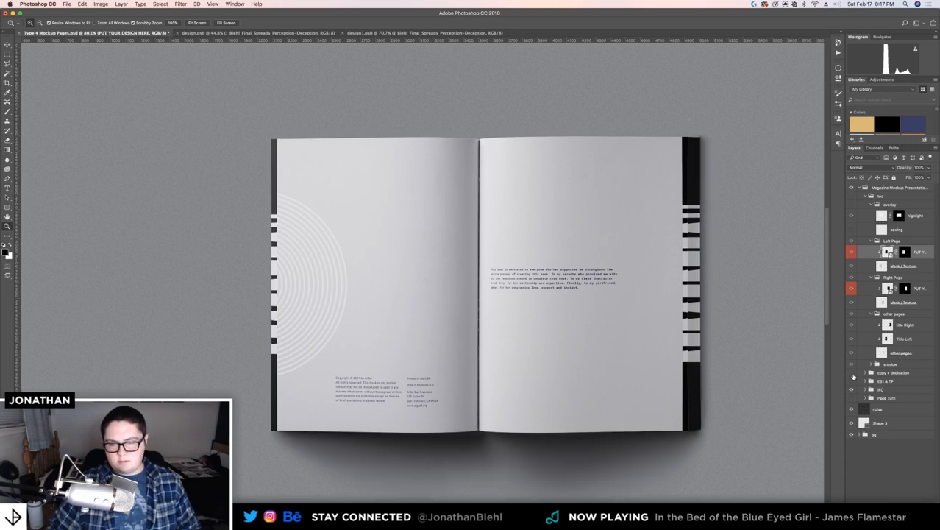
click(853, 376)
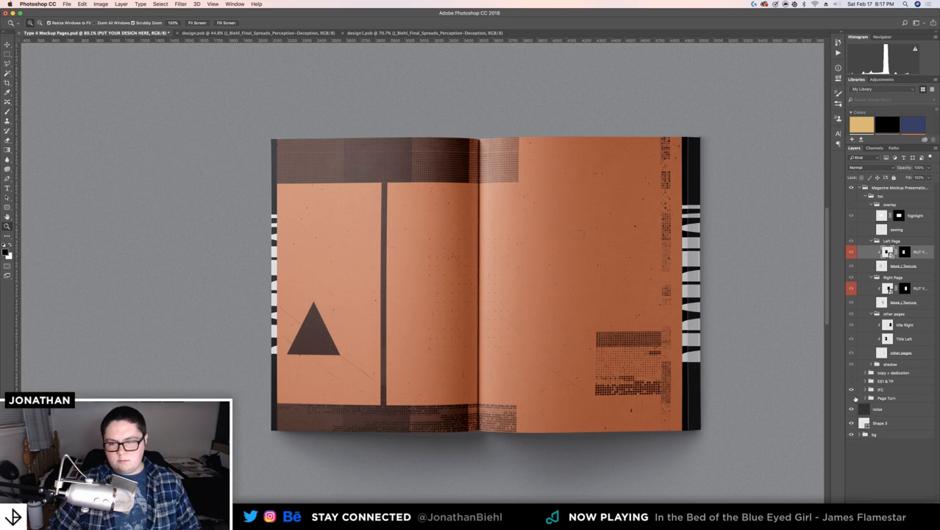
click(853, 392)
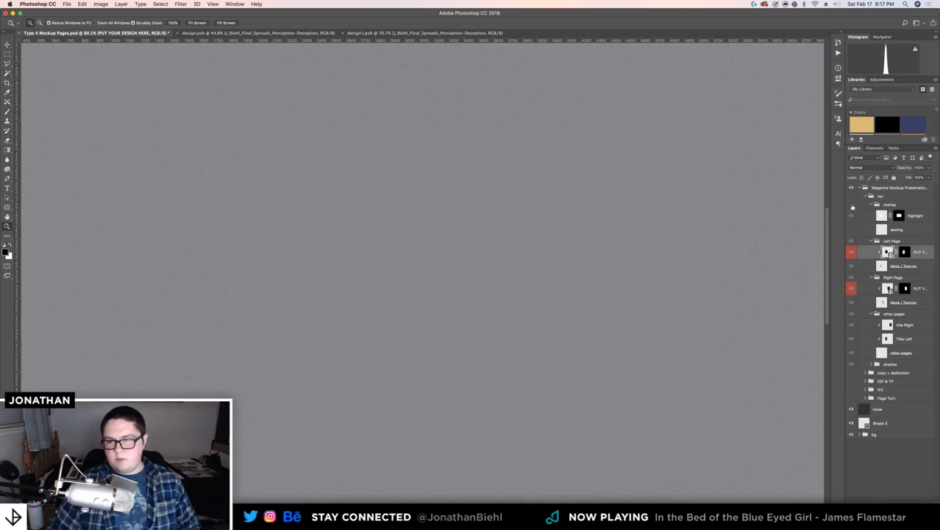
click(851, 205)
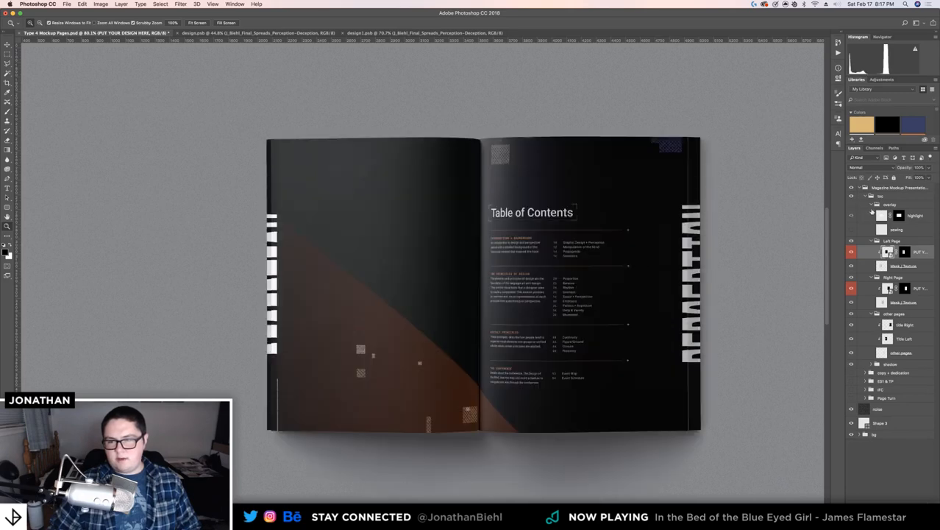
Set the Left Page group's design layer to the Linear Burn blend mode with an 80% fill
click(232, 181)
drag(450, 289, 323, 269)
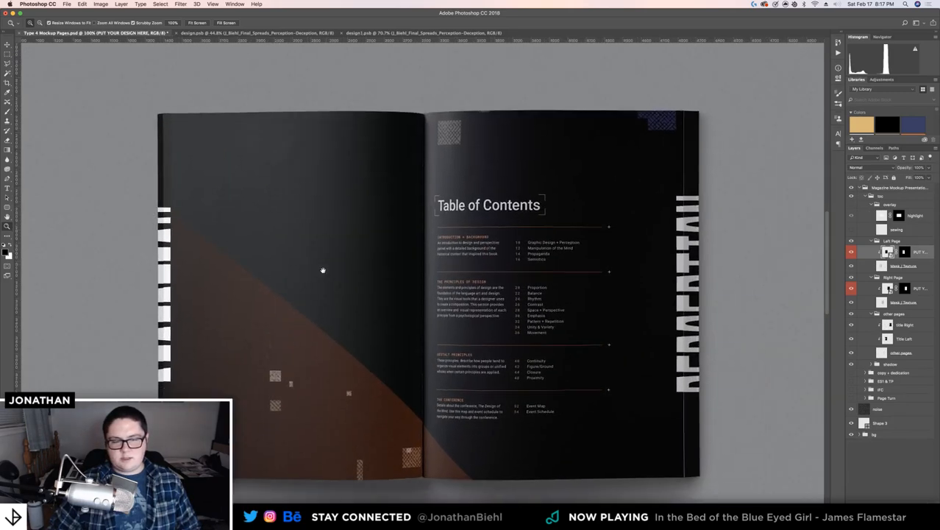
drag(144, 177, 168, 176)
click(138, 159)
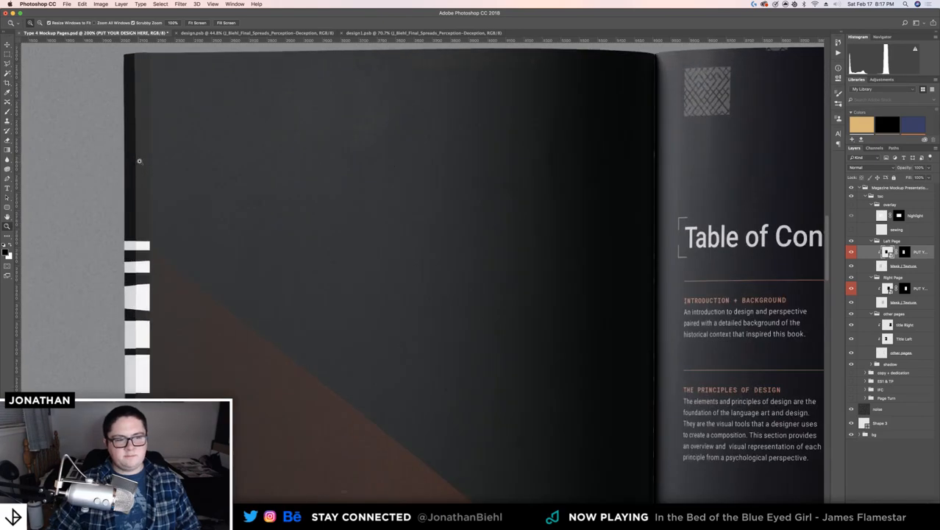
alt+click(362, 210)
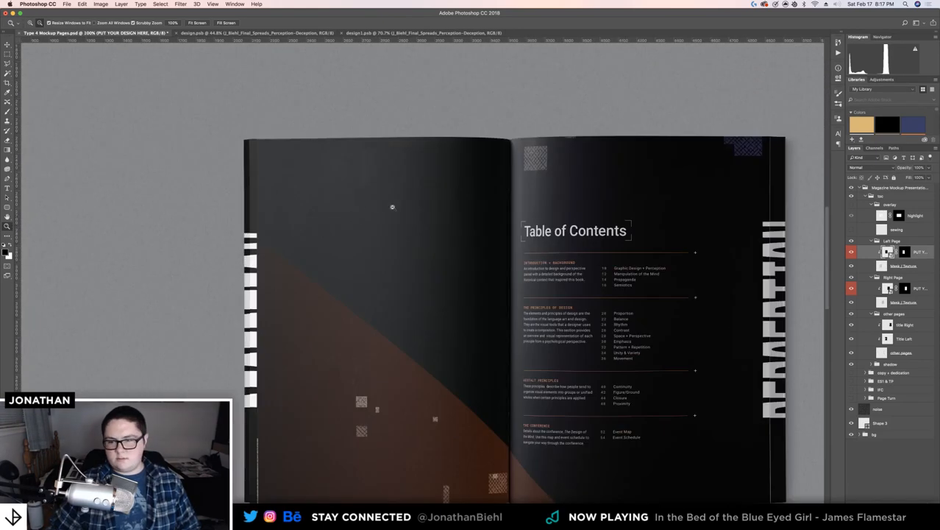
drag(610, 314, 612, 282)
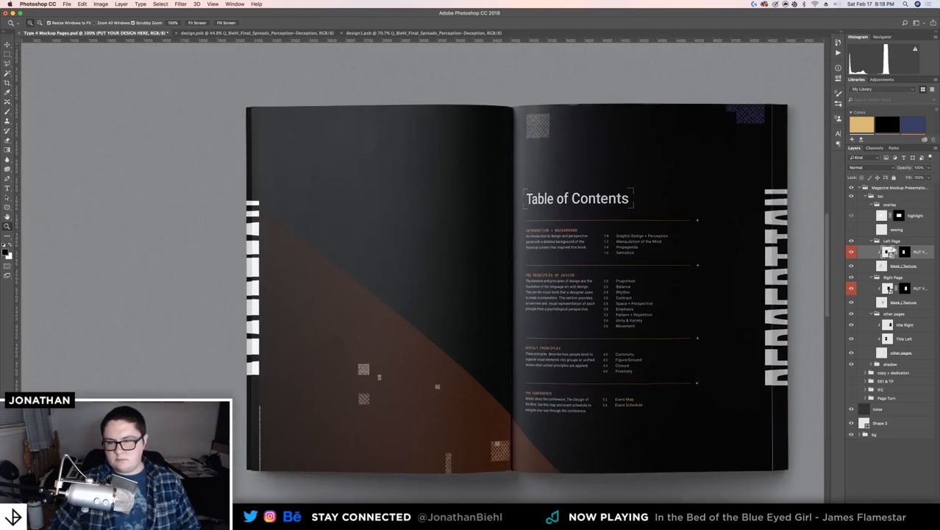
click(874, 168)
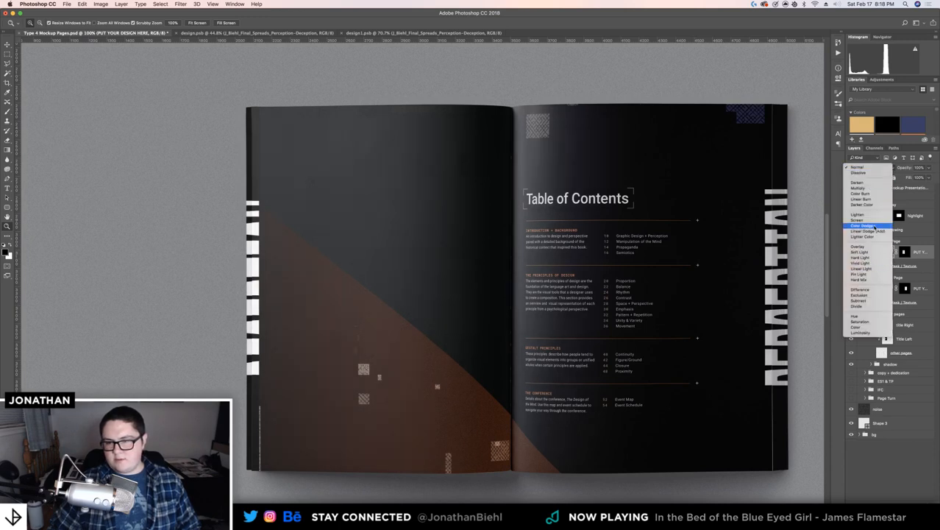
click(867, 199)
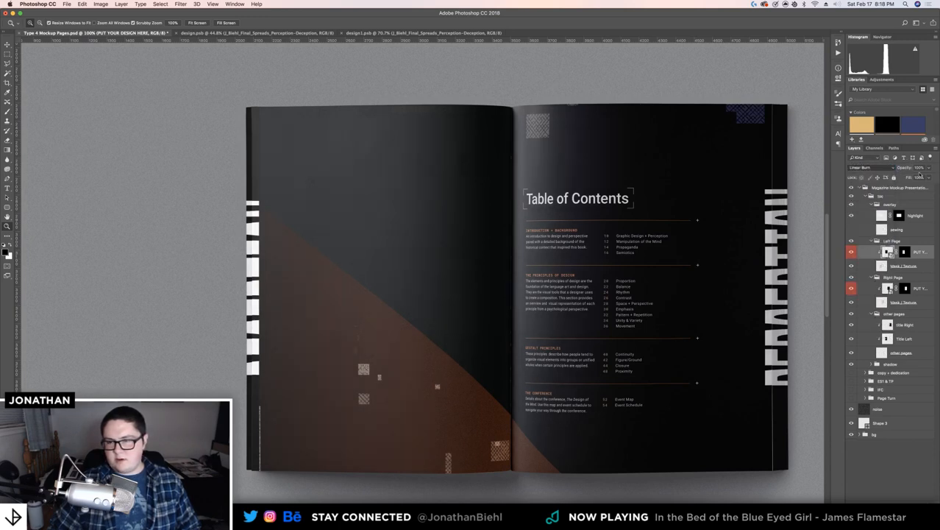
click(918, 178)
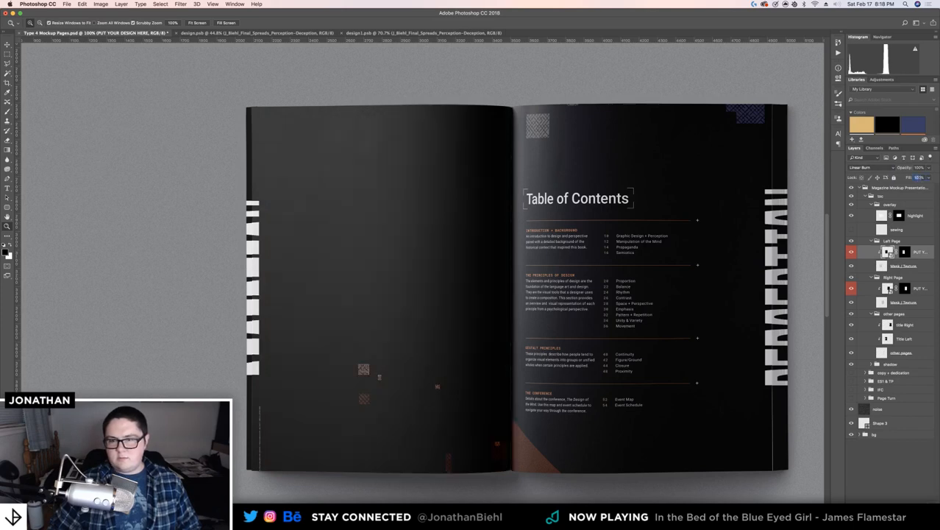
text(0)
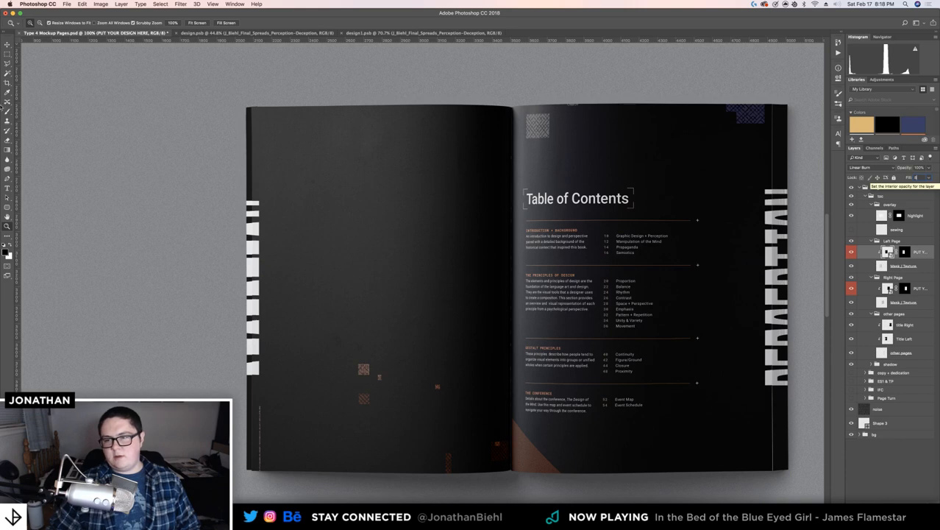
text(0)
click(7, 46)
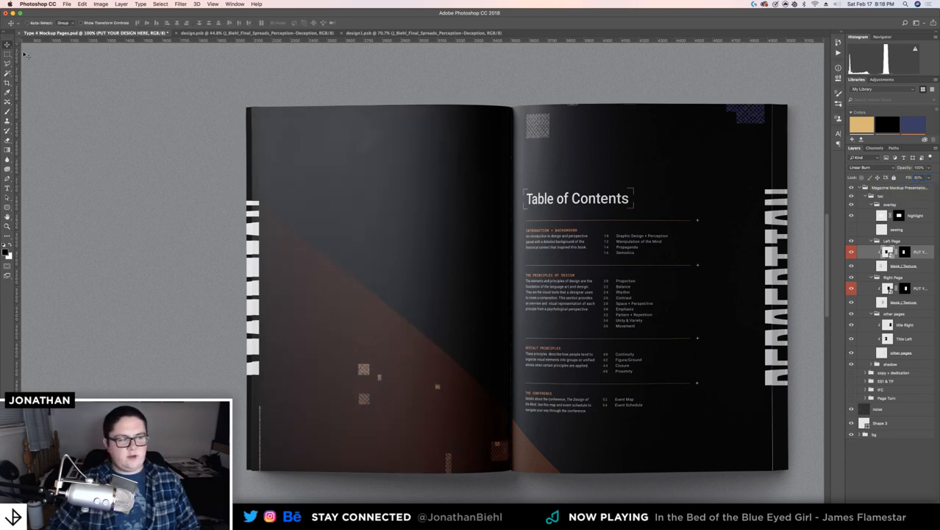
Hide the Title Left layer in the other pages group and inspect the left page's lower outer edge
drag(614, 106, 563, 97)
drag(512, 190, 461, 166)
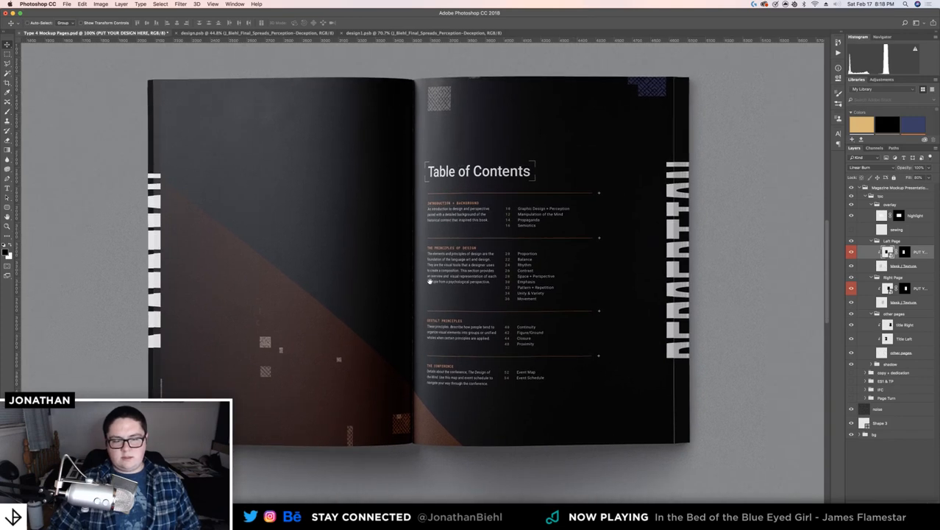
drag(430, 280, 455, 226)
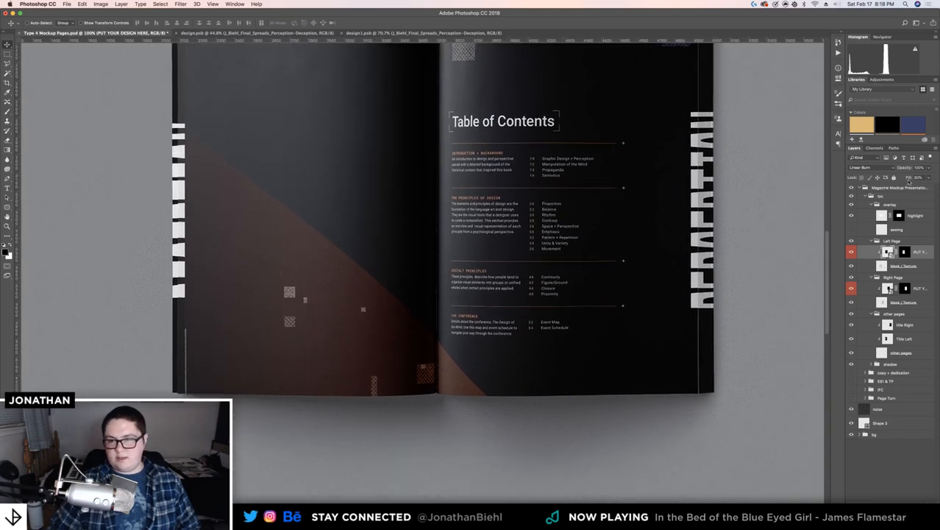
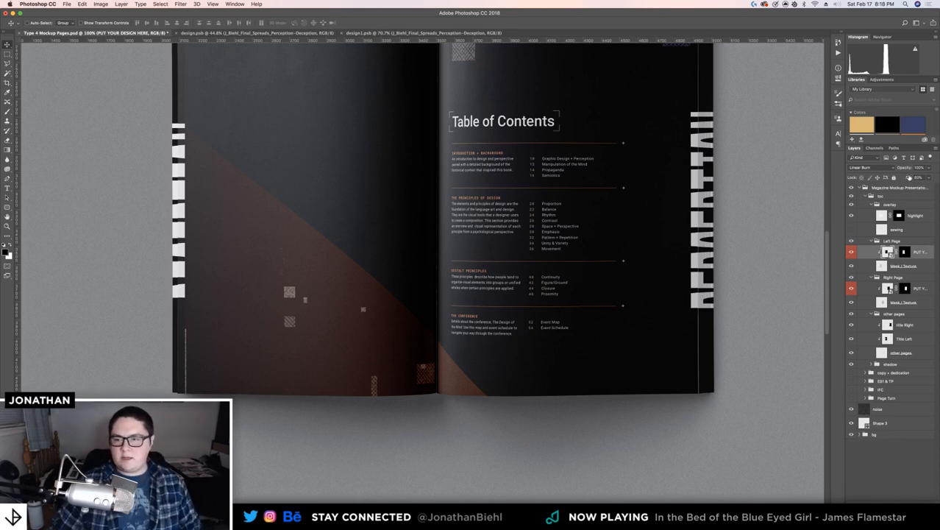
key(a)
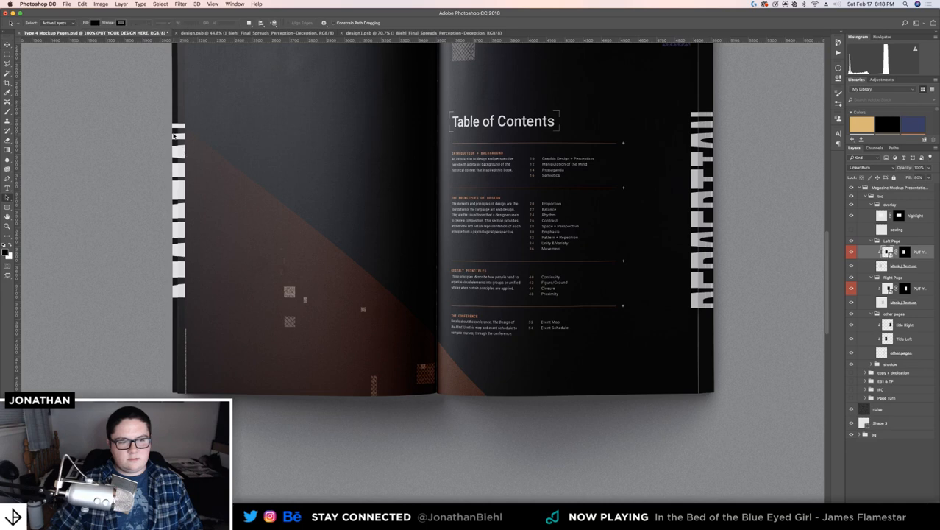
key(z)
drag(187, 150, 188, 377)
key(h)
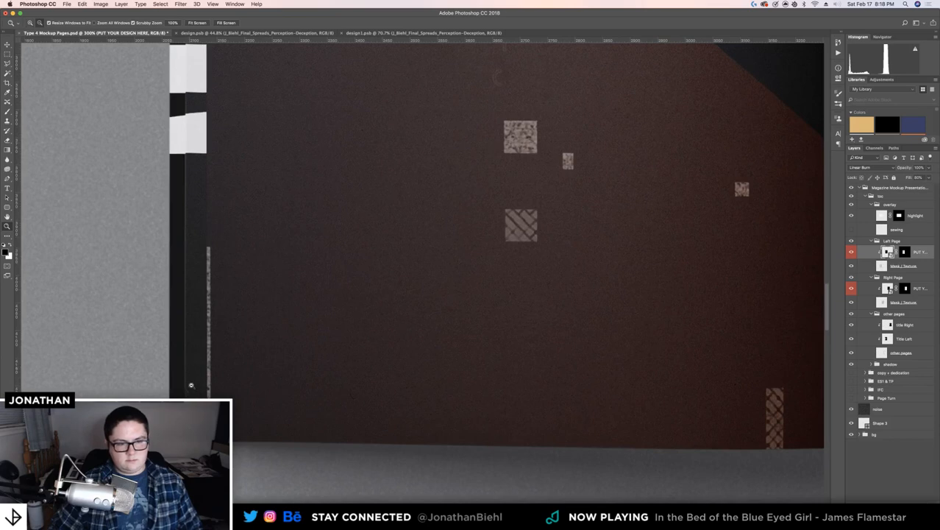
drag(190, 244, 211, 237)
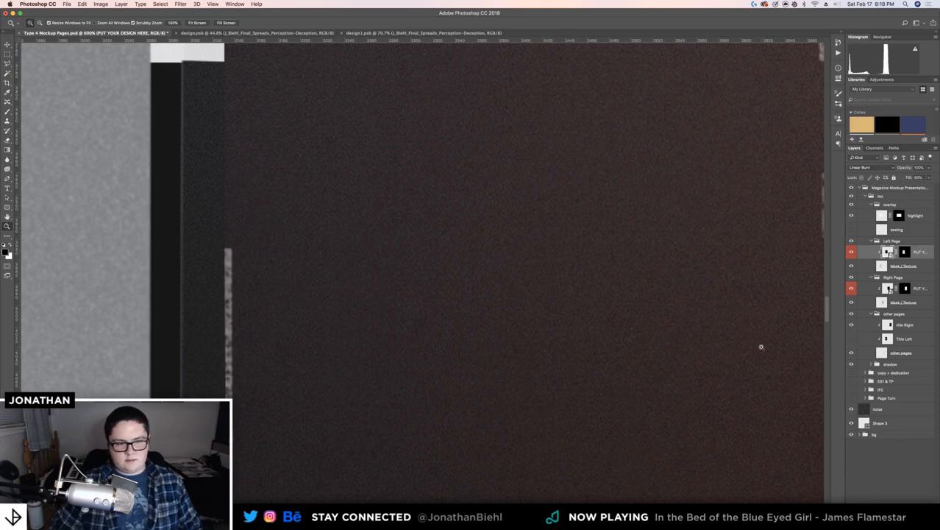
scroll(335, 311, down, 2)
scroll(369, 311, down, 4)
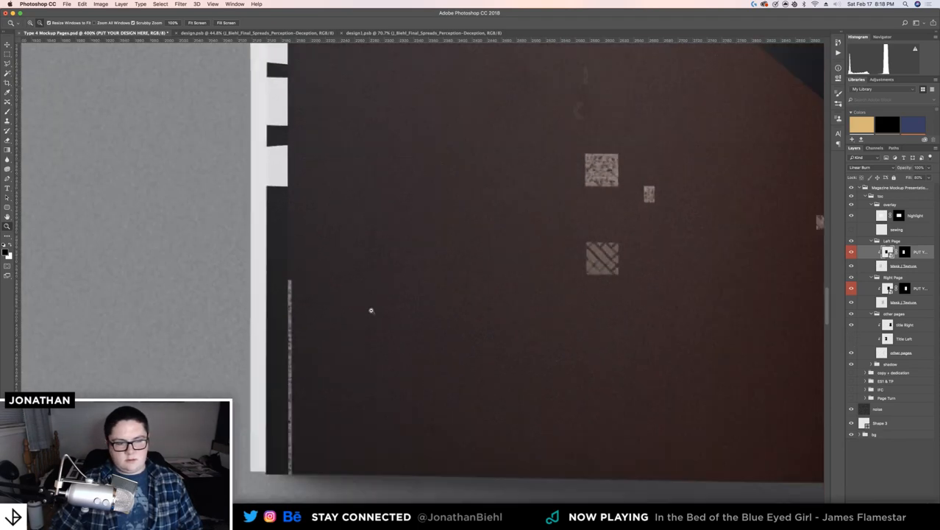
Try moving the left page-edge strip of the other pages layer outward, away from the spread, and deselect it
key(v)
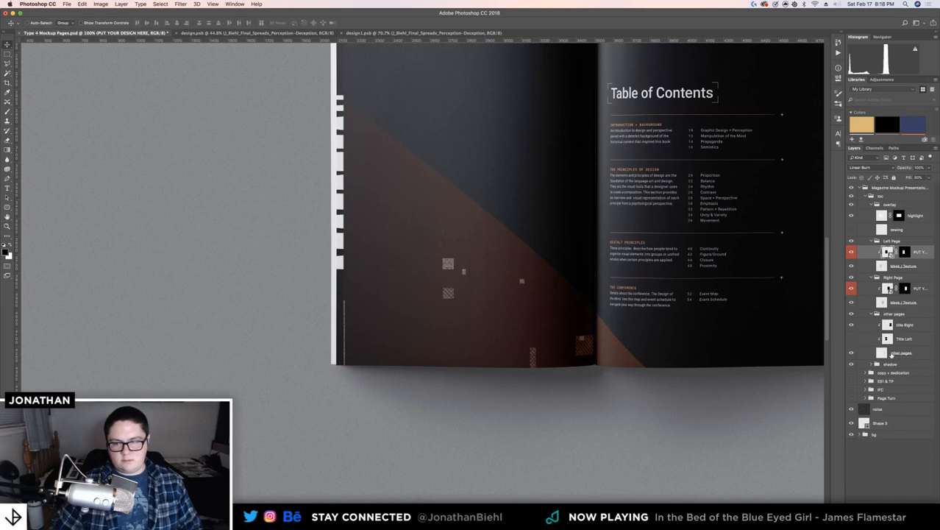
click(891, 354)
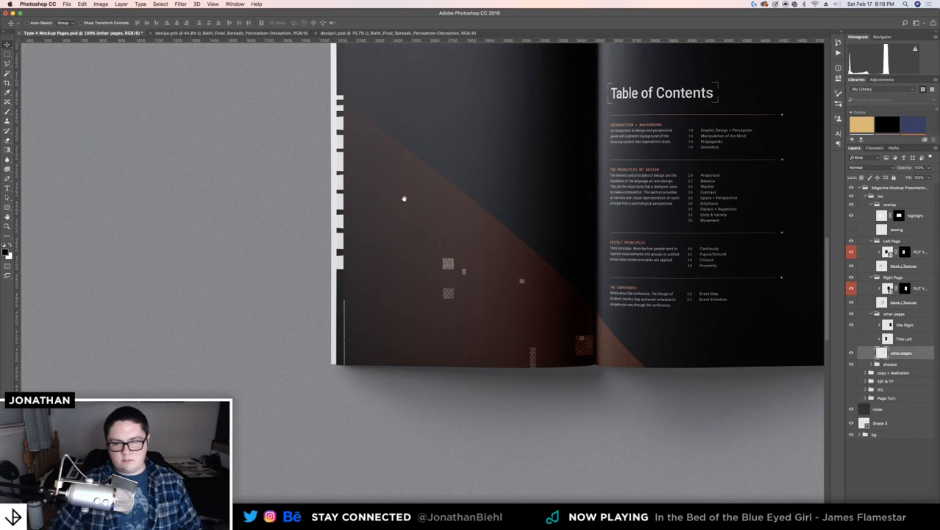
drag(404, 199, 409, 290)
key(m)
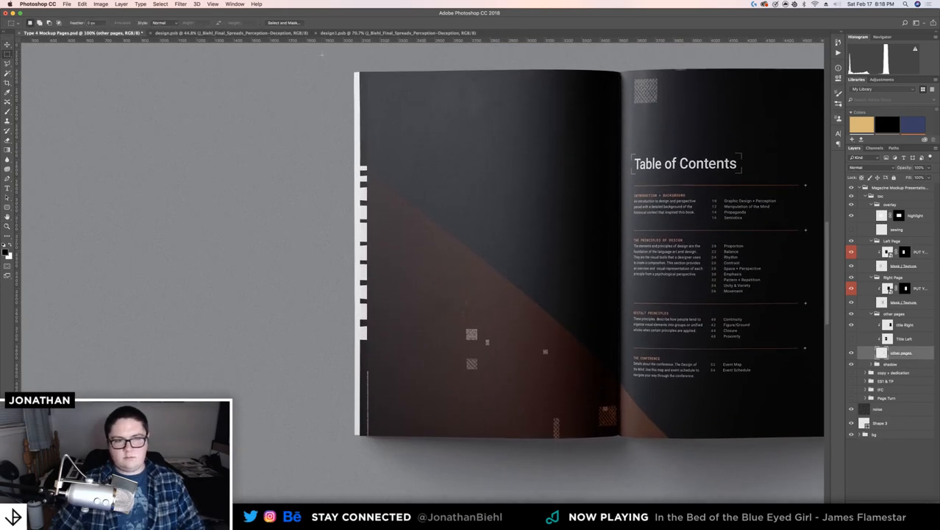
mouse_move(321, 54)
mouse_down()
mouse_move(540, 502)
mouse_move(540, 456)
mouse_up()
key(v)
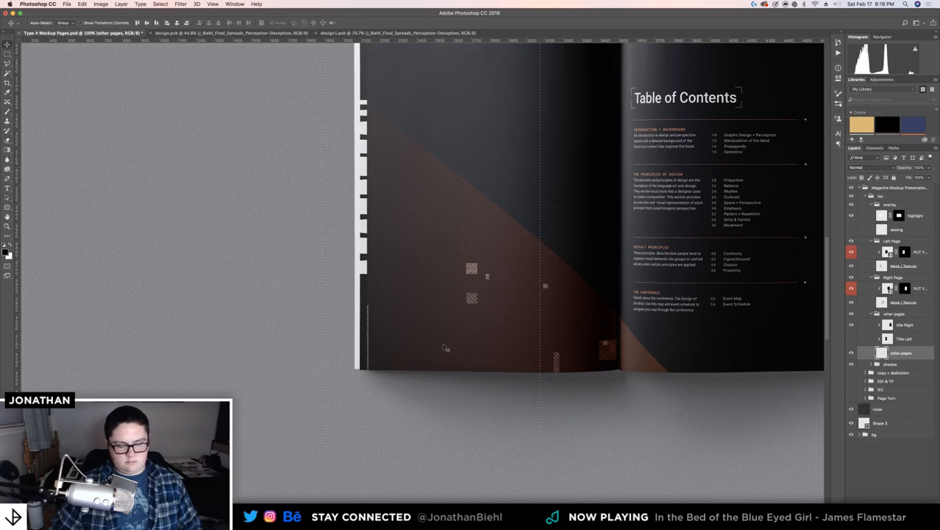
drag(443, 347, 387, 341)
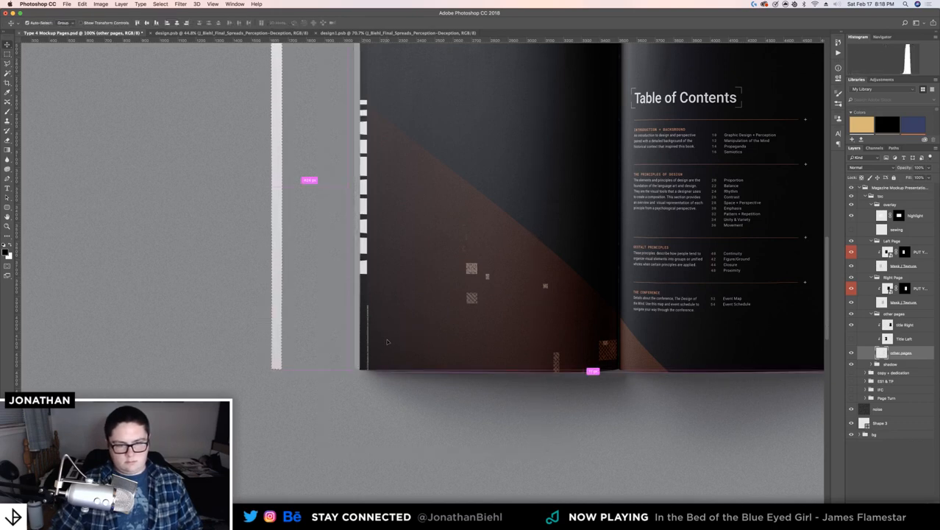
key(super+d)
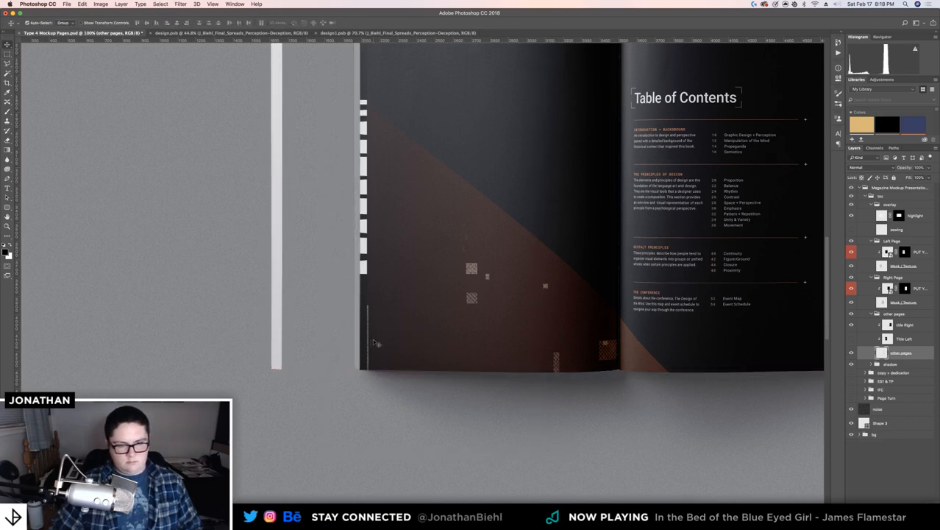
Undo the move of the left page-edge strip and clear the selection
key(alt+super+z)
key(alt+super+z)
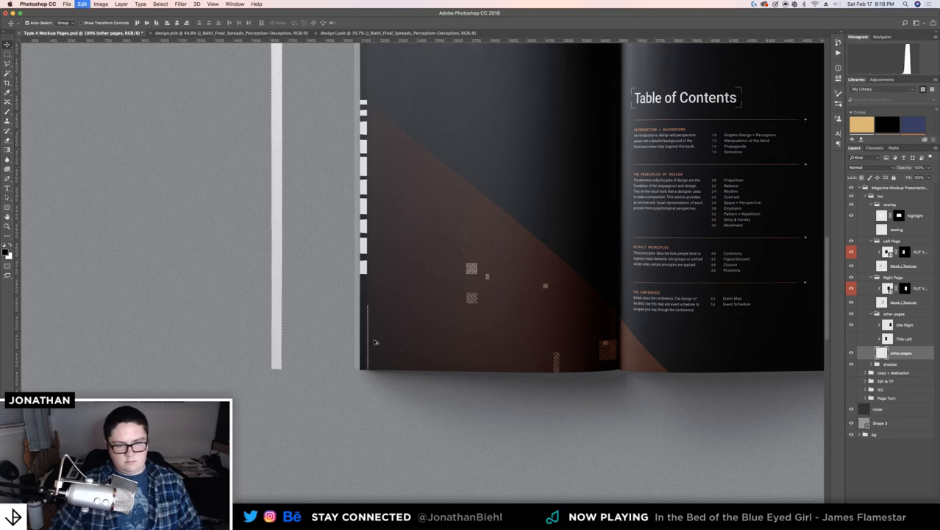
key(super+d)
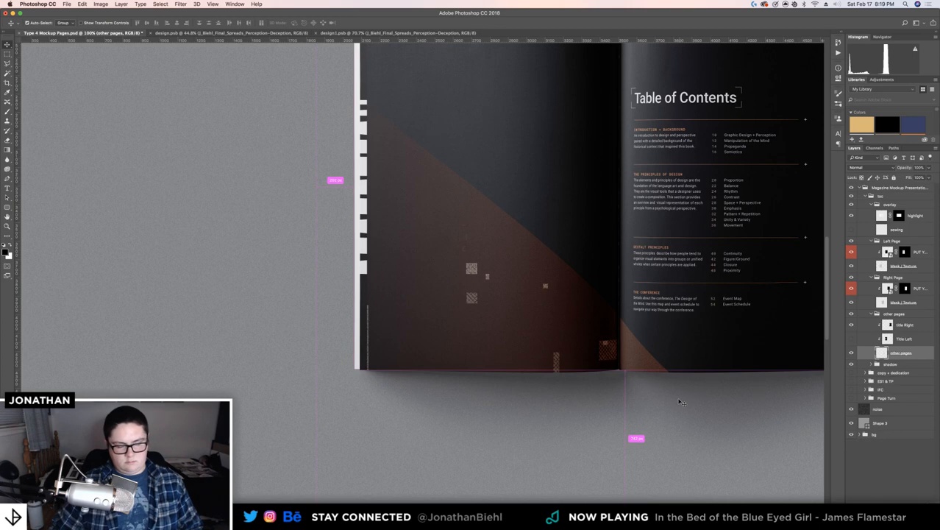
key(super+t)
key(Escape)
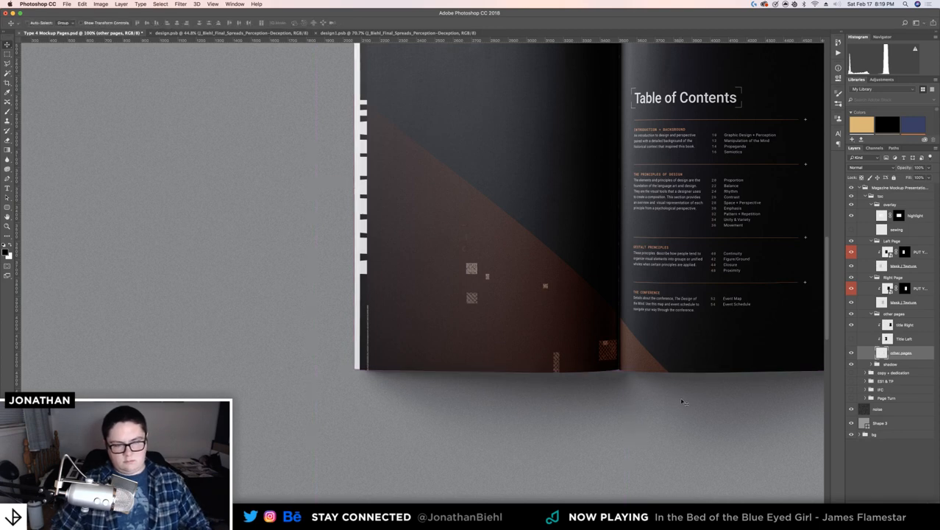
Try nudging the left page-edge strip of the other pages layer slightly outward after selecting the left half of the left page
drag(565, 314, 556, 386)
key(m)
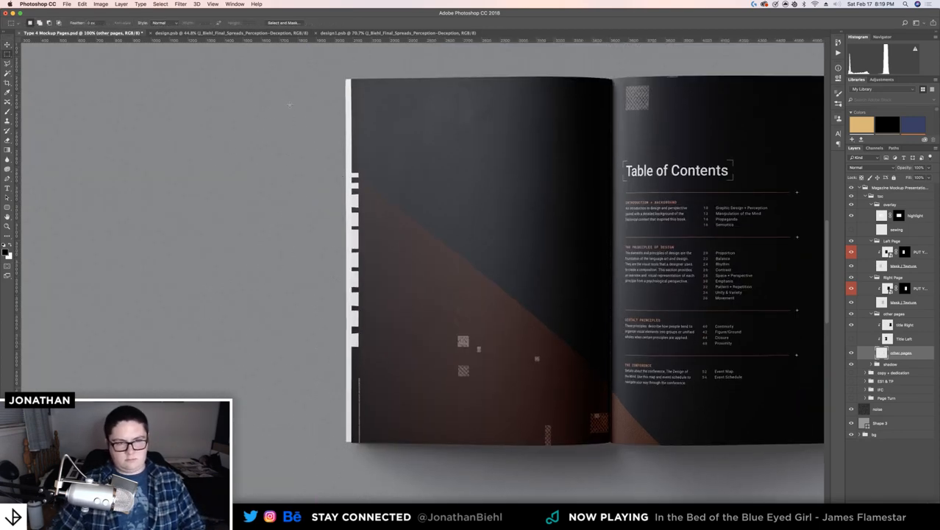
drag(305, 72, 521, 493)
key(v)
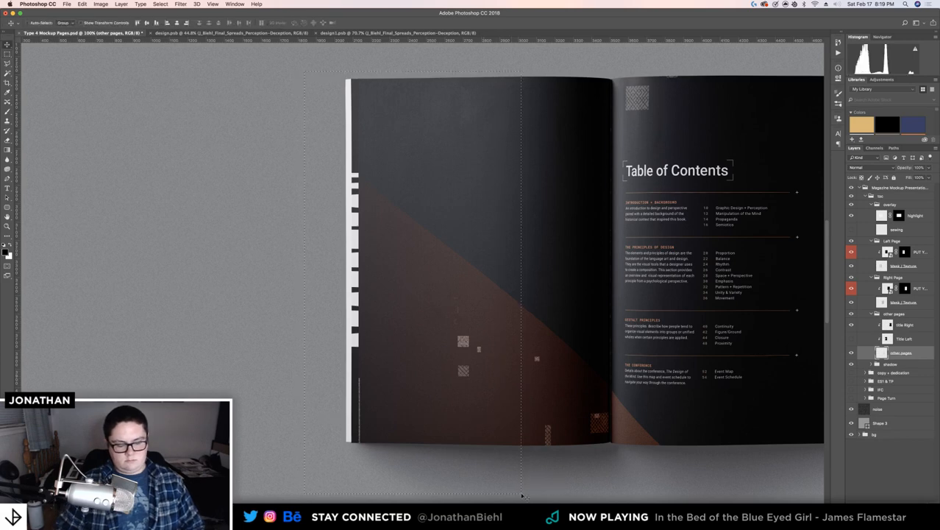
key(Left)
key(Left)
key(Left)
key(Left)
key(Left)
key(Left)
key(Left)
key(Left)
key(Left)
key(Left)
key(Left)
key(Left)
key(Left)
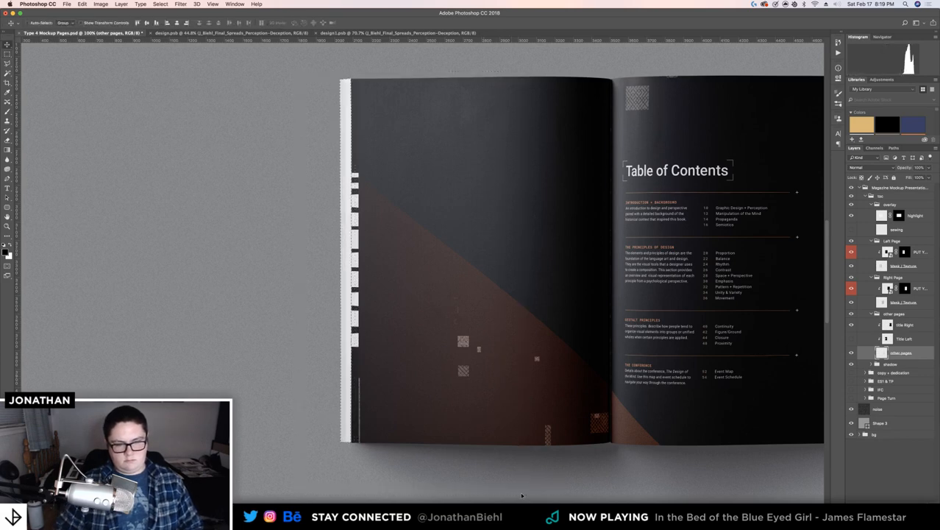
key(Left)
key(Left)
key(Left)
key(Left)
key(Right)
key(Right)
key(Right)
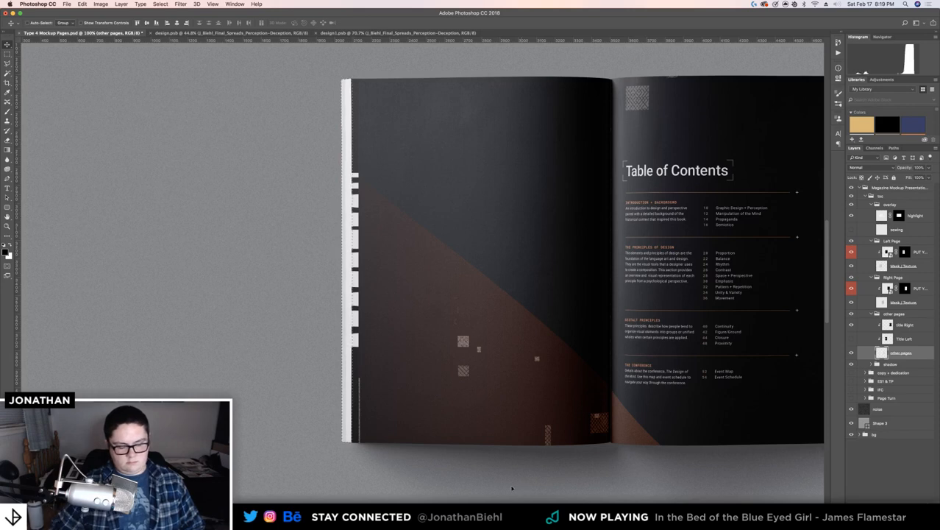
Try moving the left page-edge strip well clear of the magazine, then deselect and inspect it up close
drag(340, 342, 309, 347)
key(super+d)
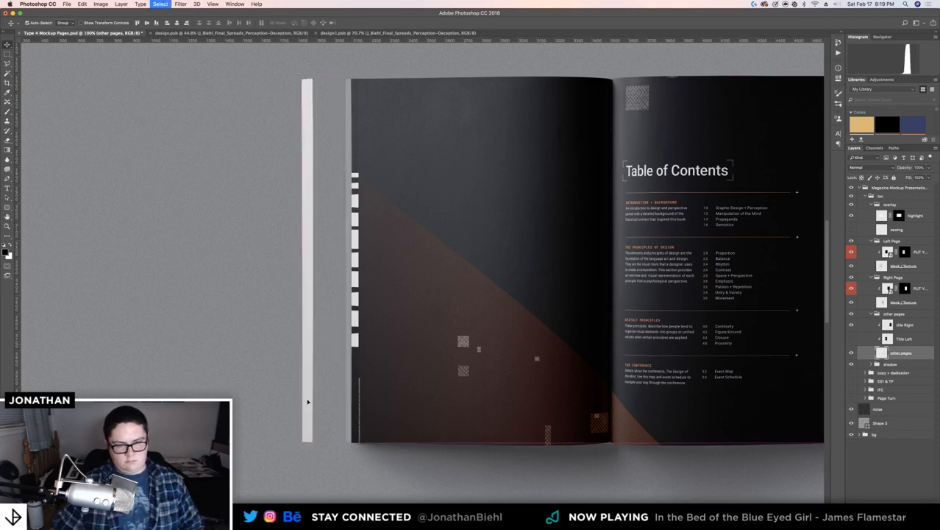
key(z)
click(309, 399)
click(315, 383)
click(316, 381)
click(317, 382)
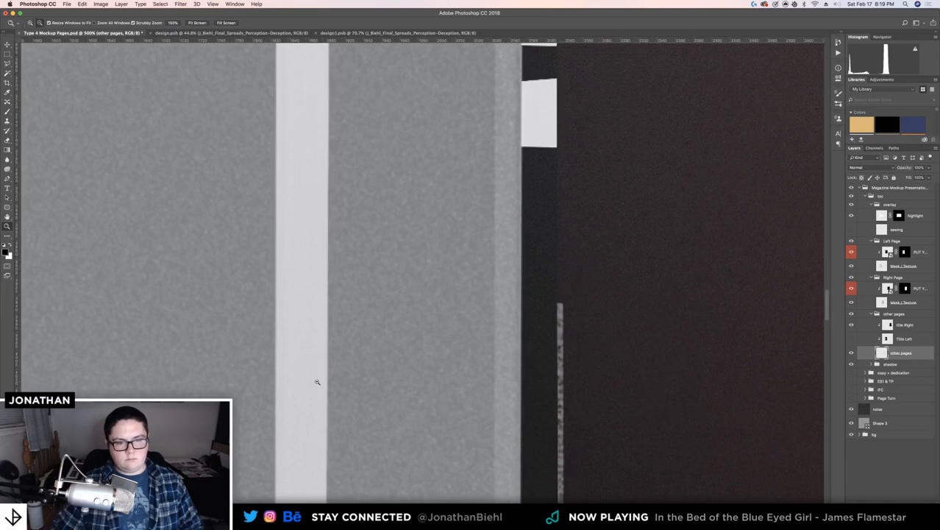
alt+click(317, 381)
key(super+1)
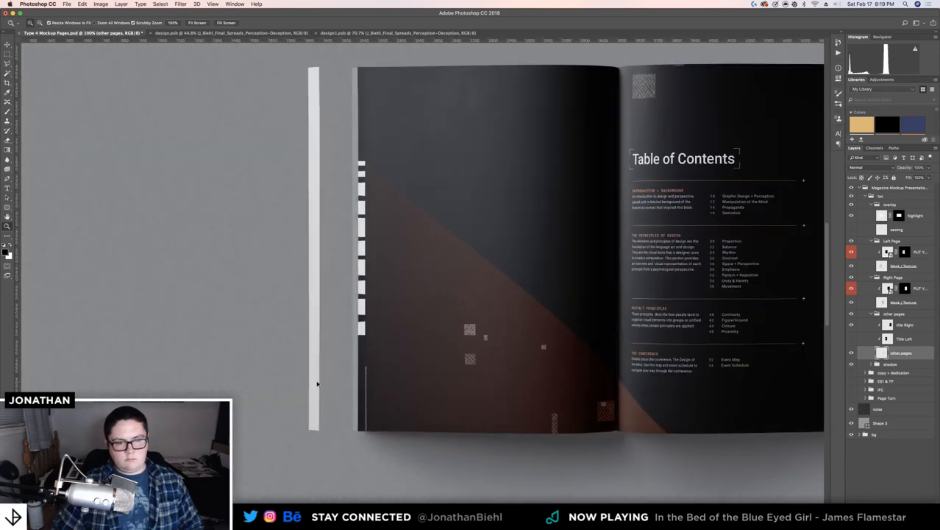
Undo the outward moves of the left page-edge strip and remove the selection around it
key(alt+super+z)
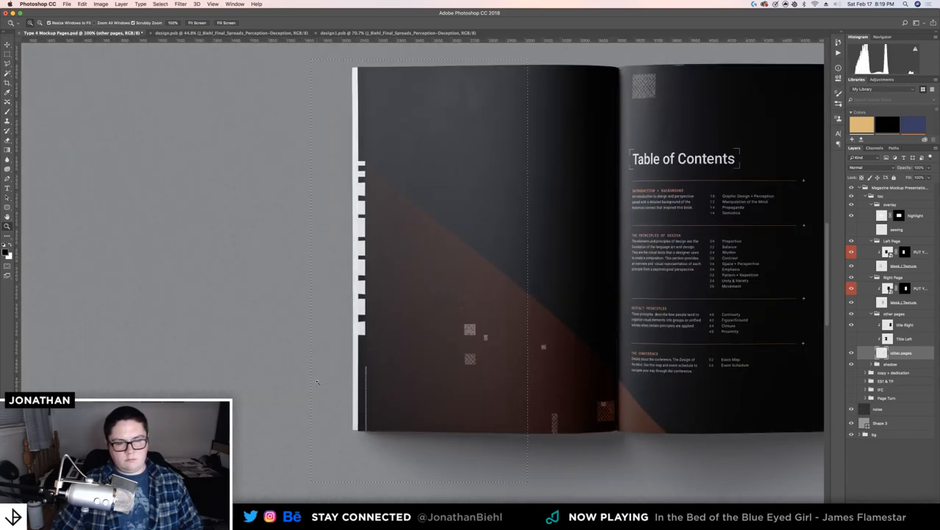
key(super+d)
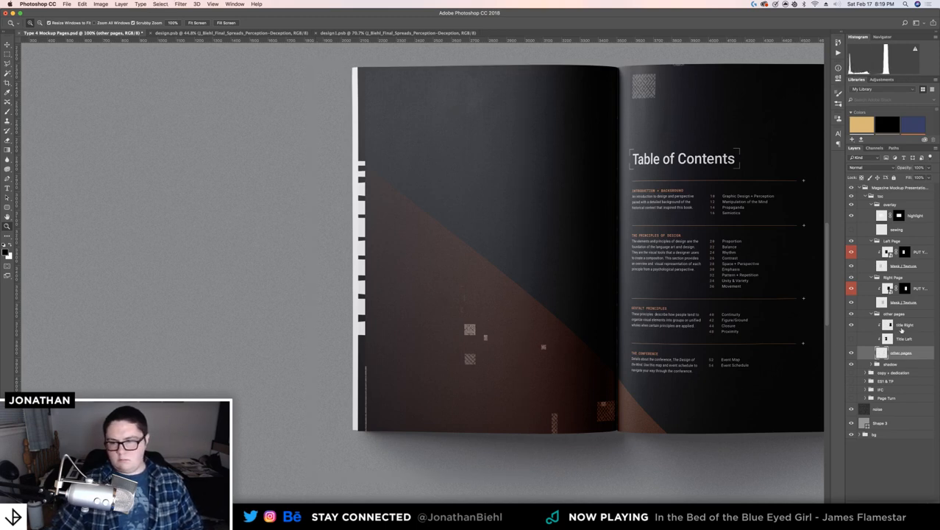
Show the Title Left layer in the other pages group and set its opacity to 90%
click(902, 327)
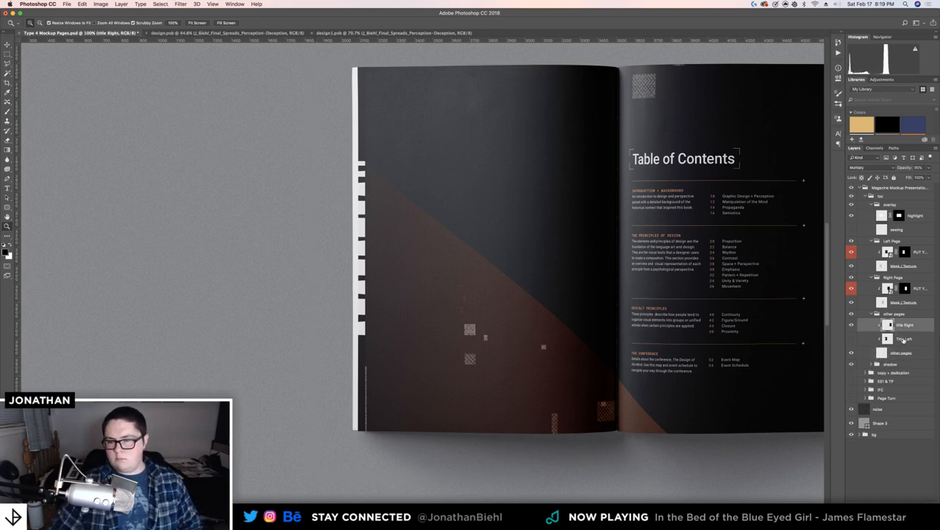
click(903, 339)
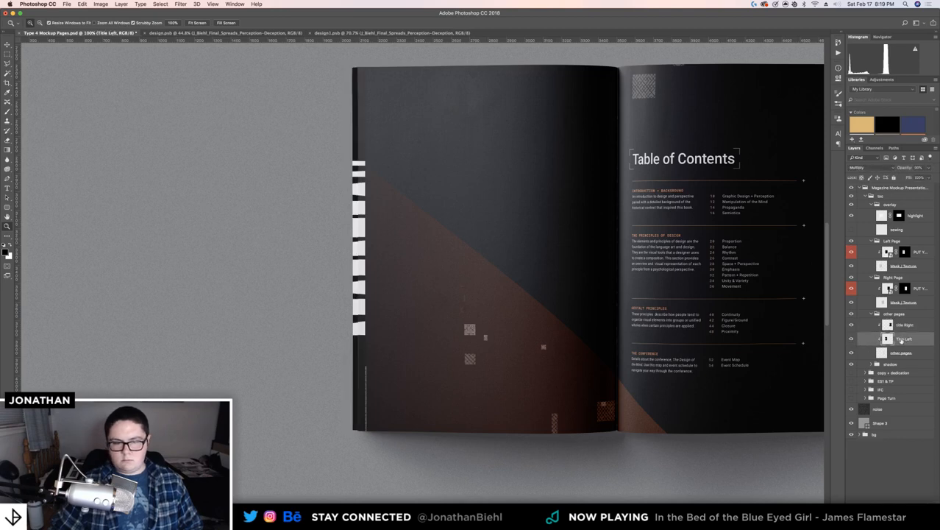
key(v)
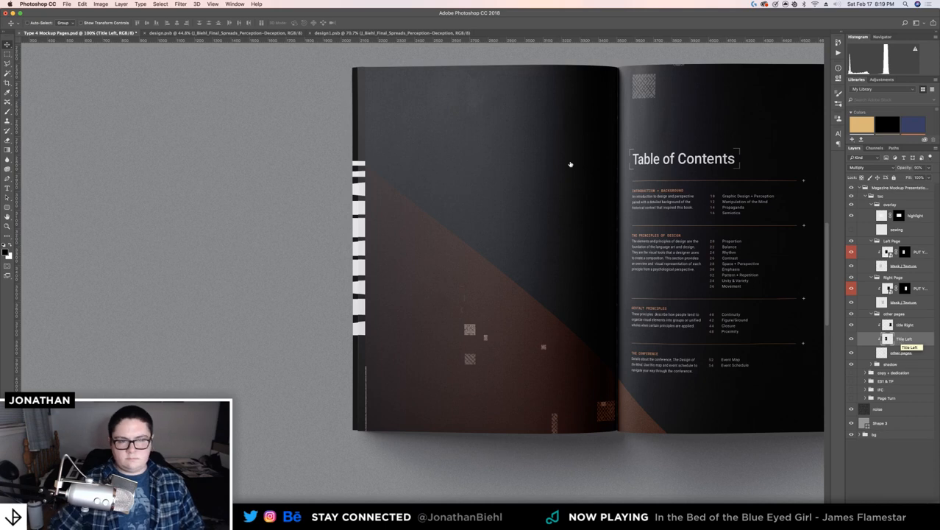
key(z)
click(353, 87)
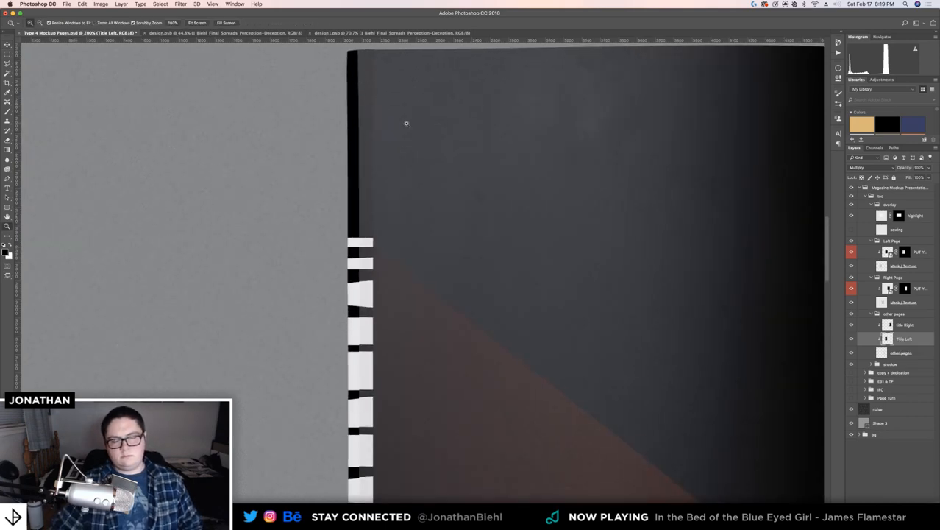
key(1)
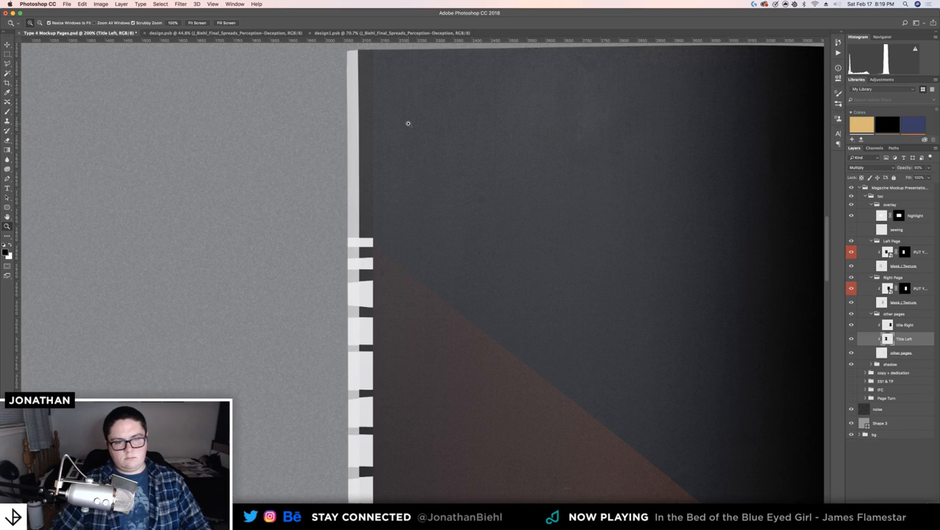
key(1)
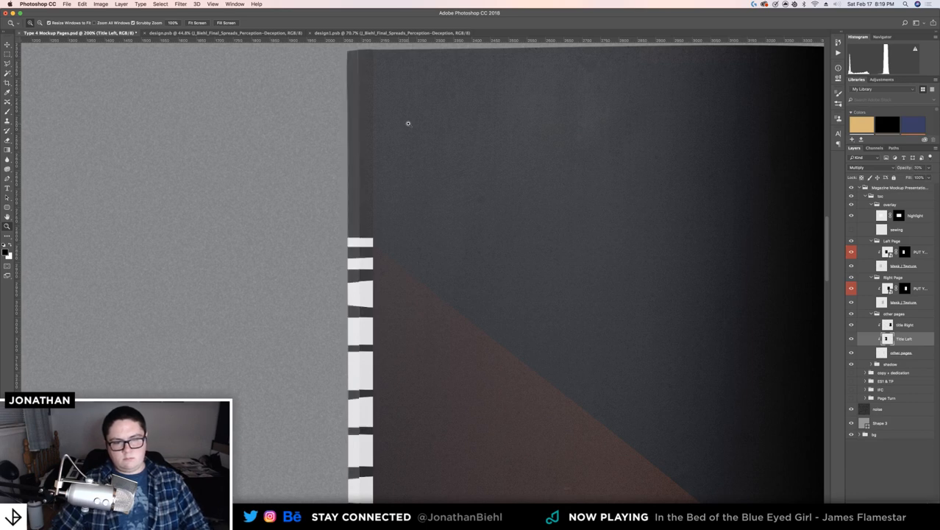
key(5)
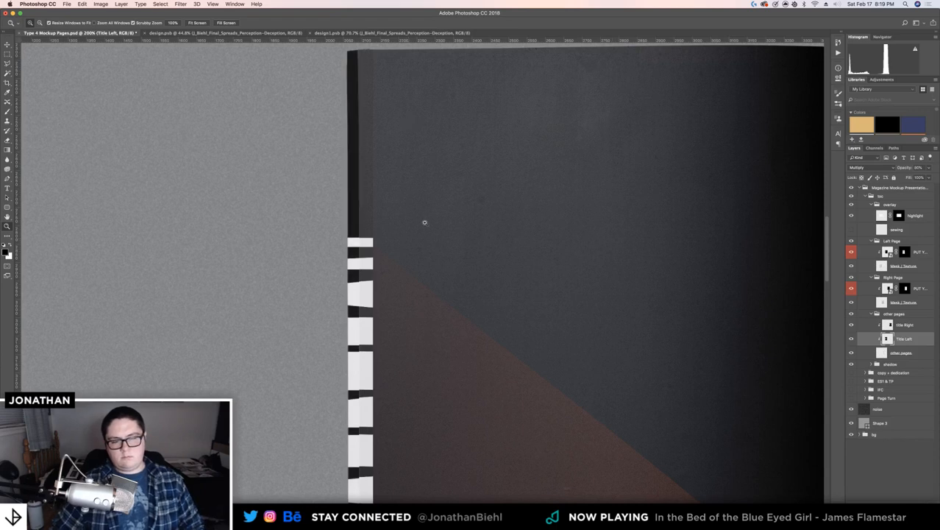
Compare the tone of the Title Left strip with the adjoining page along the upper and lower outer edge
click(353, 170)
click(420, 180)
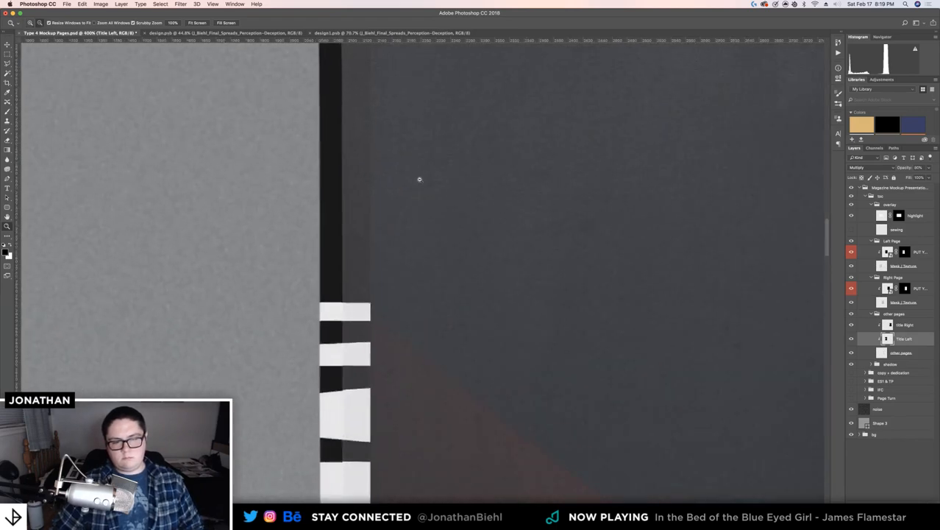
alt+click(420, 179)
alt+click(420, 180)
alt+click(420, 179)
alt+click(420, 180)
click(404, 364)
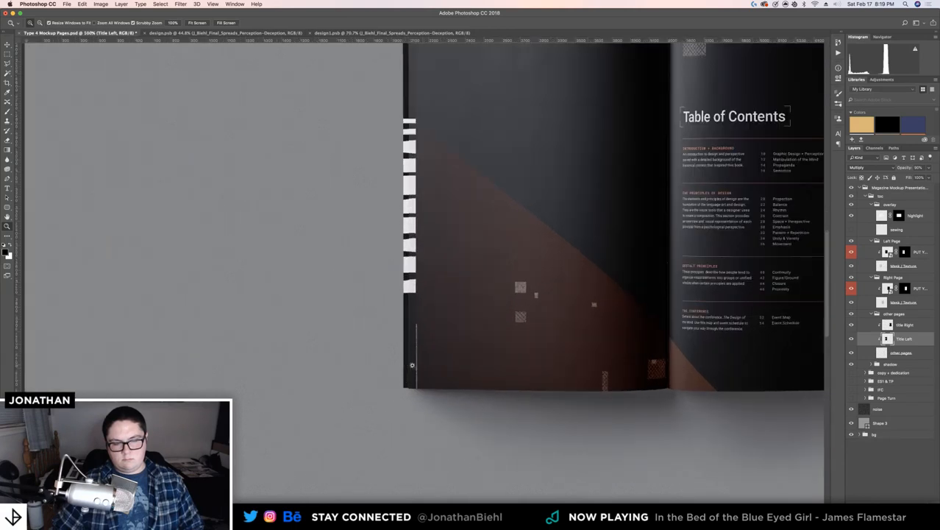
click(405, 364)
click(432, 365)
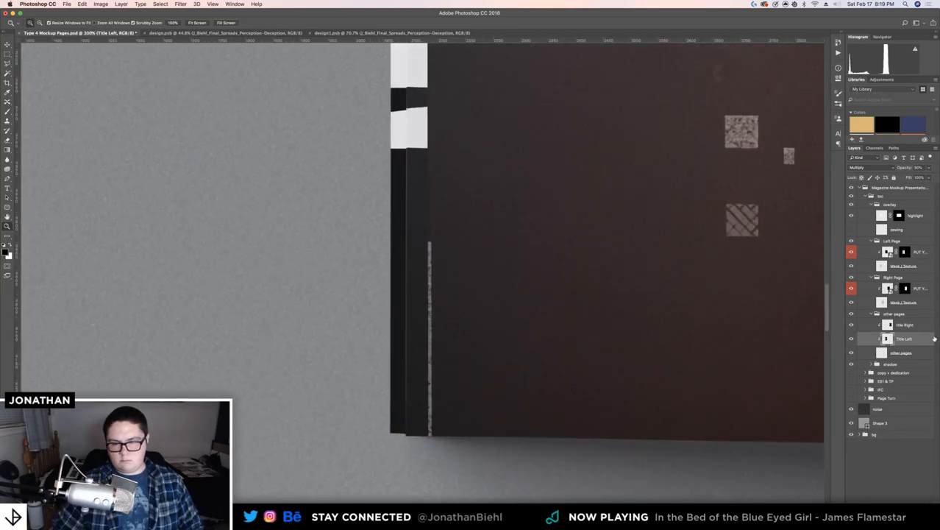
double_click(930, 338)
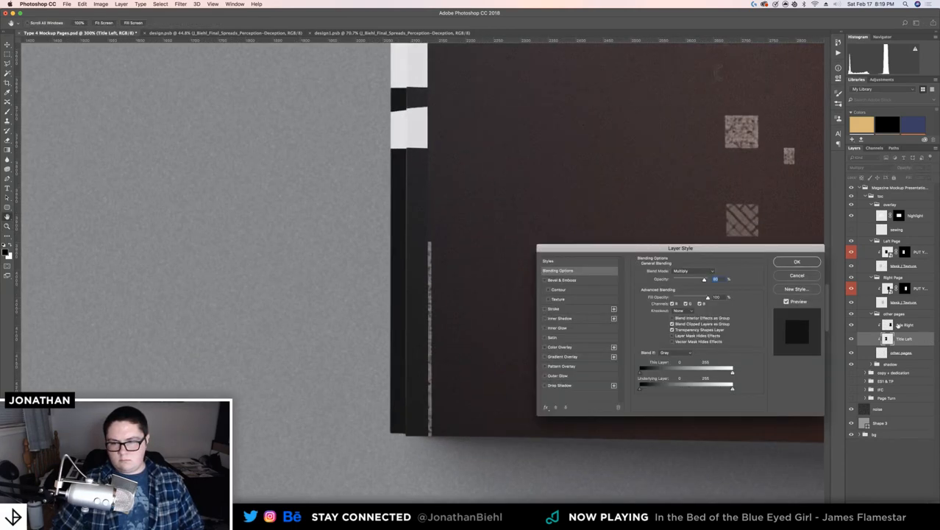
click(809, 278)
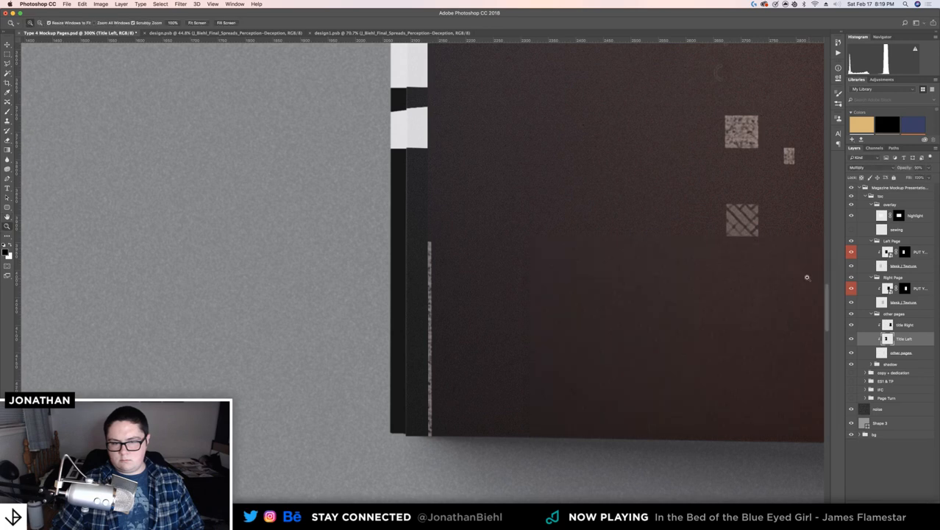
click(803, 276)
Examine the texture and seam where the Title Left strip meets the left page's lower outer edge
drag(273, 322, 276, 322)
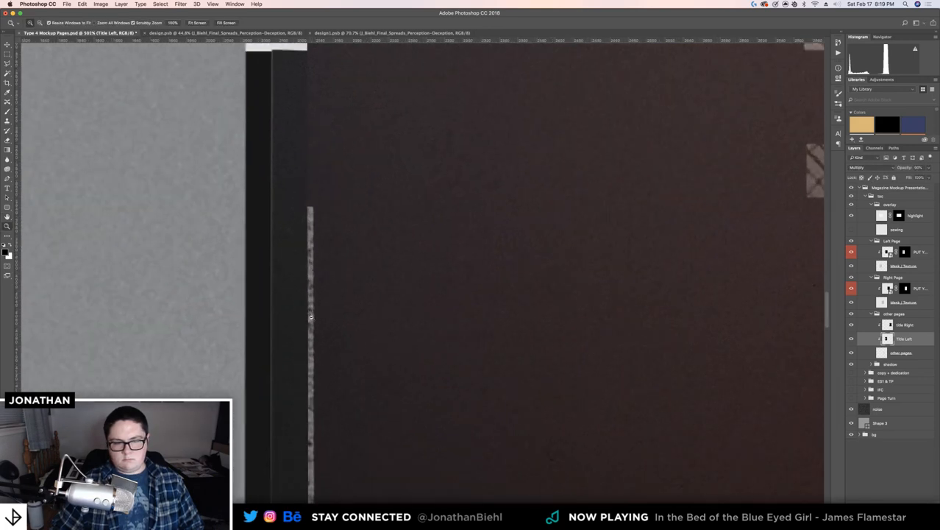
click(283, 313)
click(286, 313)
alt+click(314, 310)
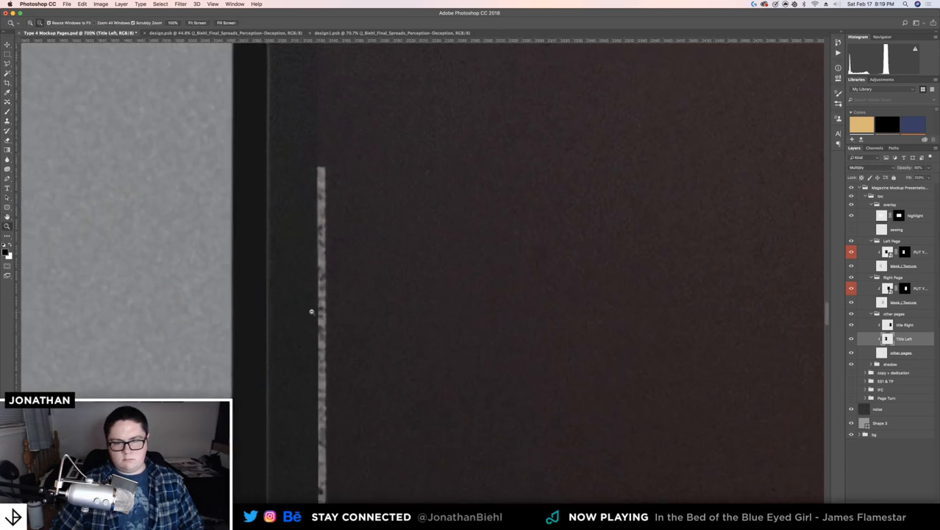
alt+click(314, 311)
alt+click(314, 310)
alt+click(314, 311)
alt+click(314, 310)
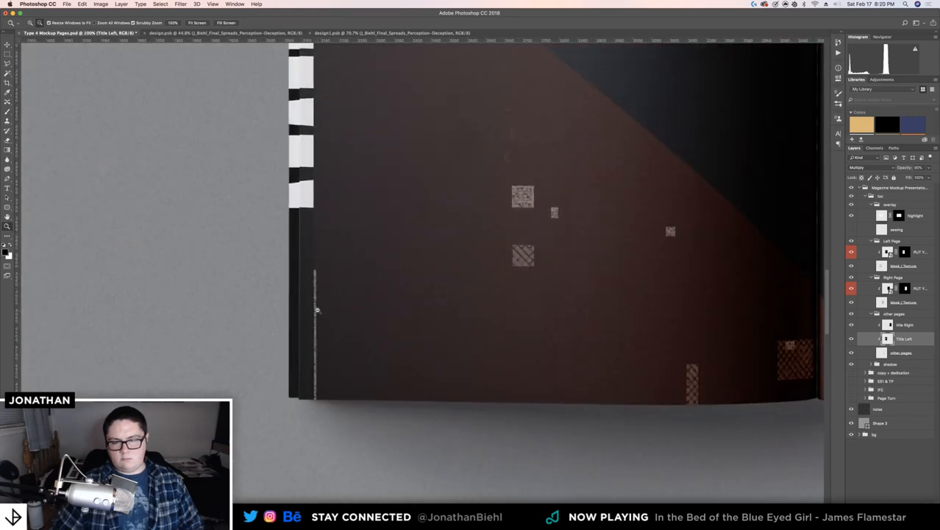
alt+click(315, 310)
drag(461, 225, 502, 226)
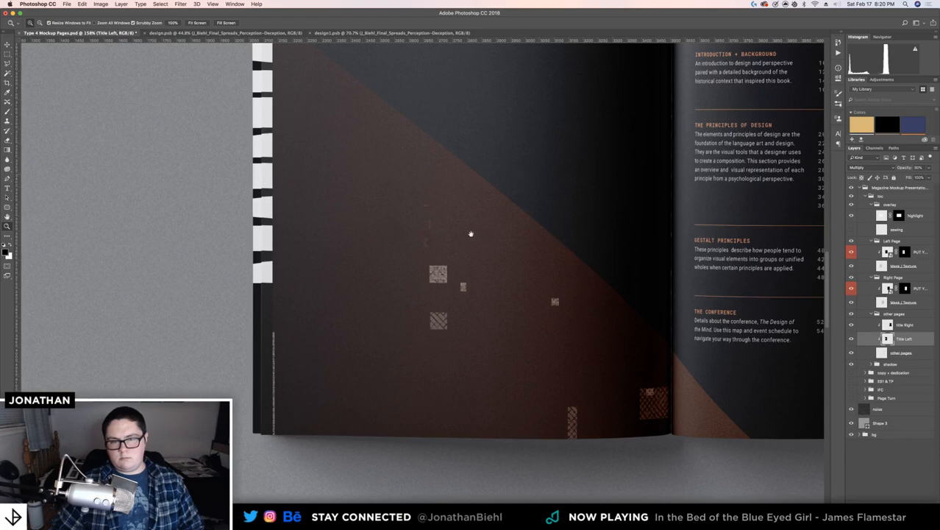
Try adding monochromatic noise with uniform distribution to the Title Left layer at a reduced amount
mouse_move(282, 347)
mouse_down()
mouse_move(297, 350)
mouse_move(285, 350)
mouse_up()
key(v)
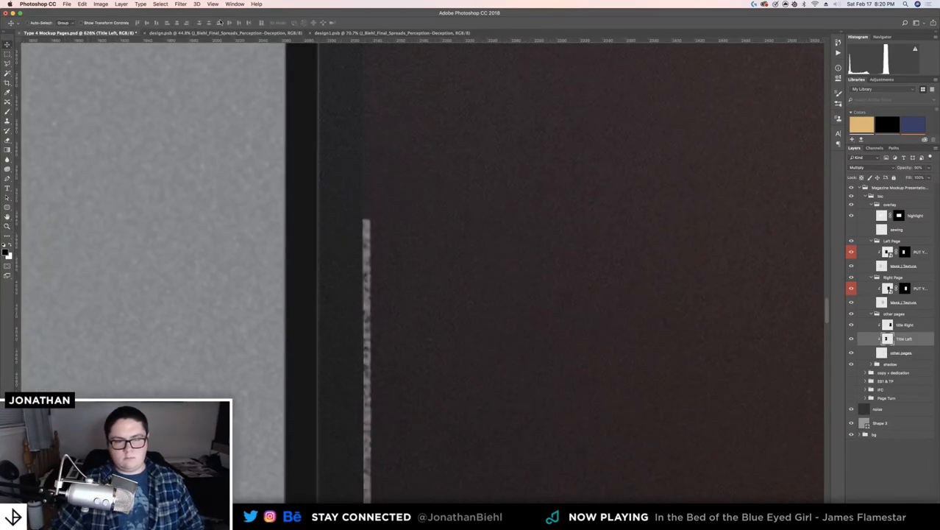
click(180, 3)
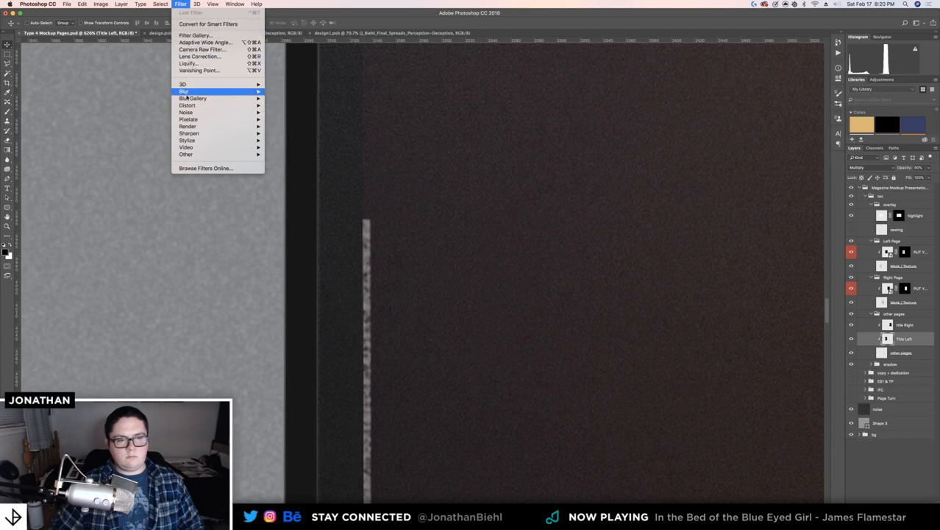
mouse_move(243, 112)
click(273, 113)
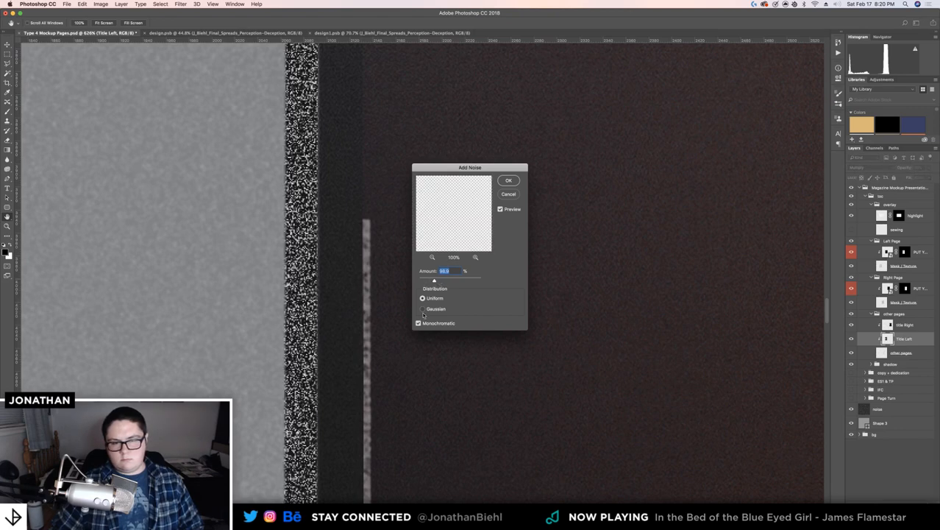
drag(432, 282, 425, 281)
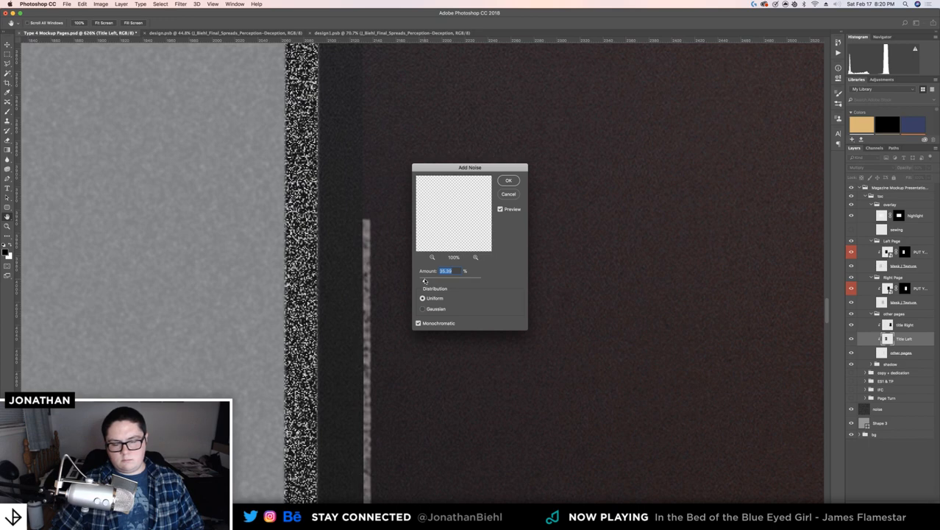
click(503, 195)
click(503, 195)
Examine the lettered outer edge of the right page and compare both page edges across the whole spread
key(z)
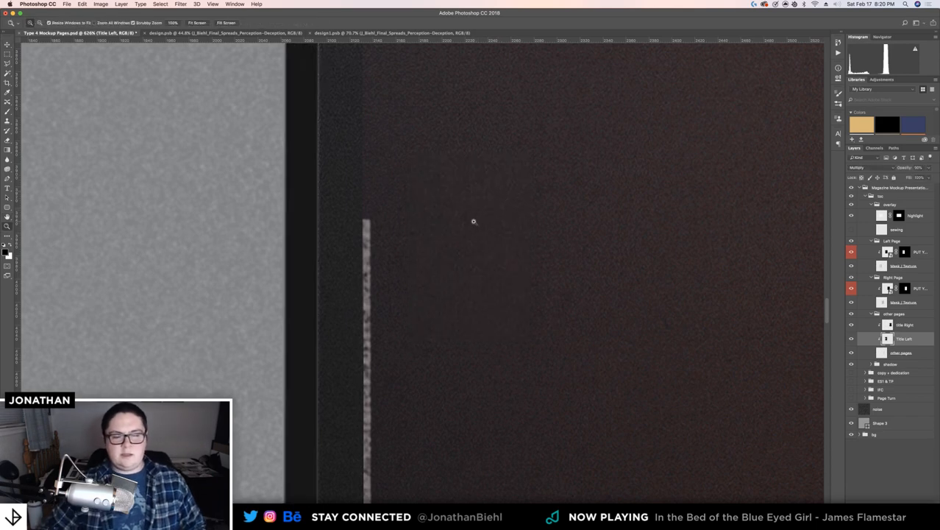
drag(472, 218, 405, 221)
drag(602, 246, 374, 302)
drag(475, 292, 380, 284)
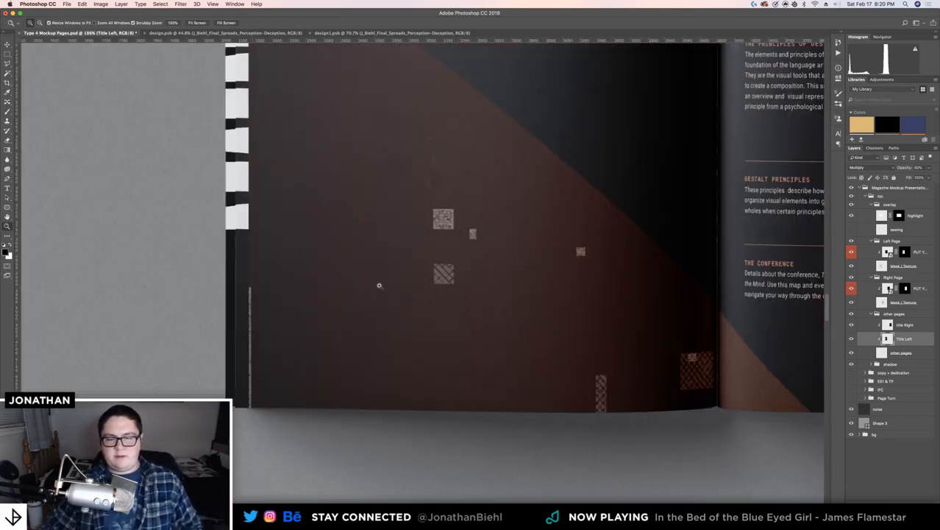
drag(562, 286, 267, 317)
drag(403, 287, 560, 272)
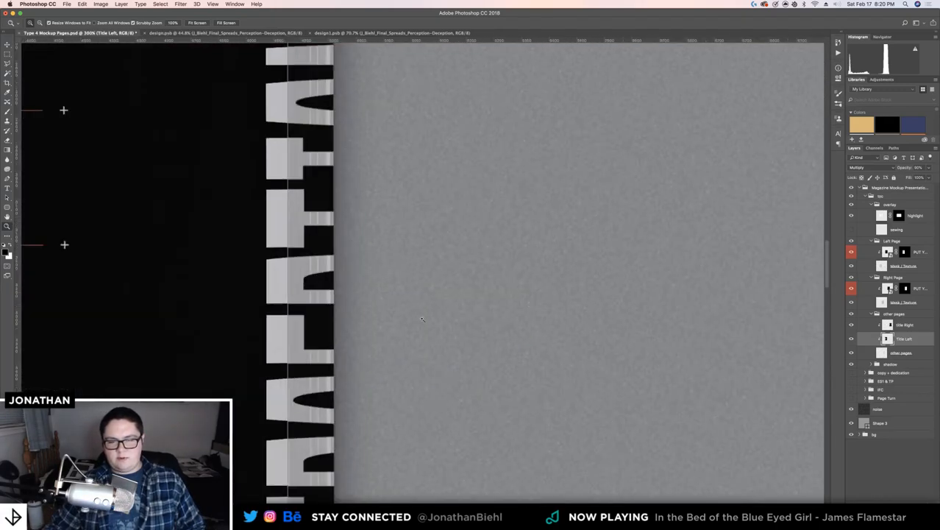
click(311, 326)
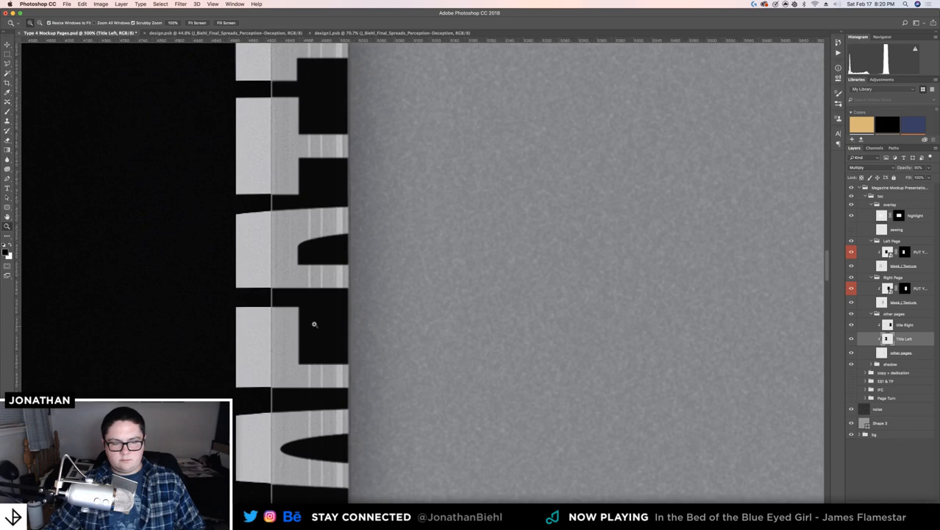
alt+click(324, 223)
alt+click(324, 223)
alt+click(324, 223)
alt+click(324, 223)
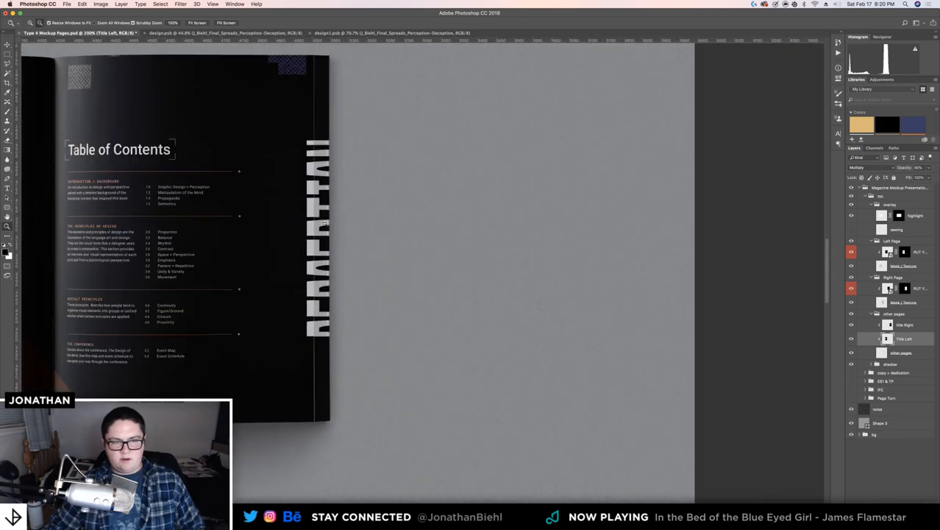
drag(324, 223, 166, 248)
drag(405, 233, 726, 203)
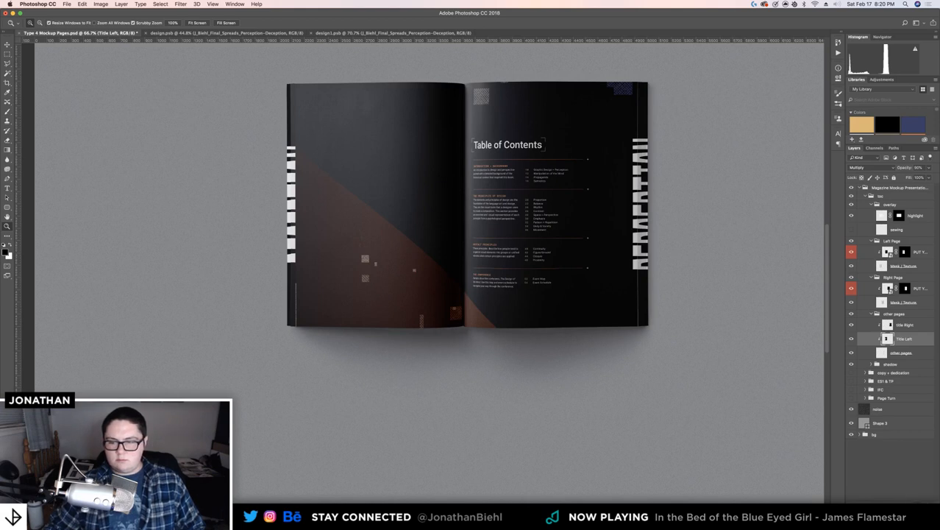
Add a clipped layer above Title Left and fill a rectangular selection over the left page's outer edge with black
click(918, 500)
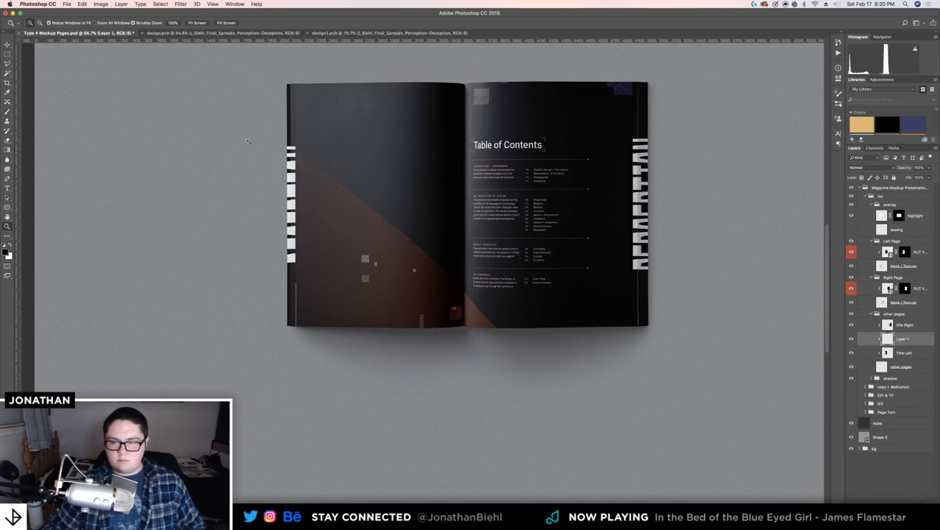
key(m)
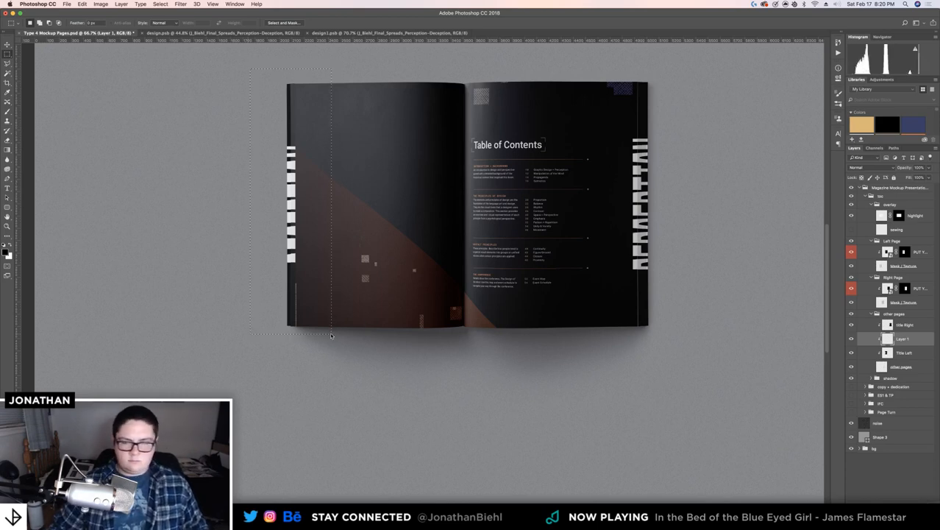
key(alt+BackSpace)
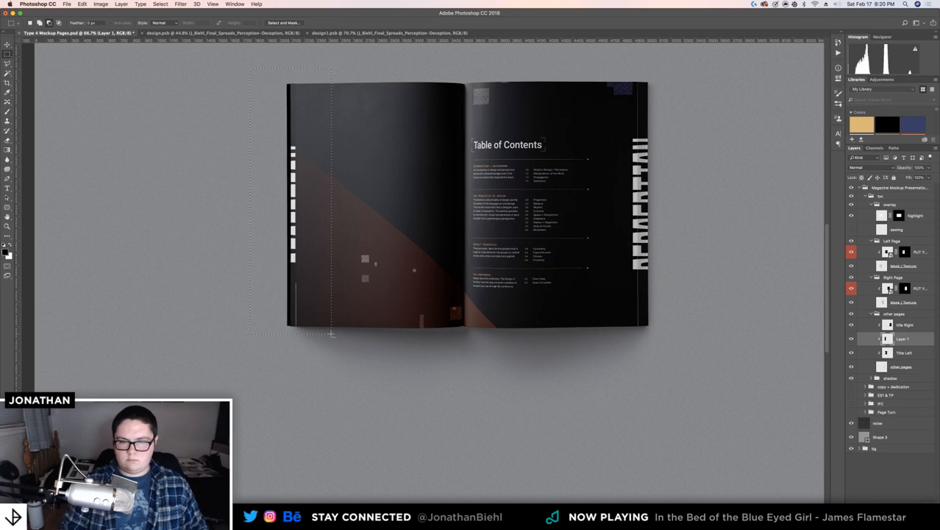
key(super+d)
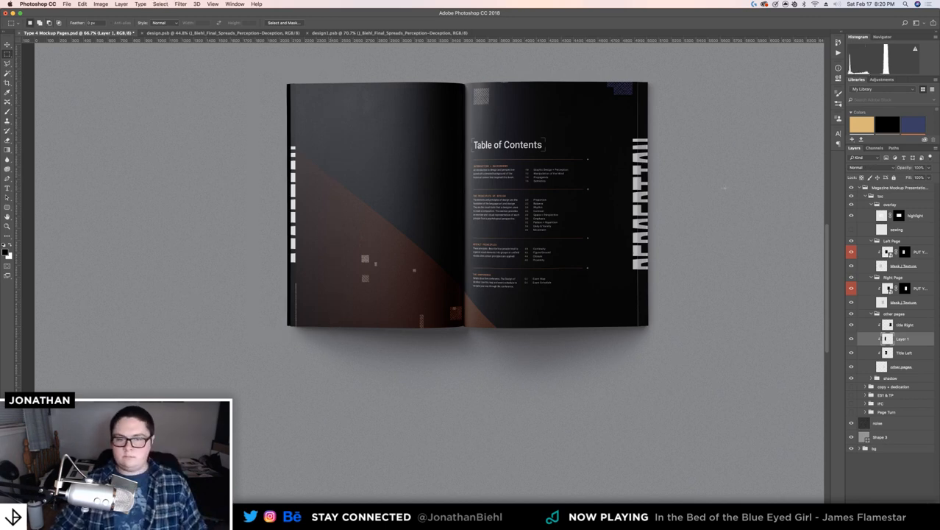
Set the blending mode of the new black-filled layer above Title Left to Screen
key(z)
click(287, 236)
click(320, 224)
click(320, 223)
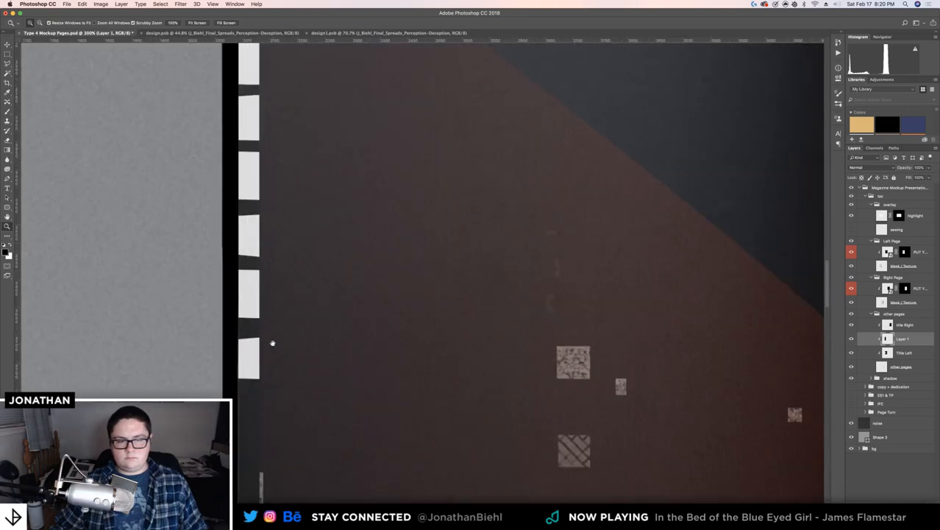
drag(254, 494, 345, 303)
click(345, 303)
click(340, 250)
click(340, 250)
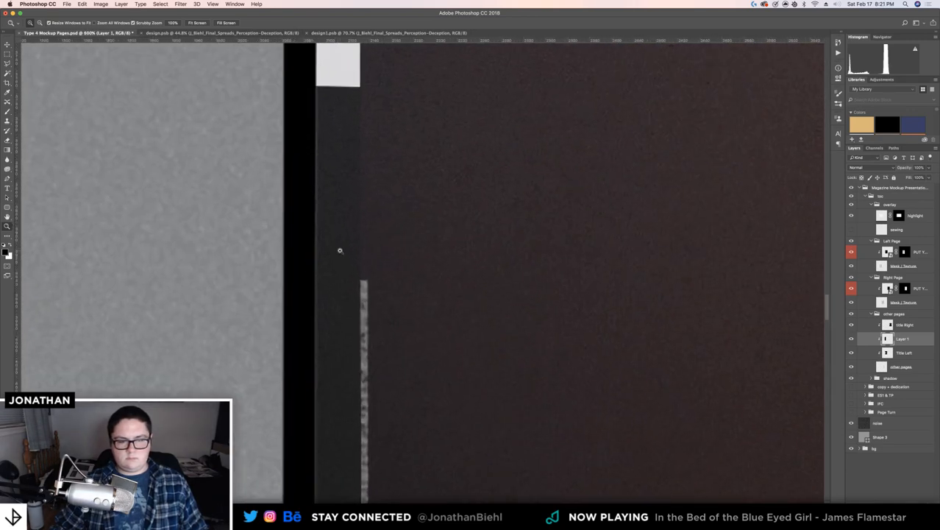
key(v)
click(160, 5)
mouse_move(181, 4)
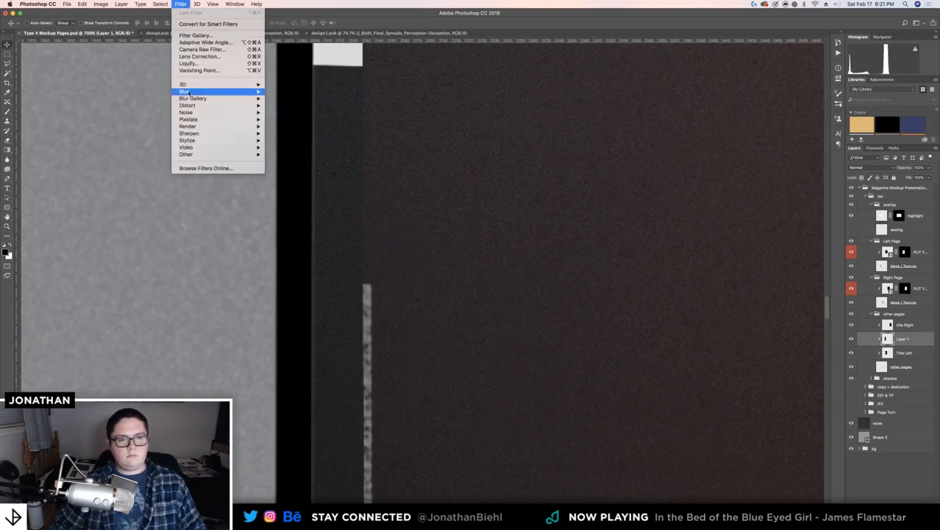
mouse_move(221, 112)
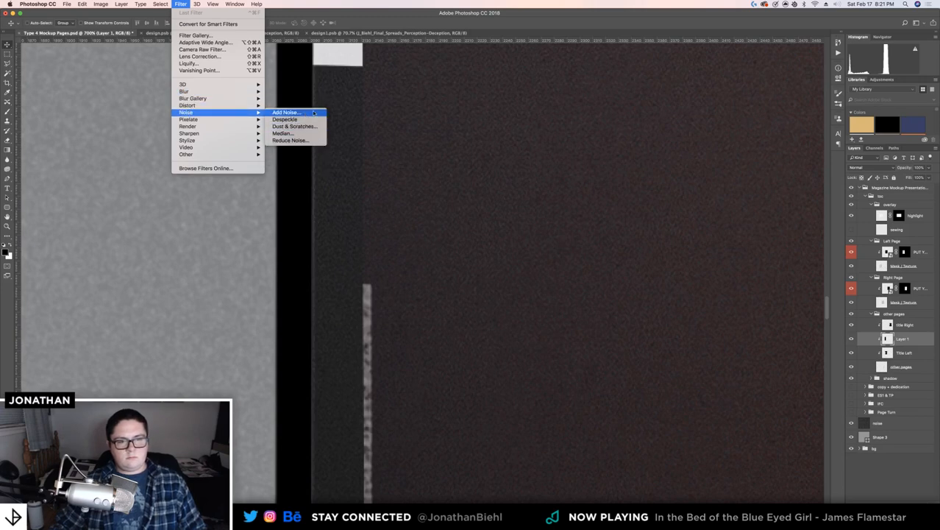
click(872, 167)
click(872, 168)
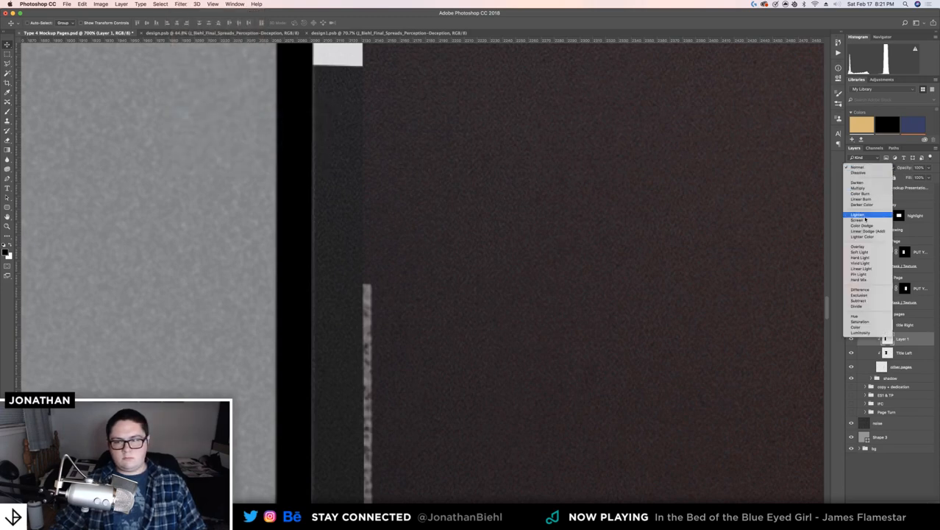
click(864, 220)
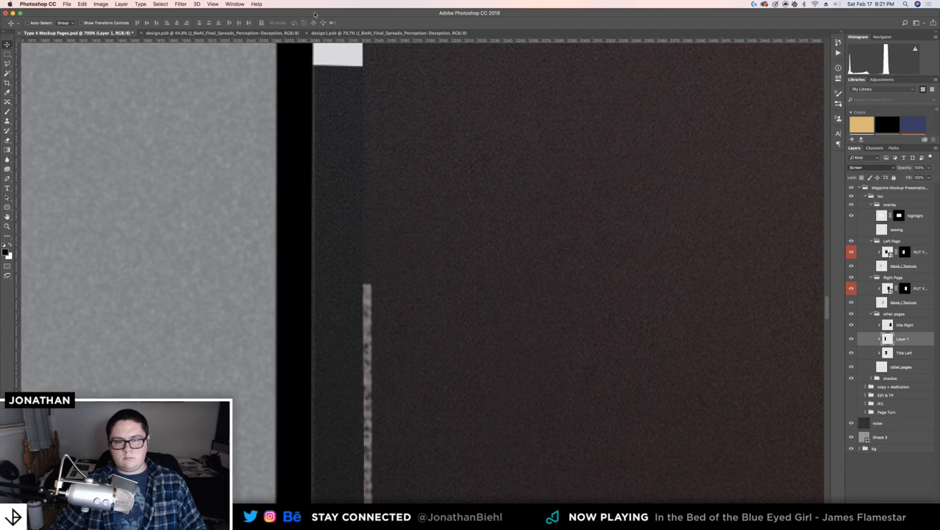
Add a low amount of monochromatic noise with uniform distribution to the Screen layer over the left page's edge
click(188, 4)
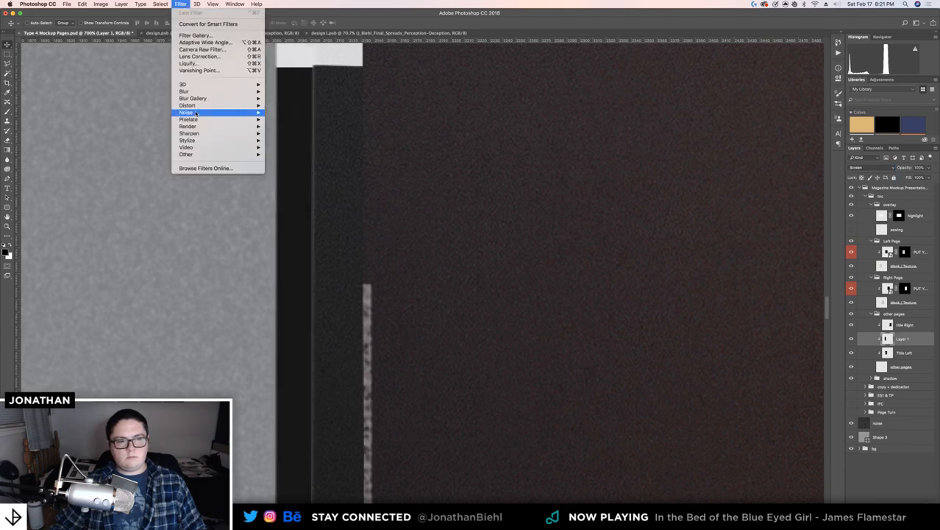
mouse_move(204, 108)
click(283, 111)
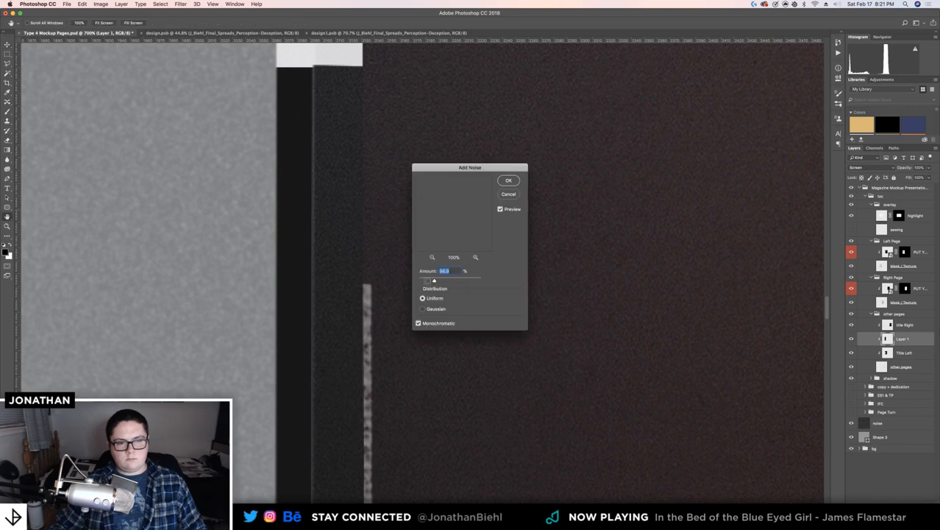
drag(434, 281, 421, 282)
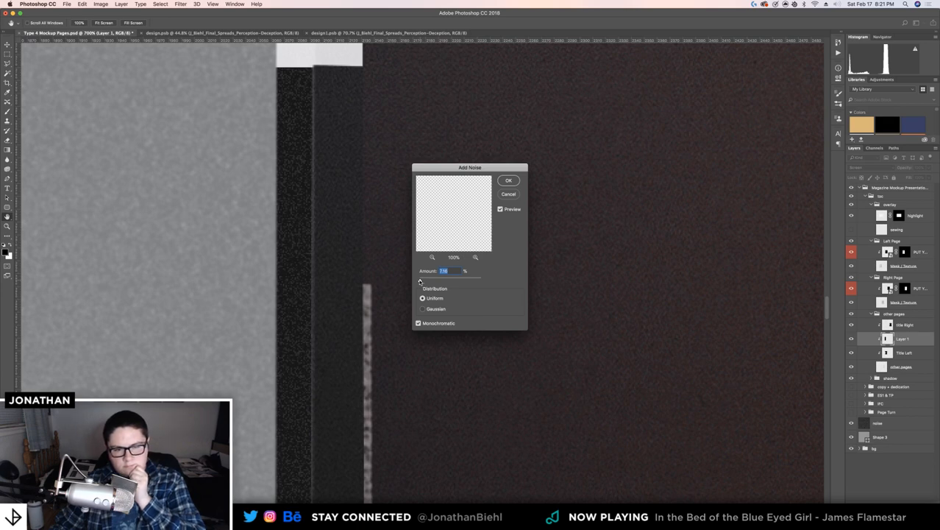
drag(419, 282, 419, 282)
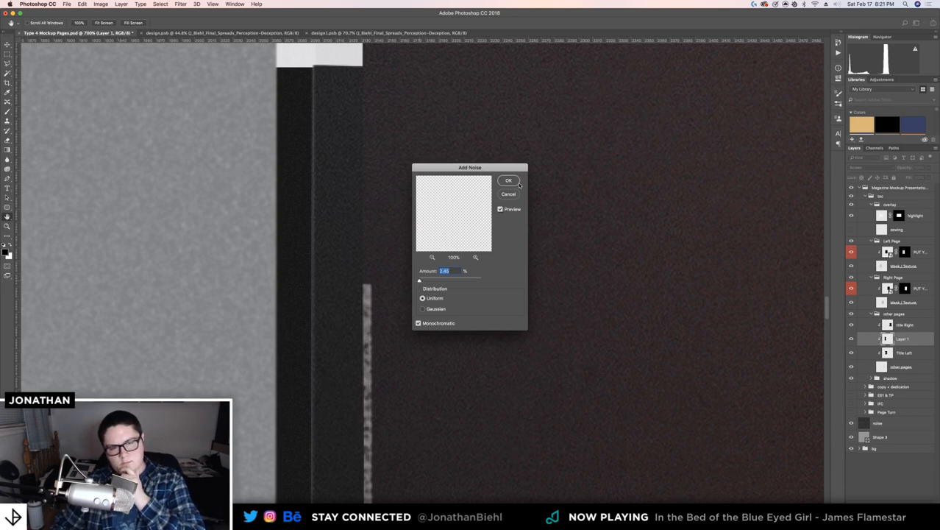
text(1)
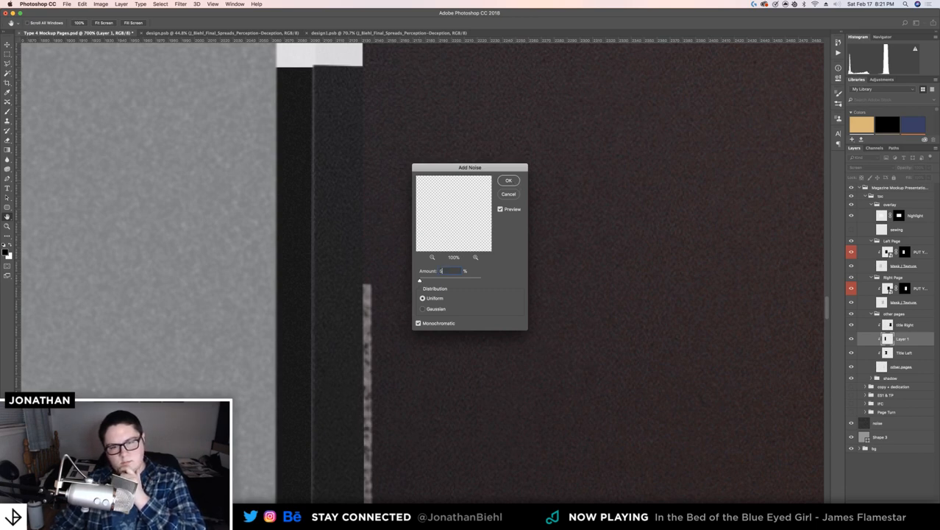
click(507, 181)
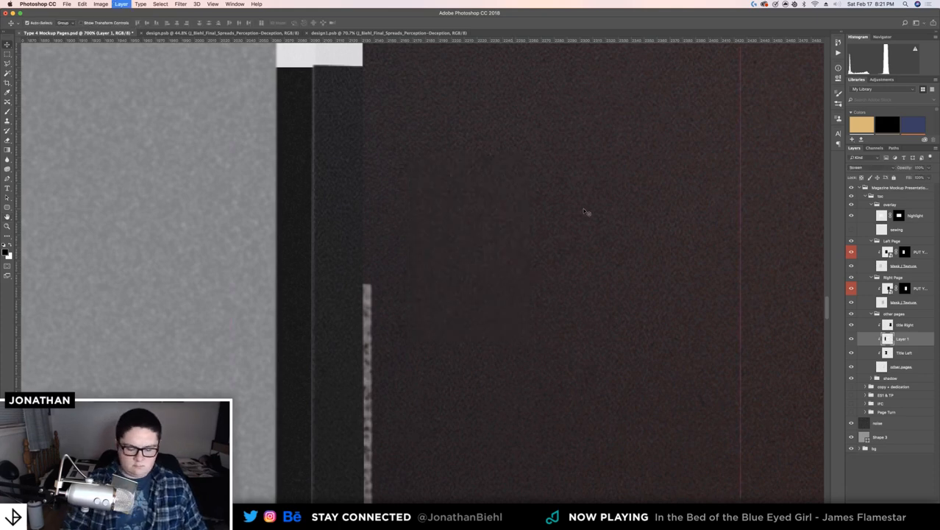
Try duplicating the Screen noise layer, discarding the copy and clipping the title Right layer again
key(super+j)
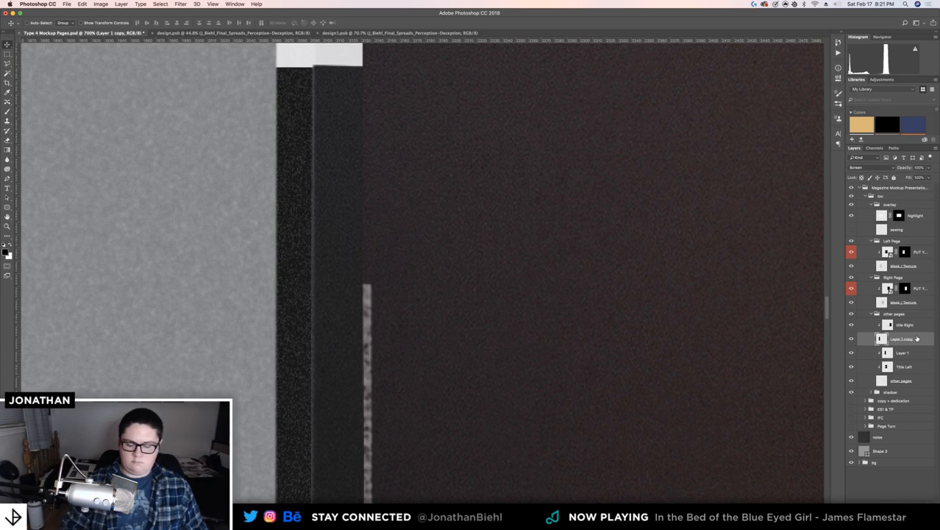
key(BackSpace)
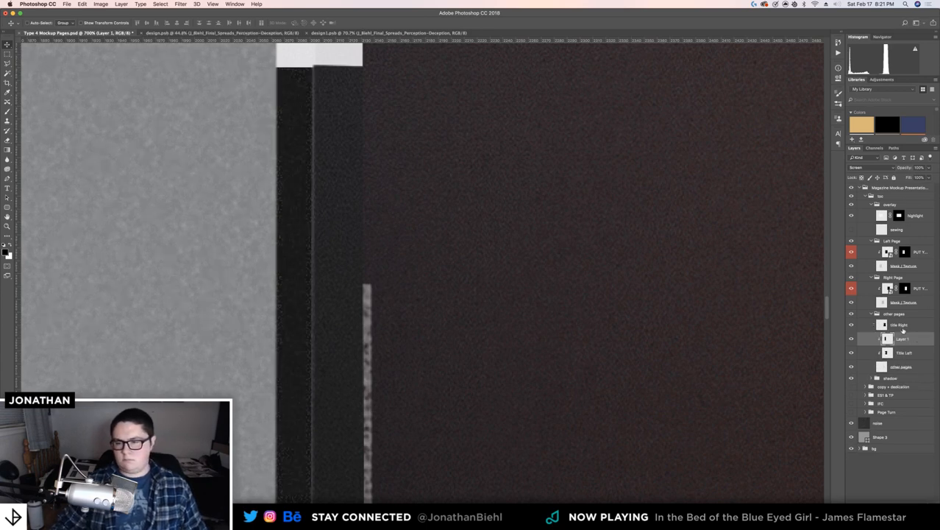
right_click(899, 331)
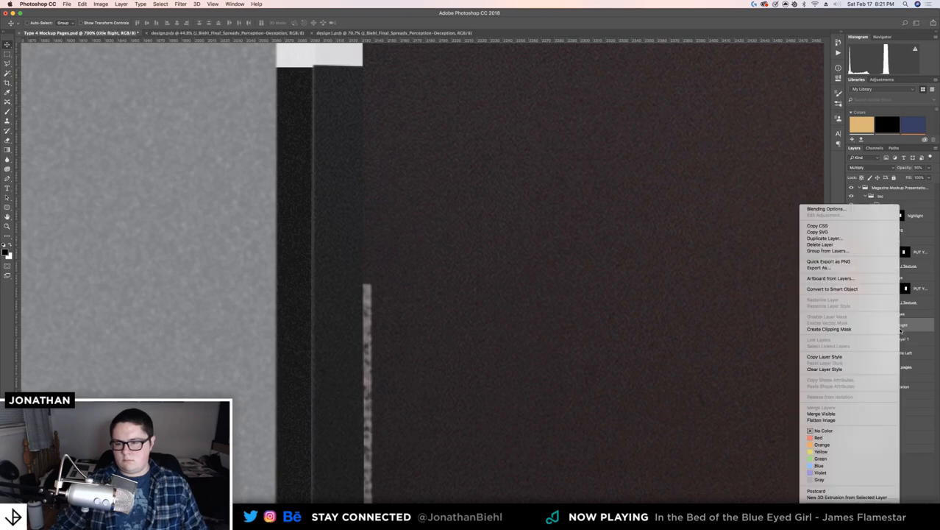
click(858, 329)
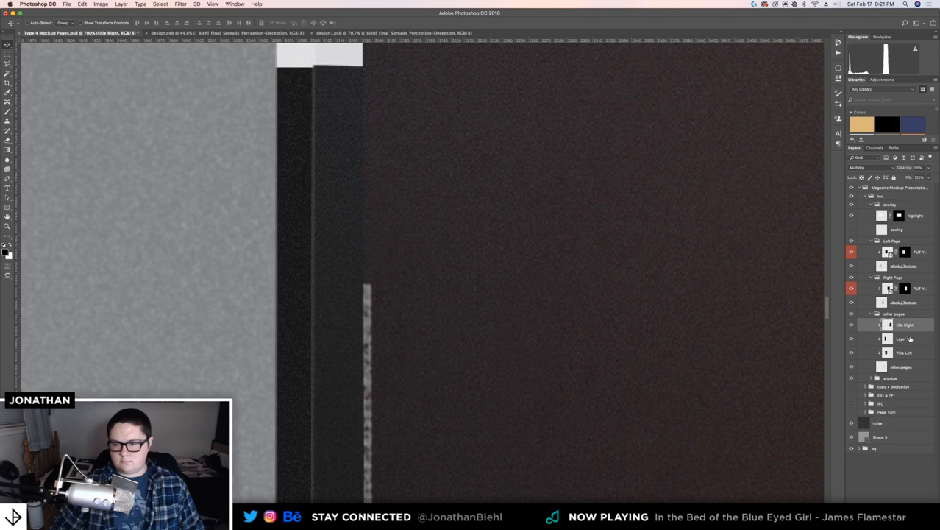
Raise the lightness of the Title Left layer to +7 with a Hue/Saturation adjustment
click(910, 340)
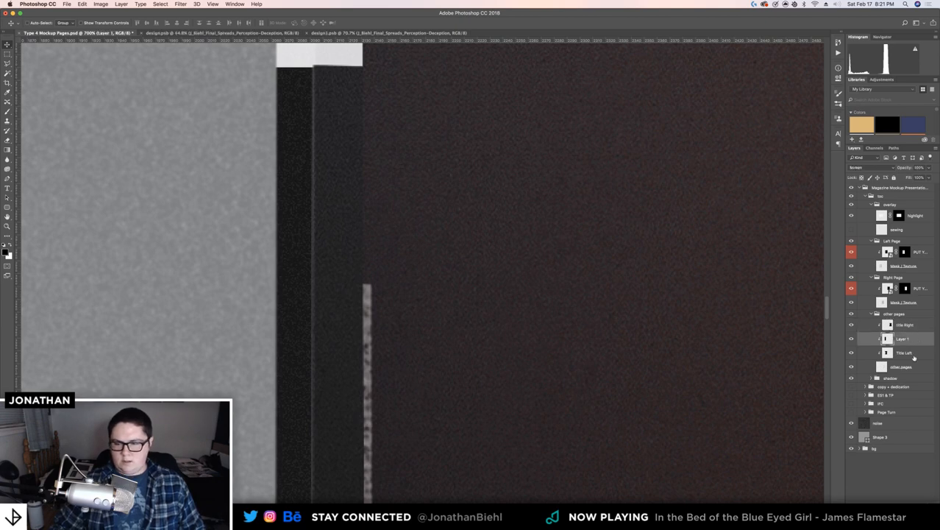
click(914, 355)
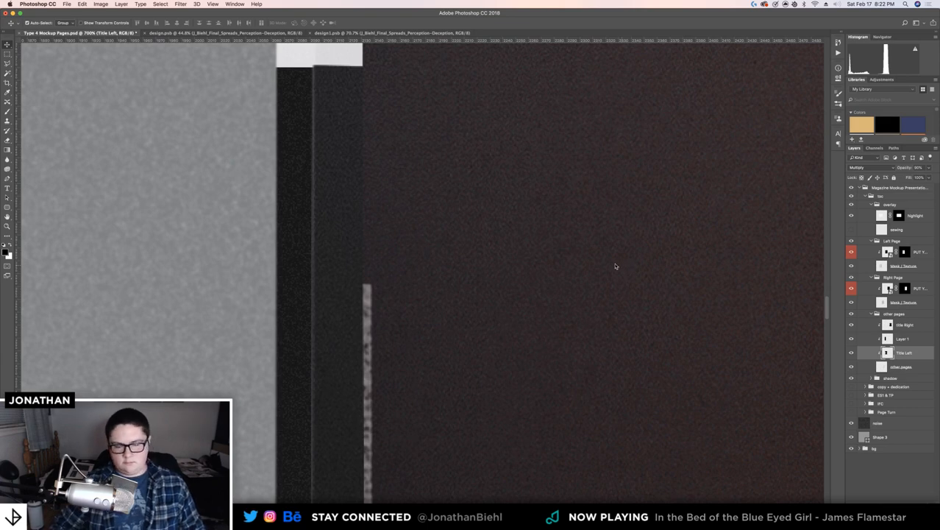
key(super+u)
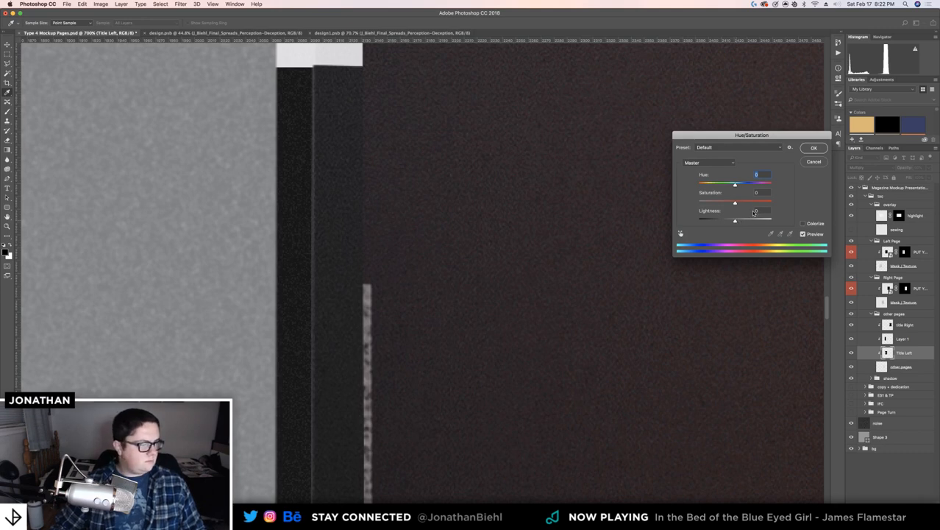
click(762, 213)
key(Down)
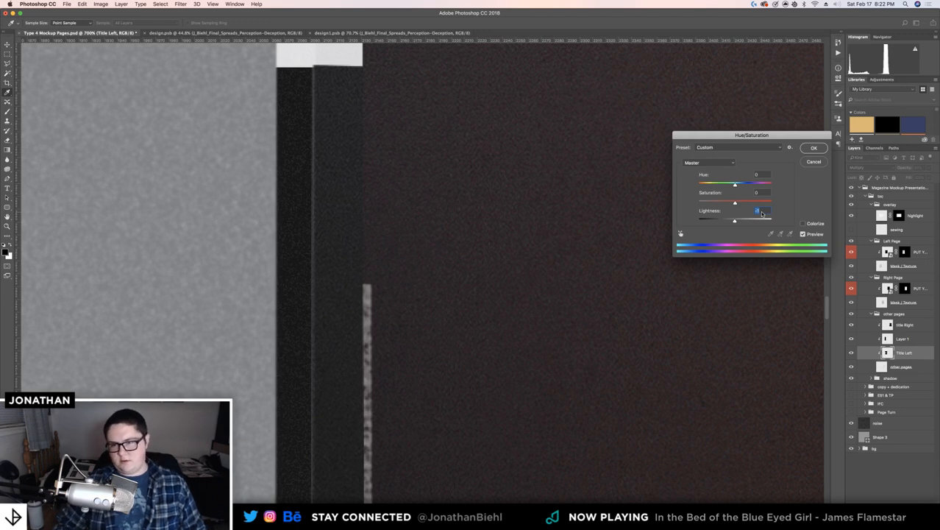
key(Up)
key(Up)
key(Up)
key(Up)
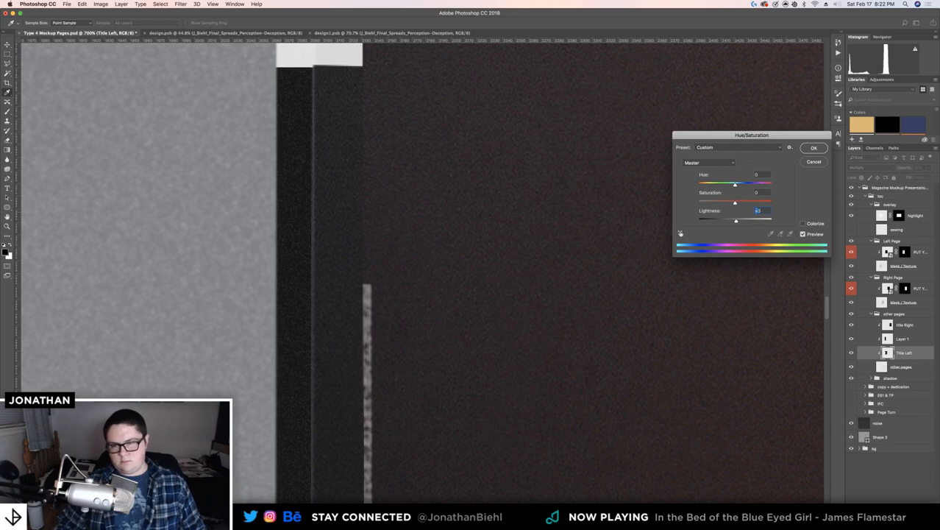
key(shift+Up)
key(shift+Up)
key(shift+Up)
key(shift+Up)
key(shift+Up)
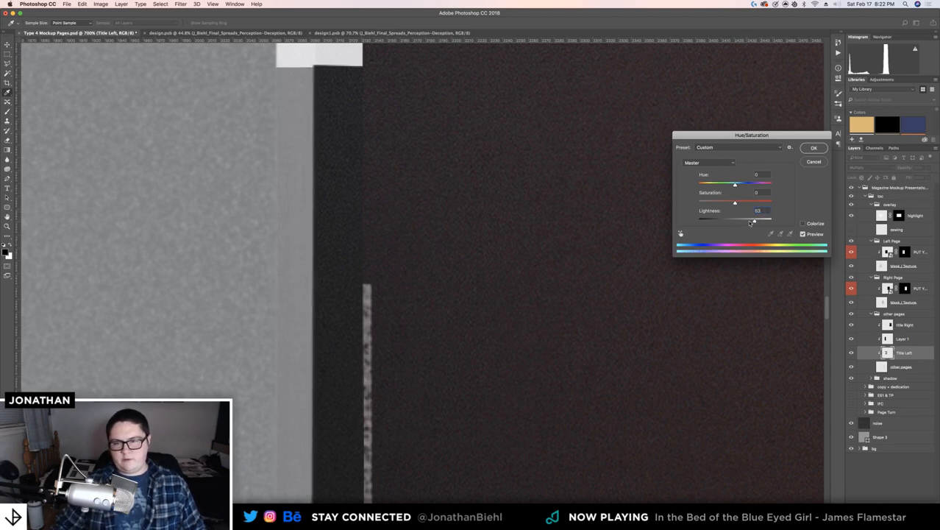
drag(754, 221, 737, 224)
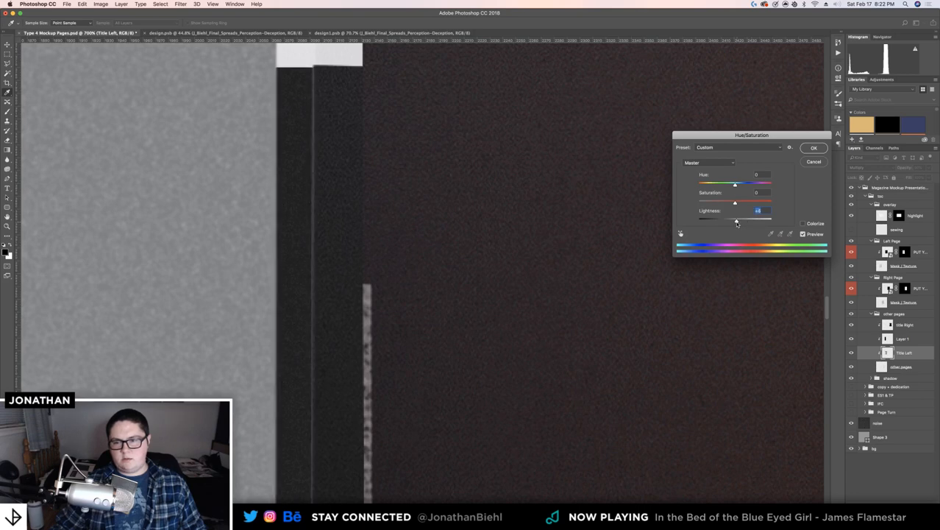
drag(736, 223, 738, 223)
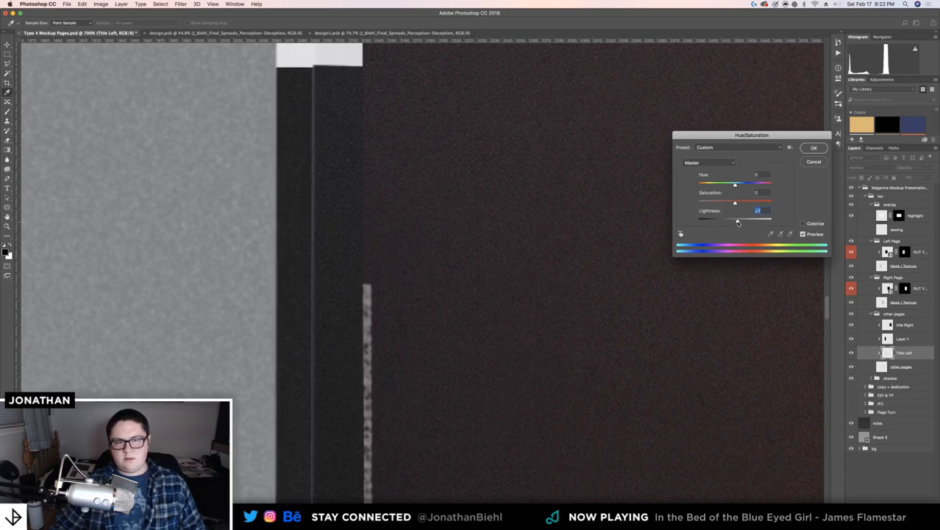
Try the Colorize option in the Title Left layer's Hue/Saturation adjustment
click(803, 225)
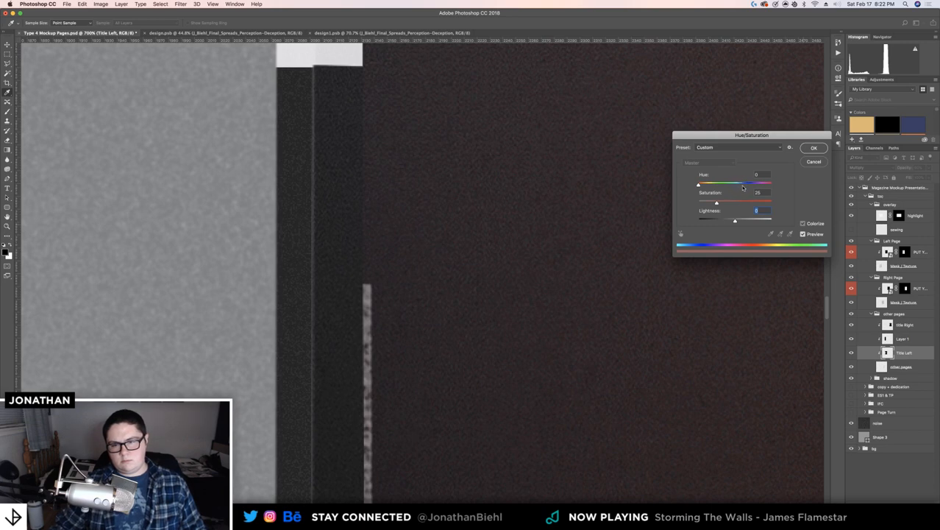
key(super+z)
key(super+z)
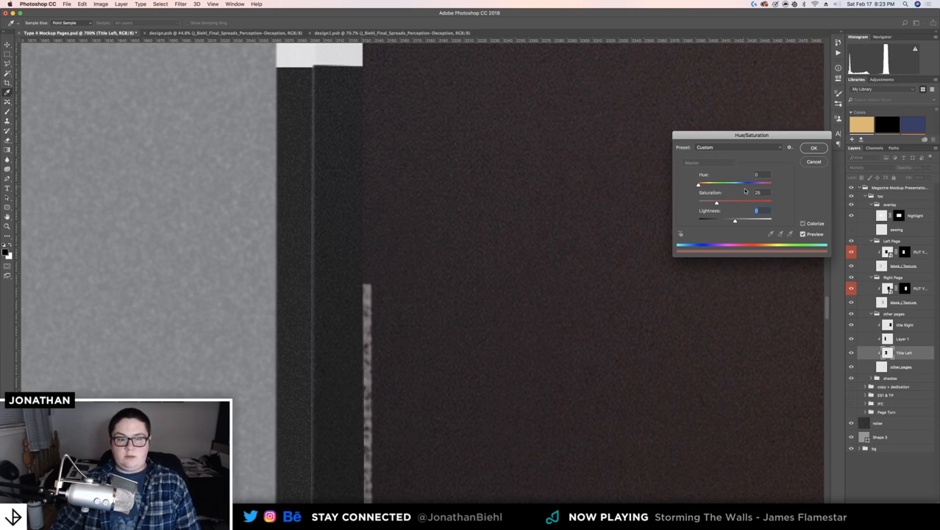
key(super+z)
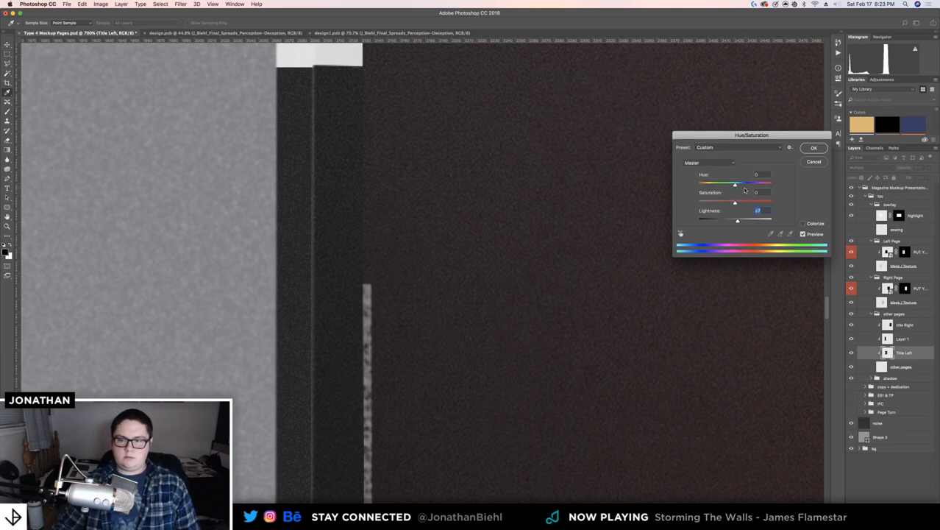
Try raising the hue of the Title Left layer to +22 in the Hue/Saturation adjustment
click(743, 189)
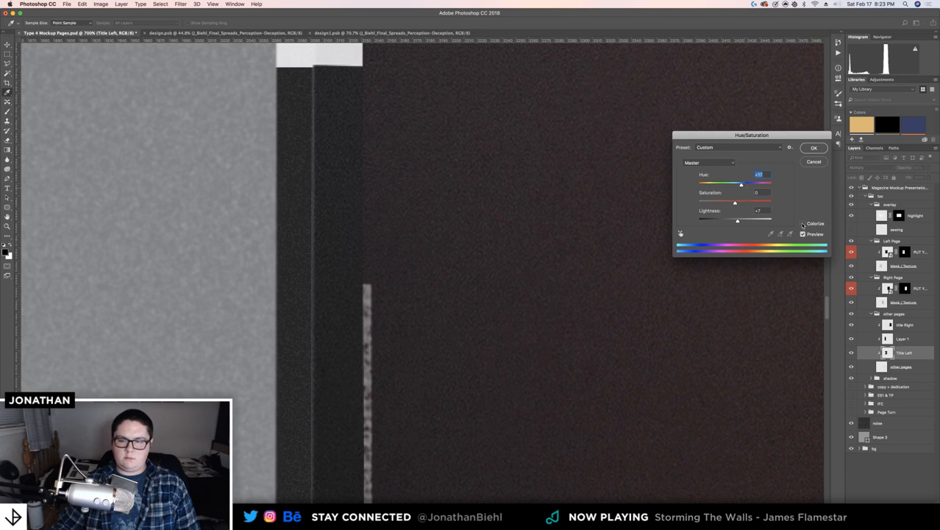
key(Up)
key(Up)
key(Up)
drag(787, 137, 459, 173)
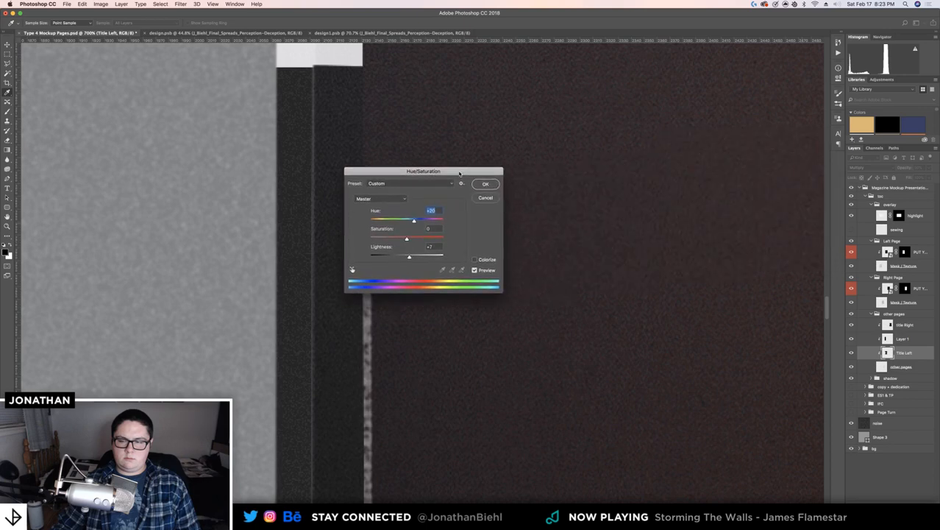
key(Up)
key(Up)
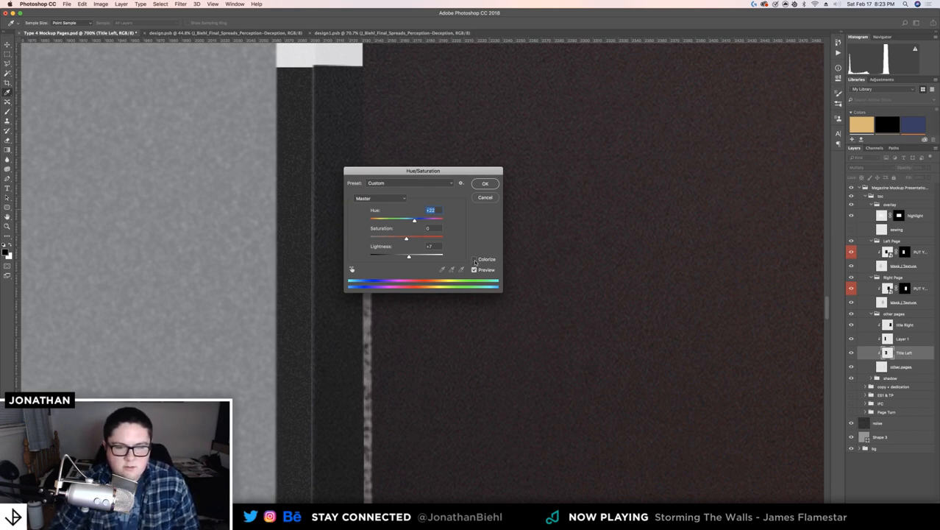
Try lowering the Title Left layer's hue to +4, keeping the same Hue/Saturation adjustment open
key(Down)
key(Down)
key(Down)
key(Down)
key(Down)
key(Down)
key(Down)
key(Down)
key(Down)
key(Down)
key(Down)
key(Down)
key(Down)
key(Down)
key(Down)
key(Down)
key(Down)
key(Down)
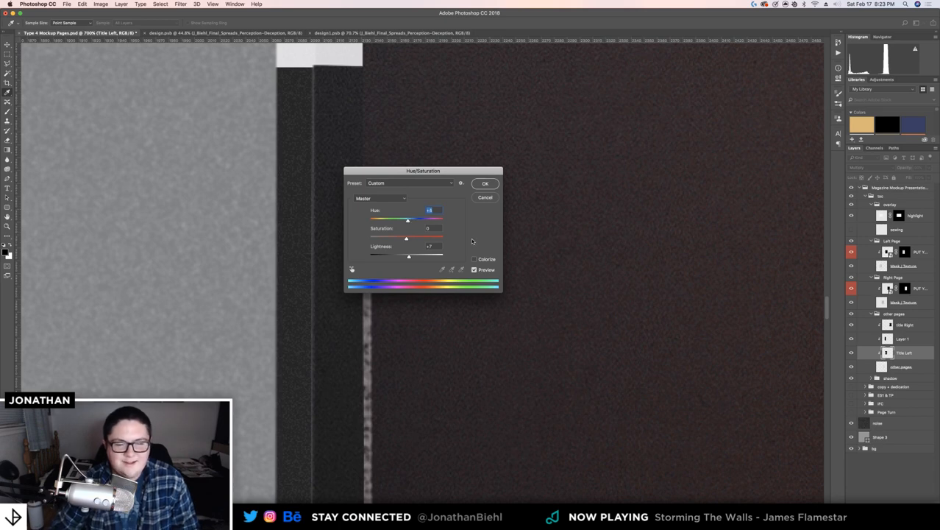
Raise the Title Left layer's hue to +33, with the Hue/Saturation dialog moved slightly aside from the edge strip
drag(447, 171, 471, 173)
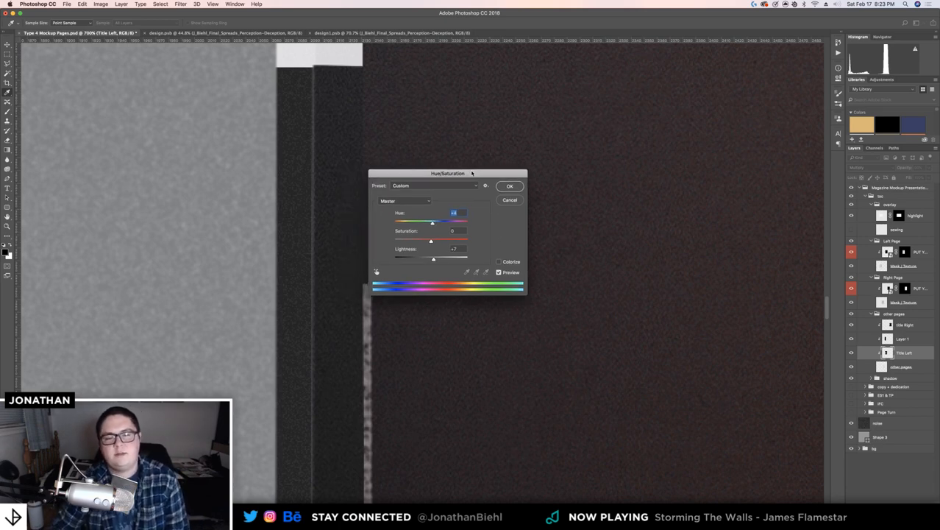
key(Up)
key(Up)
key(Up)
key(Up)
key(Up)
key(Up)
key(Up)
key(Up)
key(Up)
key(Up)
key(Up)
key(Up)
key(Up)
key(Up)
key(Up)
key(Up)
key(Up)
key(Up)
key(Up)
key(Up)
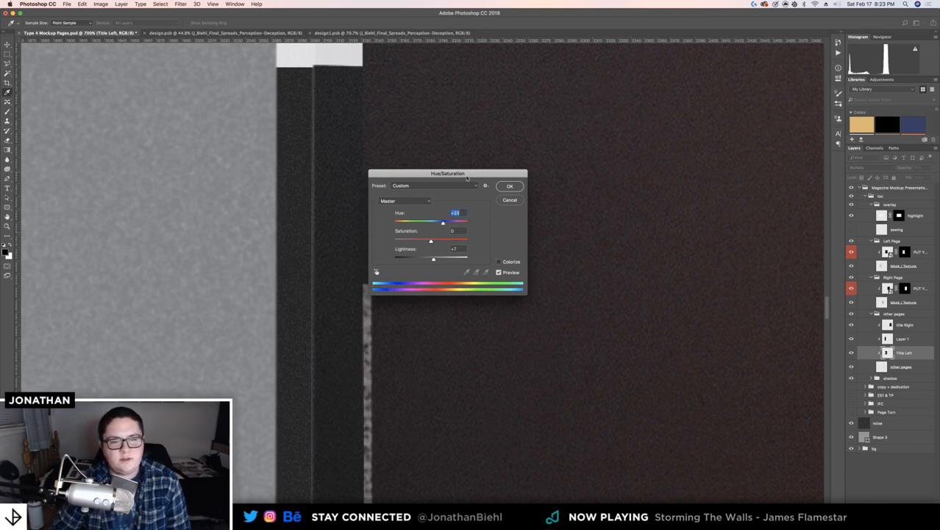
Compare the Title Left edge strip with and without the Colorize option of the Hue/Saturation adjustment
key(o)
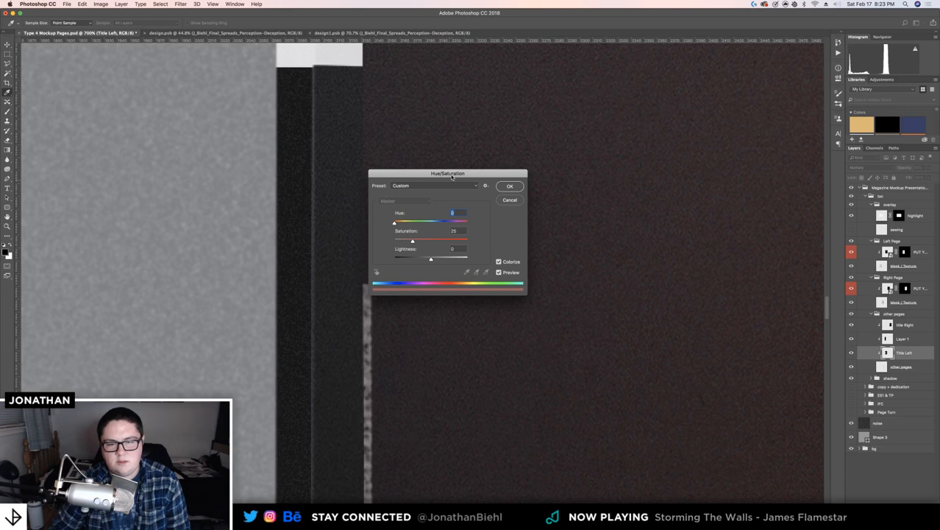
key(o)
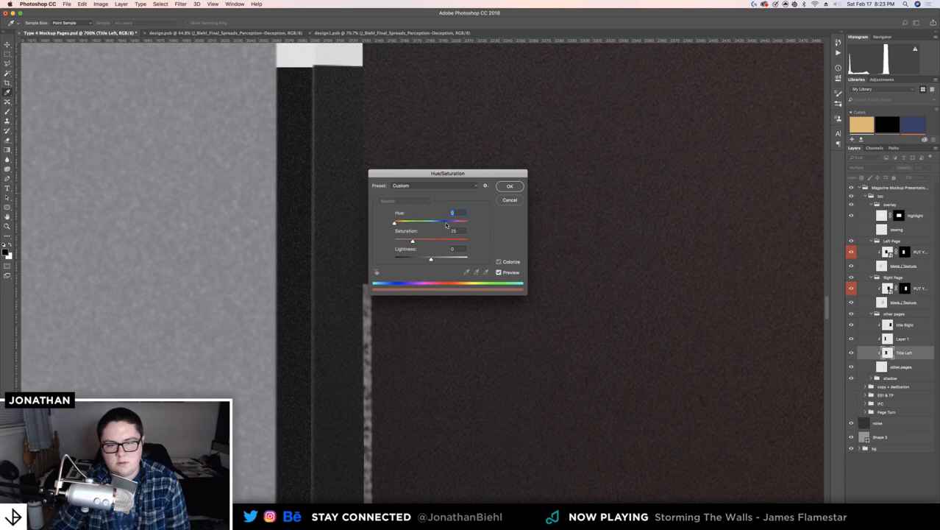
key(super+z)
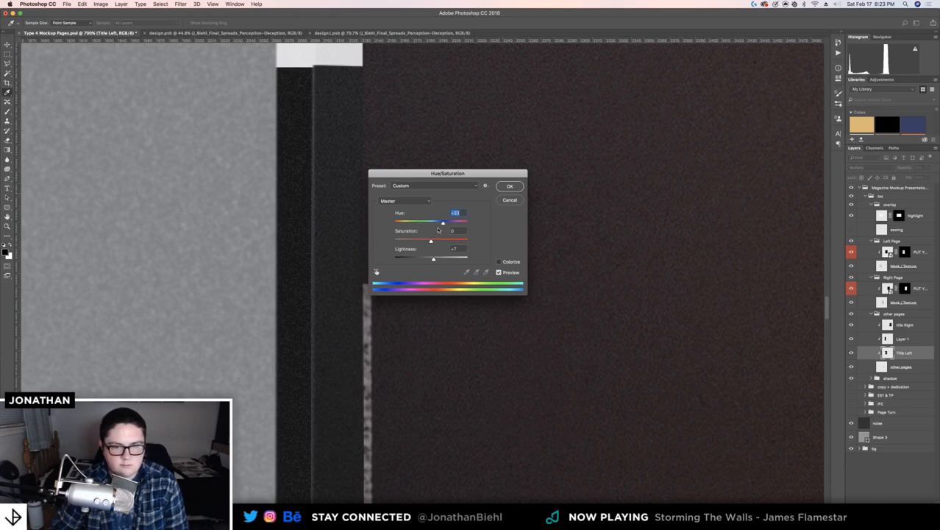
key(super+z)
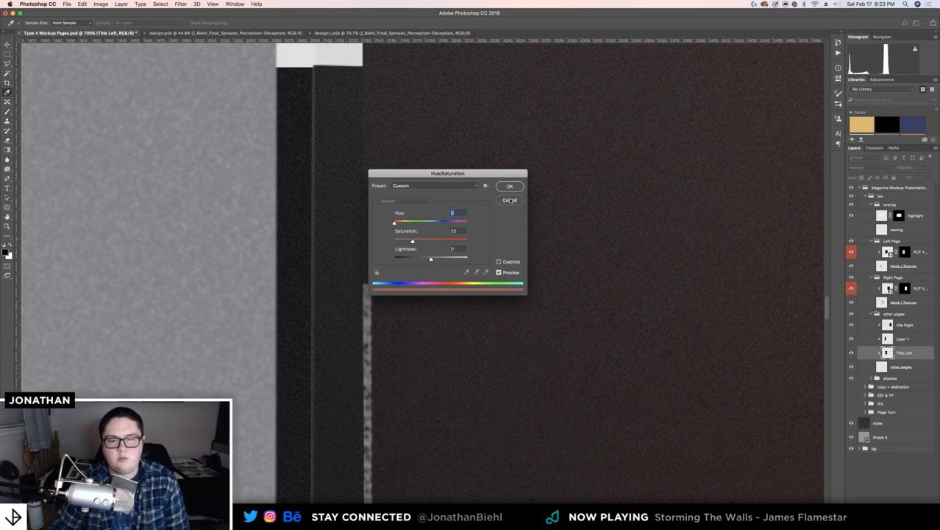
key(super+z)
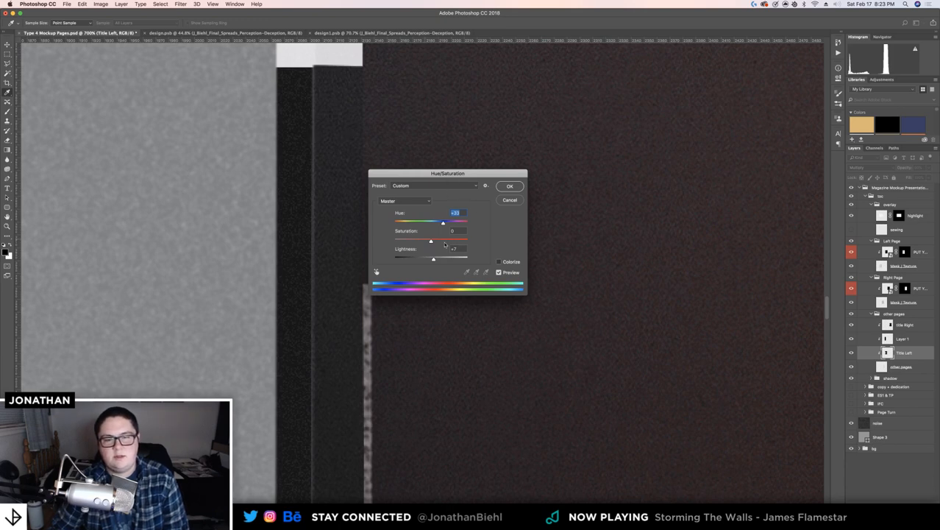
key(super+z)
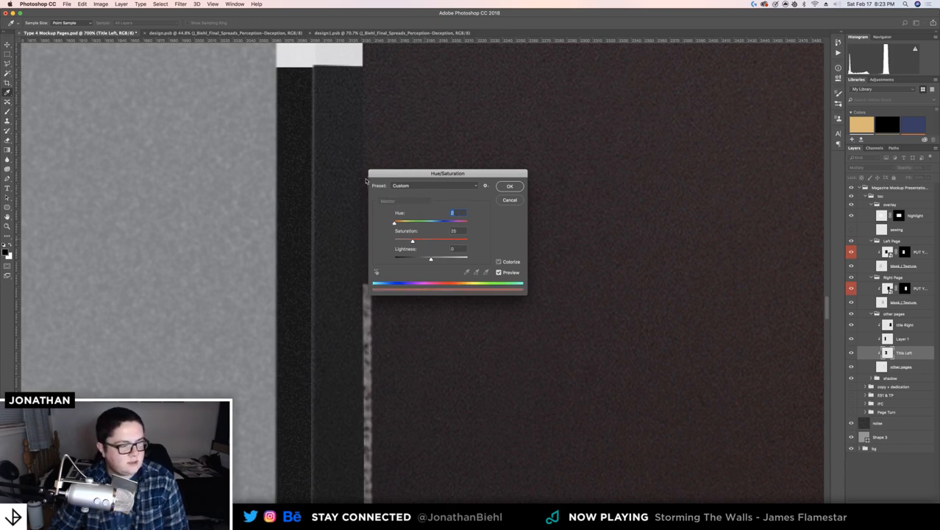
mouse_move(456, 175)
mouse_down()
mouse_move(307, 170)
mouse_move(455, 157)
mouse_up()
key(super+z)
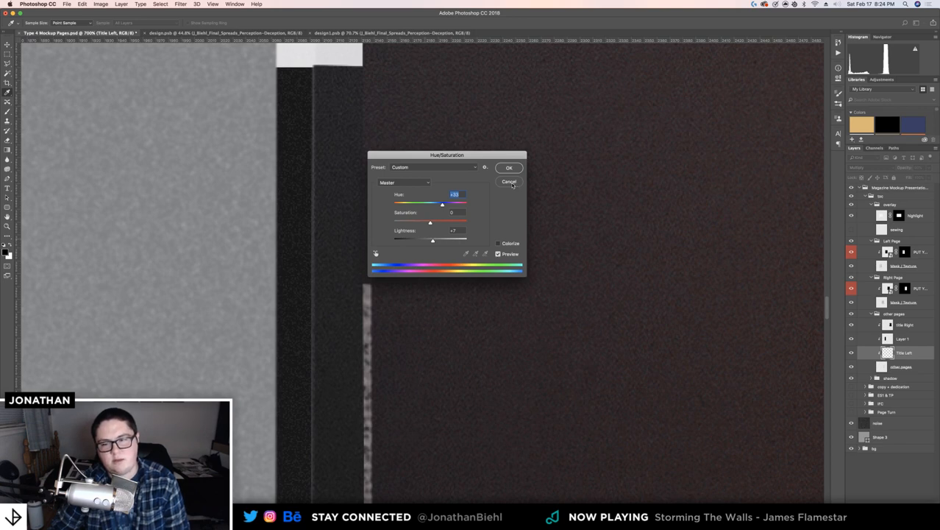
key(super+z)
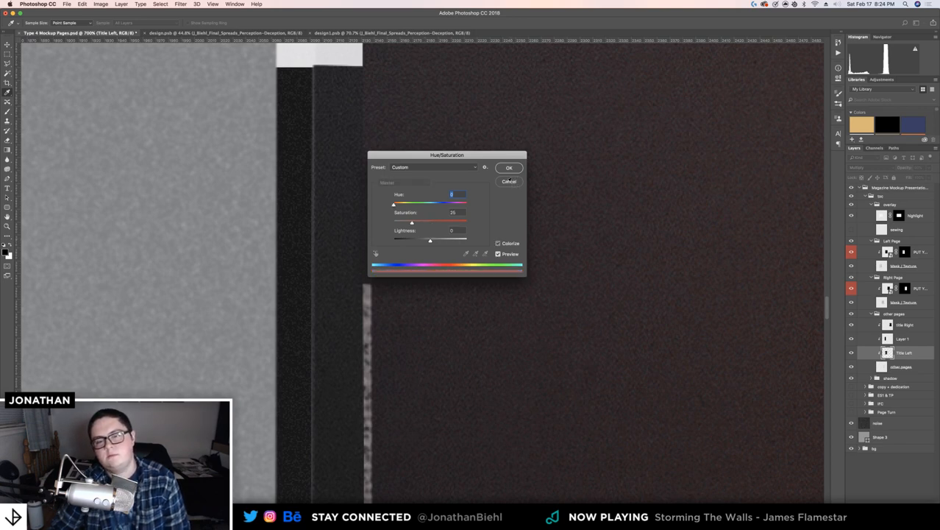
key(super+z)
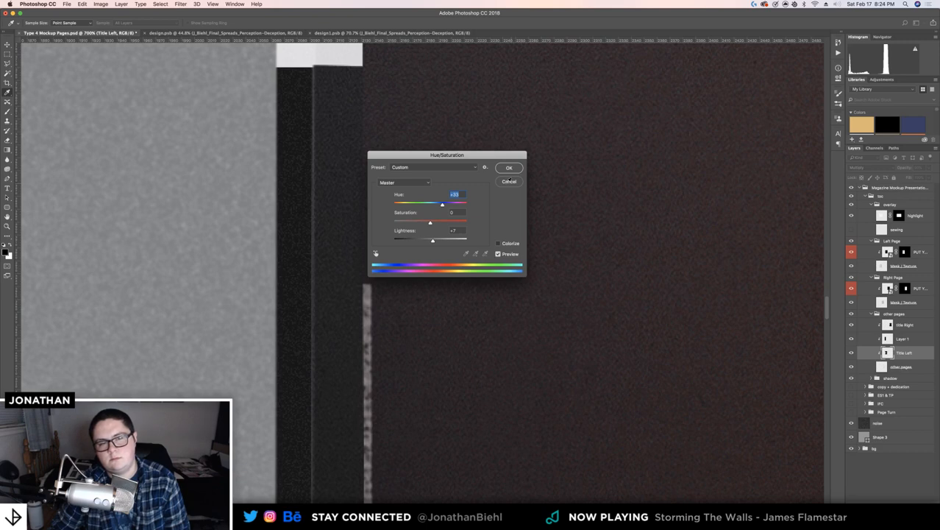
key(super+z)
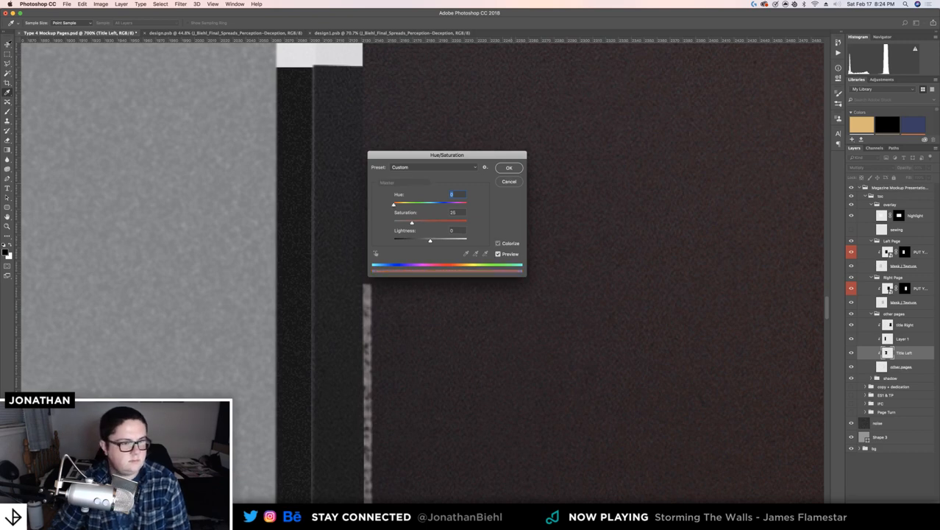
key(super+z)
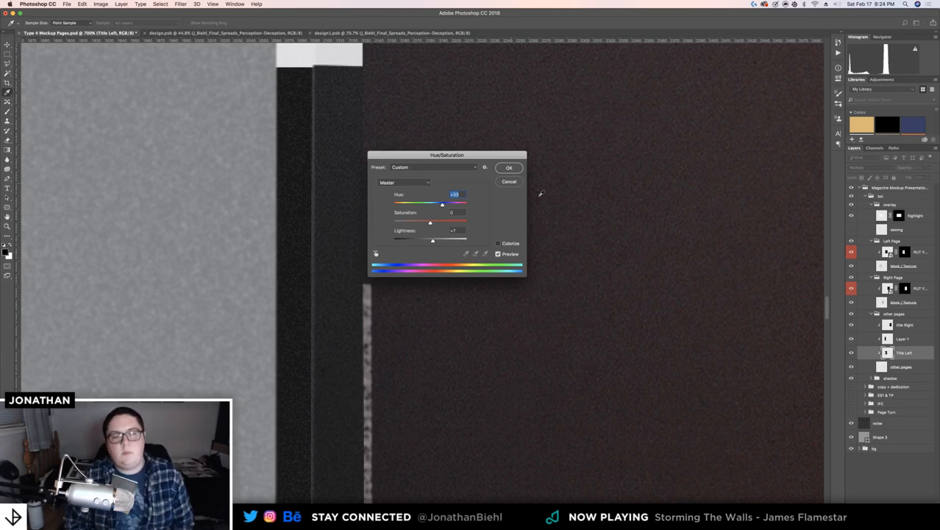
key(o)
key(o)
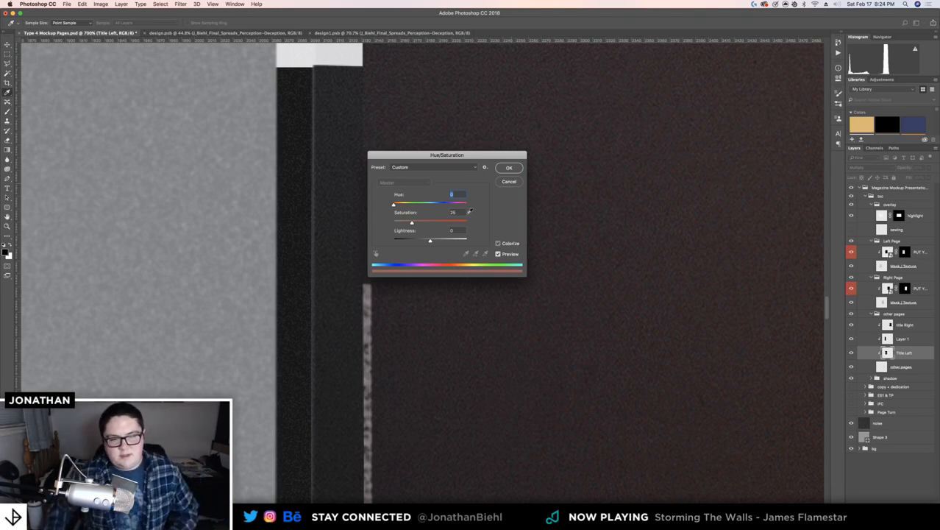
key(o)
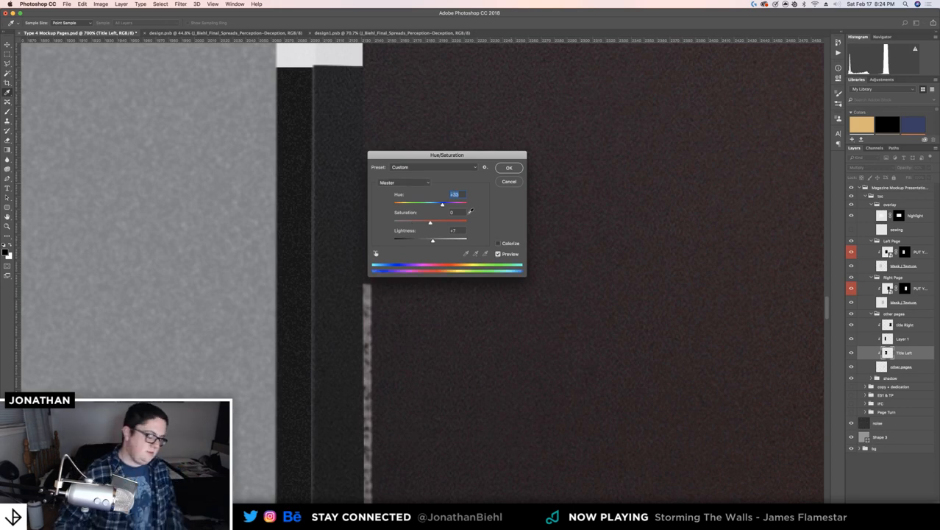
key(o)
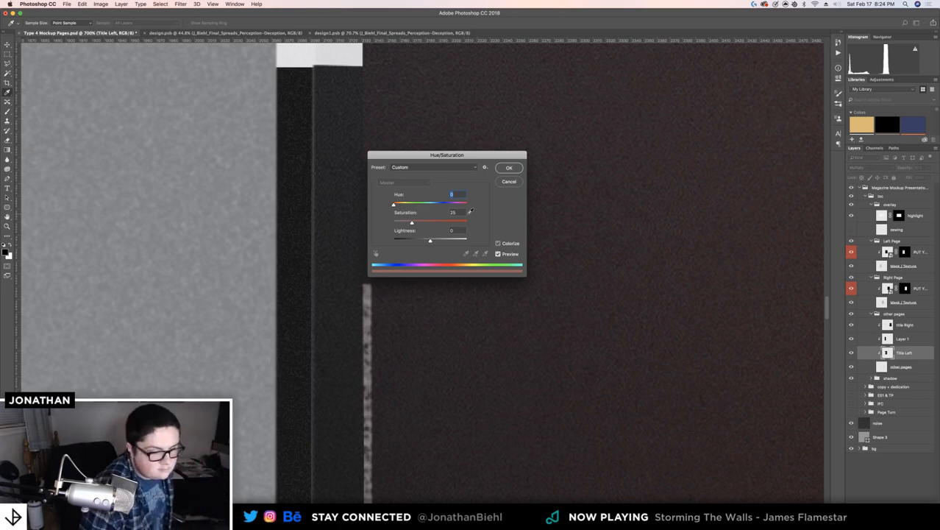
click(498, 244)
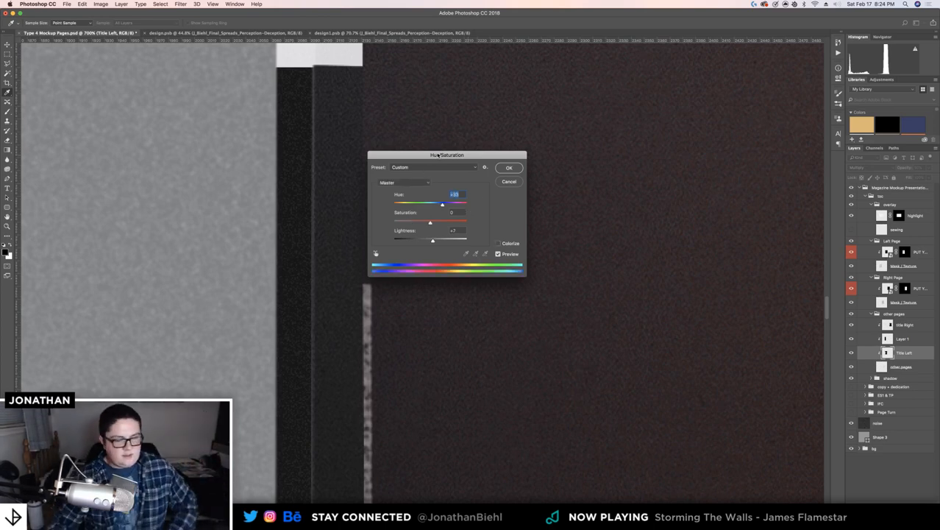
drag(435, 155, 381, 145)
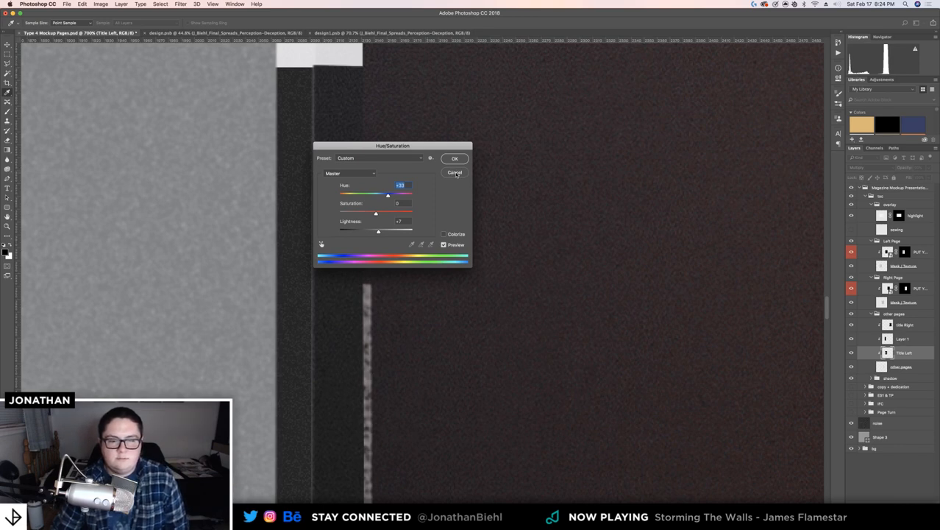
text(0)
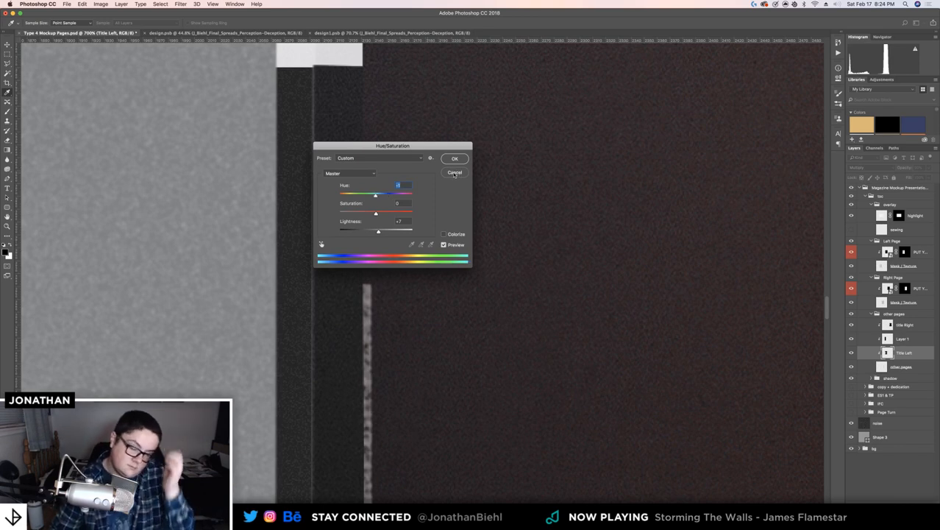
Force quit Photoshop CC and close the Force Quit Applications window
click(10, 4)
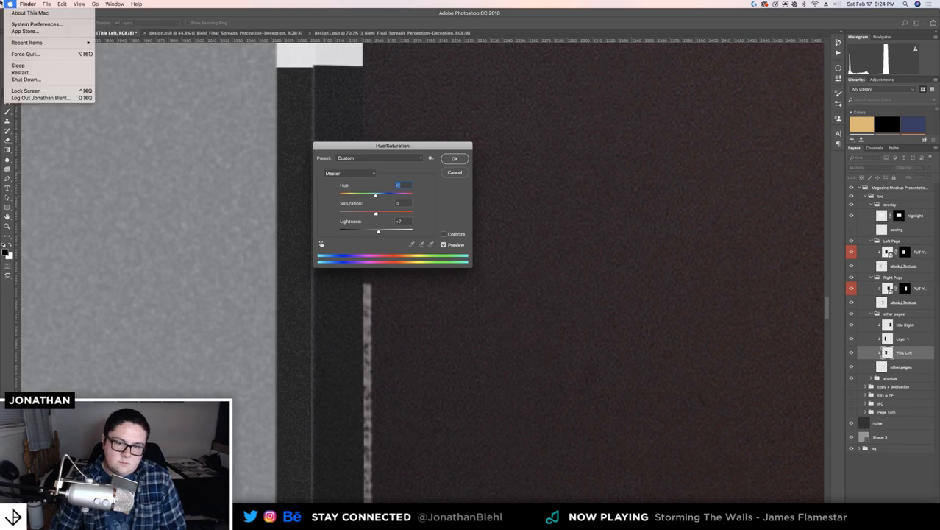
click(25, 54)
click(559, 100)
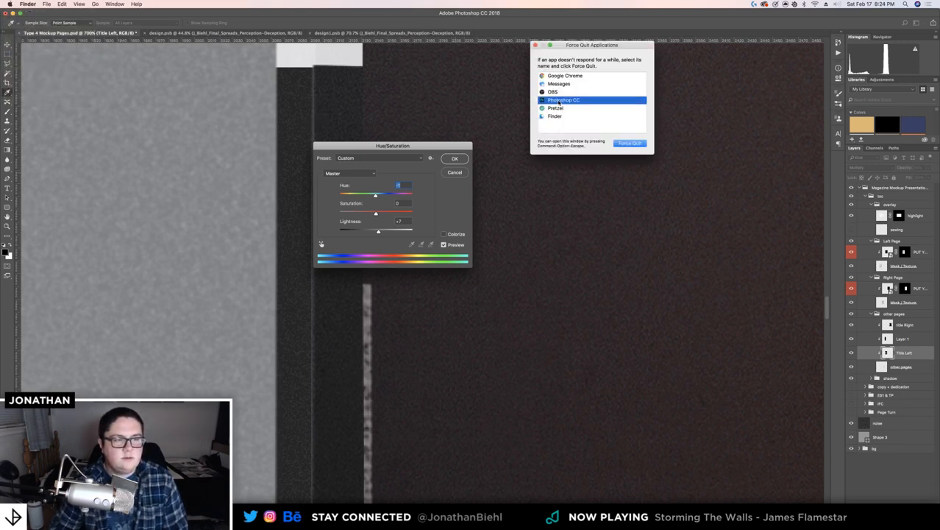
click(629, 143)
click(634, 88)
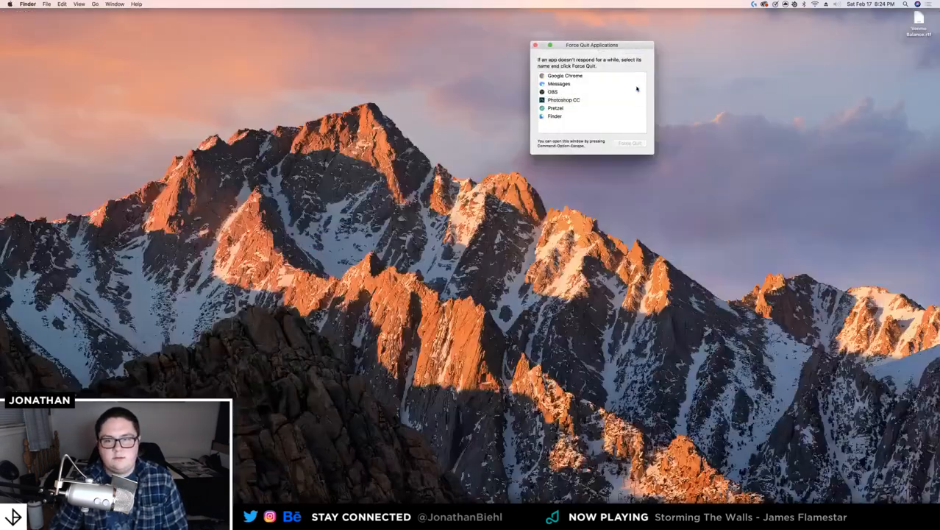
click(535, 44)
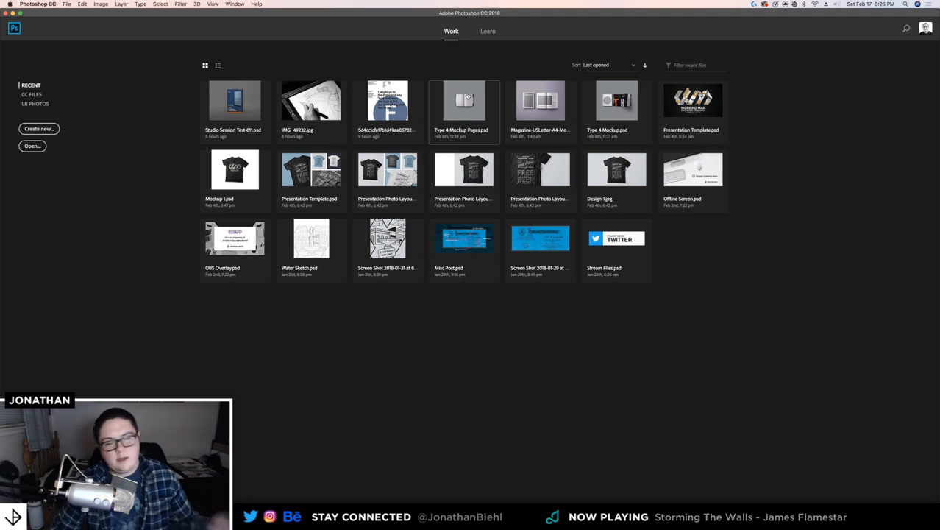
Reopen Type 4 Mockup Pages.psd in Photoshop and examine the upper outer corner of the magazine's left page
click(459, 107)
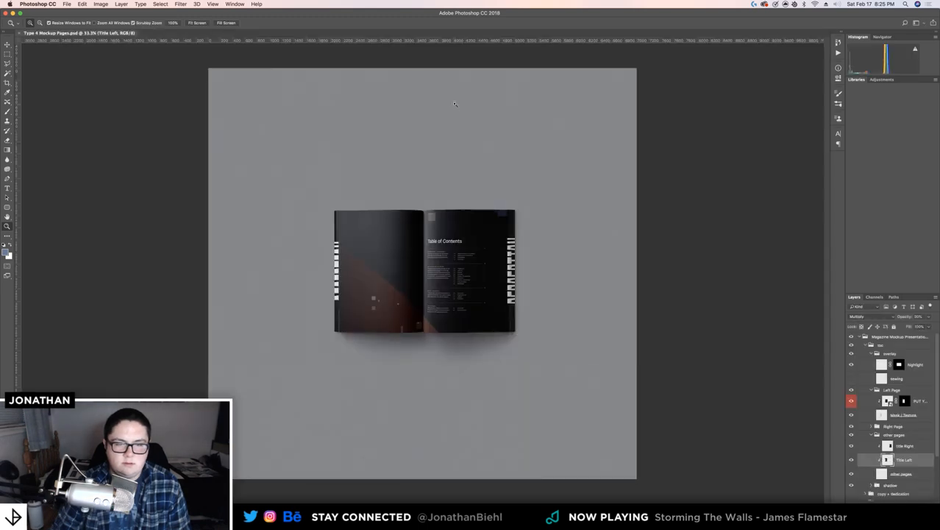
click(383, 235)
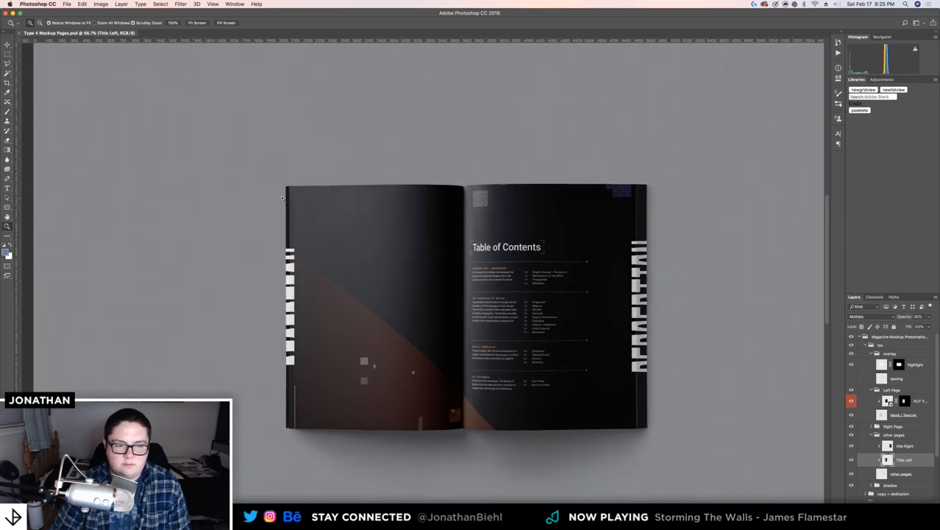
double_click(284, 198)
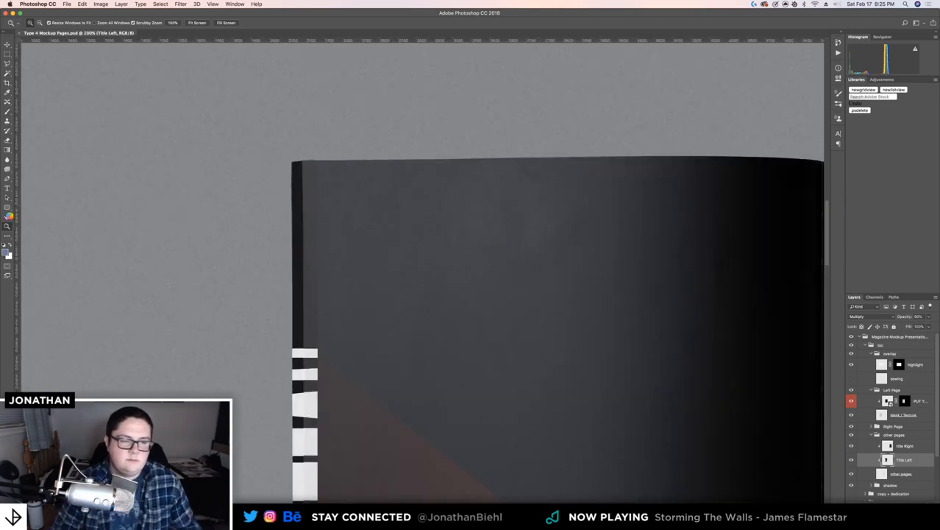
click(8, 217)
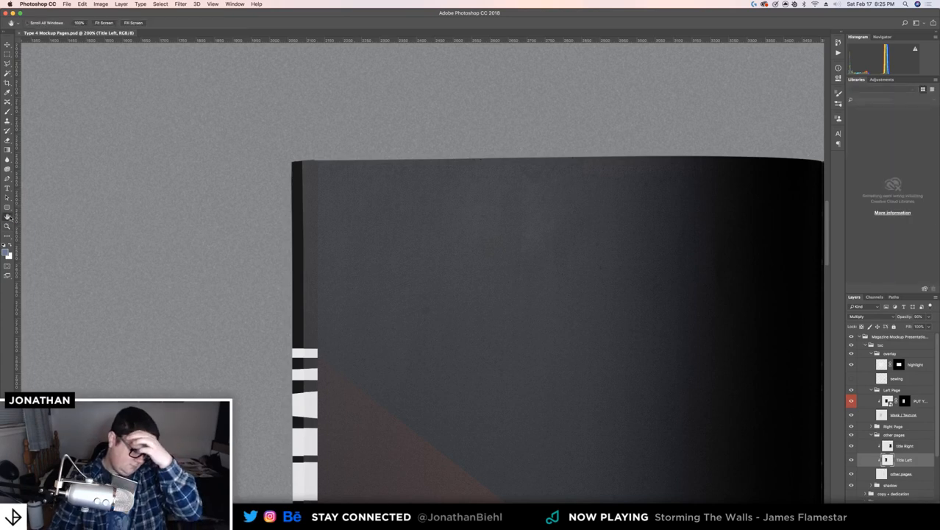
drag(583, 278, 366, 185)
key(z)
alt+click(367, 186)
alt+click(366, 186)
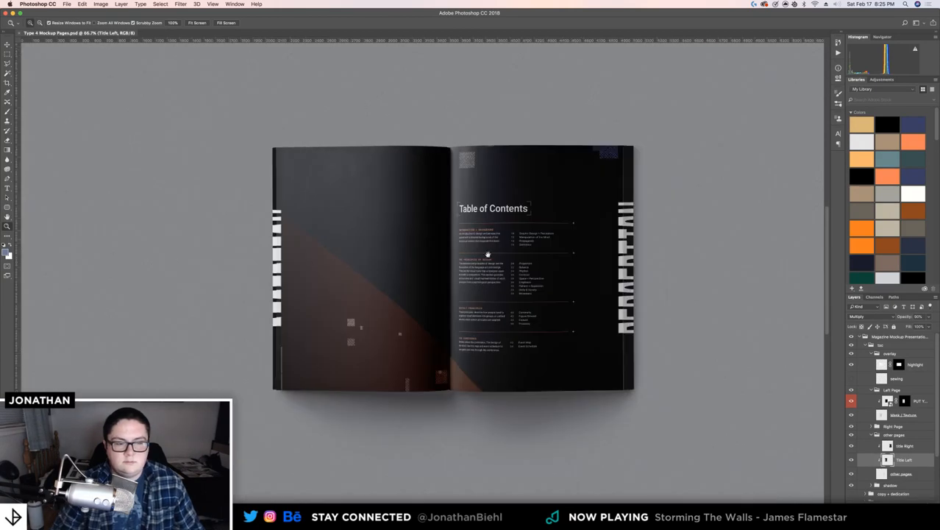
drag(488, 254, 450, 245)
click(392, 162)
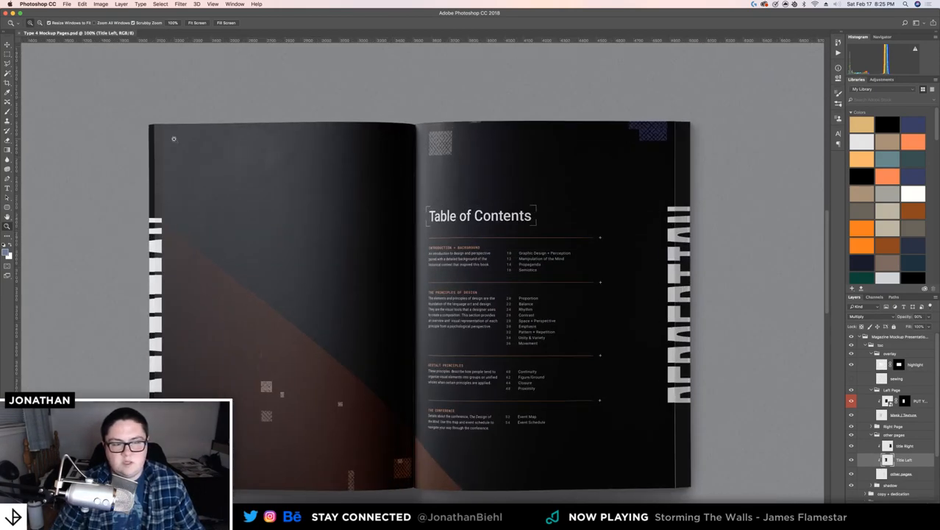
drag(173, 138, 191, 140)
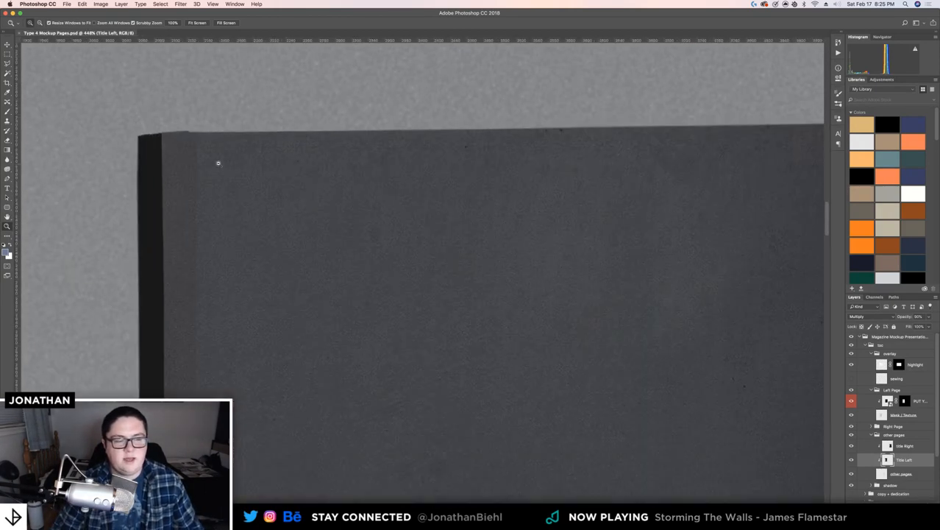
alt+click(194, 156)
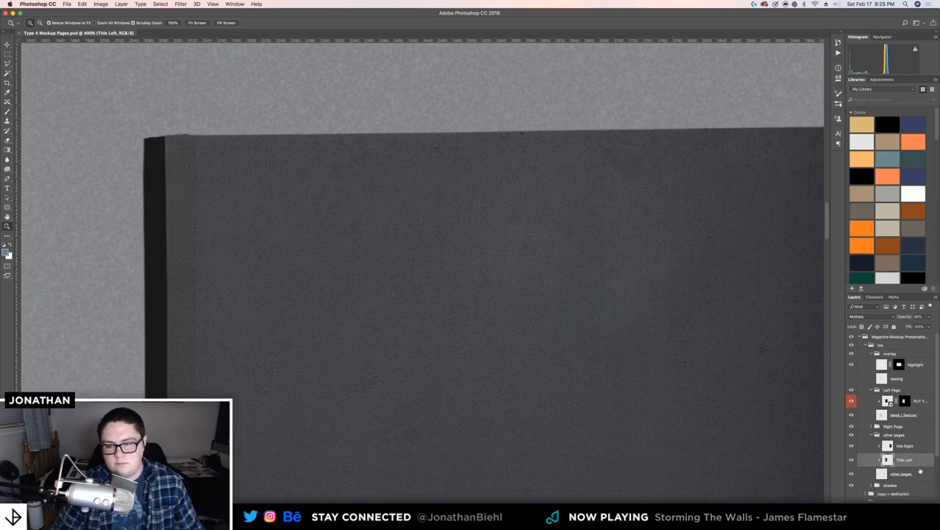
Add a new clipped layer directly above the Title Left layer and set its blend mode to Screen
scroll(919, 470, down, 2)
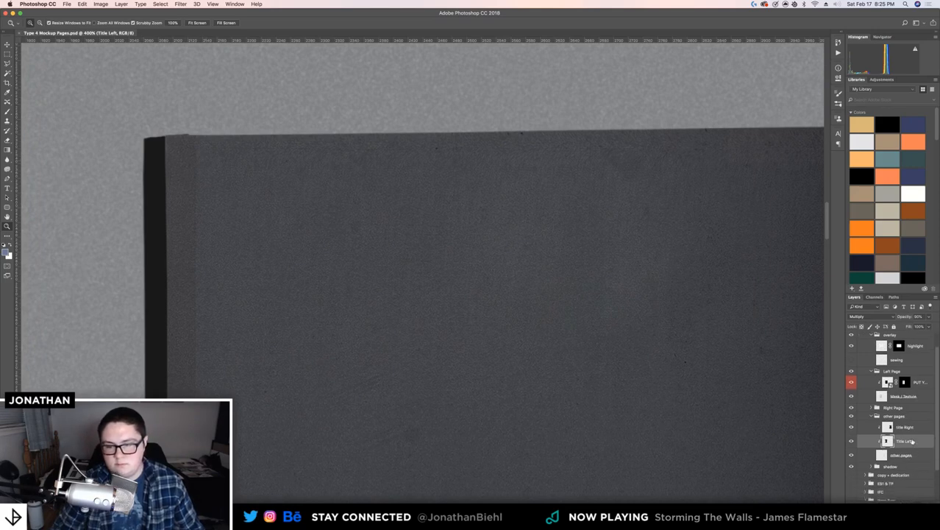
right_click(912, 441)
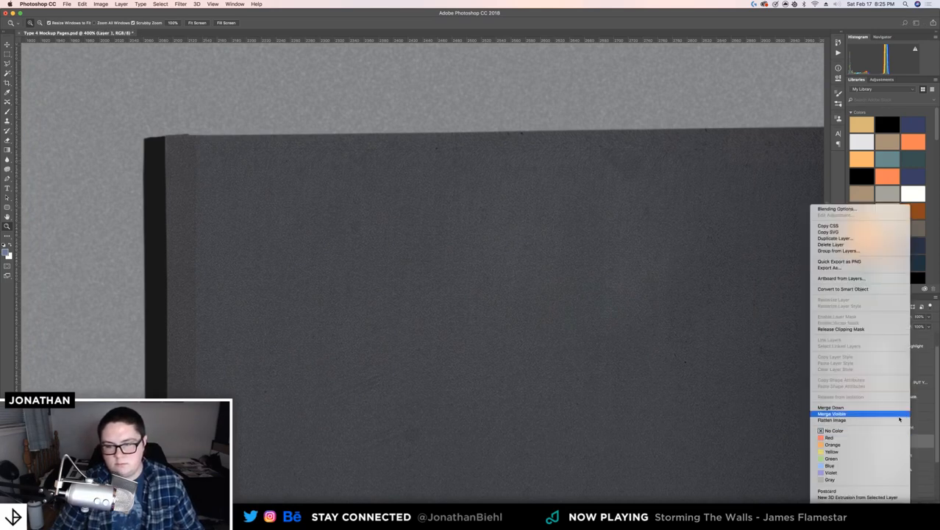
click(921, 447)
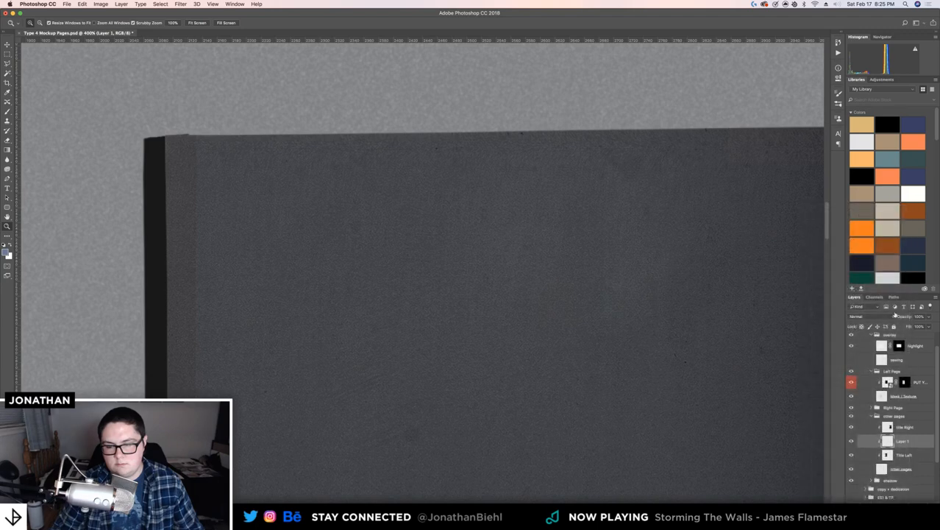
click(863, 317)
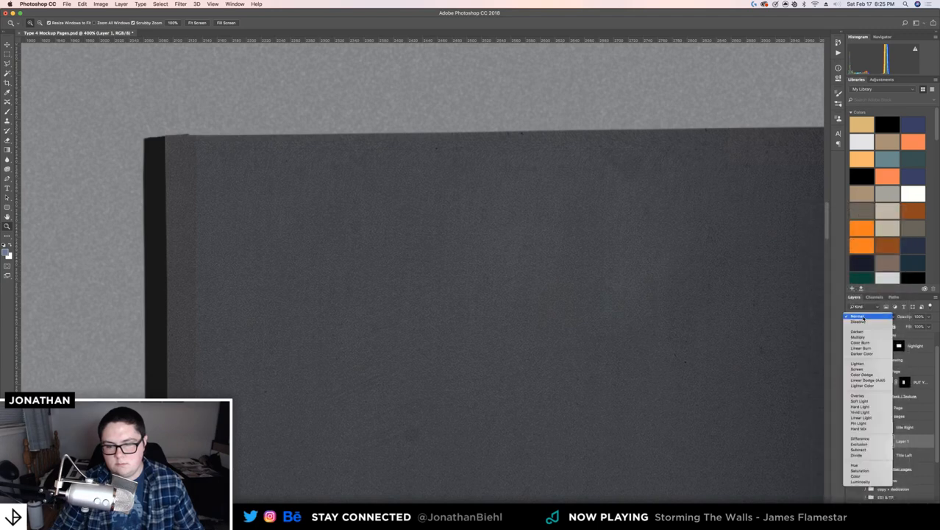
click(868, 371)
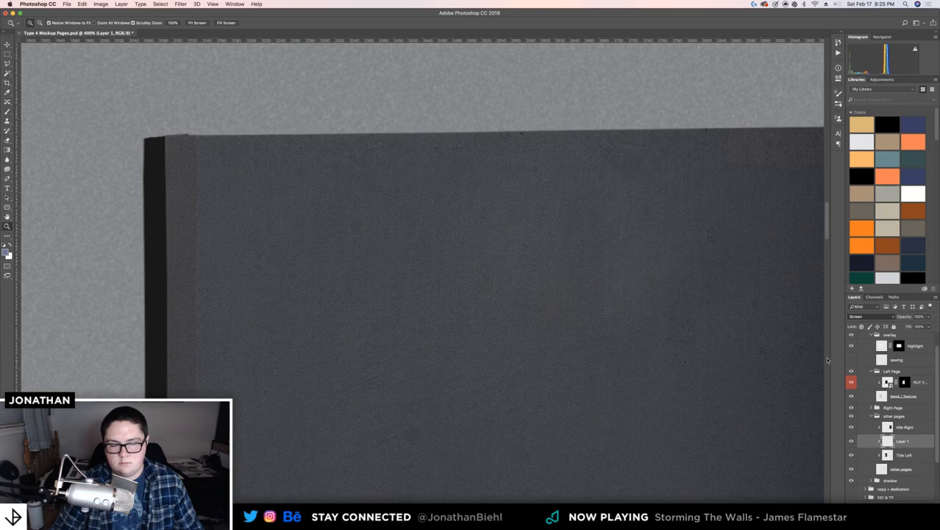
Select a narrow full-height strip along the left page's outer edge, fill it with the blue foreground color on Layer 1, and deselect
drag(431, 320, 431, 319)
scroll(431, 319, down, 5)
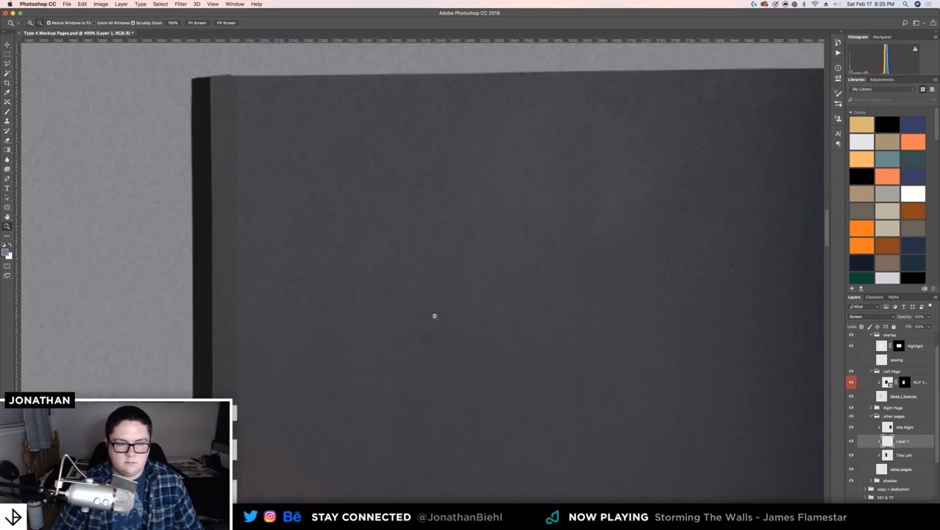
scroll(431, 336, down, 2)
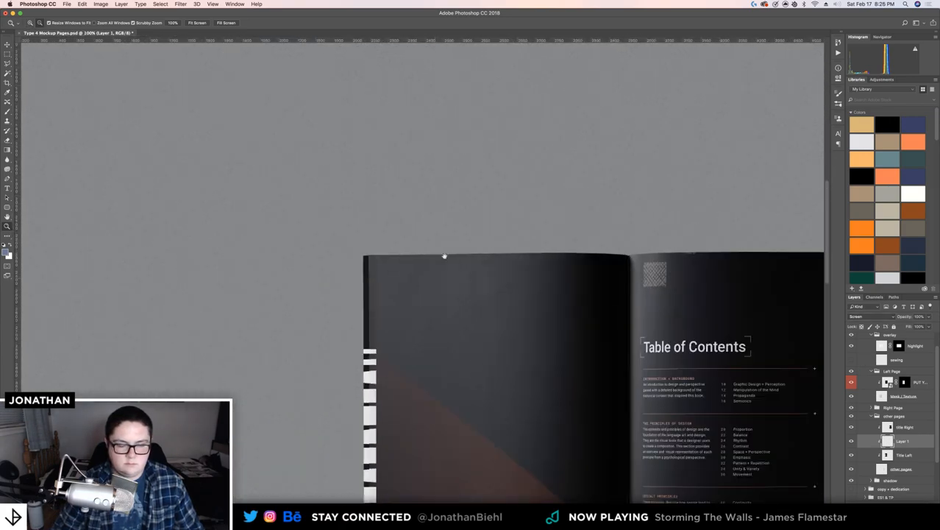
scroll(439, 260, down, 3)
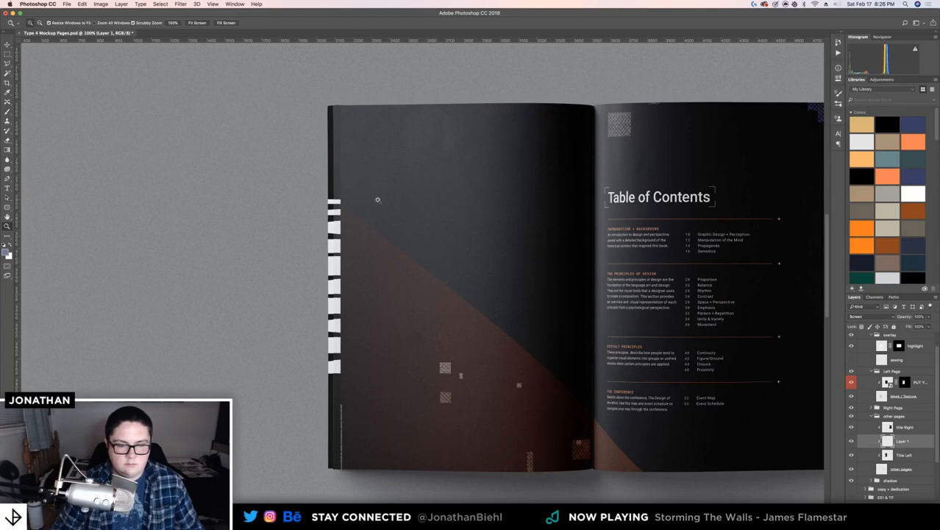
key(m)
drag(321, 103, 347, 477)
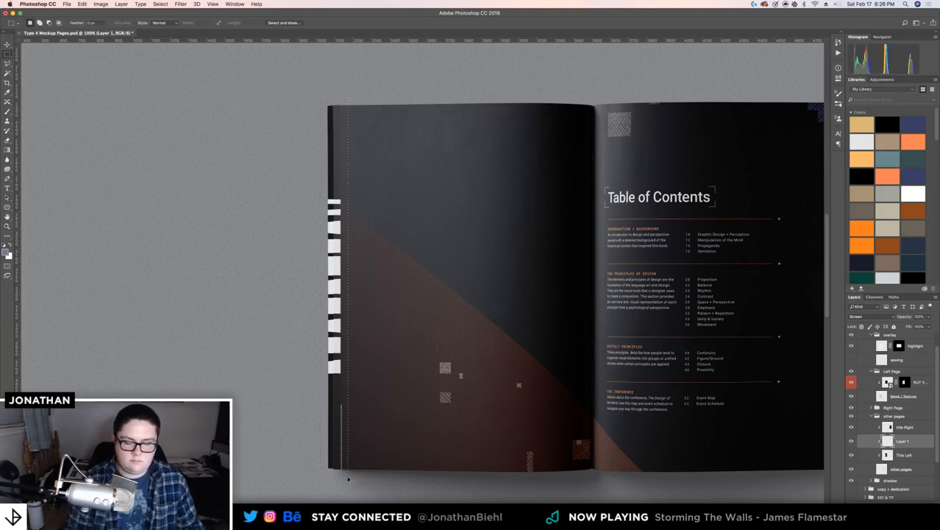
key(Delete)
key(super+d)
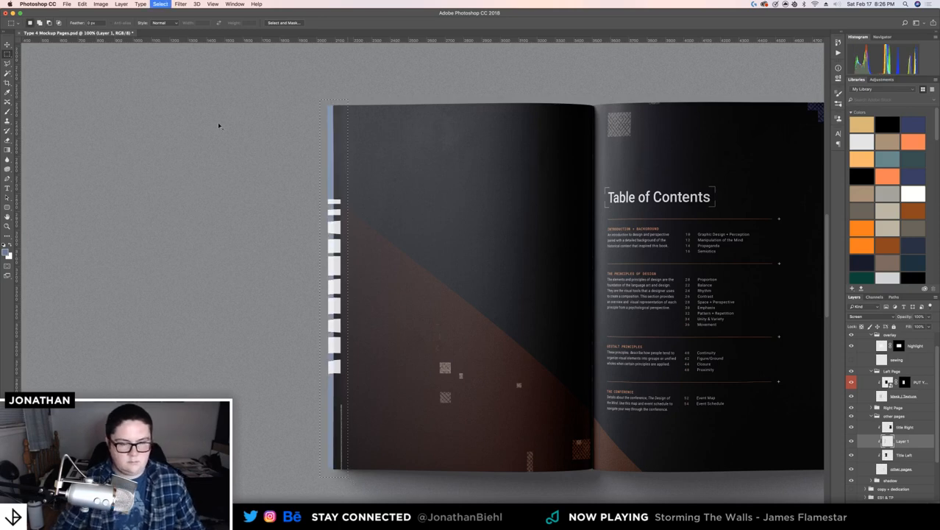
Darken and desaturate the blue strip on Layer 1 with Hue/Saturation, using Saturation -63 and Lightness -83
key(z)
drag(326, 102, 336, 113)
key(super+u)
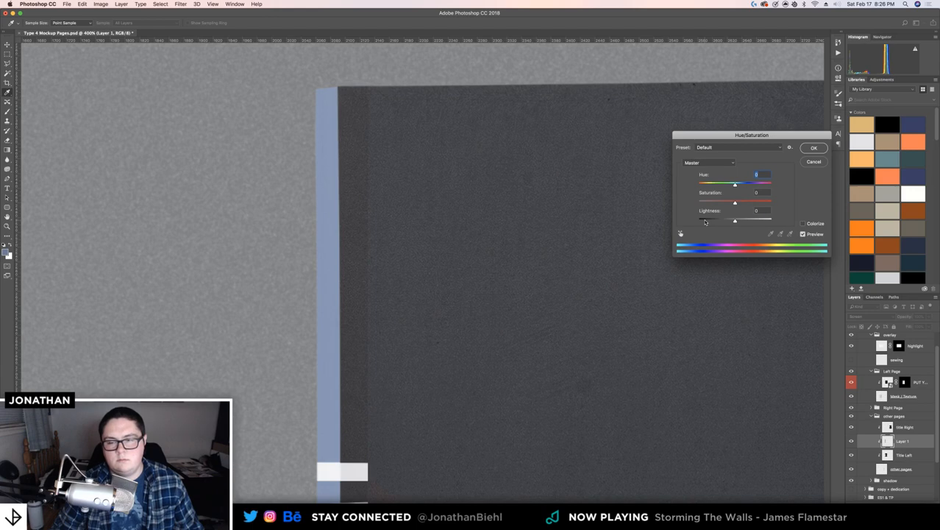
click(705, 222)
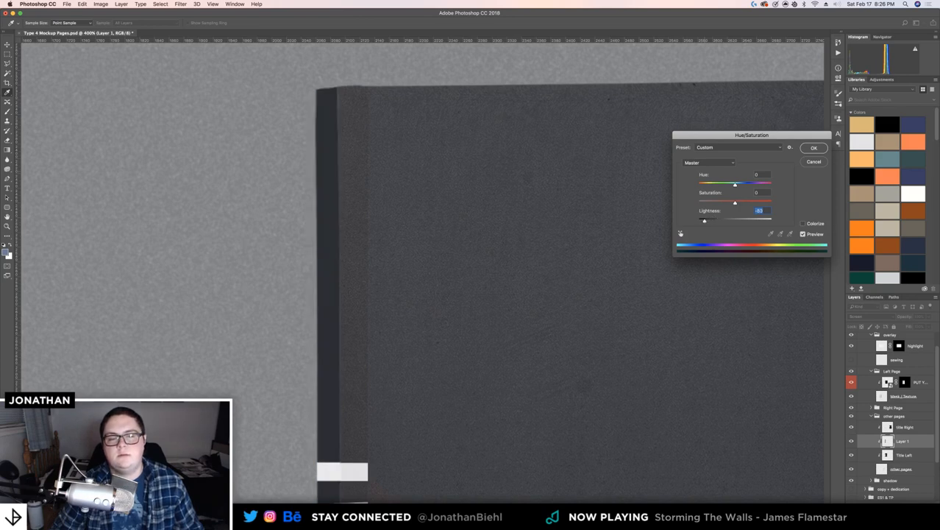
click(721, 204)
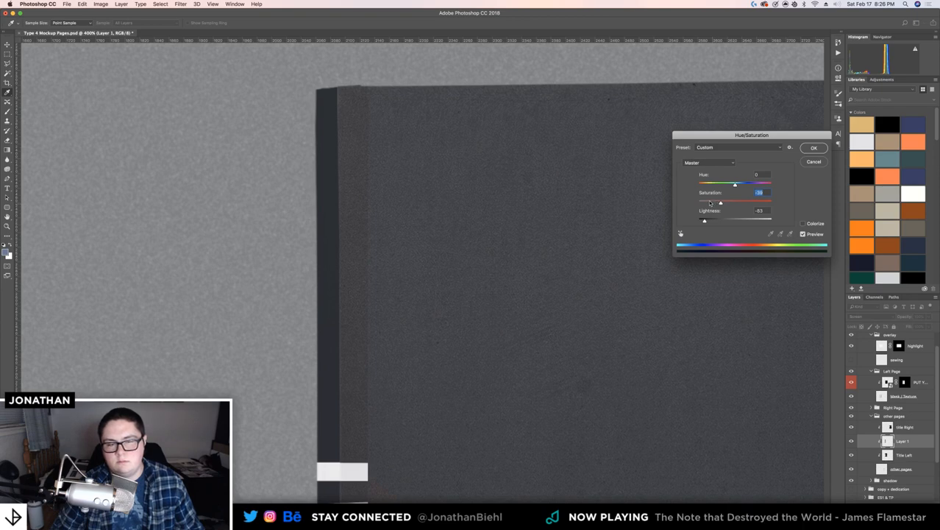
click(710, 203)
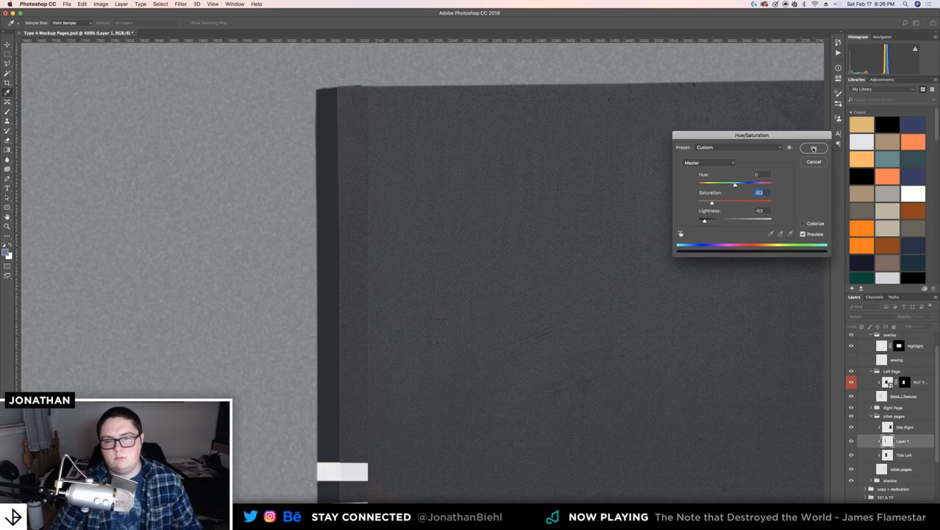
click(814, 149)
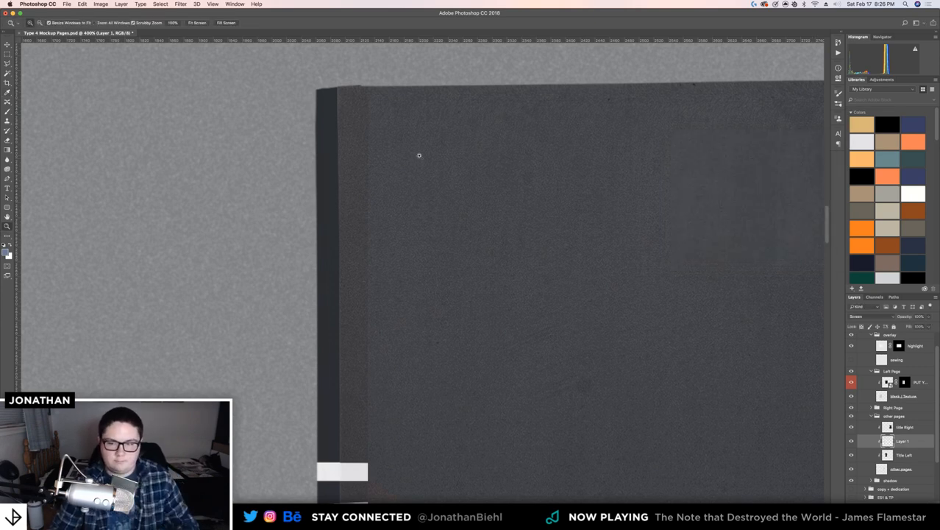
Raise the lightness of the Layer 1 strip slightly with a second Hue/Saturation adjustment
key(super+l)
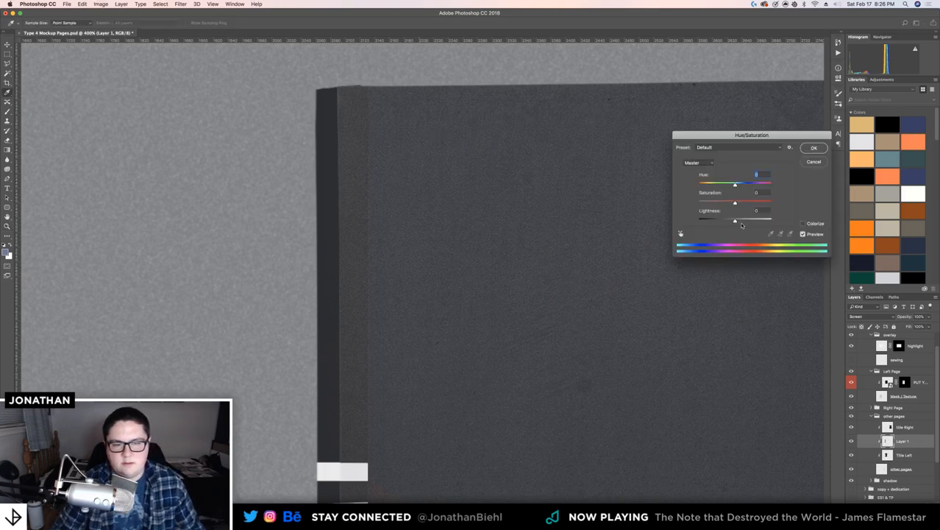
click(741, 222)
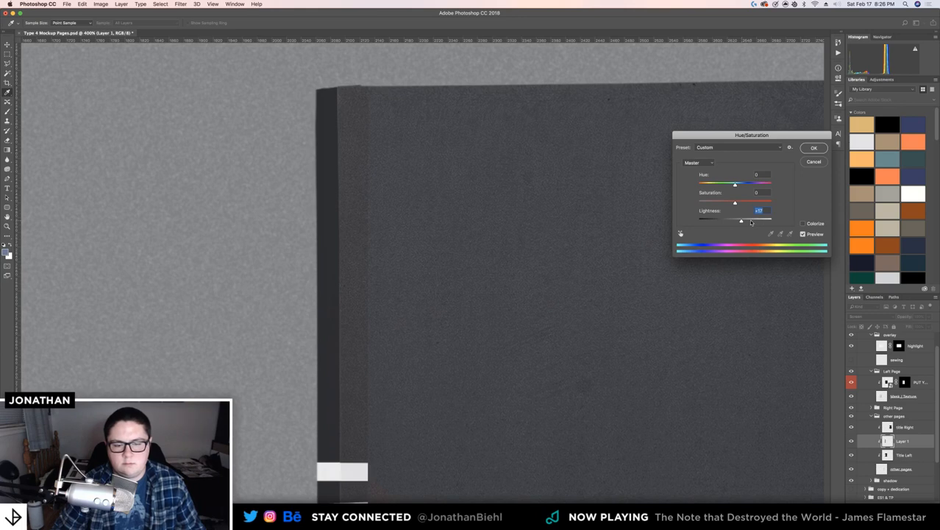
drag(751, 221, 751, 221)
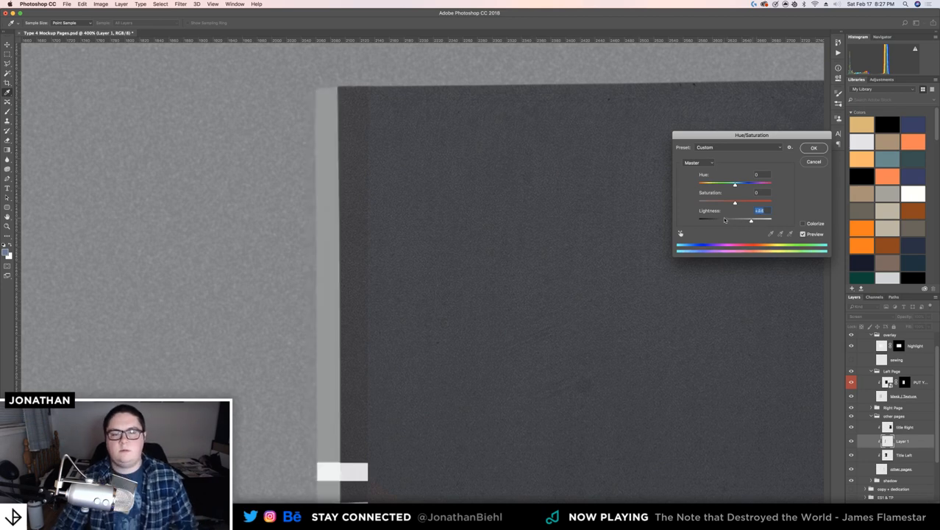
click(738, 220)
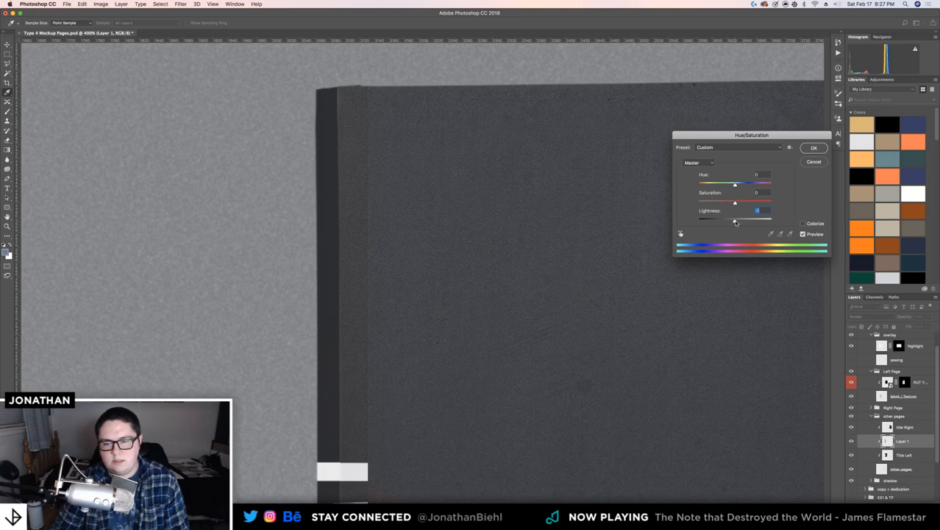
drag(738, 223, 737, 222)
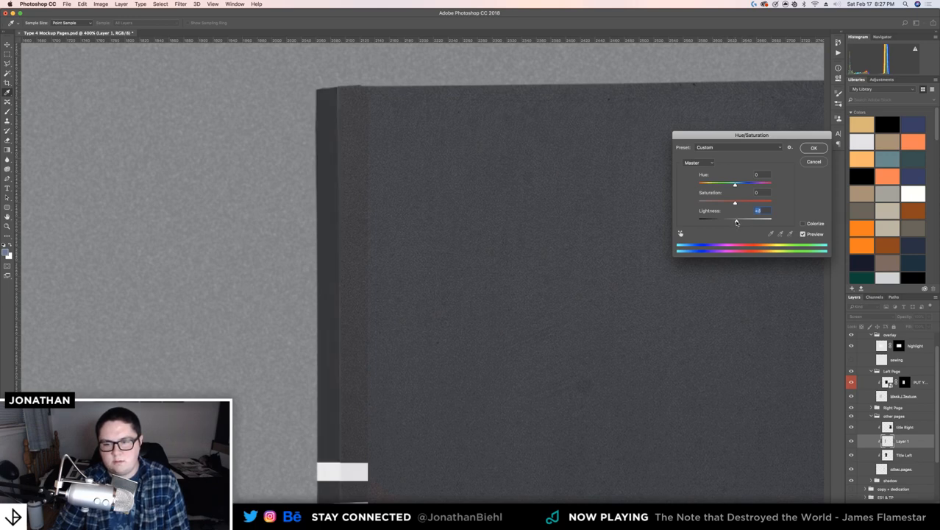
click(814, 149)
Add 2% uniform monochromatic noise to the strip on Layer 1
click(180, 3)
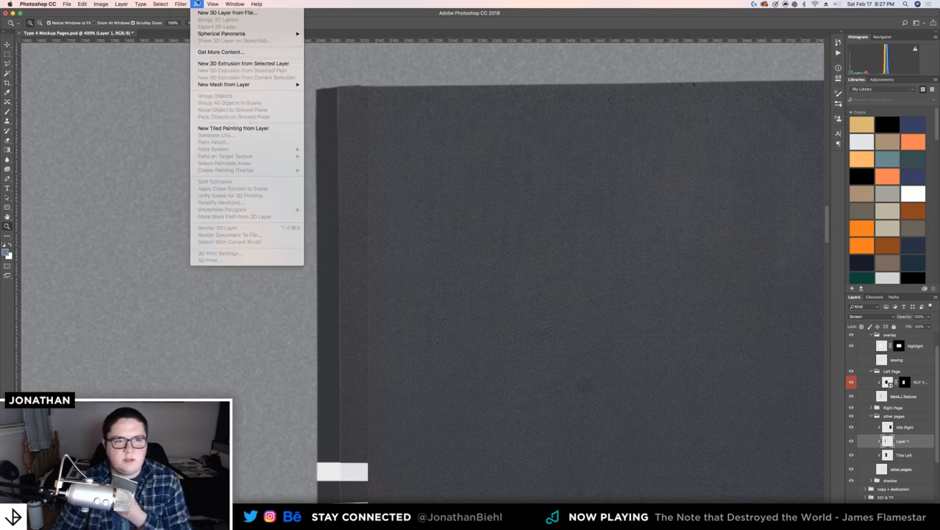
mouse_move(182, 113)
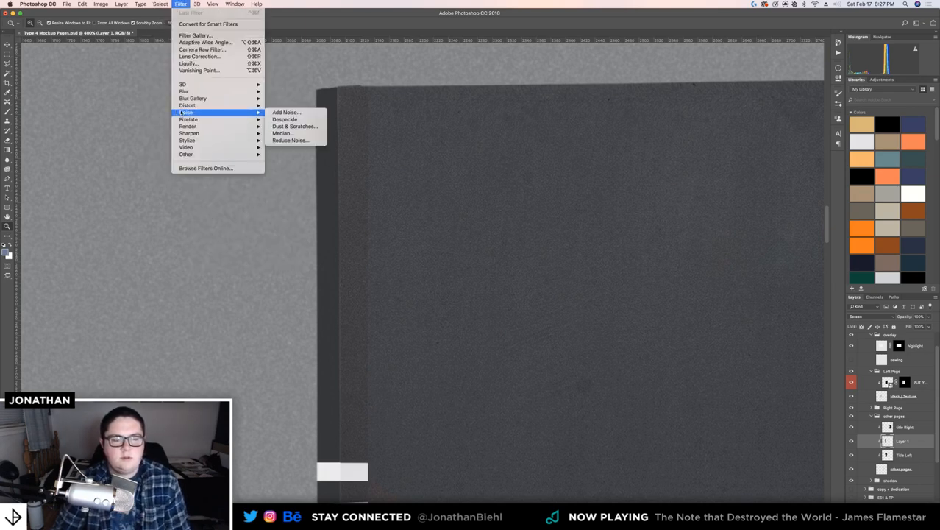
click(308, 115)
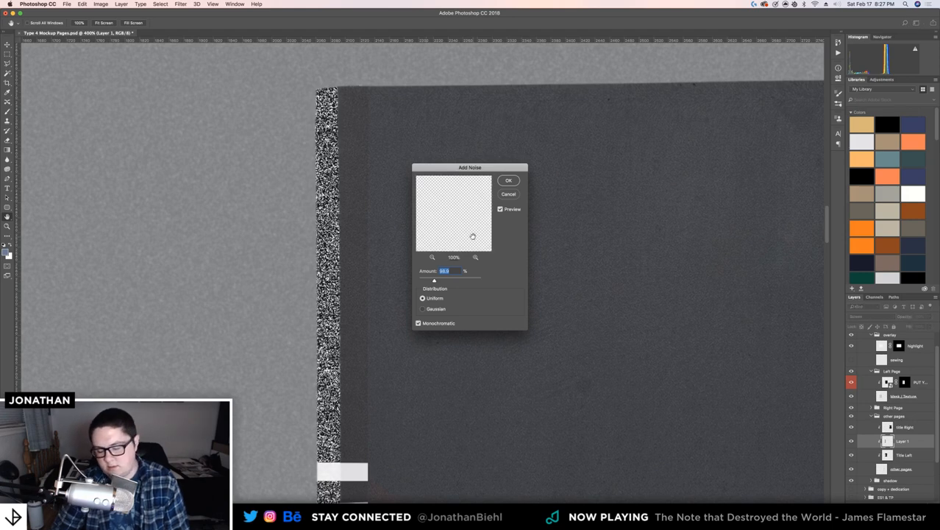
text(5)
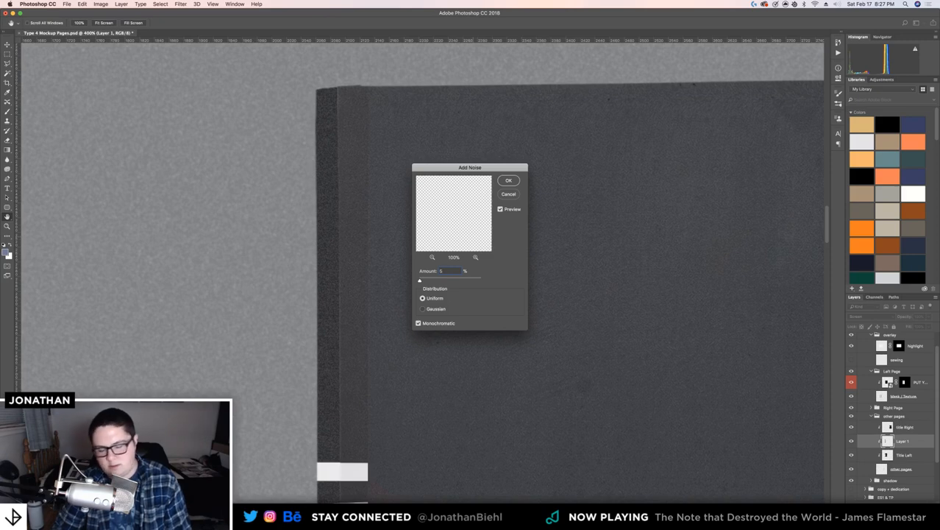
key(BackSpace)
text(3)
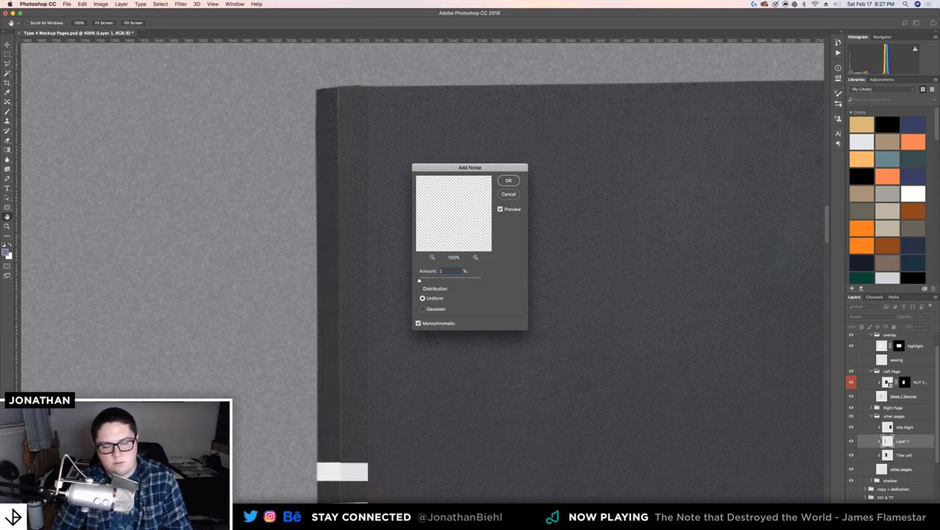
click(506, 180)
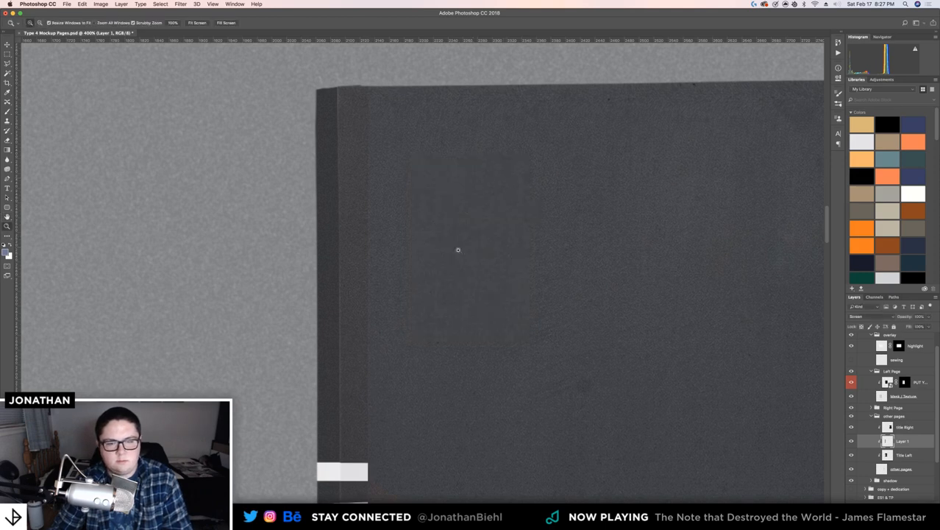
Examine how the recolored outer edge matches the left page along its full height, from the upper corner to the lower corner
double_click(8, 216)
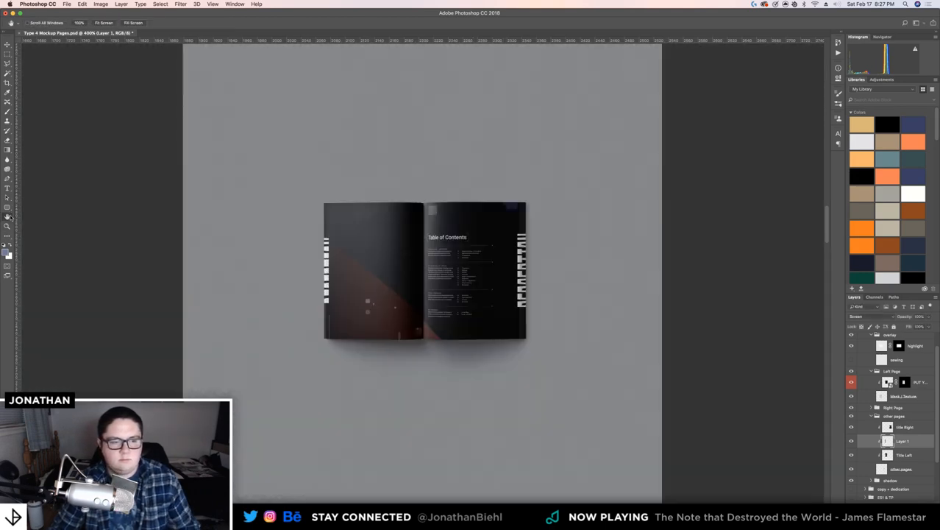
key(z)
click(379, 215)
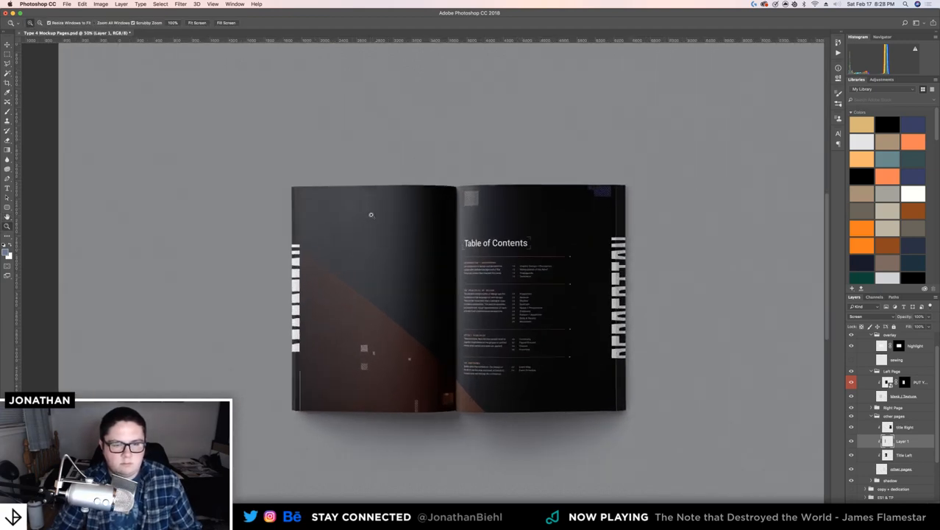
click(327, 214)
click(322, 209)
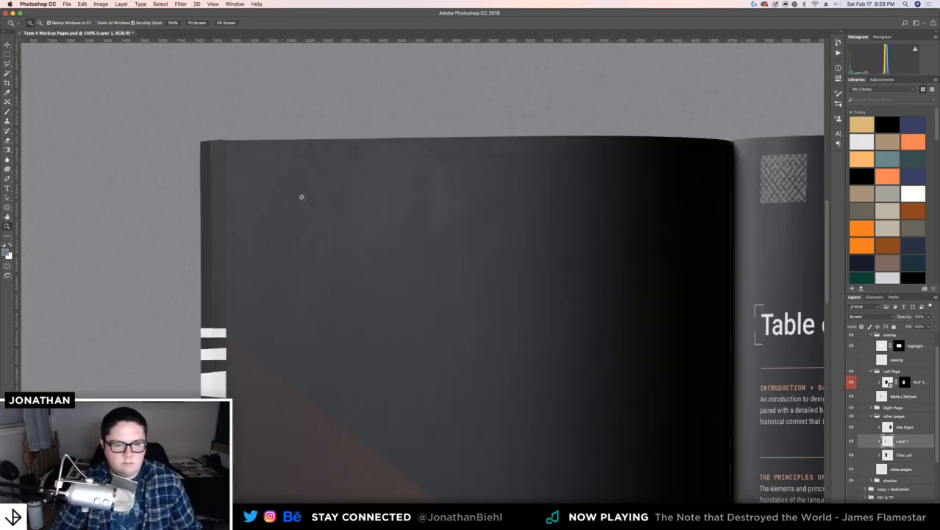
click(302, 197)
alt+click(286, 291)
drag(280, 329, 313, 137)
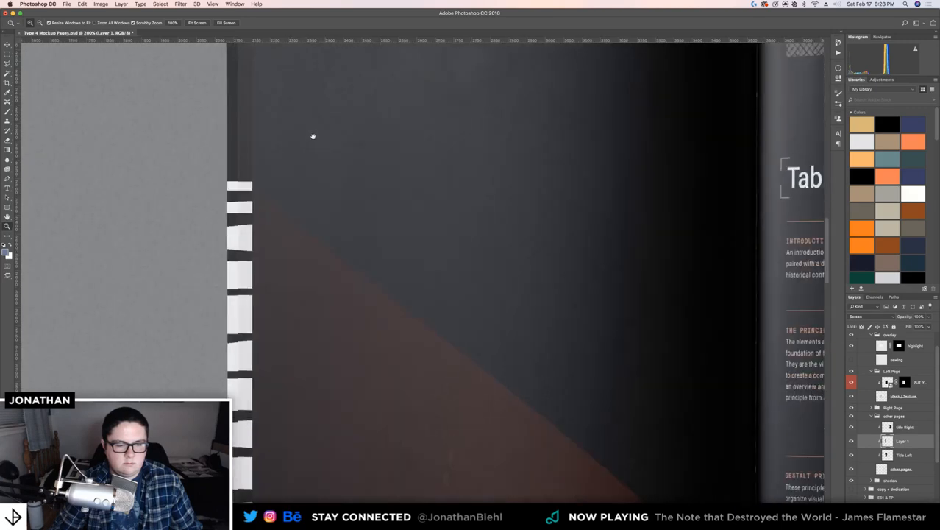
drag(293, 286, 320, 156)
mouse_move(336, 285)
mouse_down()
mouse_move(340, 192)
mouse_move(333, 271)
mouse_up()
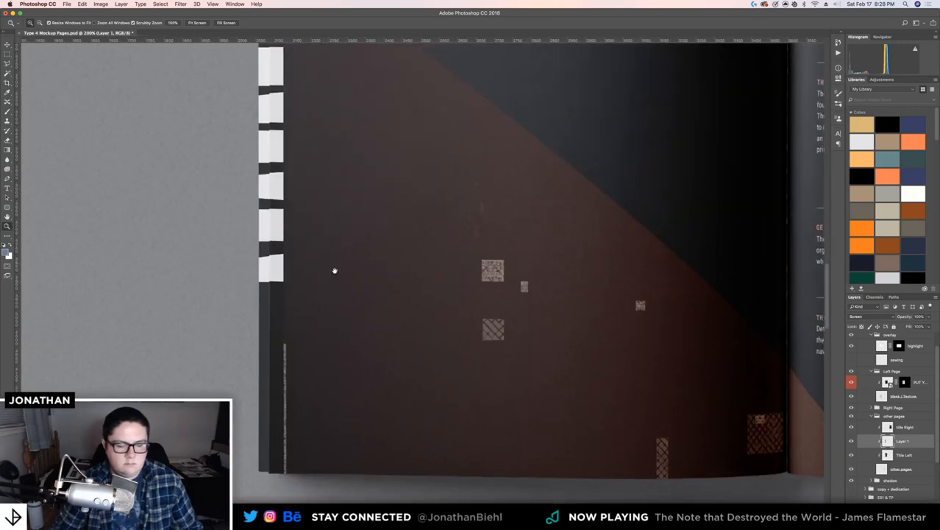
alt+click(333, 267)
drag(299, 125, 331, 366)
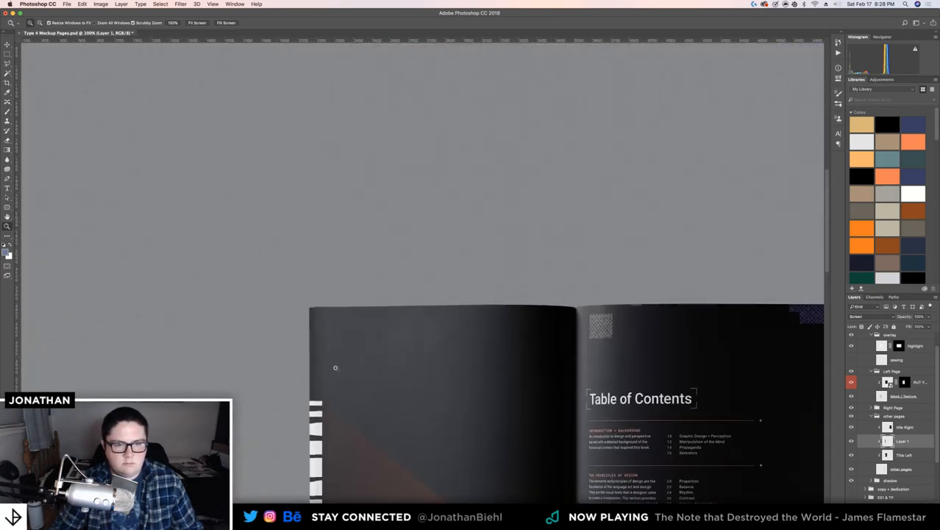
Sample the left page's color near its upper outer corner and near its lower outer corner as the two working colors
click(328, 346)
click(299, 295)
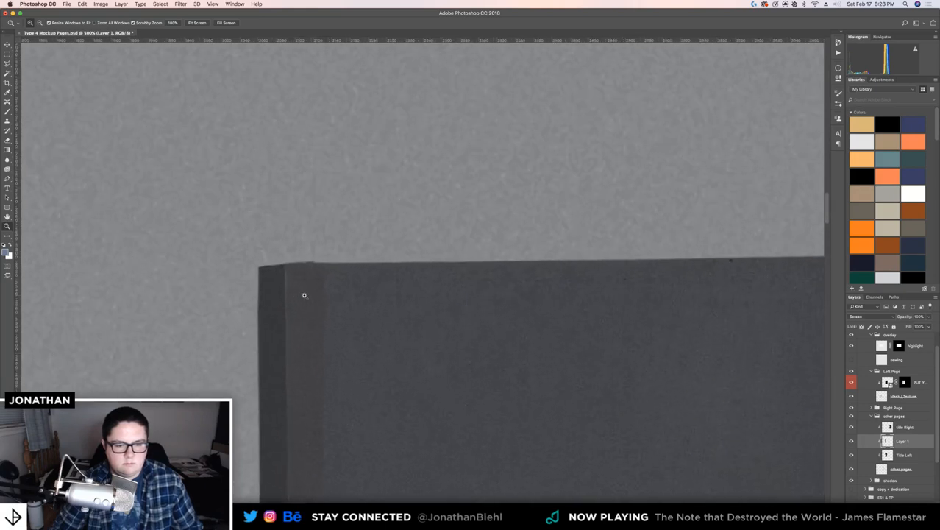
key(i)
click(307, 274)
drag(315, 456, 333, 108)
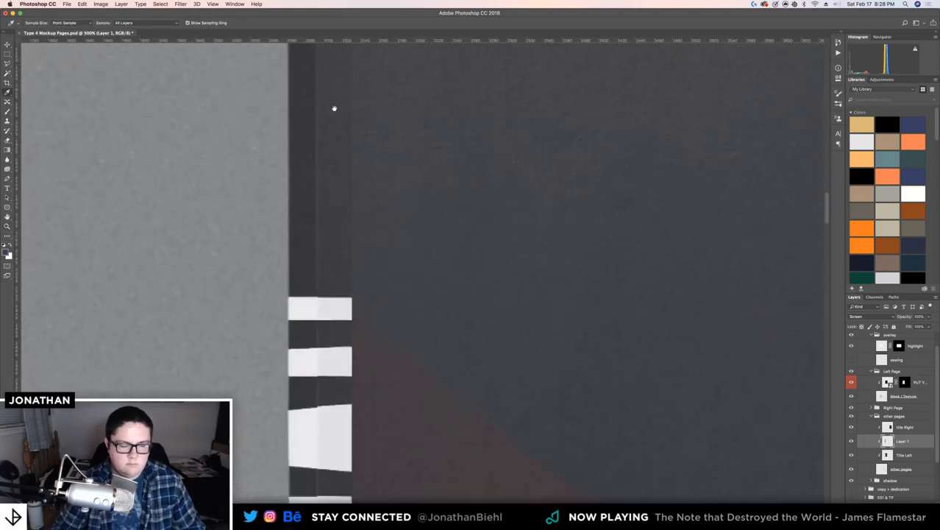
mouse_move(356, 434)
mouse_down()
mouse_move(363, 175)
mouse_move(378, 193)
mouse_move(382, 157)
mouse_up()
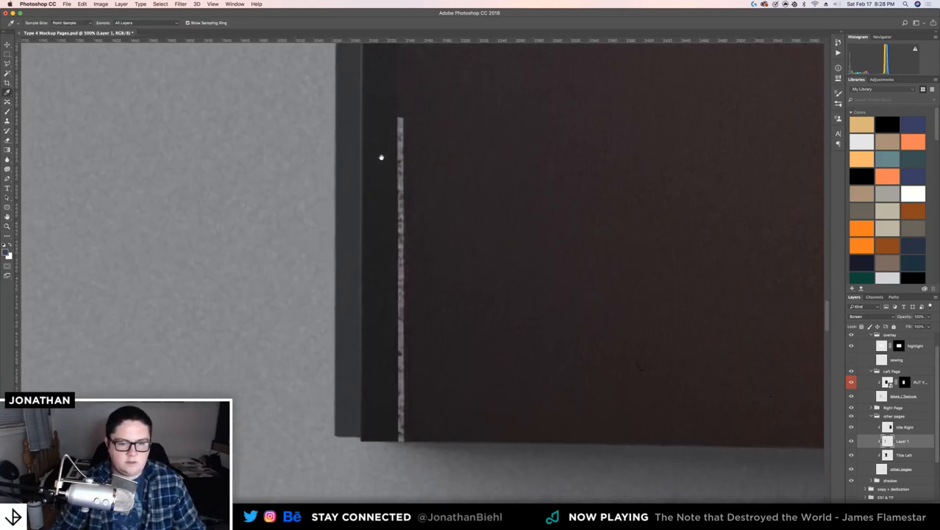
key(x)
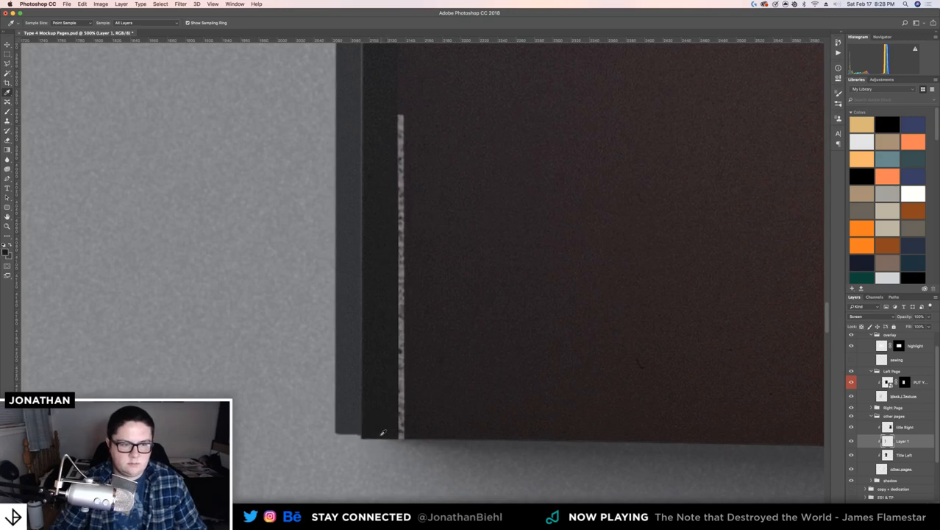
Reselect the outer-edge strip, fill it on Layer 1 with a vertical linear foreground-to-background gradient, redoing the first attempt, and deselect
key(z)
drag(401, 404, 354, 398)
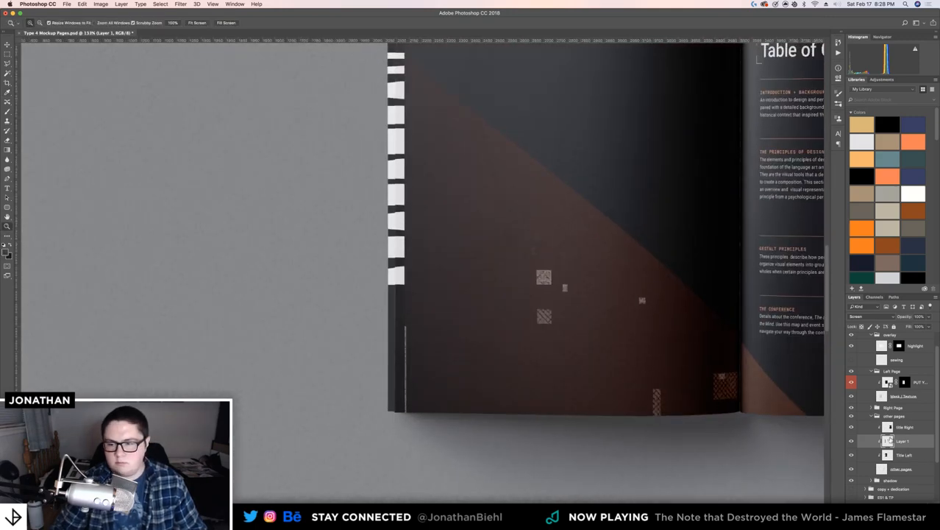
drag(409, 235, 364, 280)
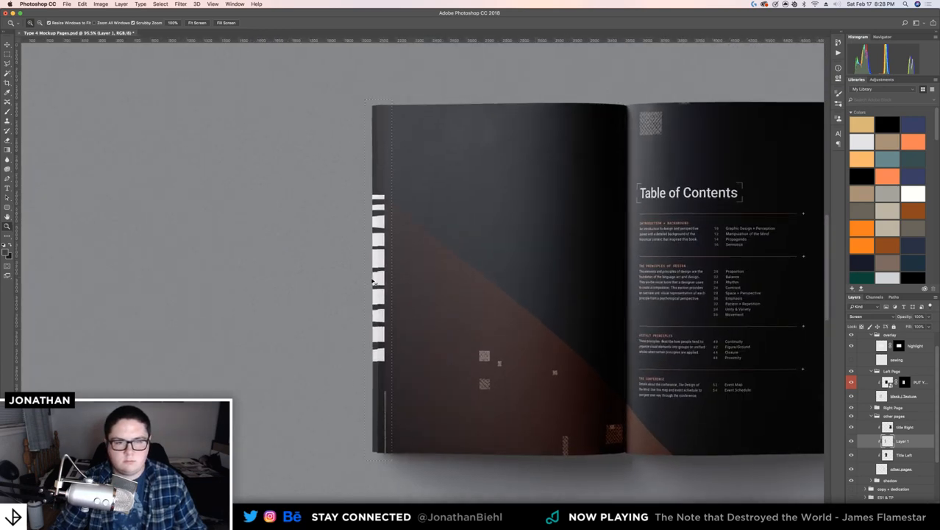
key(g)
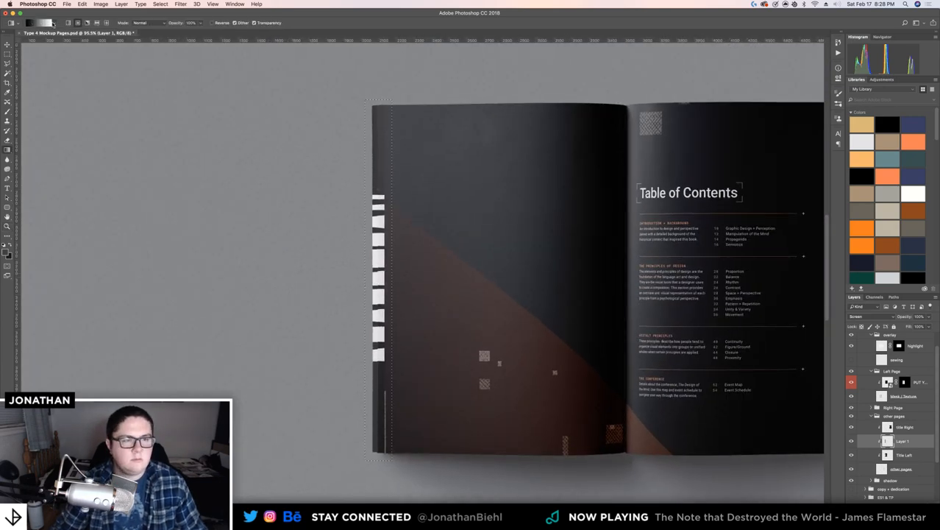
click(55, 23)
click(15, 36)
key(Return)
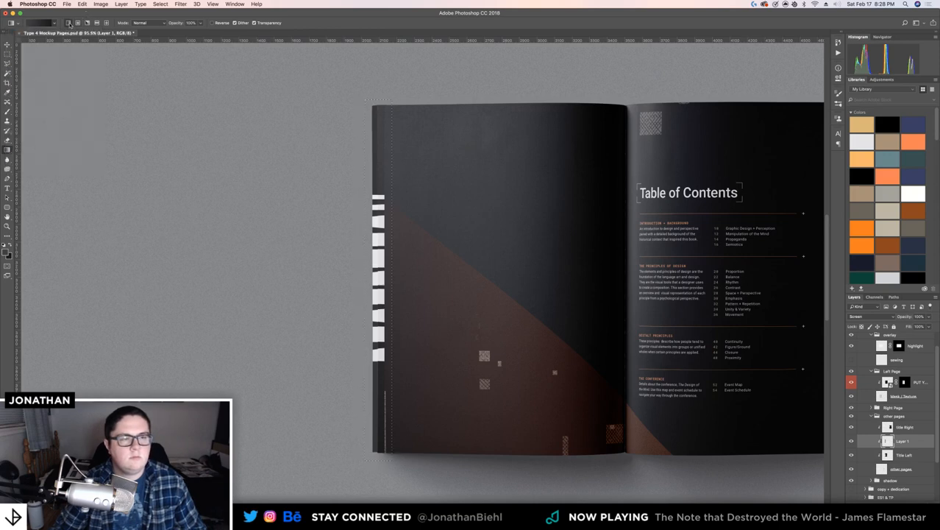
drag(391, 295, 394, 456)
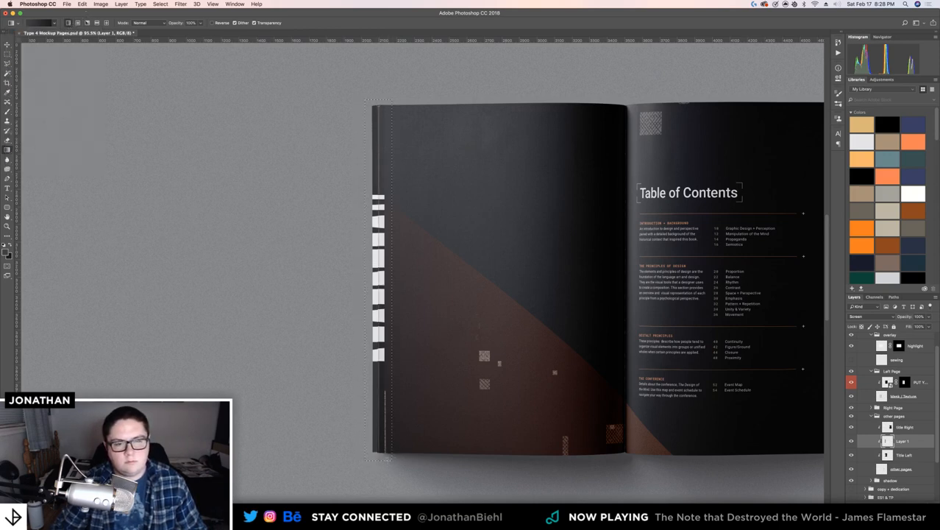
key(super+z)
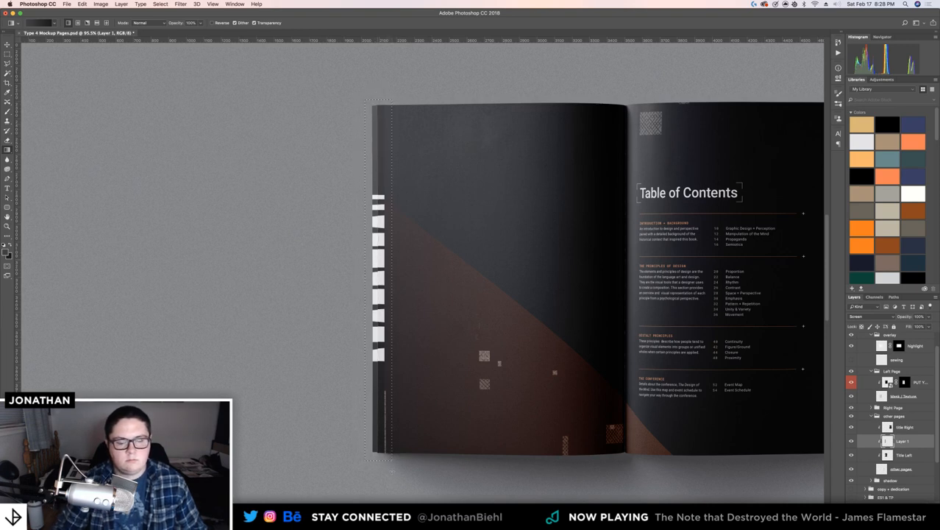
key(super+d)
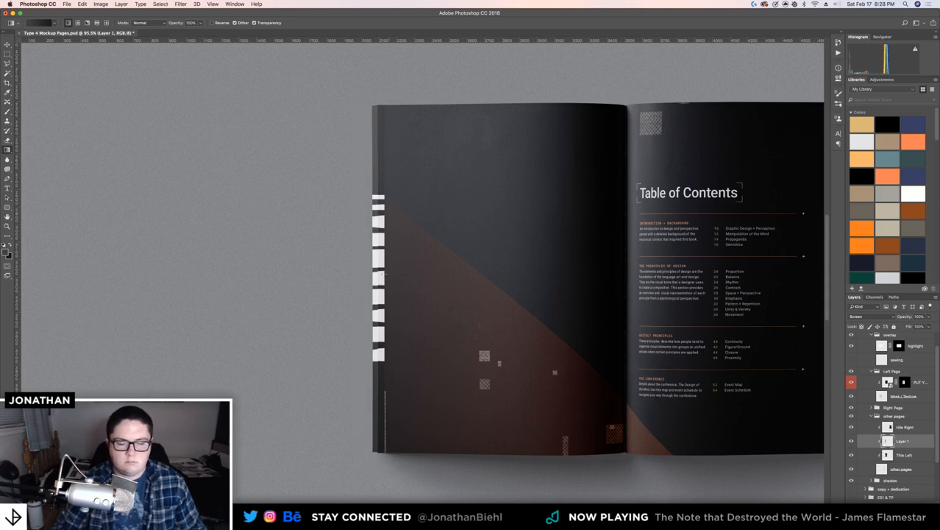
Examine the gradient-filled edge strip at the left page's upper outer corner
key(v)
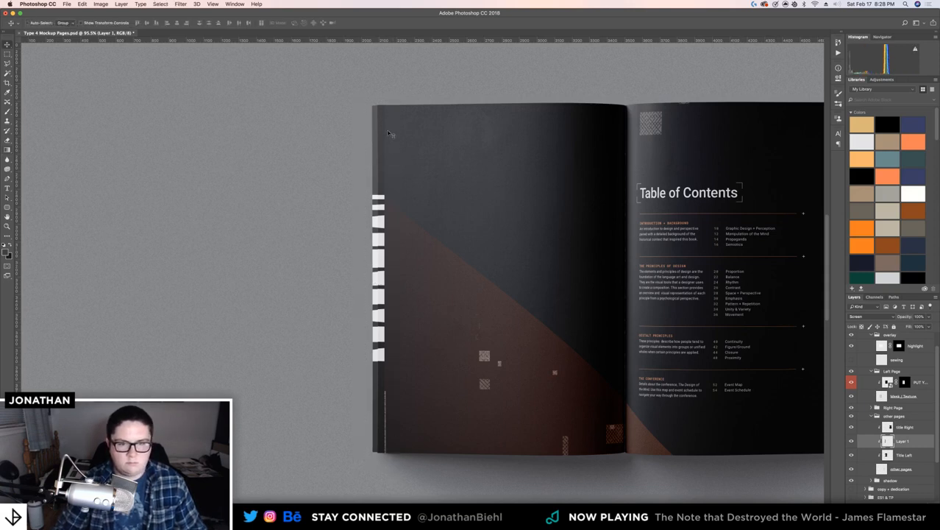
key(z)
drag(389, 134, 708, 230)
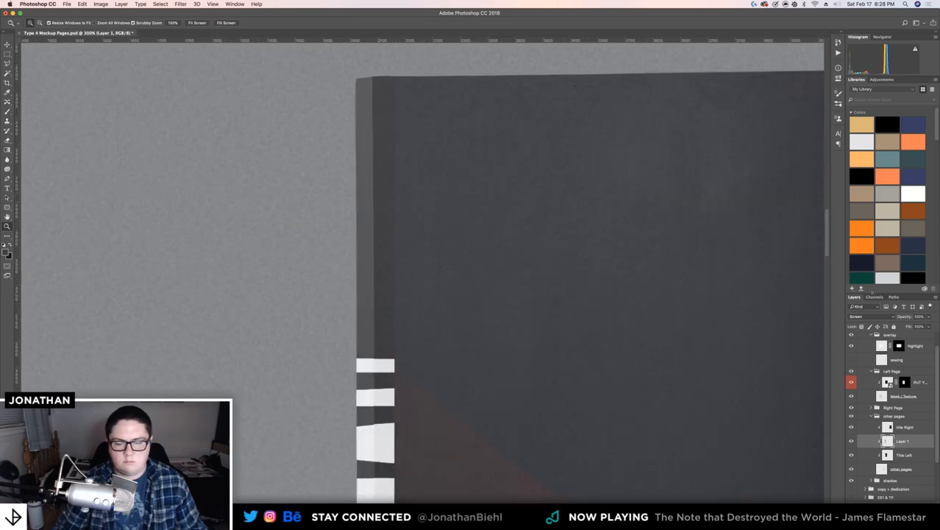
Set the blend mode of the gradient-filled Layer 1 to Normal
click(880, 318)
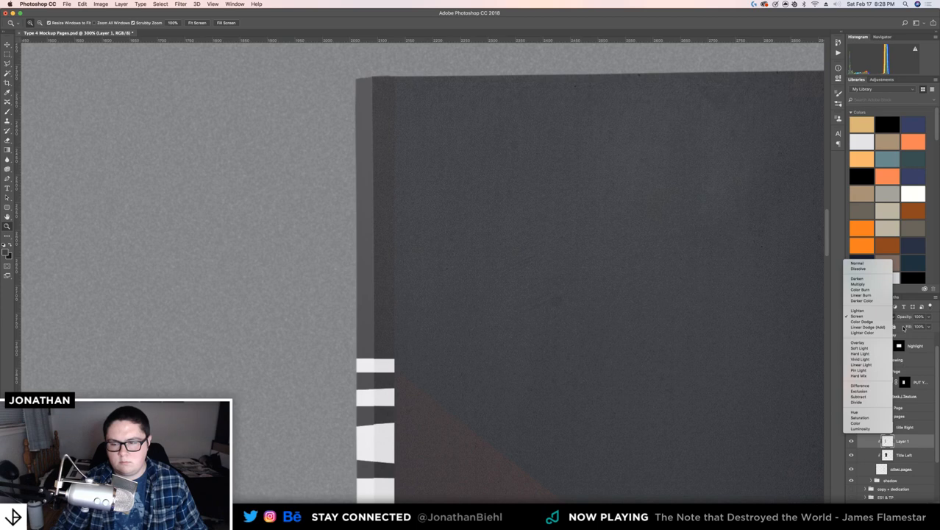
click(903, 331)
click(867, 317)
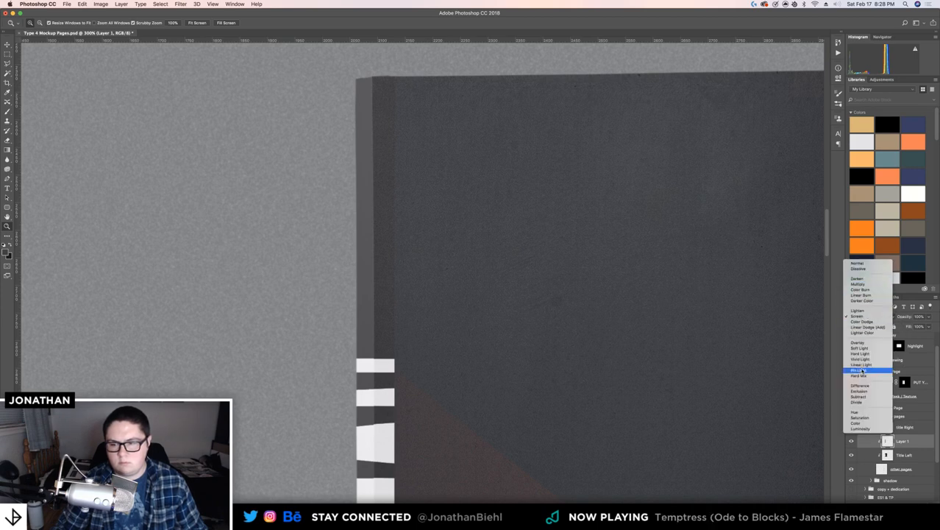
click(861, 266)
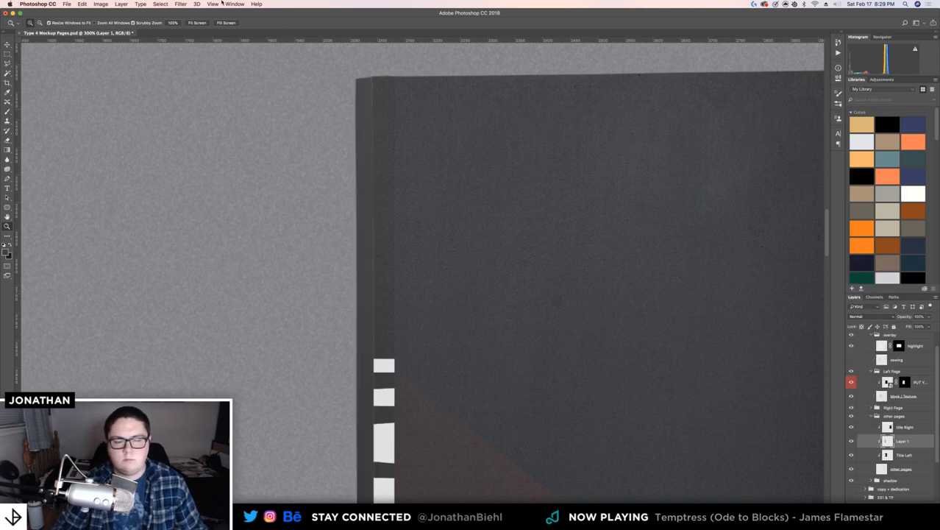
key(v)
click(166, 4)
click(178, 6)
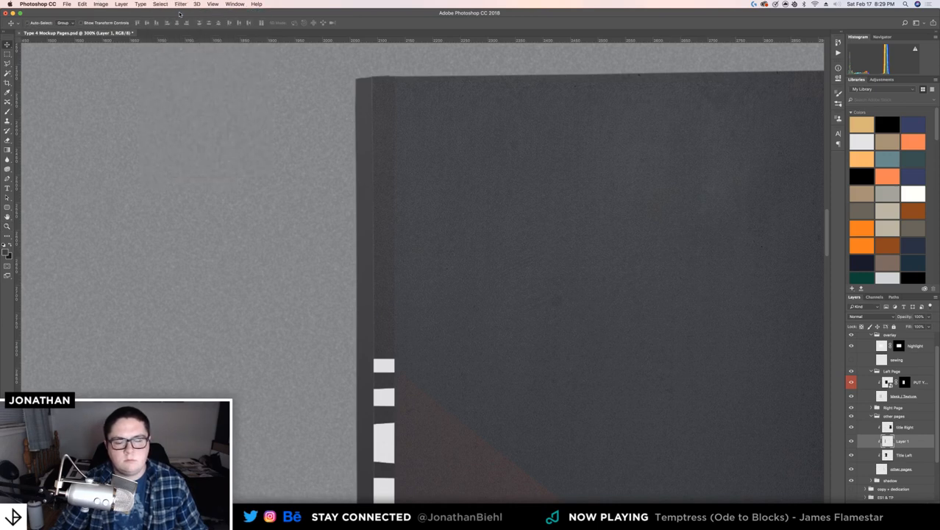
Apply a Brightness/Contrast adjustment to Layer 1 with contrast 43, judging the edge strip at the left page's lower outer corner
key(z)
alt+click(428, 157)
alt+click(426, 164)
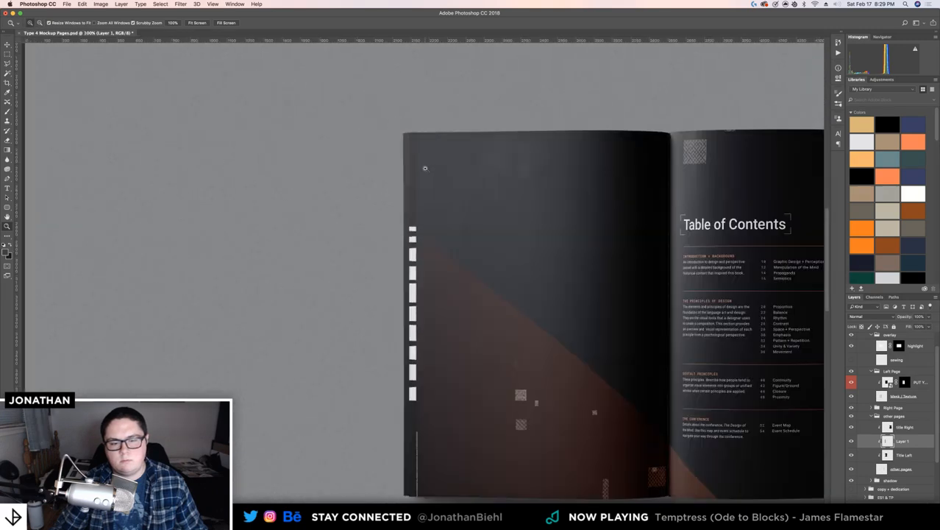
click(424, 431)
click(425, 431)
scroll(390, 367, down, 5)
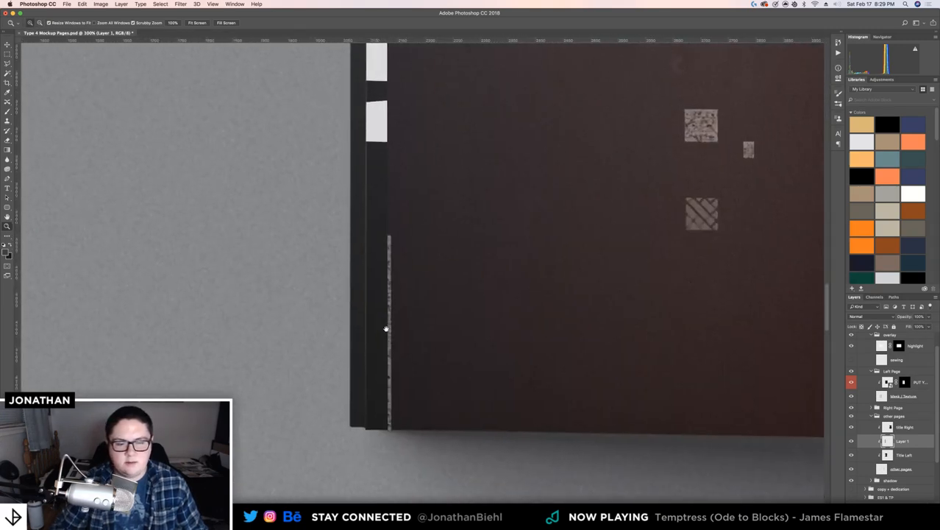
click(362, 384)
click(362, 384)
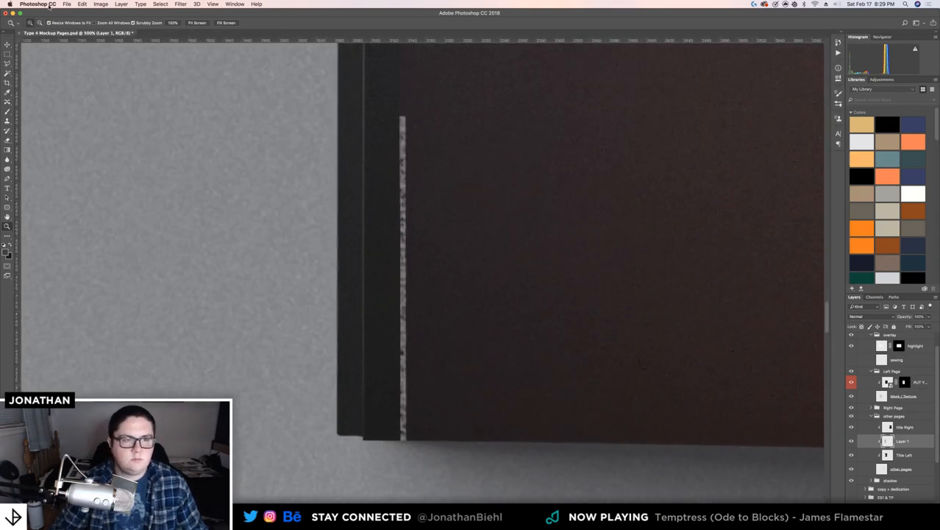
click(101, 5)
mouse_move(114, 24)
click(184, 25)
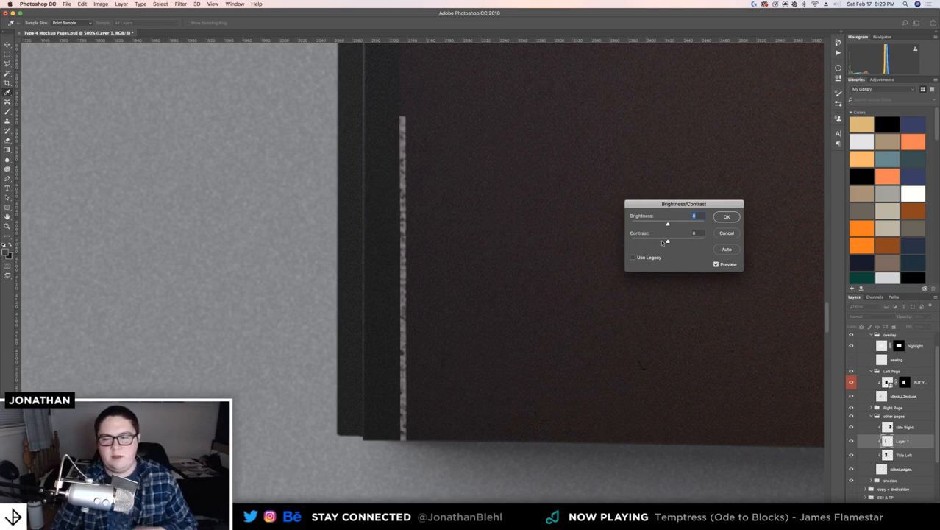
drag(669, 243, 671, 243)
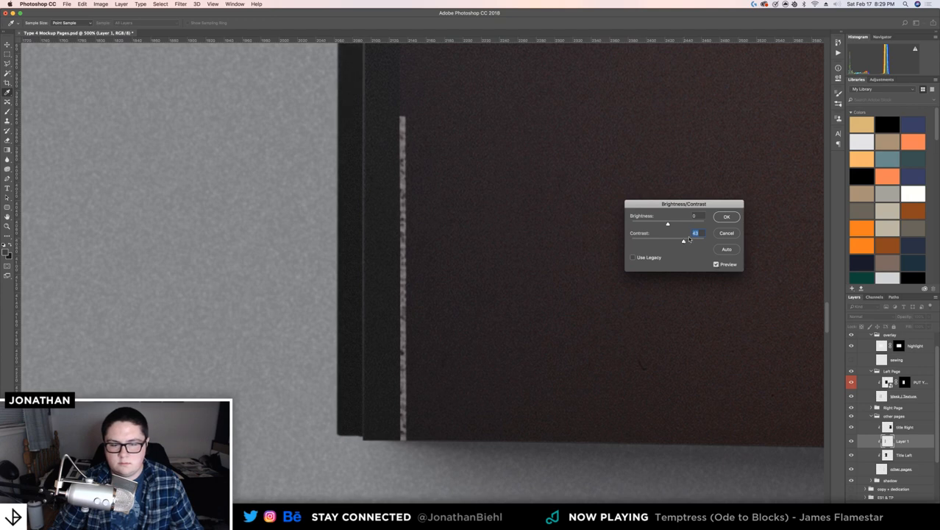
click(726, 219)
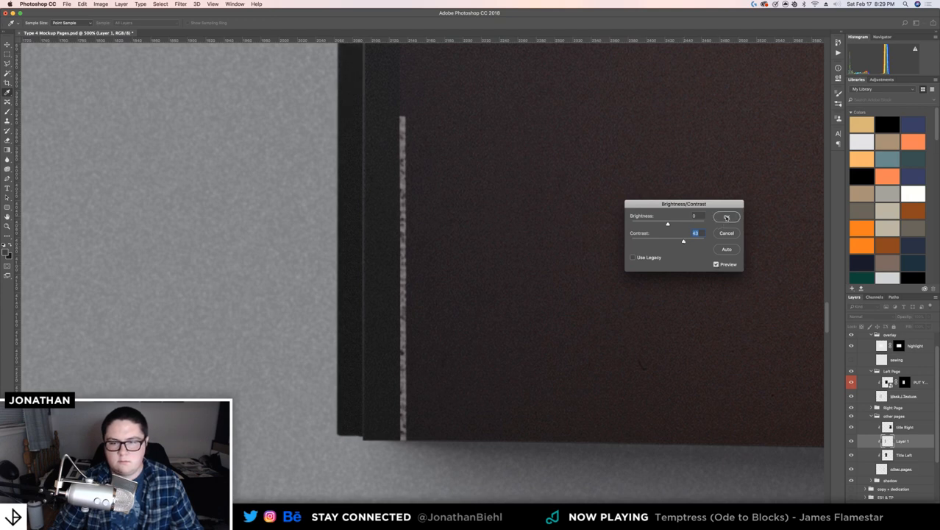
click(727, 218)
Examine how the contrast-adjusted edge strip matches the left page from the lower corner up to the upper part
alt+click(595, 304)
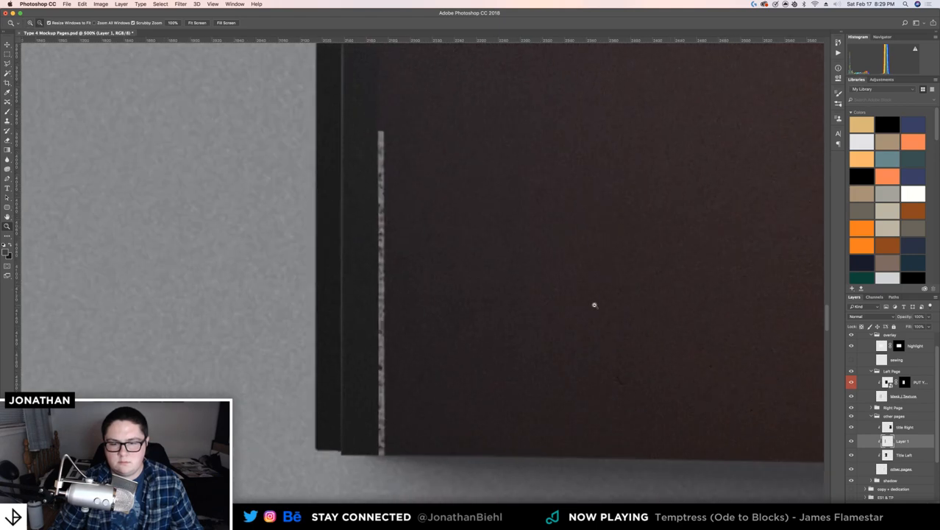
alt+click(704, 273)
alt+click(704, 273)
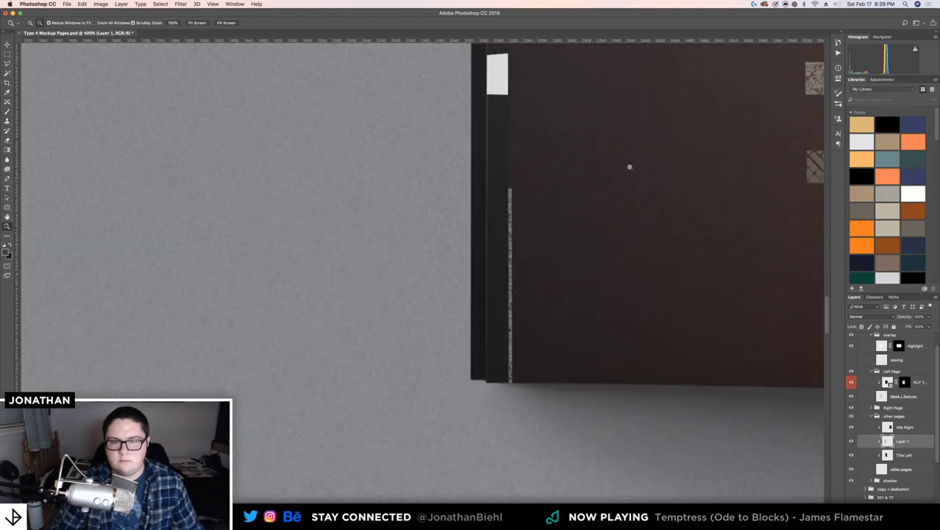
drag(607, 153, 561, 417)
drag(553, 151, 535, 428)
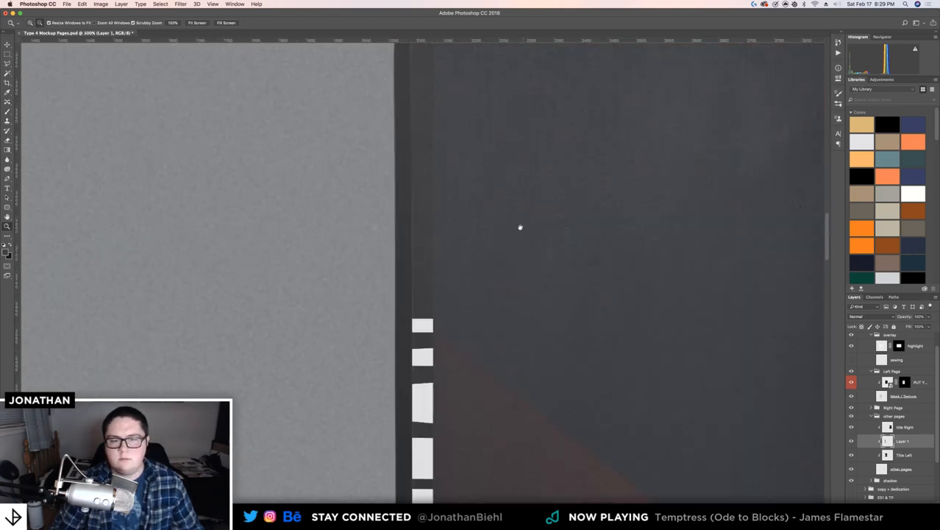
drag(518, 225, 513, 394)
drag(584, 430, 460, 176)
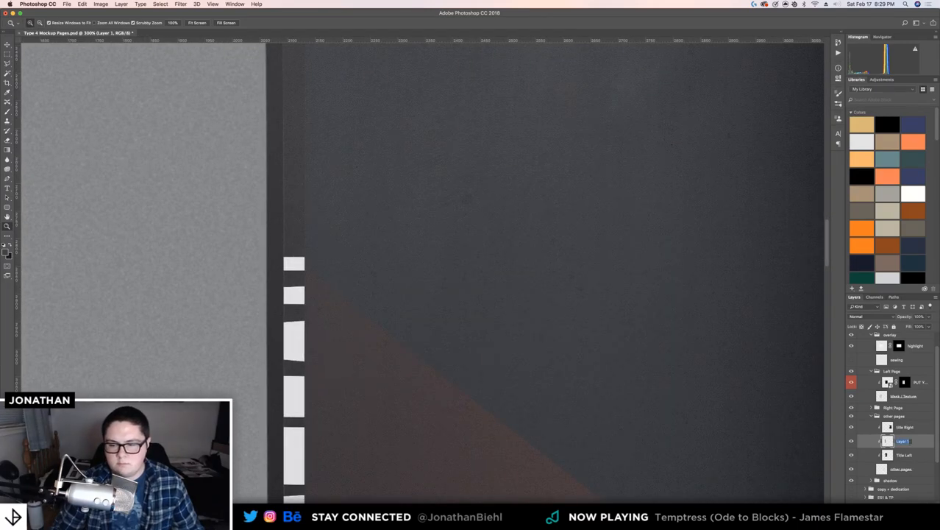
Rename Layer 1 as "Left BG" and move it below the Title Left layer in the other pages group
text(Left BG)
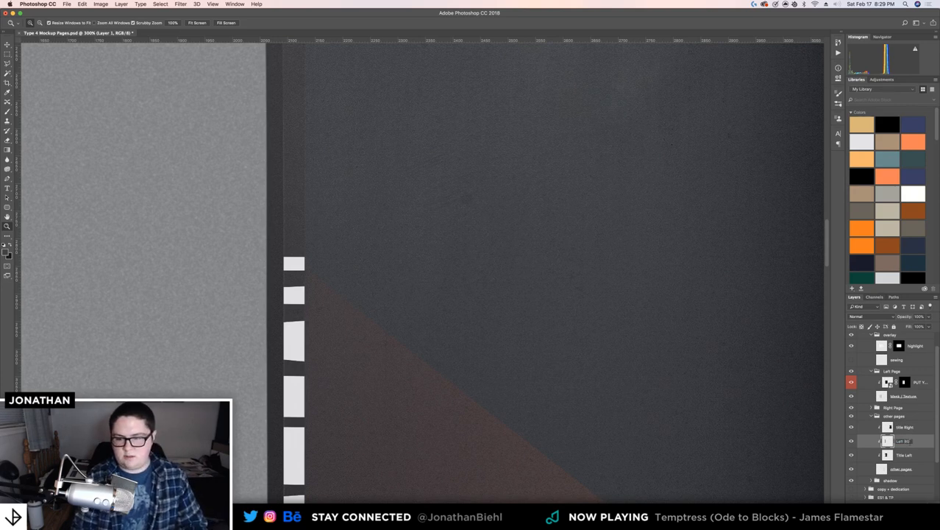
key(Return)
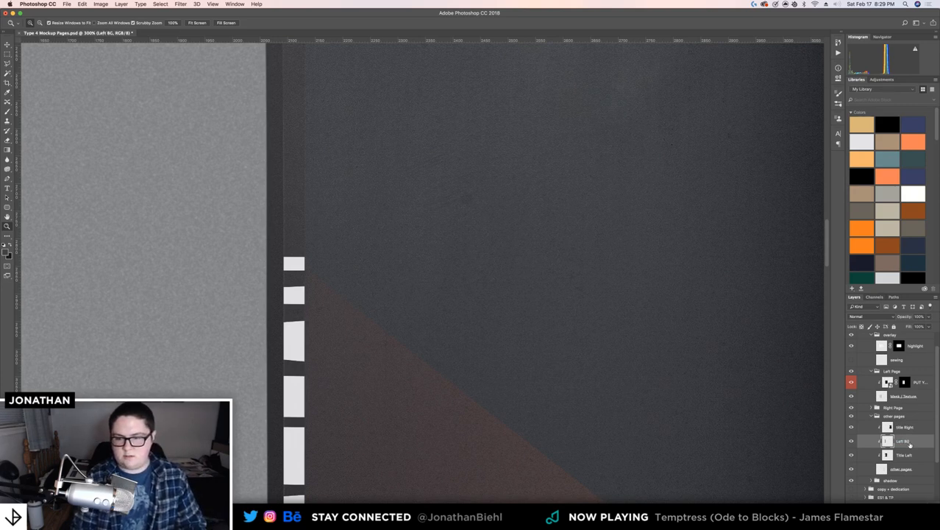
drag(910, 441, 905, 457)
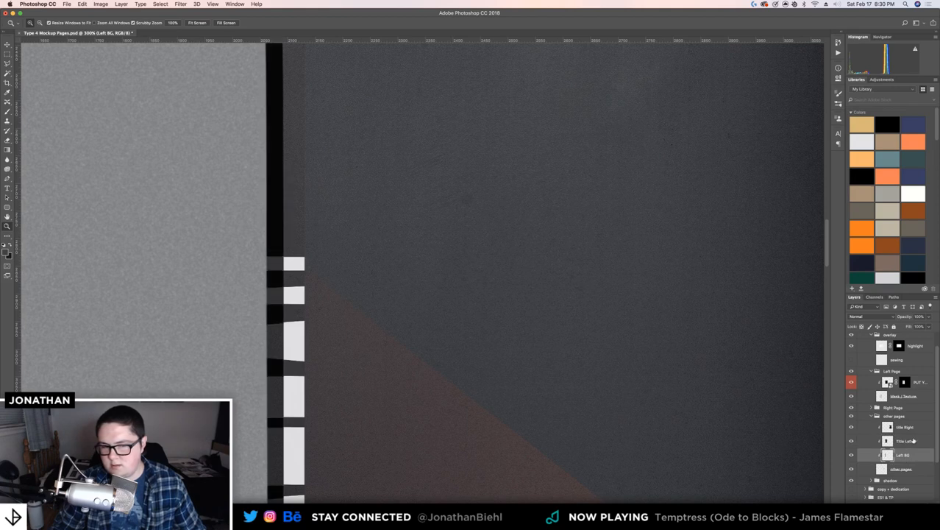
Try Color Burn on the Title Left layer, then set its blend mode to Screen
click(911, 441)
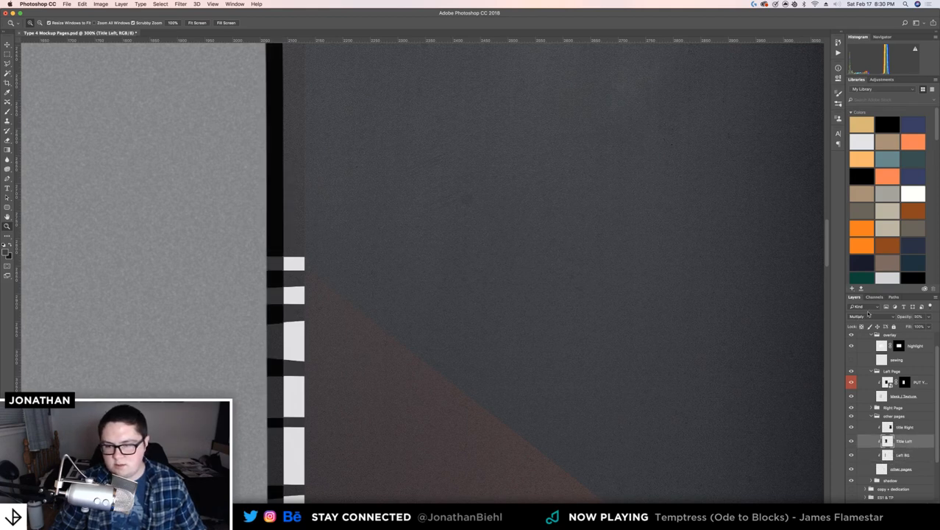
click(868, 315)
click(862, 336)
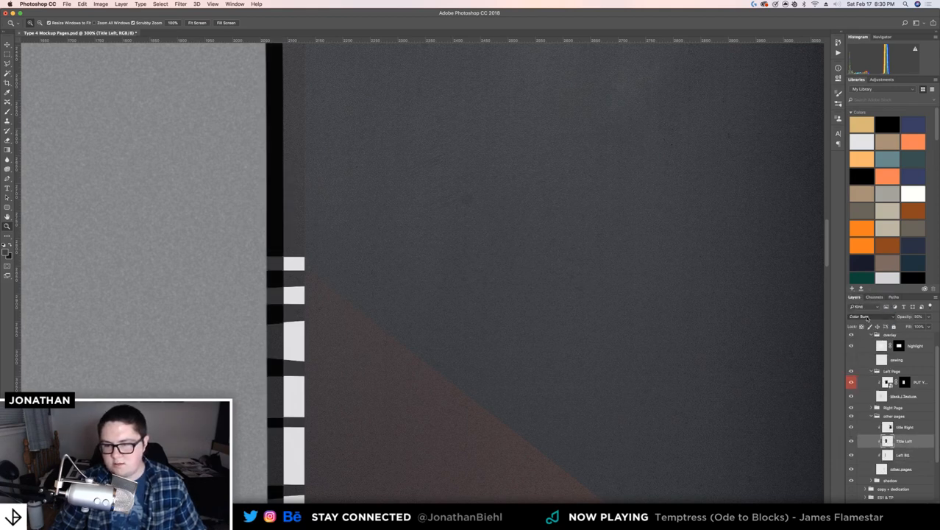
click(868, 317)
click(853, 347)
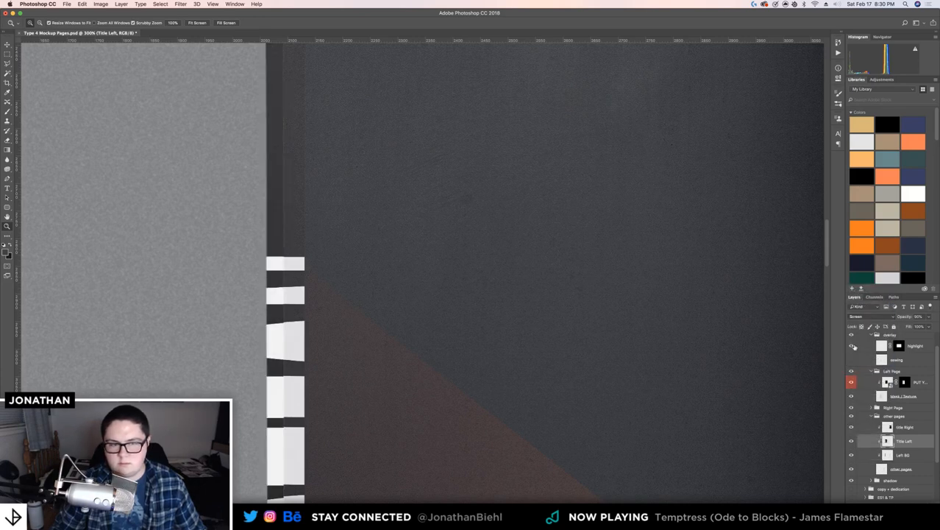
Compare opacities of 100% and 50% for the Title Left layer, then set it to 80% to match the adjoining white lettering
scroll(479, 252, down, 10)
scroll(479, 252, right, 2)
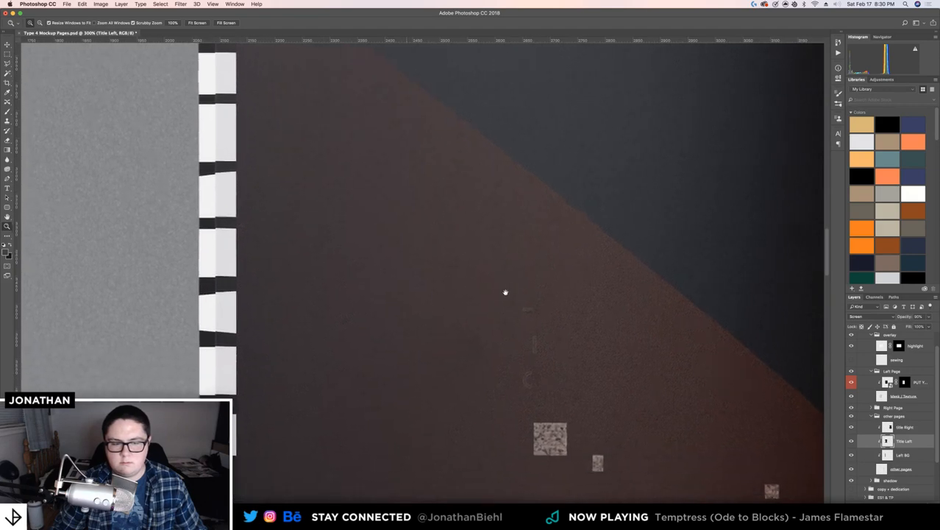
scroll(533, 250, down, 5)
scroll(535, 246, left, 1)
key(v)
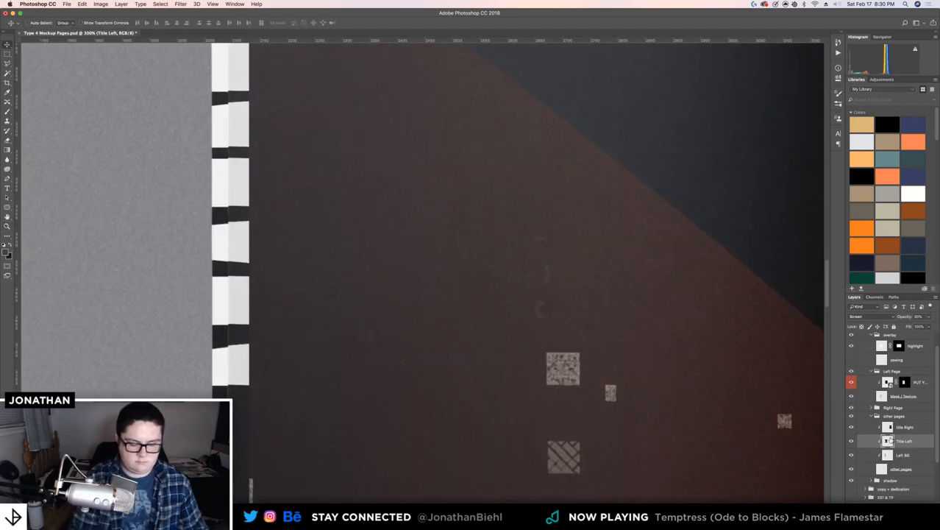
key(0)
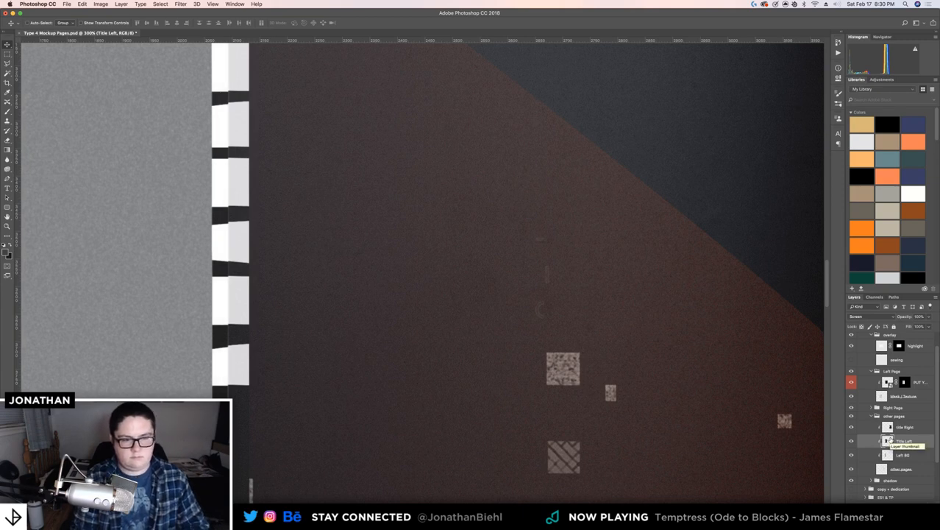
key(1)
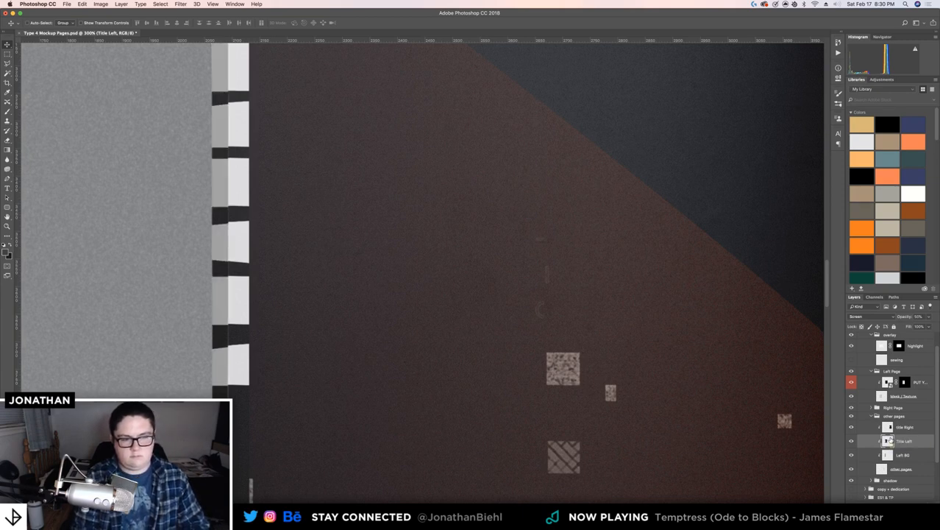
key(8)
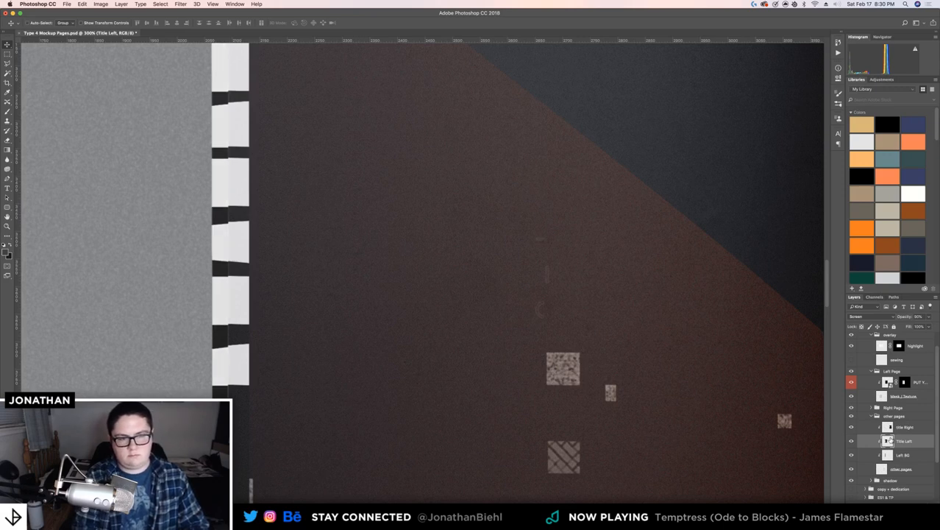
Zoom out to the whole left page and save the mockup file
key(z)
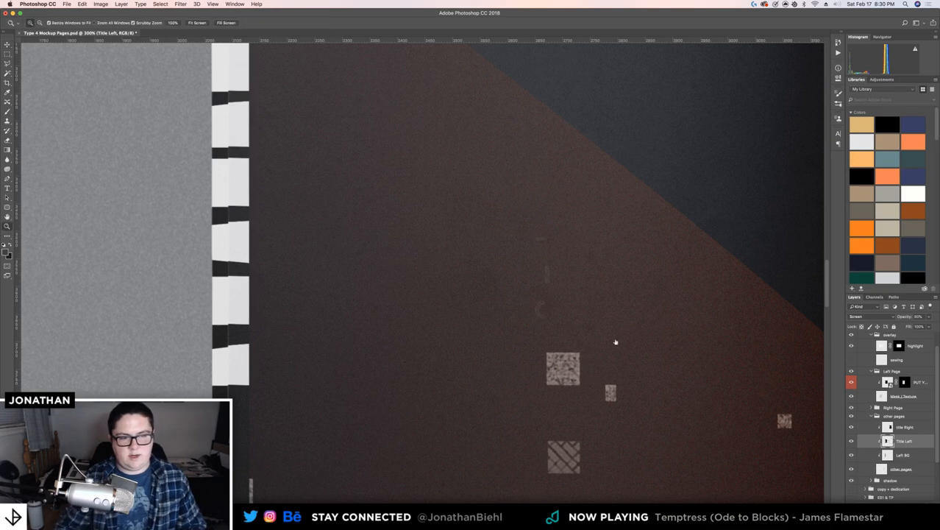
alt+click(575, 336)
alt+click(575, 336)
key(super+s)
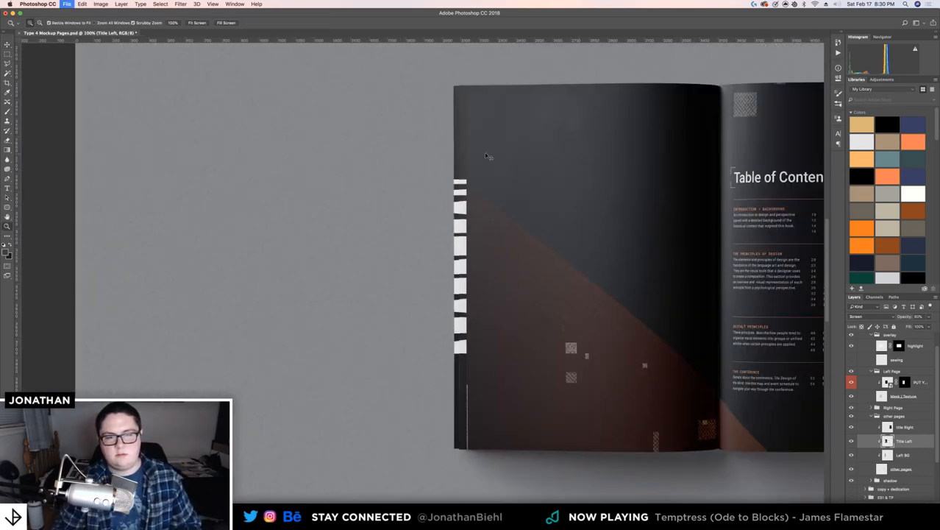
Examine how the white lettering and edge strip line up along the left page's outer edge
drag(493, 153, 304, 162)
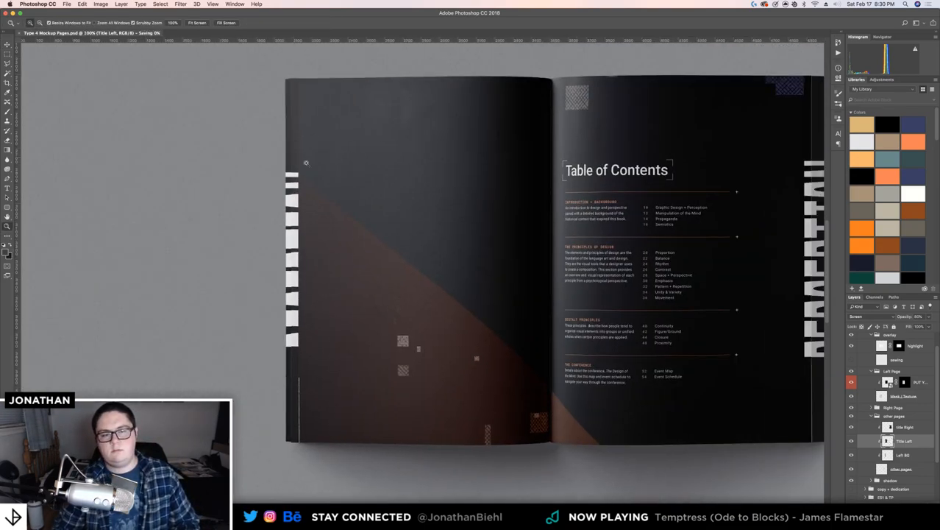
click(293, 171)
click(301, 178)
drag(403, 441, 382, 163)
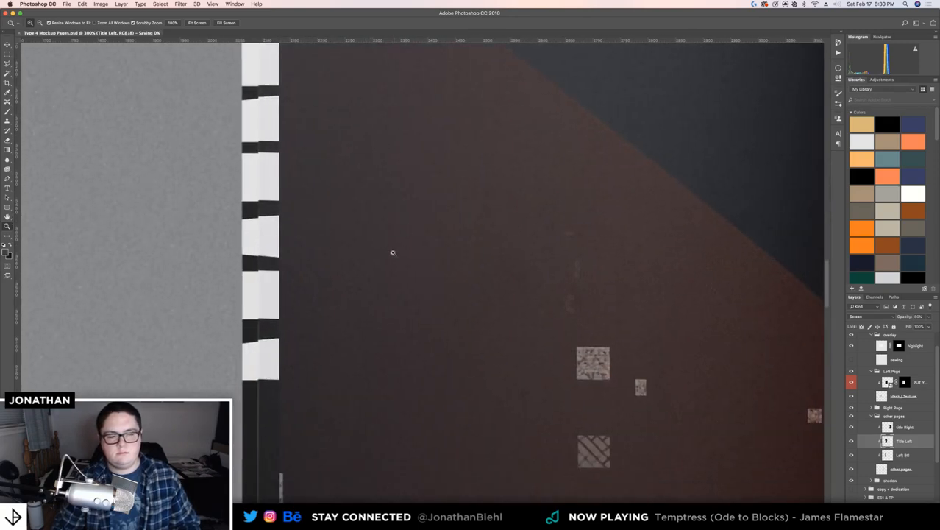
alt+click(390, 254)
alt+click(403, 328)
drag(394, 360, 373, 259)
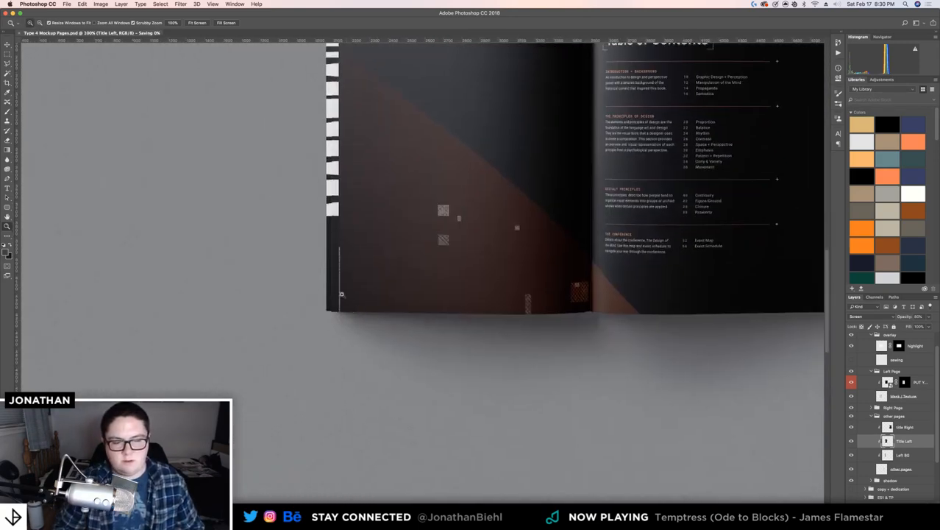
Transform the Title Left layer, nudging it slightly left, and check the lettering at the page's outer edge
click(340, 288)
key(super+t)
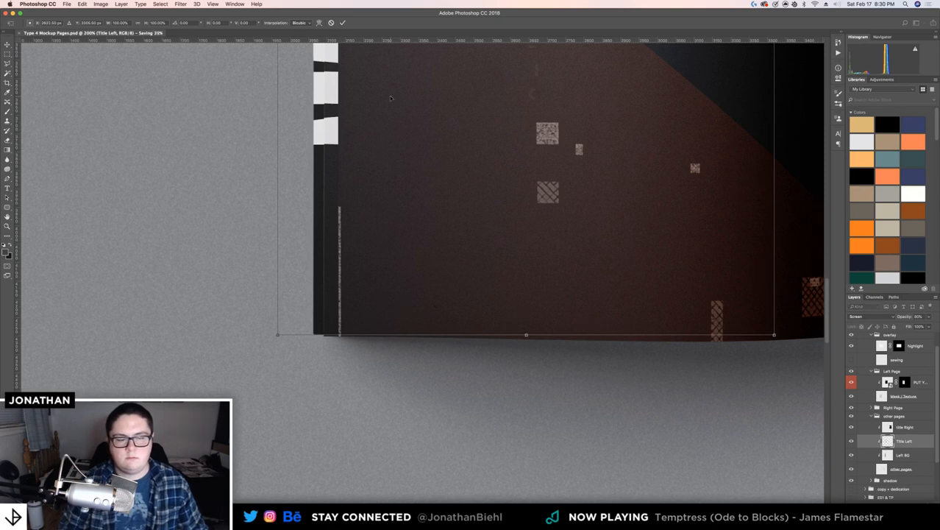
key(shift+Left)
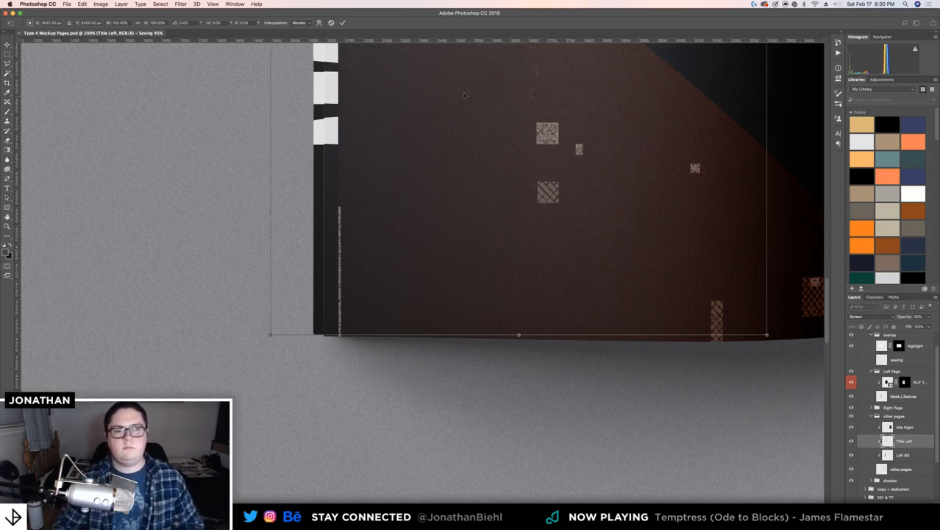
key(Return)
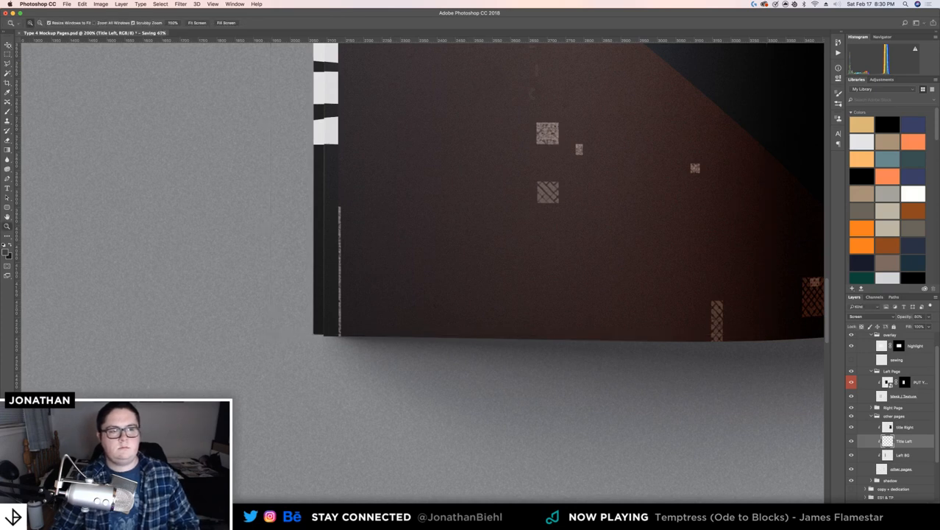
key(super+equal)
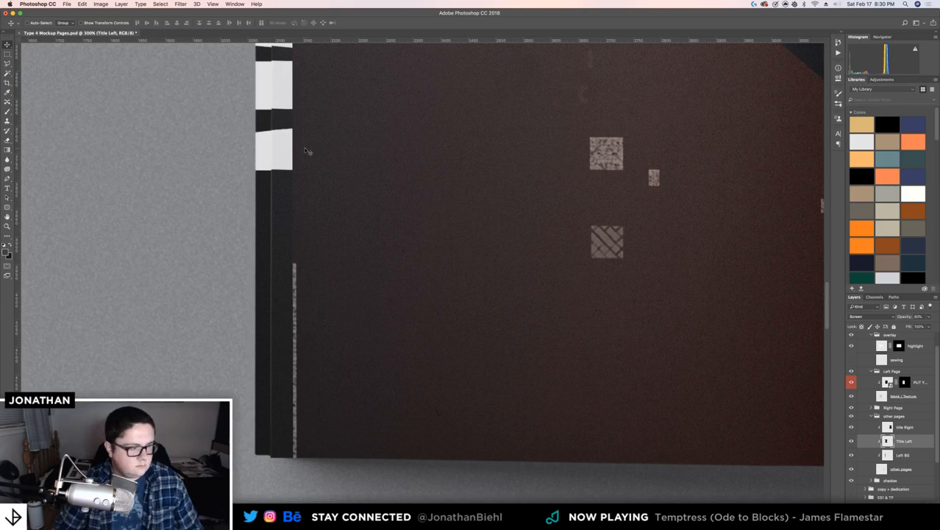
scroll(406, 145, up, 5)
scroll(405, 145, right, 2)
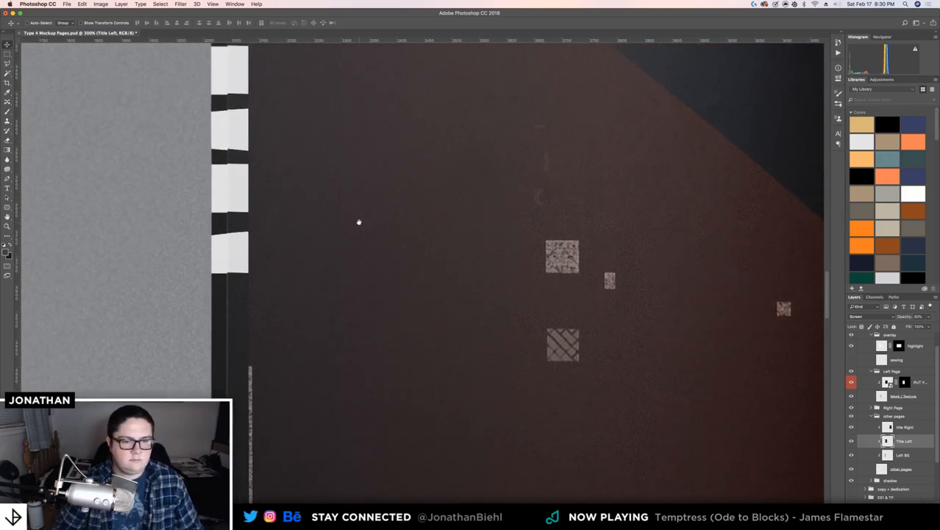
Transform the Title Left layer, scaling it down very slightly from its upper-left corner, and check the edge lettering
scroll(358, 222, down, 5)
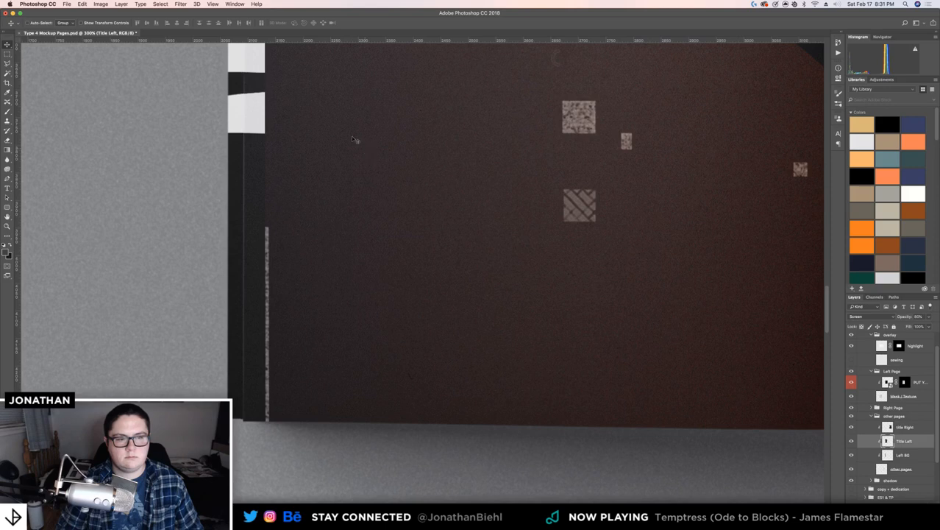
scroll(363, 148, up, 10)
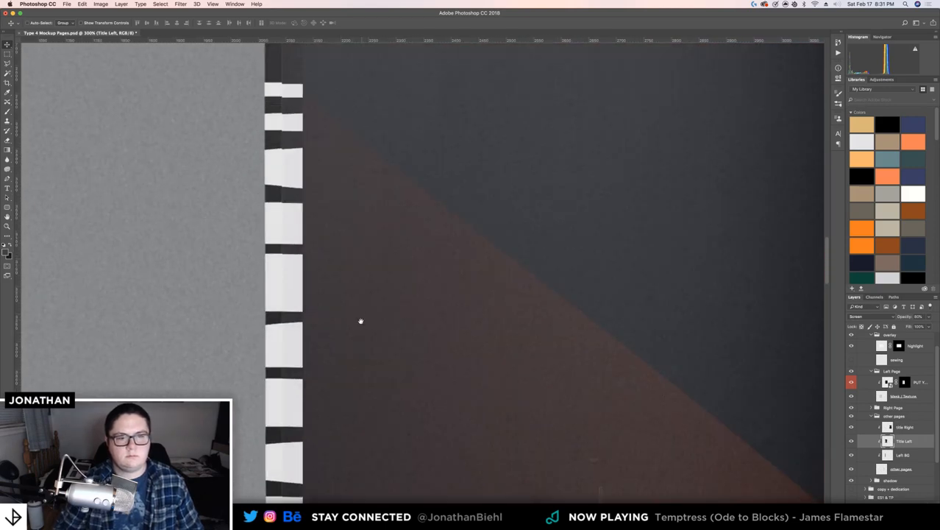
drag(353, 182, 323, 175)
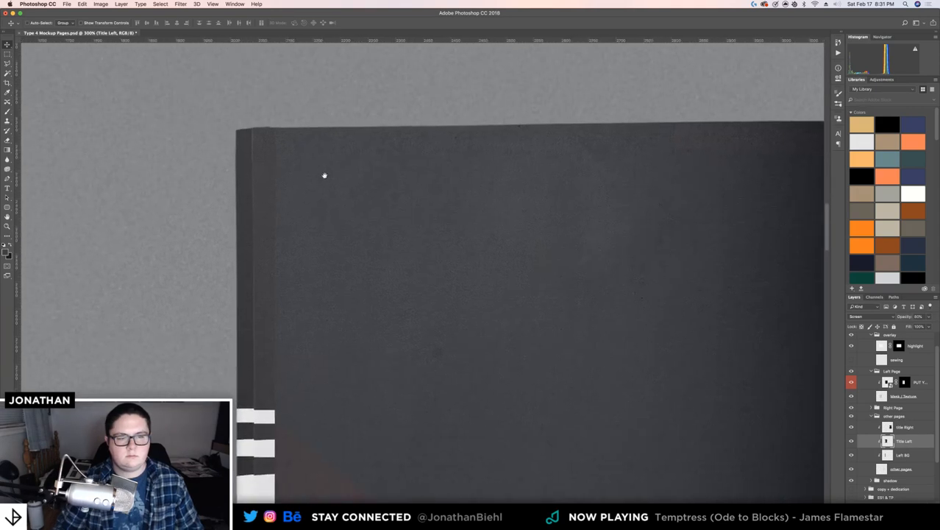
key(super+t)
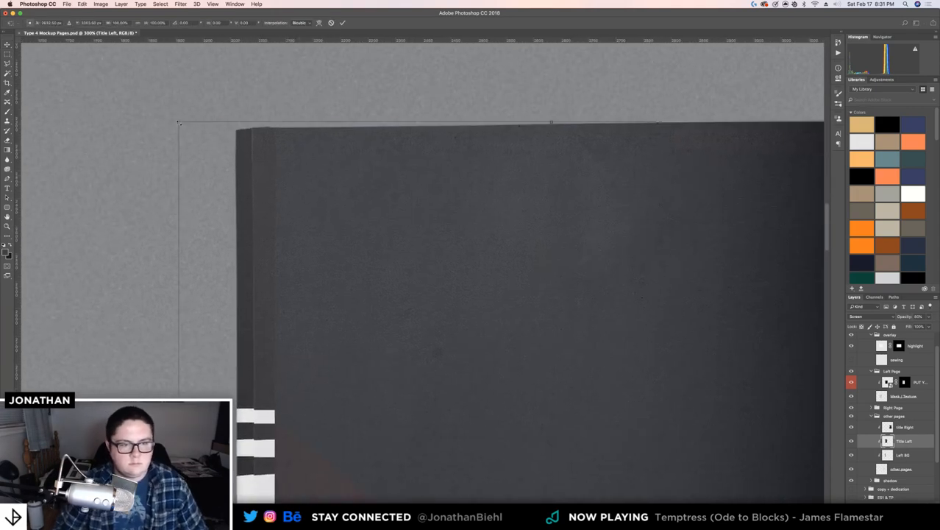
drag(180, 124, 178, 124)
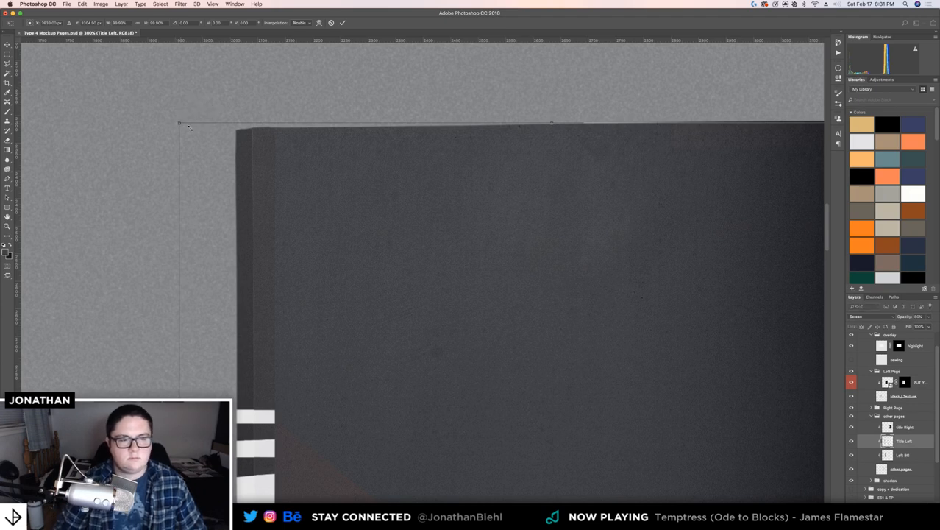
key(Return)
scroll(393, 158, down, 5)
scroll(393, 158, right, 1)
scroll(393, 159, down, 10)
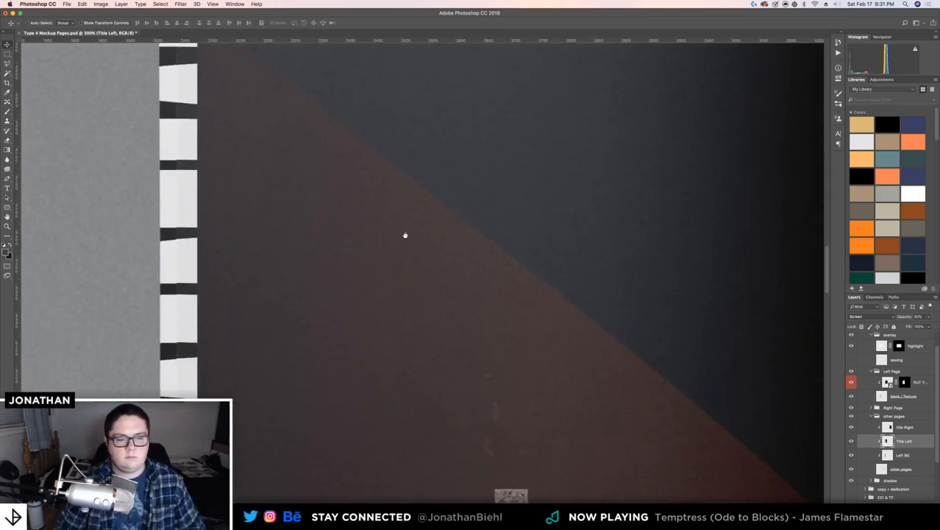
Zoom out to the whole open spread and save the mockup file
key(z)
drag(455, 243, 372, 236)
drag(573, 229, 407, 274)
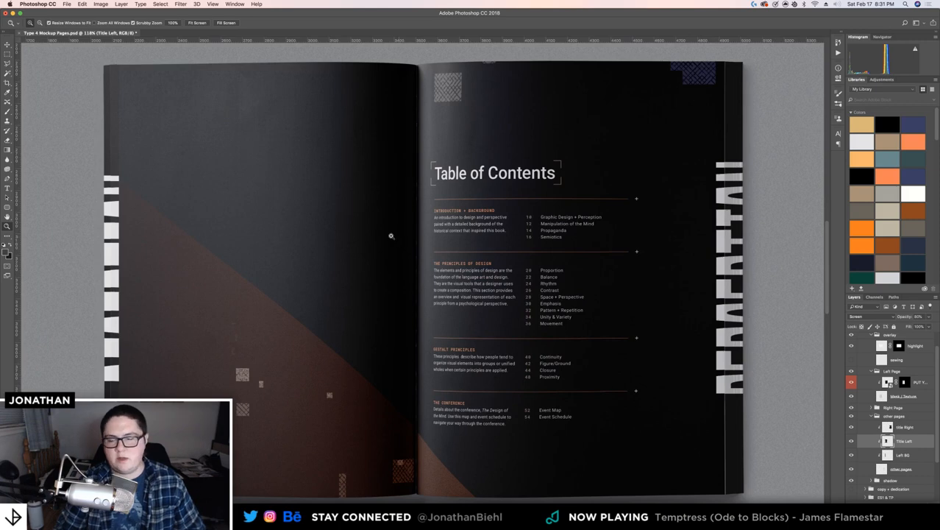
drag(350, 204, 339, 205)
key(v)
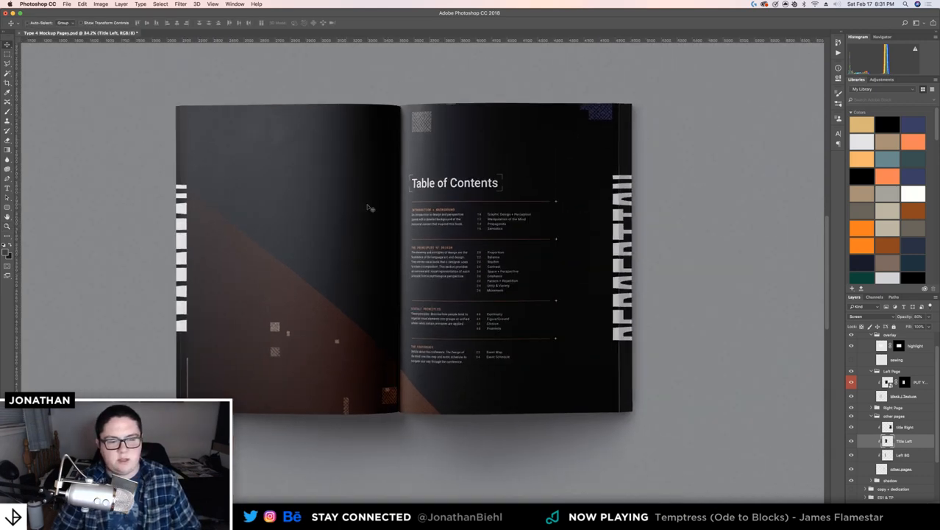
key(super+s)
Examine the left page's outer edge strip and lettering up close and within the whole spread
key(z)
drag(177, 416, 239, 405)
drag(344, 399, 325, 355)
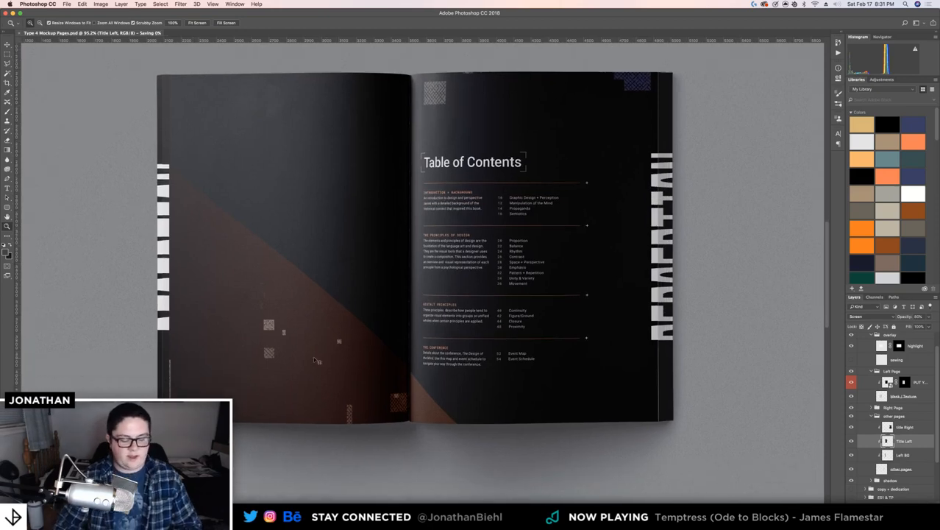
drag(166, 83, 196, 103)
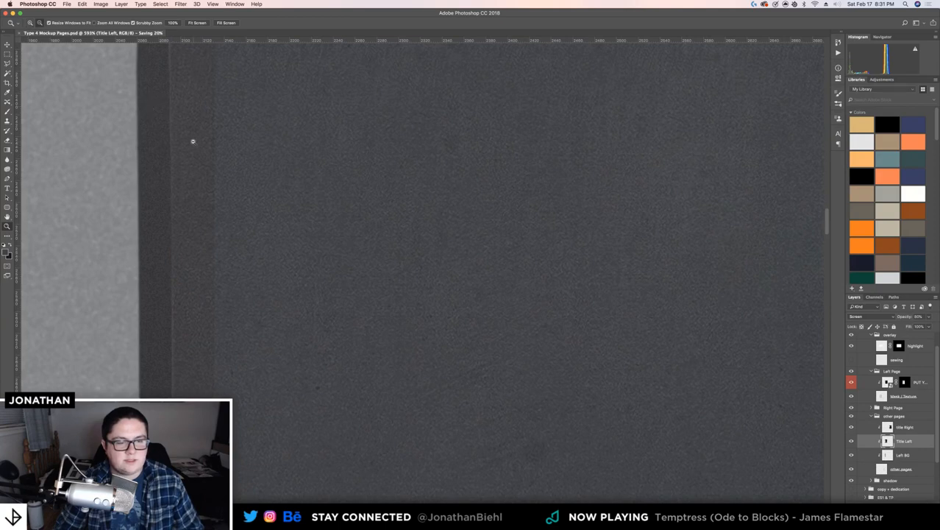
click(192, 141)
key(super+1)
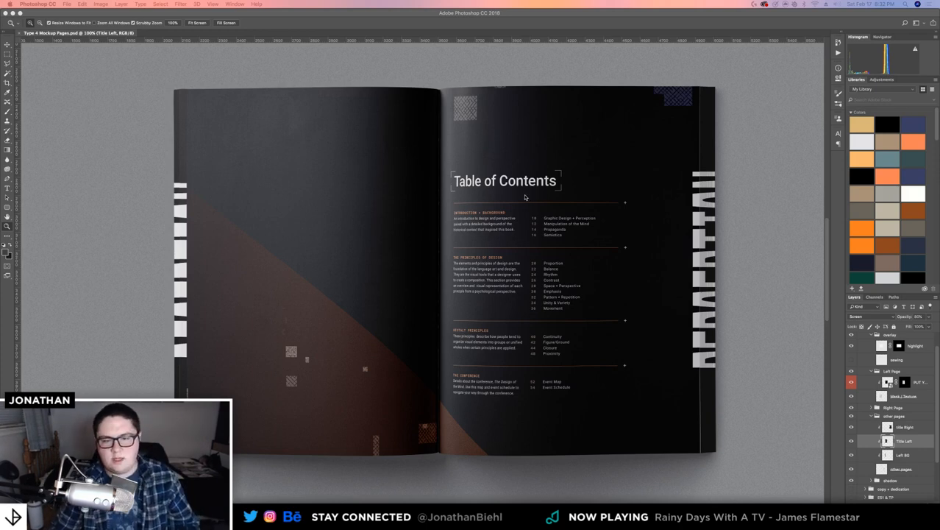
alt+click(498, 199)
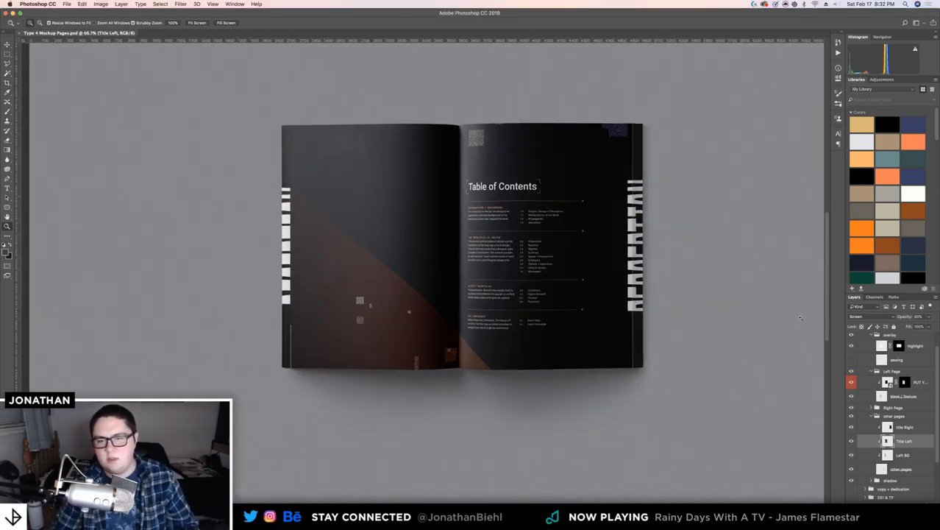
click(296, 172)
drag(295, 173, 339, 197)
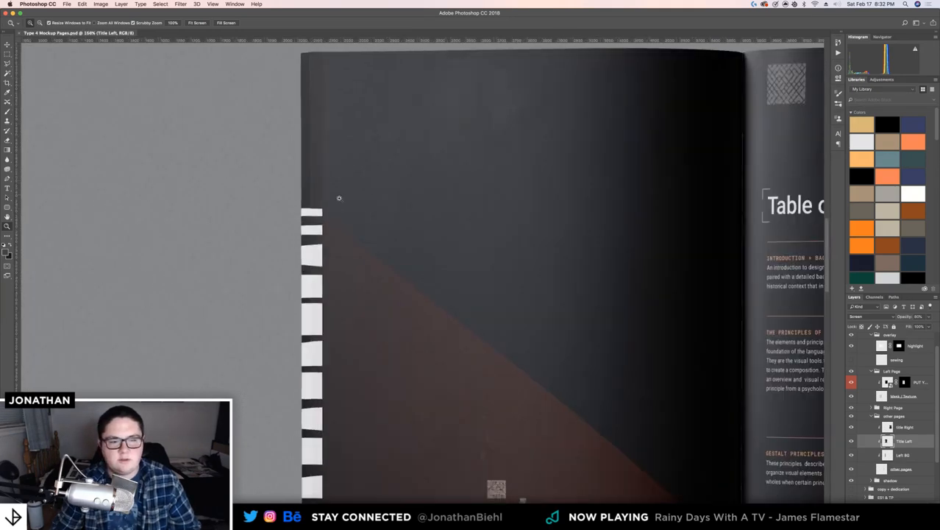
drag(233, 192, 167, 190)
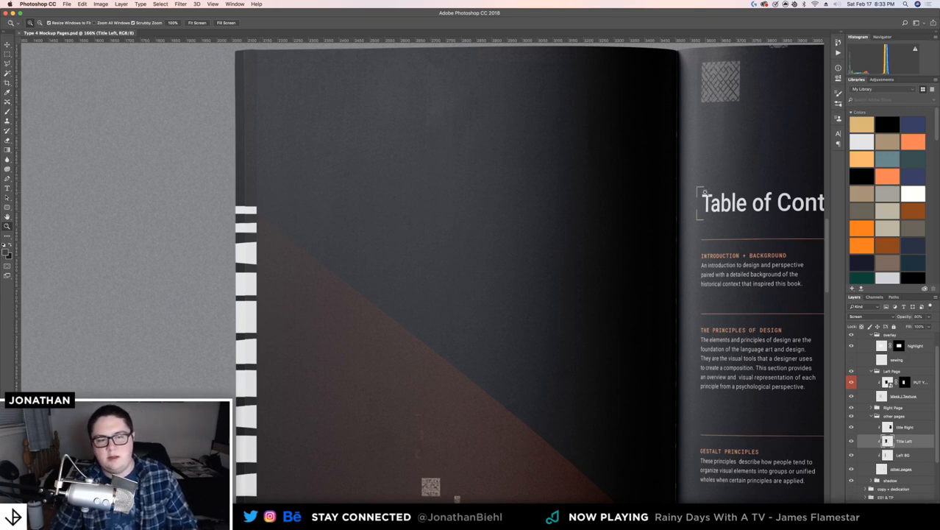
Collapse the overlay, Left Page and other pages groups inside the toc group
scroll(879, 365, up, 1)
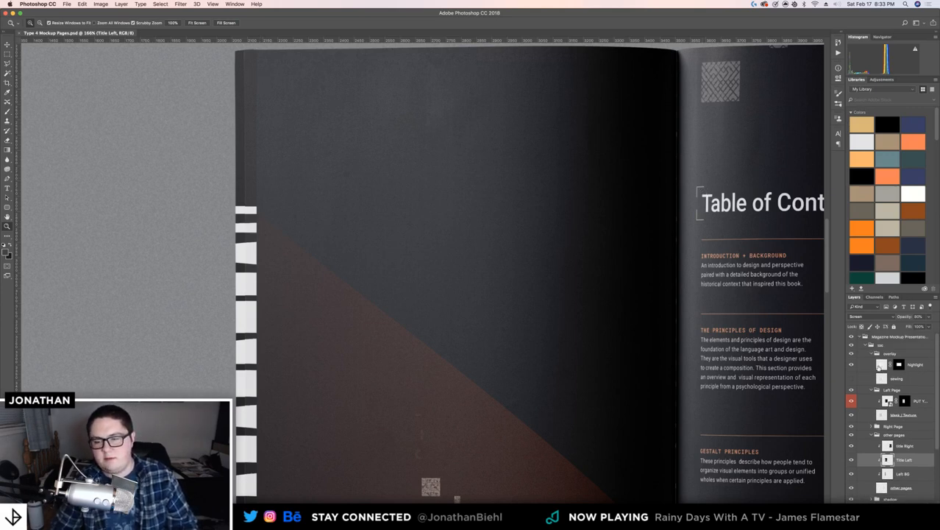
click(875, 353)
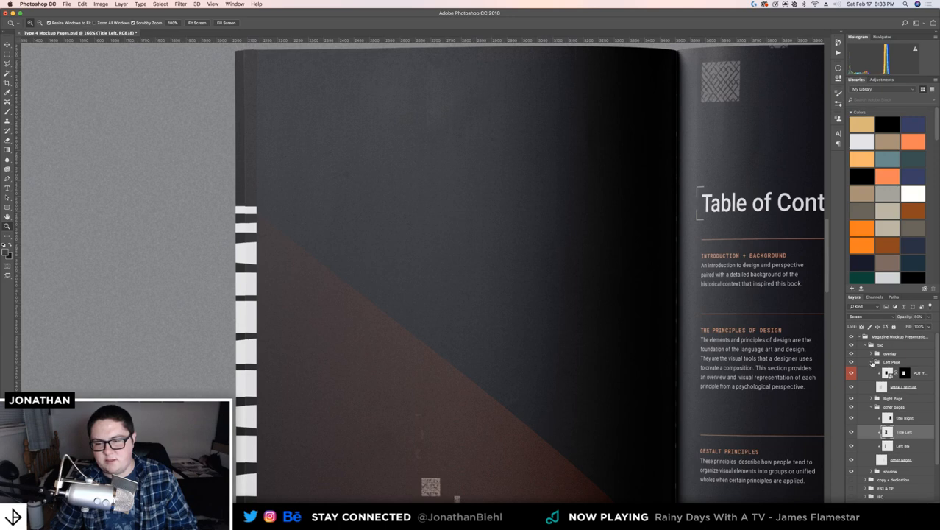
click(873, 363)
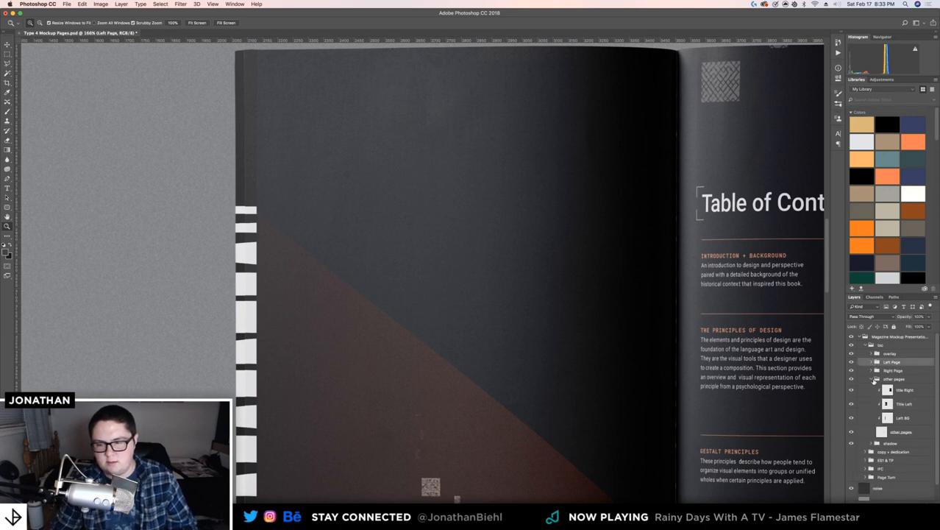
click(873, 380)
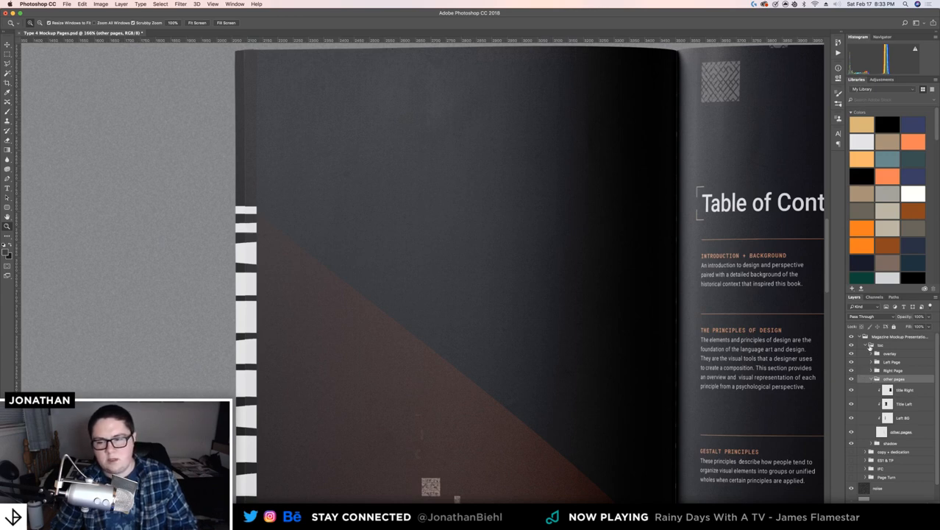
click(874, 379)
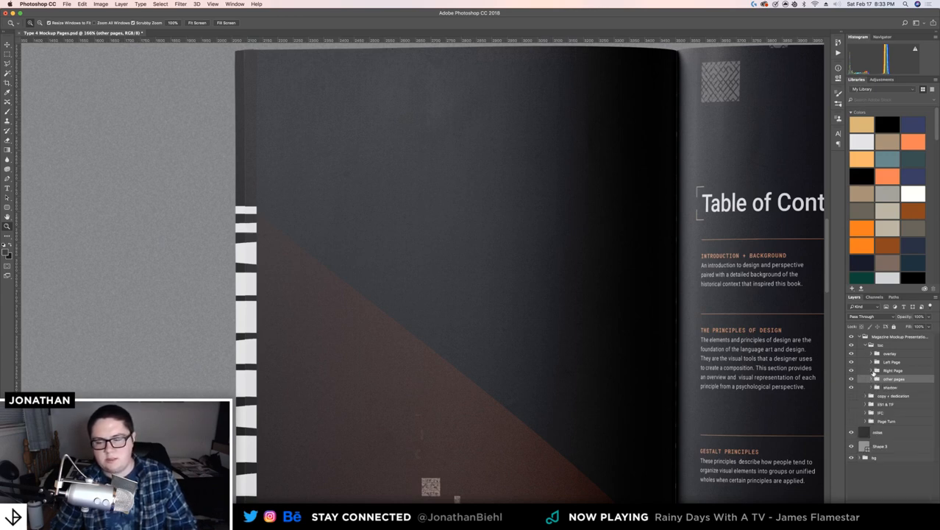
Expand the Right Page and Left Page groups, and duplicate the whole toc group
click(871, 370)
click(871, 362)
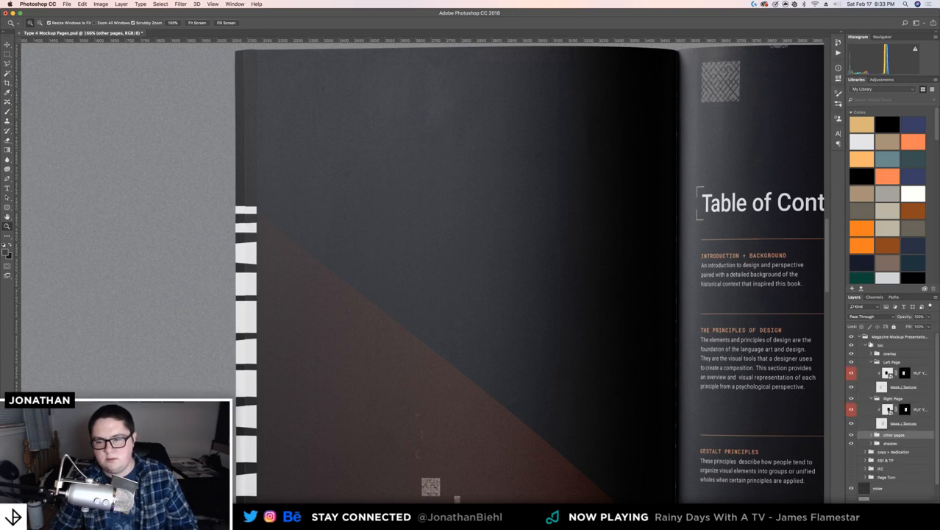
click(881, 345)
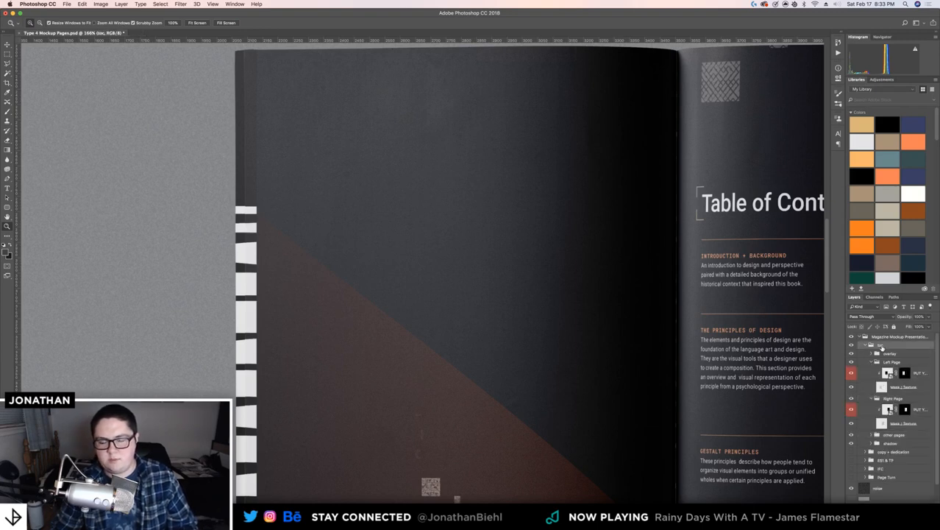
key(super+j)
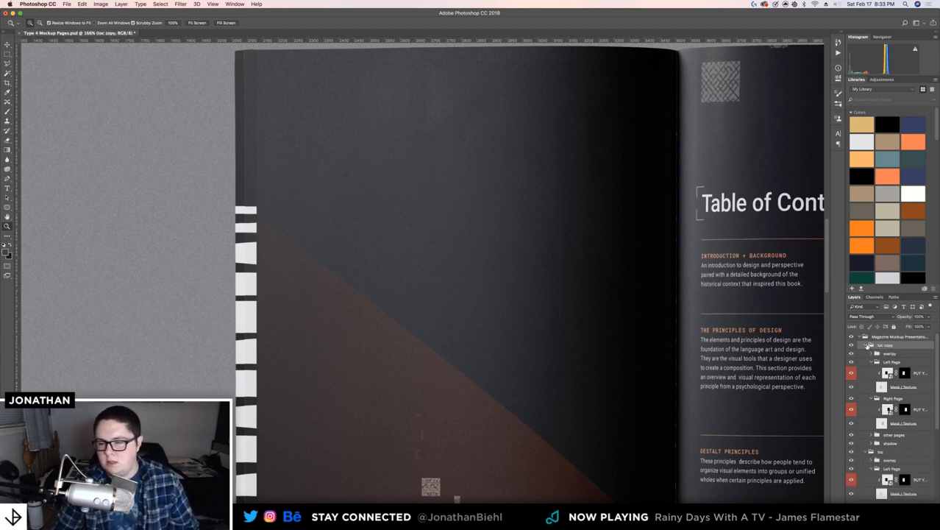
Rasterize the smart-object design layers of the Left Page and Right Page groups in the original toc group
scroll(898, 378, down, 4)
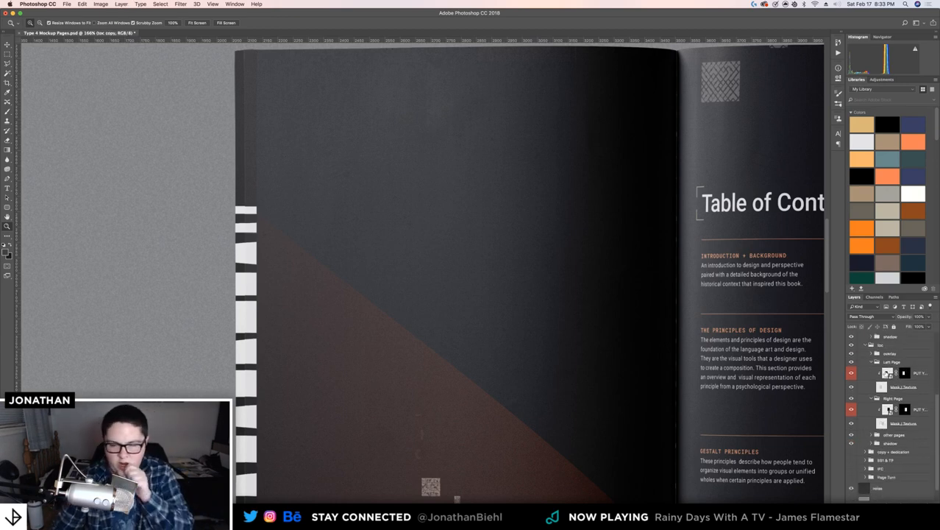
right_click(888, 373)
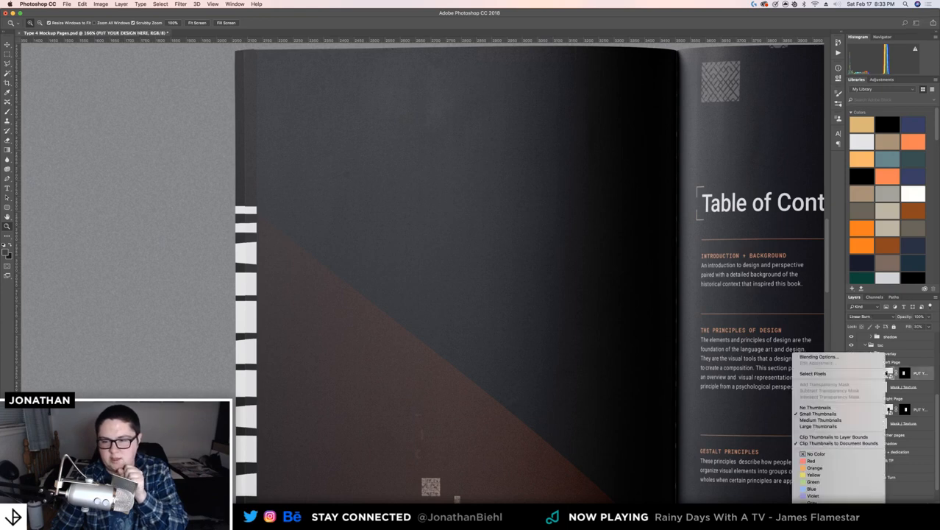
right_click(925, 375)
right_click(926, 375)
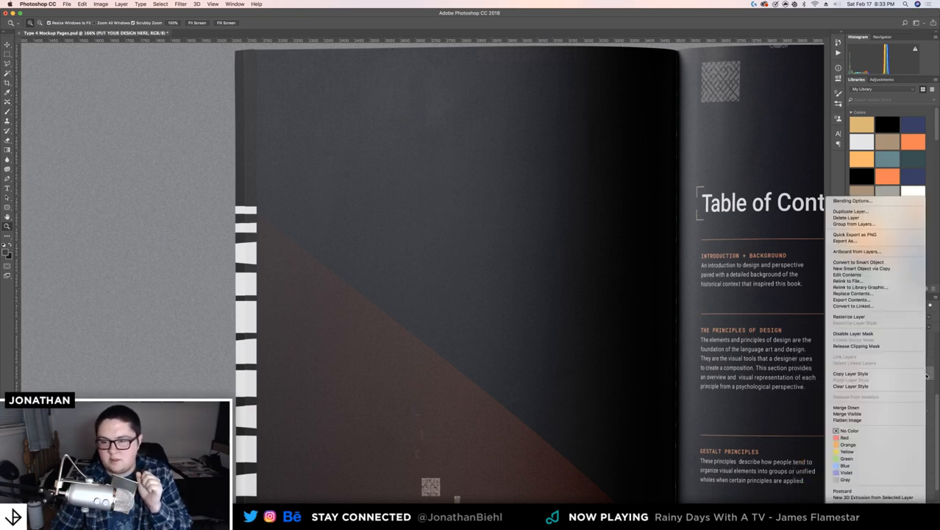
click(850, 316)
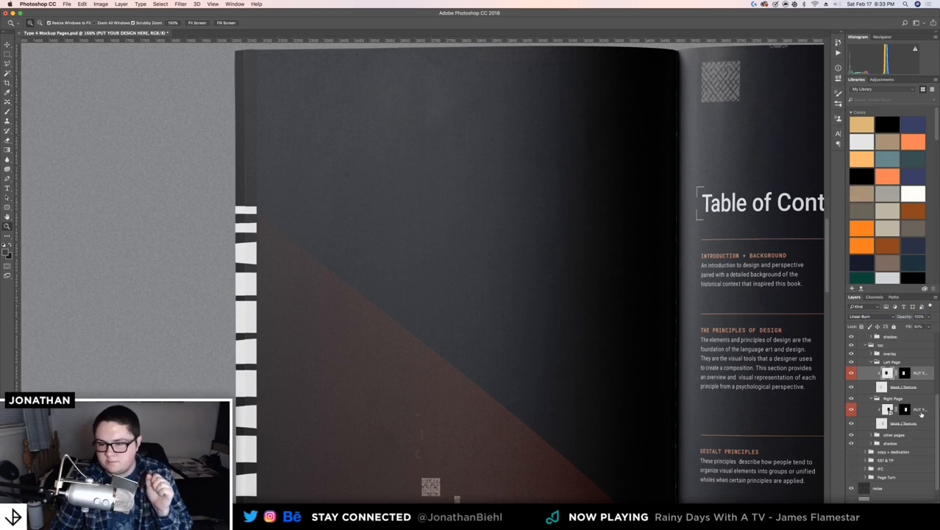
click(922, 412)
right_click(922, 412)
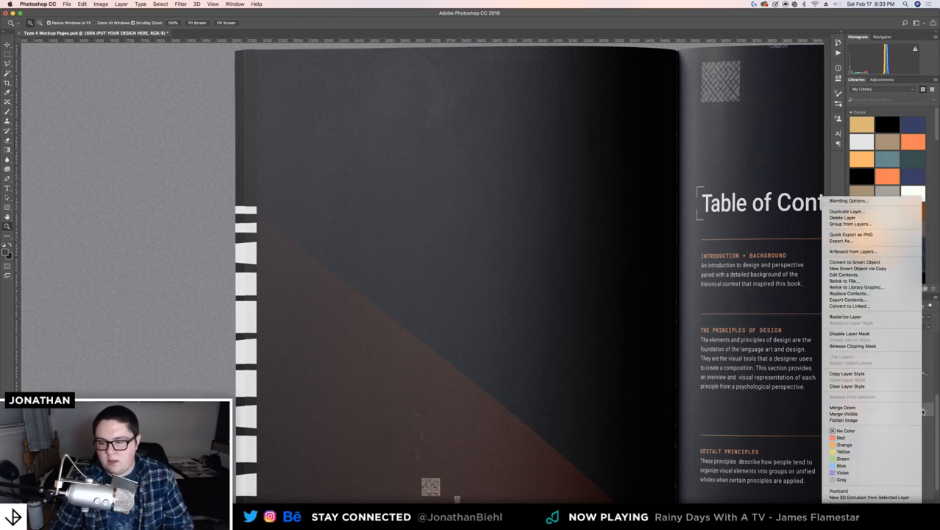
click(859, 317)
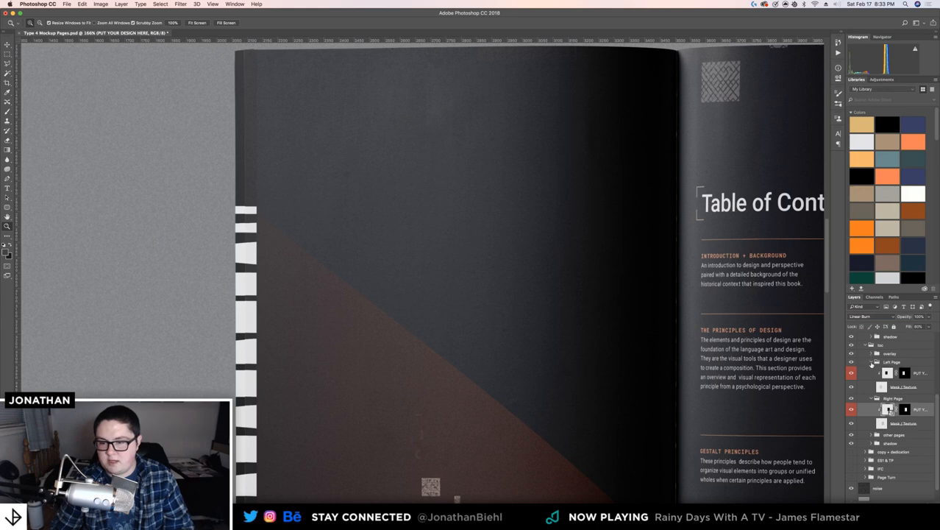
Collapse the original toc group's Left Page and Right Page groups, and the toc group itself
click(872, 362)
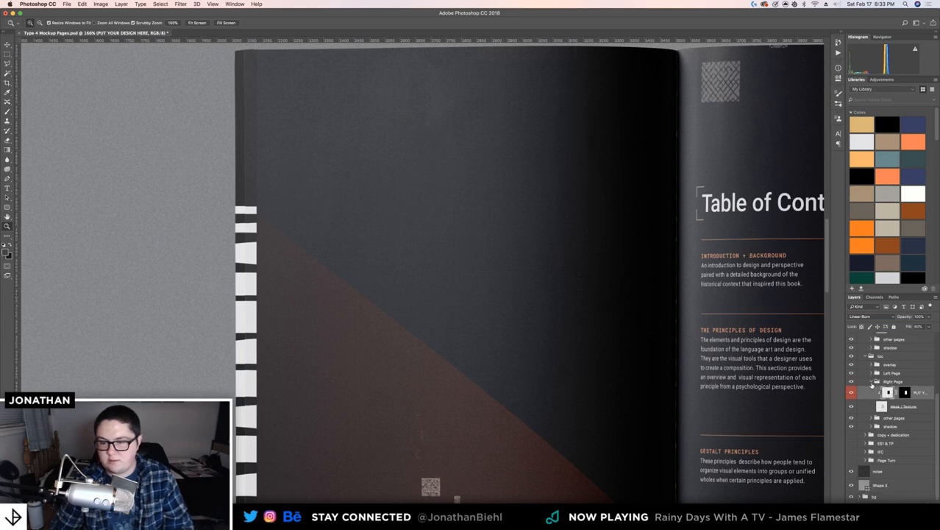
click(872, 382)
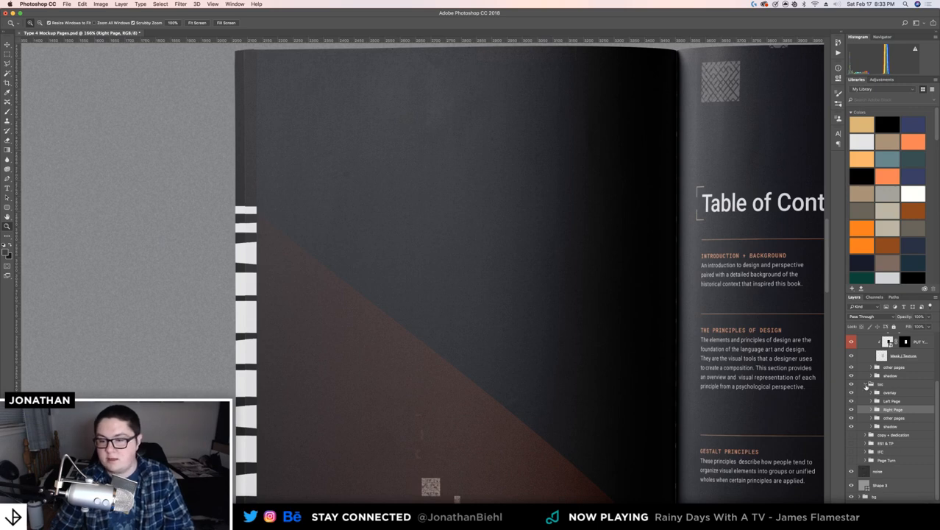
click(867, 385)
click(866, 385)
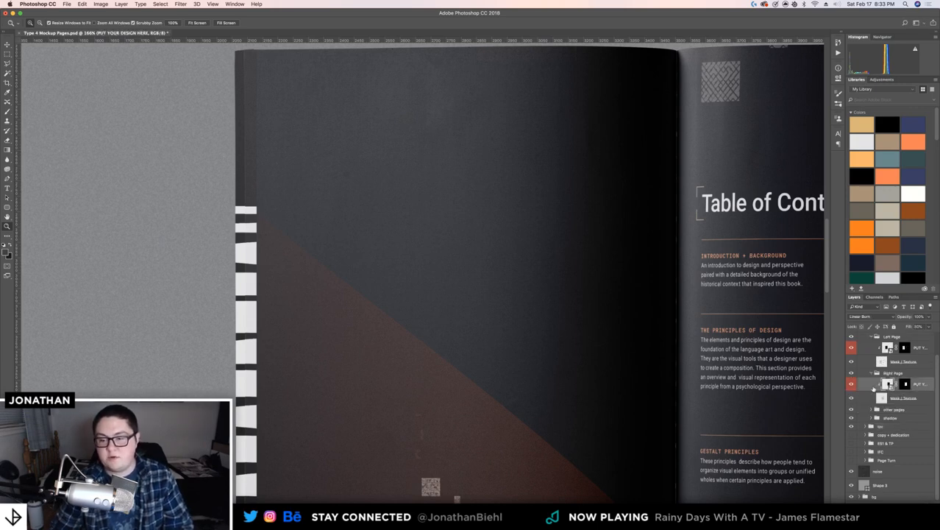
scroll(874, 388, up, 1)
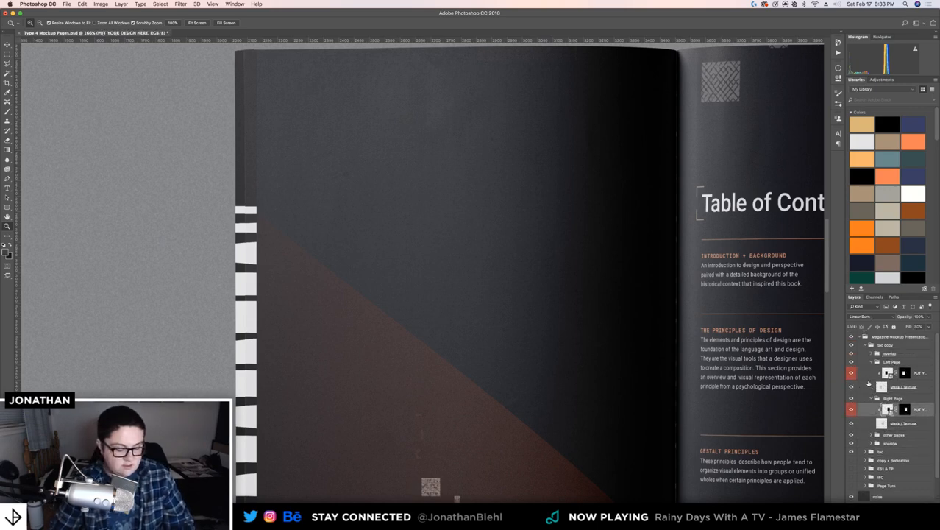
Zoom out to 100% and review the whole Table of Contents spread
alt+click(585, 299)
drag(603, 306, 398, 259)
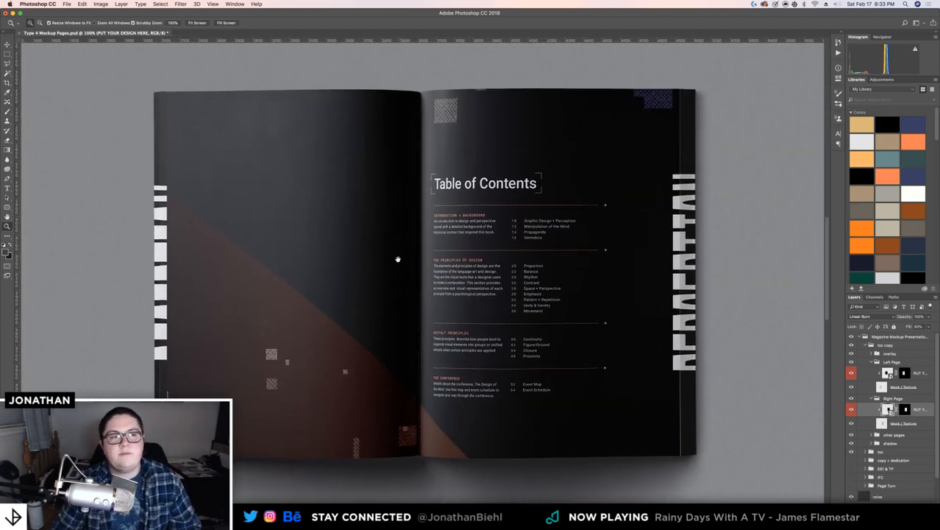
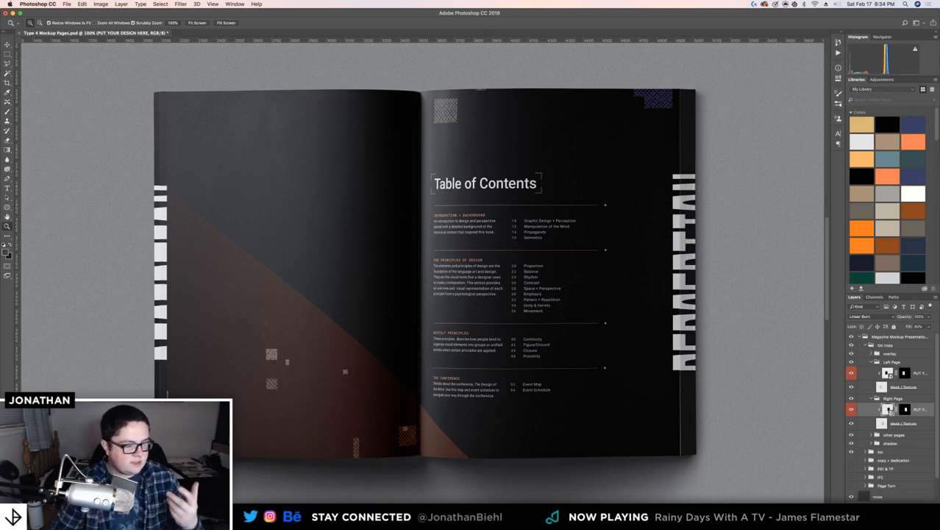
key(super+Tab)
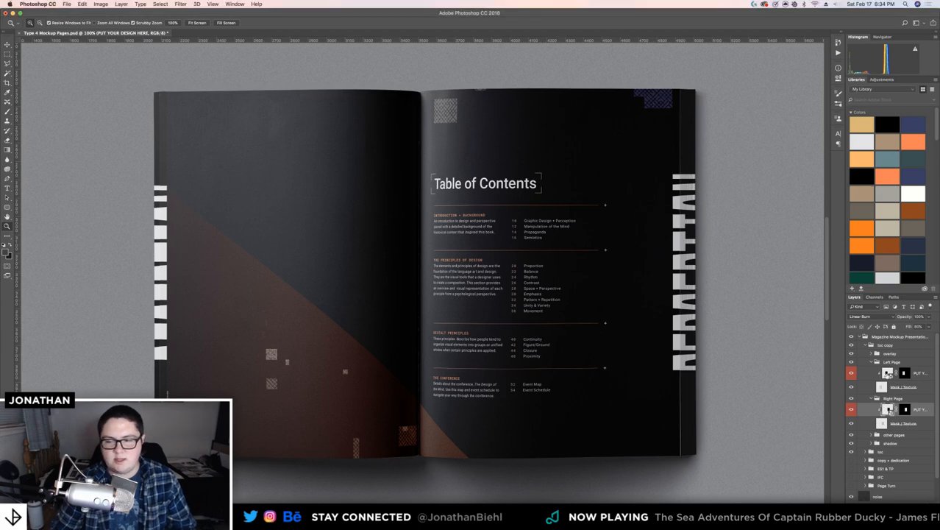
Open the Left Page design smart object in the toc copy group and place page 5 of the final spreads file in it
click(888, 374)
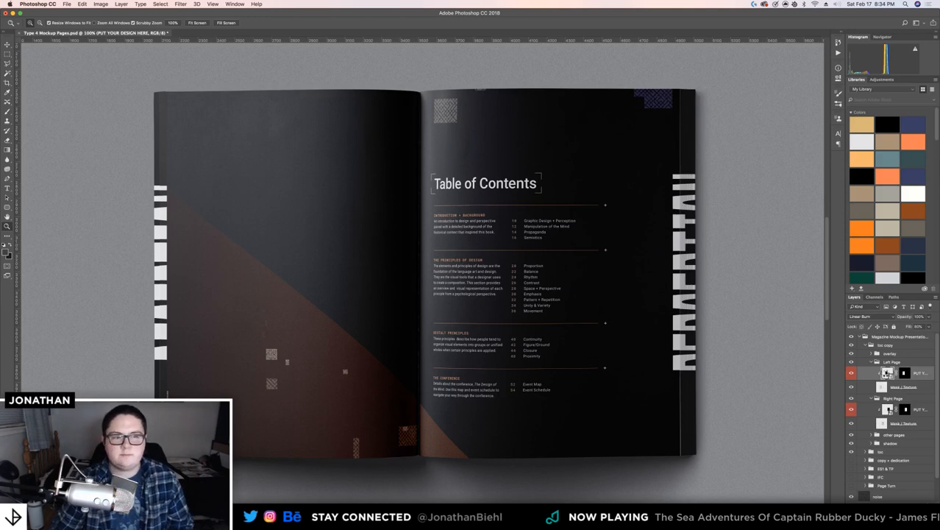
double_click(888, 374)
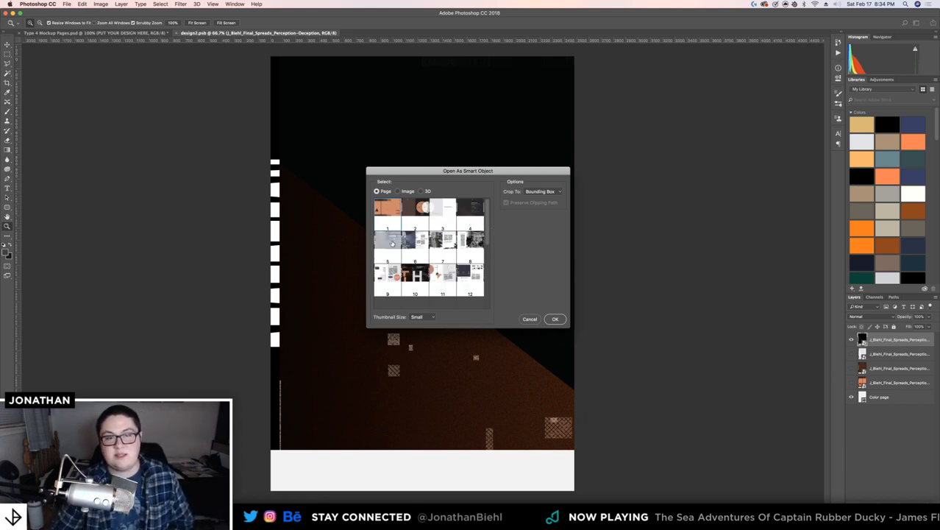
click(390, 243)
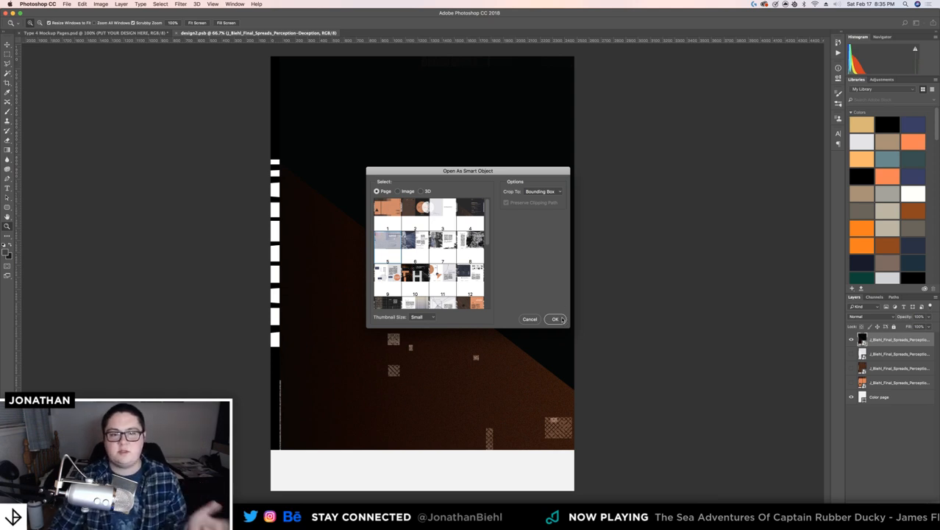
click(556, 320)
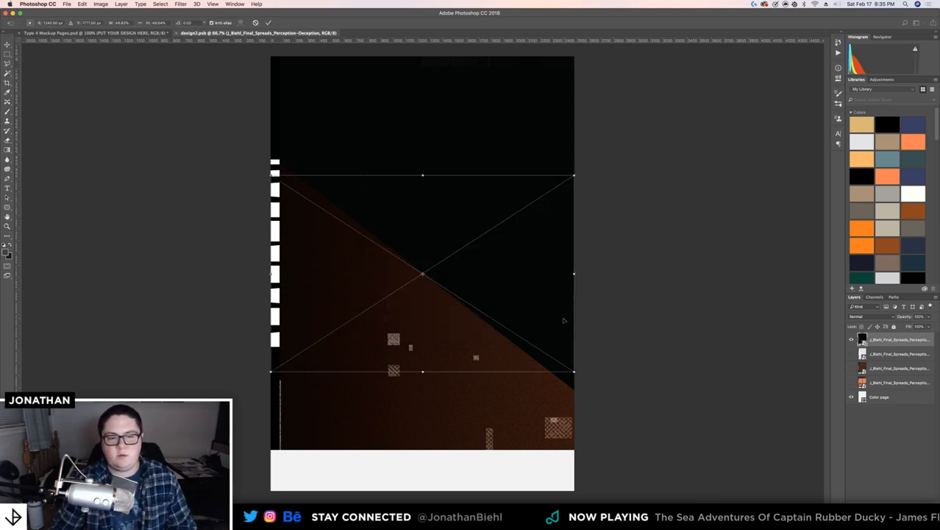
key(Return)
Move the placed Introduction & Background spread up to the top edge of the left page canvas
key(z)
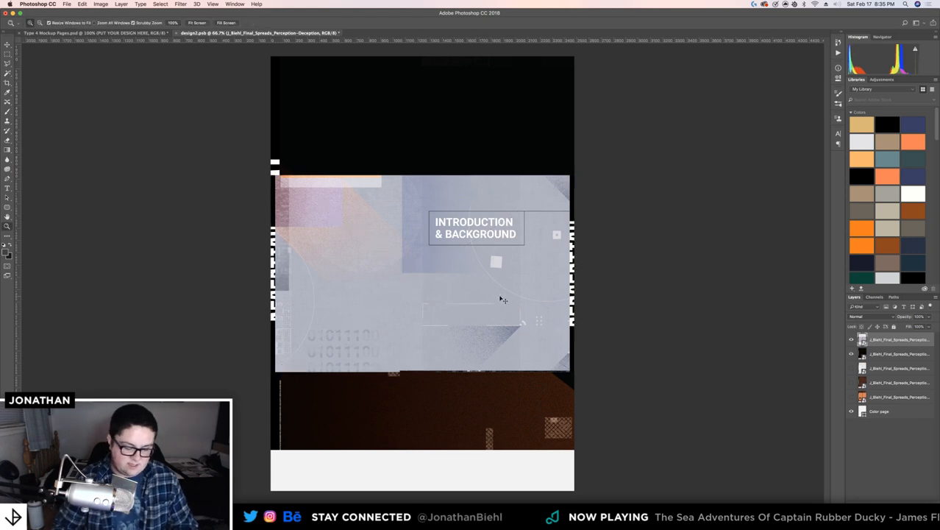
key(super+minus)
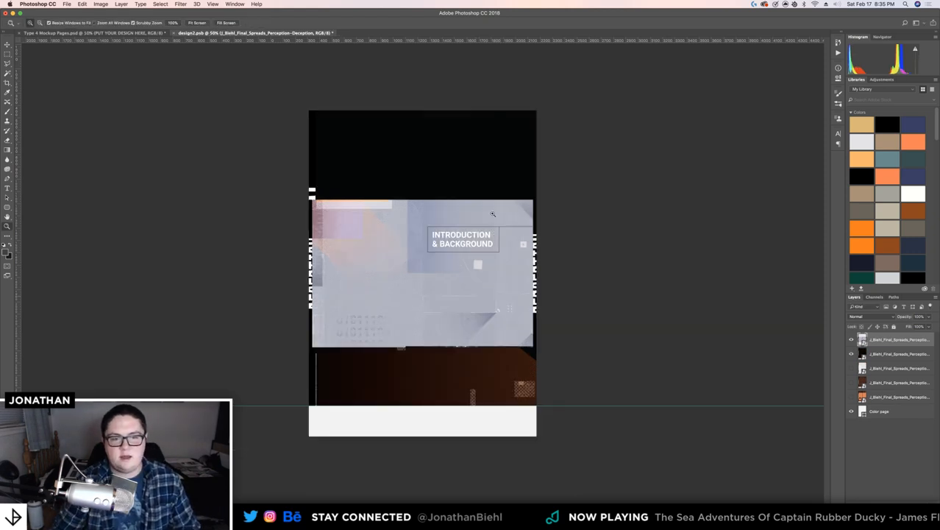
key(super+equal)
key(v)
drag(479, 242, 504, 151)
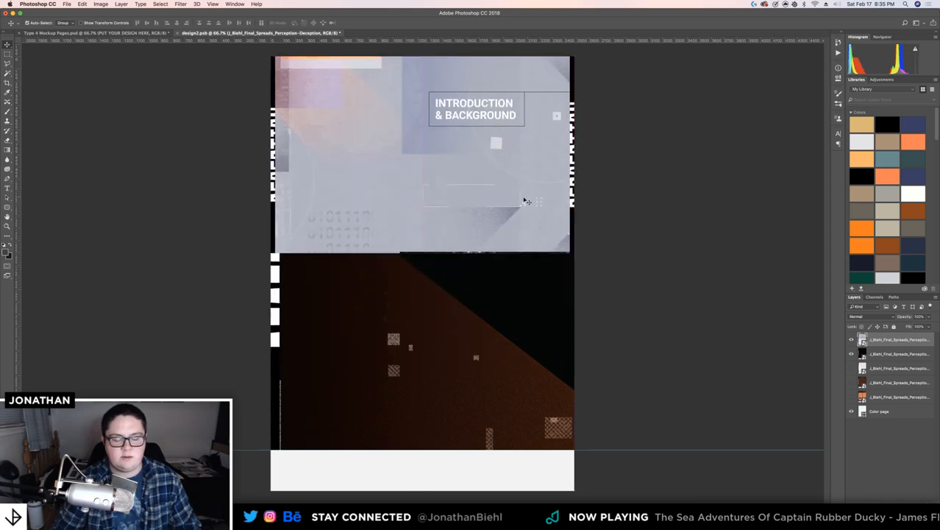
Enlarge the spread until its left half fills the page down to the guide, and save the design back into the mockup
key(ctrl+t)
drag(573, 252, 863, 466)
key(Return)
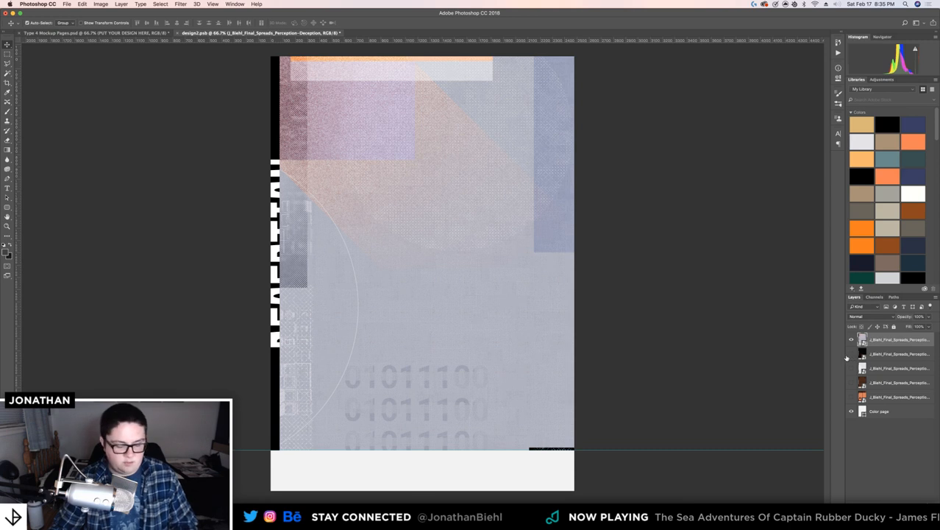
key(super+s)
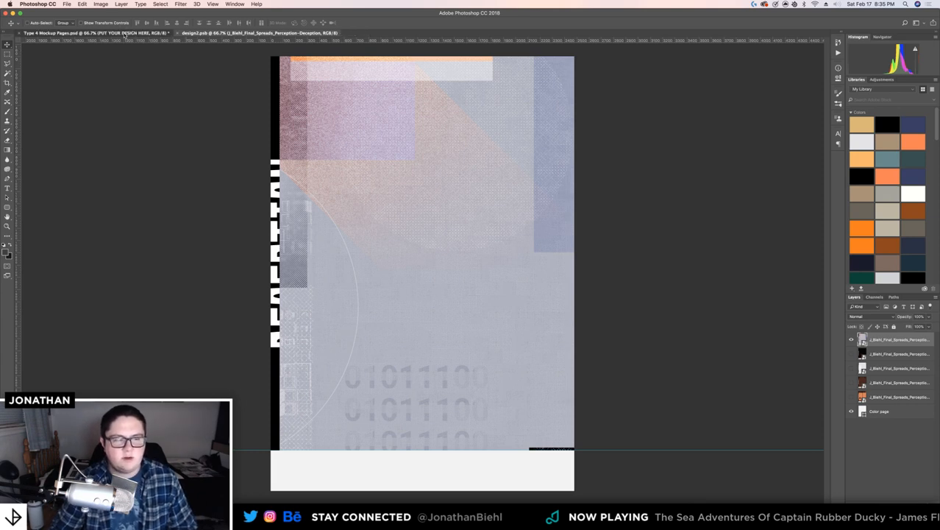
click(140, 34)
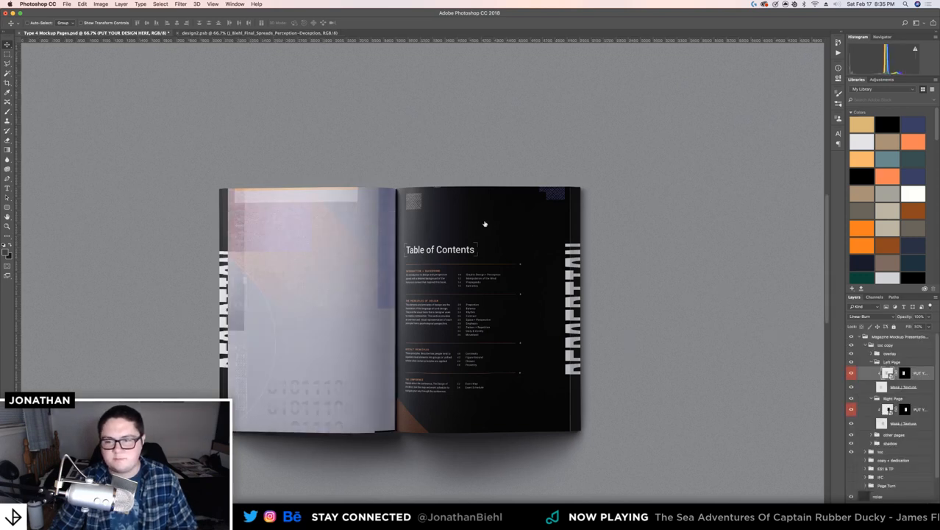
Open the Right Page design smart object in the toc copy group and place page 5 of the final spreads file in it
click(888, 410)
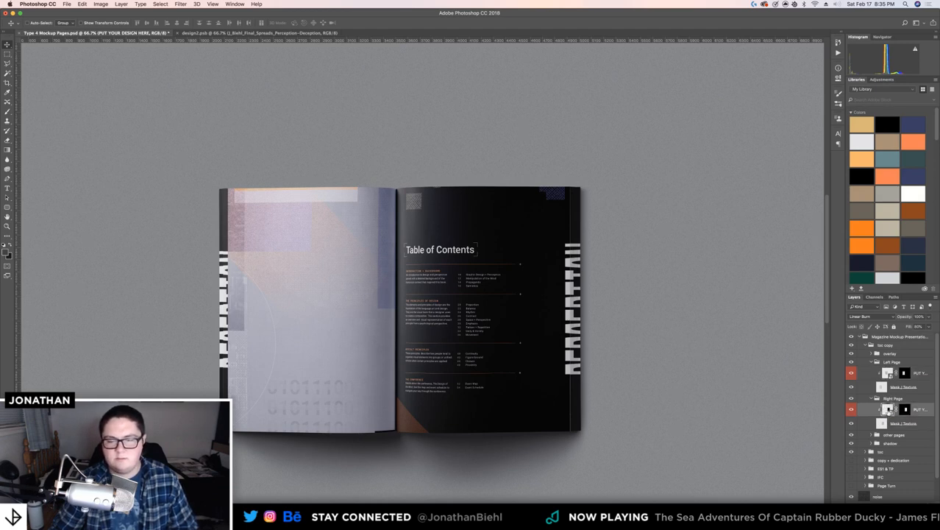
double_click(888, 410)
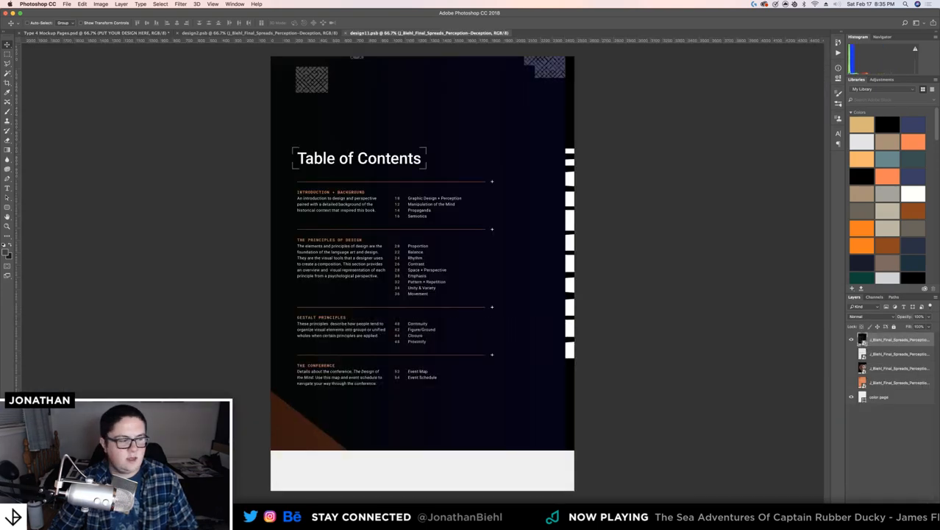
drag(149, 313, 440, 162)
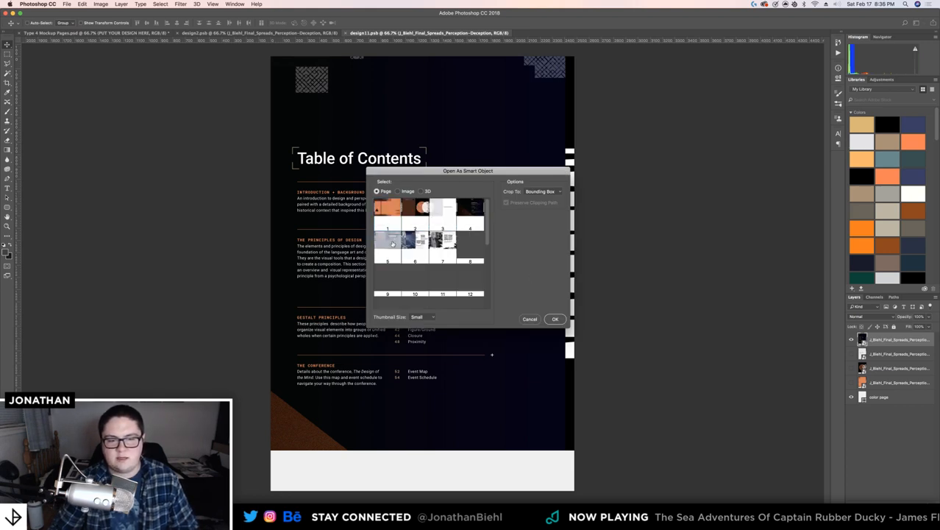
click(555, 321)
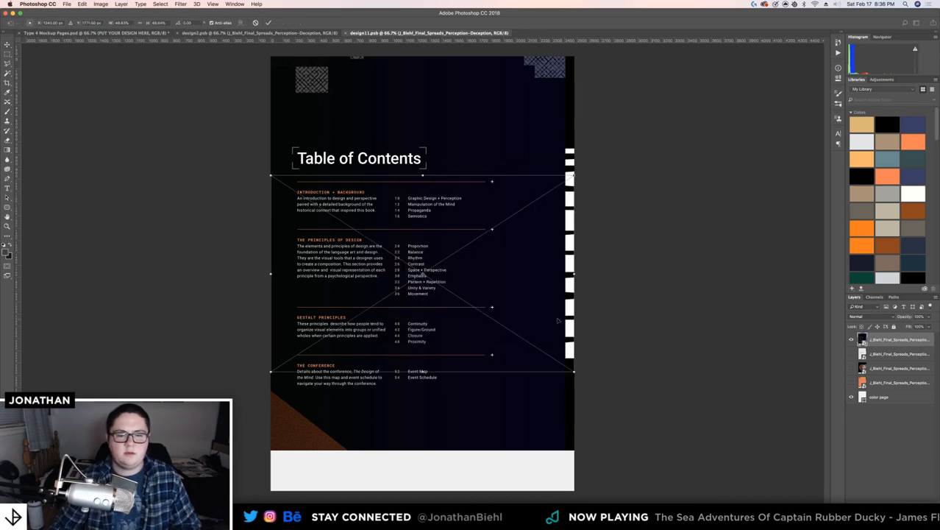
Align the spread to the canvas top with its right half filling the page area, and save the design back into the mockup
drag(529, 237, 554, 174)
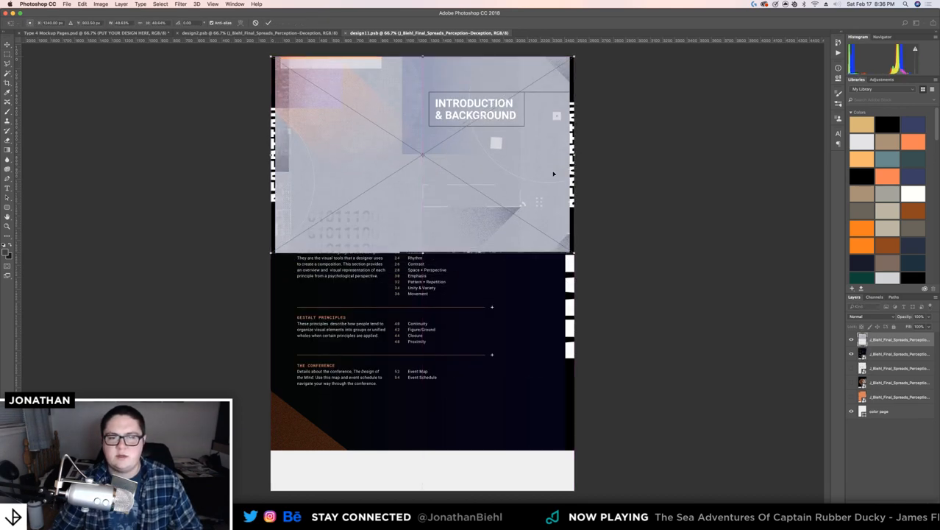
drag(272, 253, 12, 420)
drag(294, 420, 271, 449)
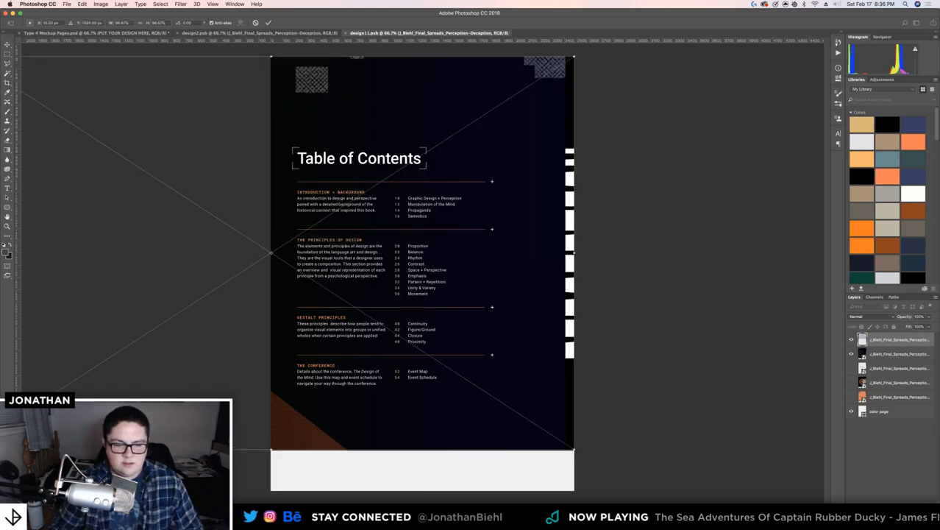
drag(1, 449, 0, 450)
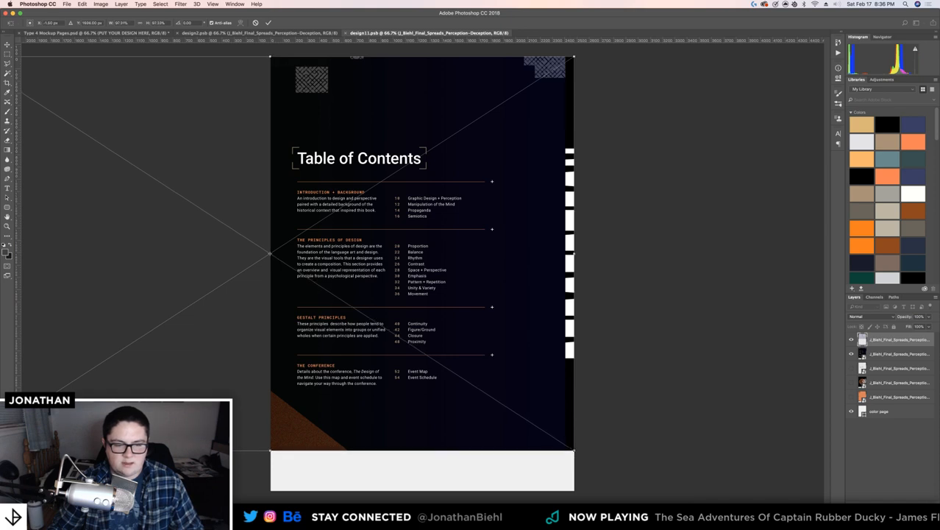
drag(270, 449, 271, 450)
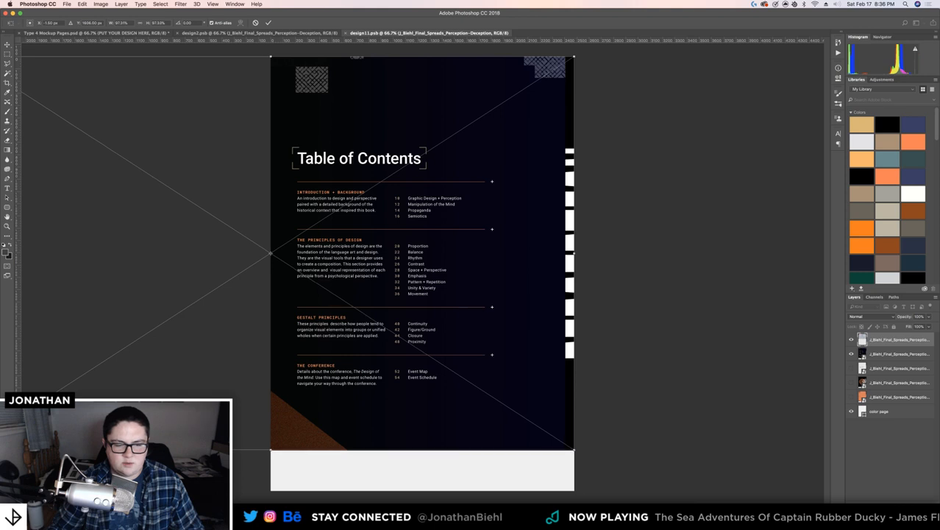
key(Return)
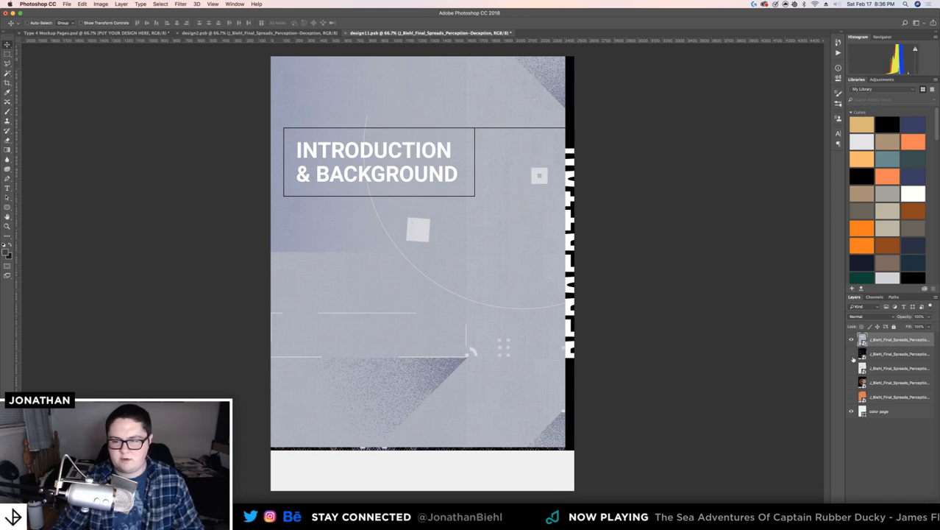
key(super+s)
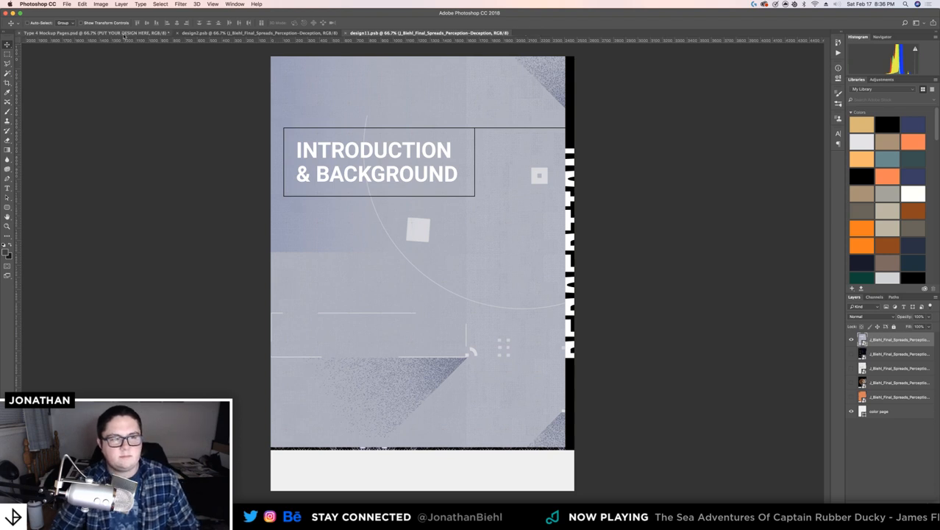
click(124, 34)
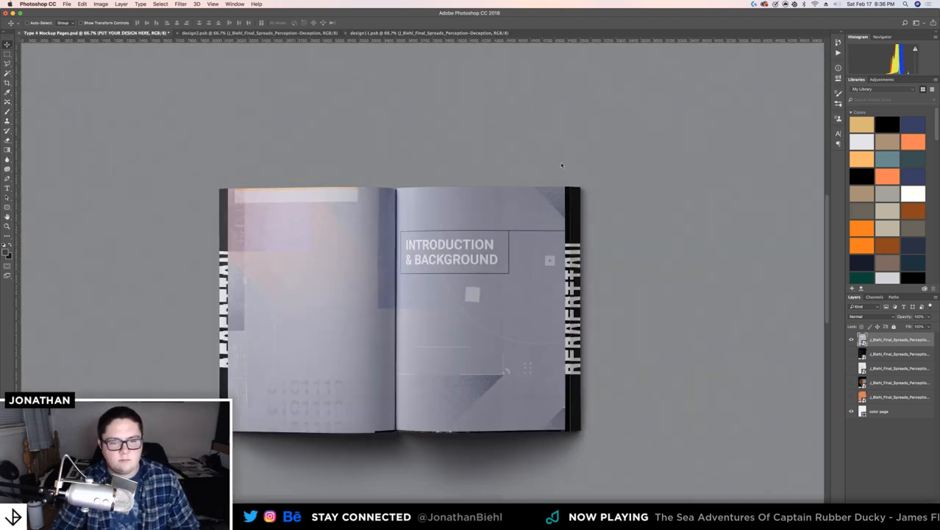
Examine the Introduction & Background spread in the mockup, both close up around the spine and as a whole
key(z)
click(393, 171)
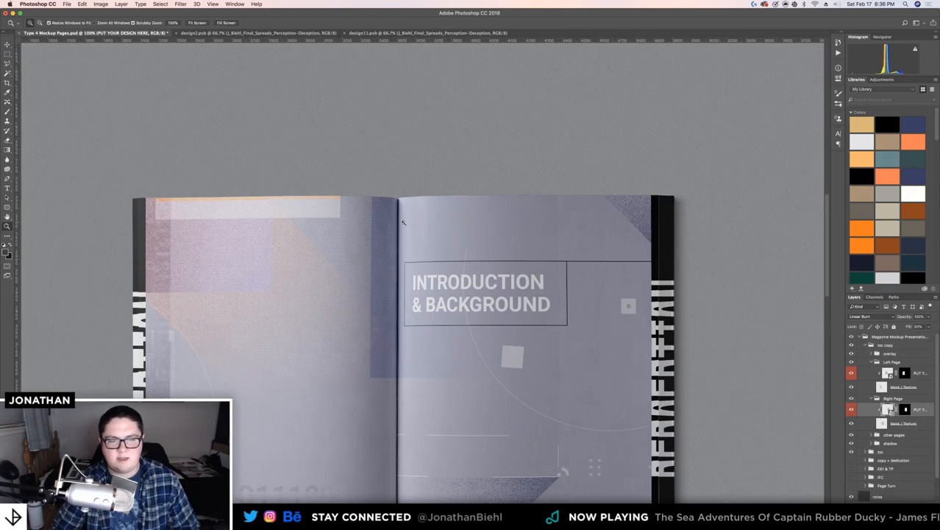
click(403, 221)
drag(406, 250, 387, 57)
mouse_move(415, 197)
mouse_down()
mouse_move(361, 198)
mouse_move(429, 199)
mouse_up()
drag(395, 167, 409, 178)
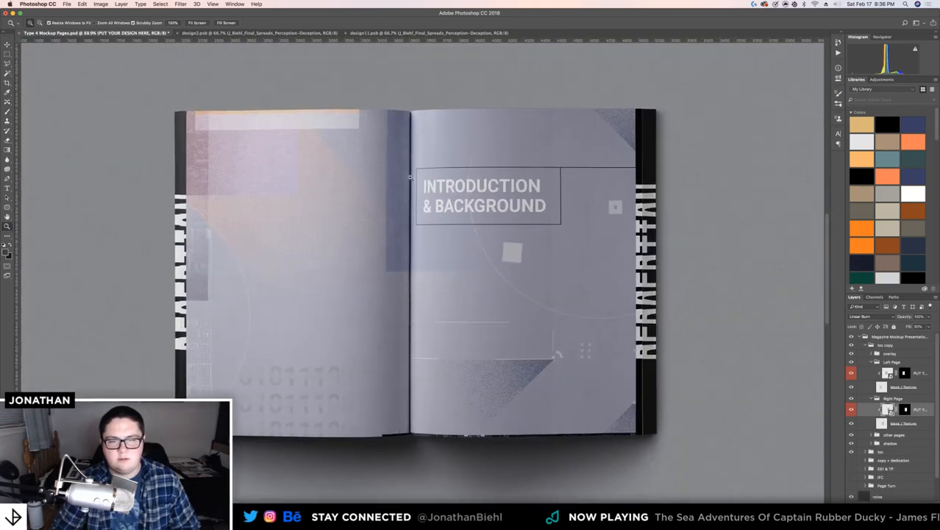
click(439, 116)
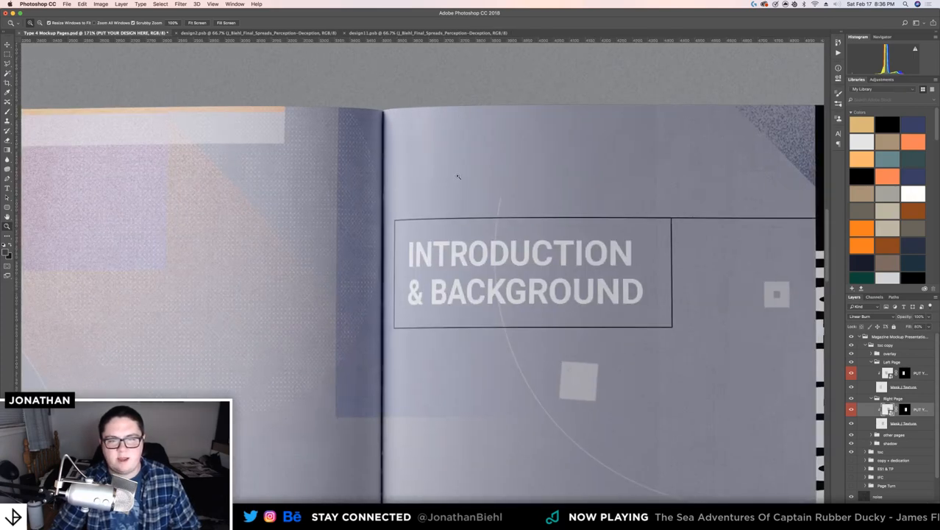
drag(434, 157, 418, 139)
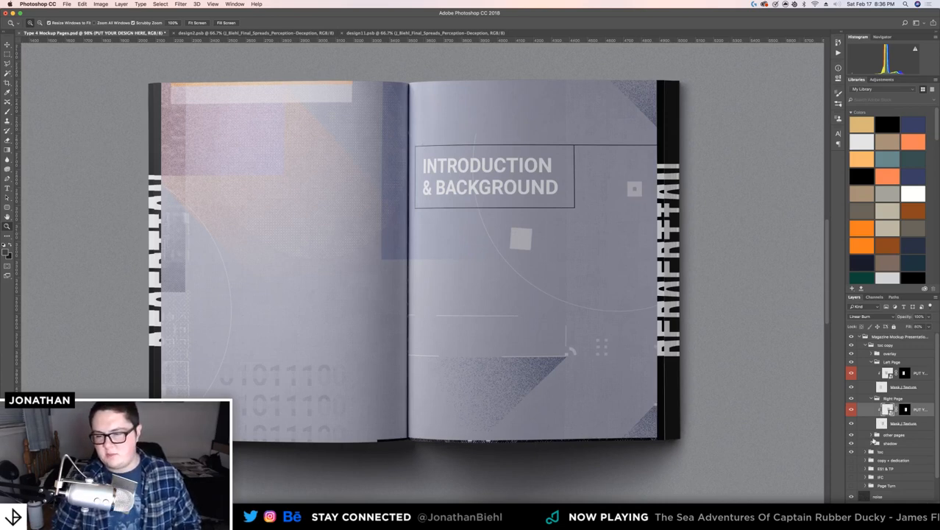
Expand the other pages group and examine how the lettering continues onto the right-hand page edges
click(871, 435)
drag(635, 245, 702, 241)
drag(698, 240, 515, 252)
key(v)
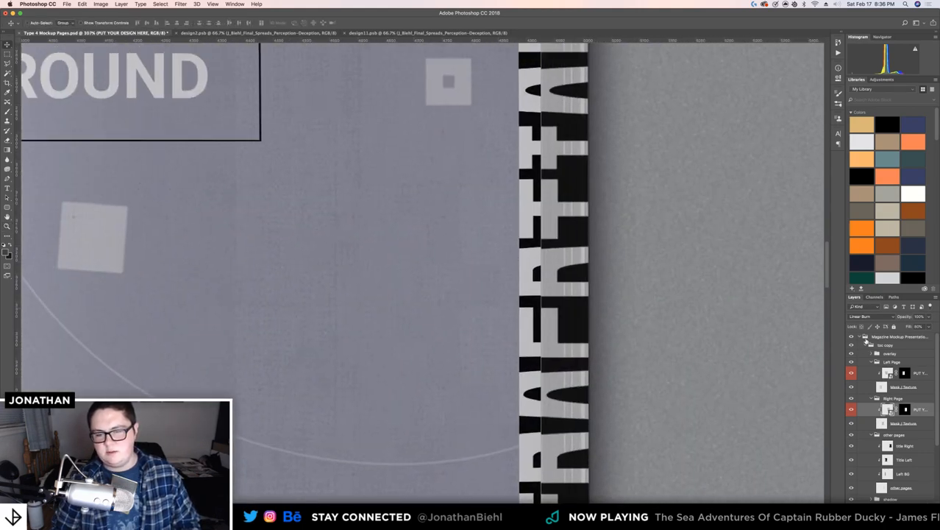
key(z)
alt+click(676, 304)
alt+click(677, 304)
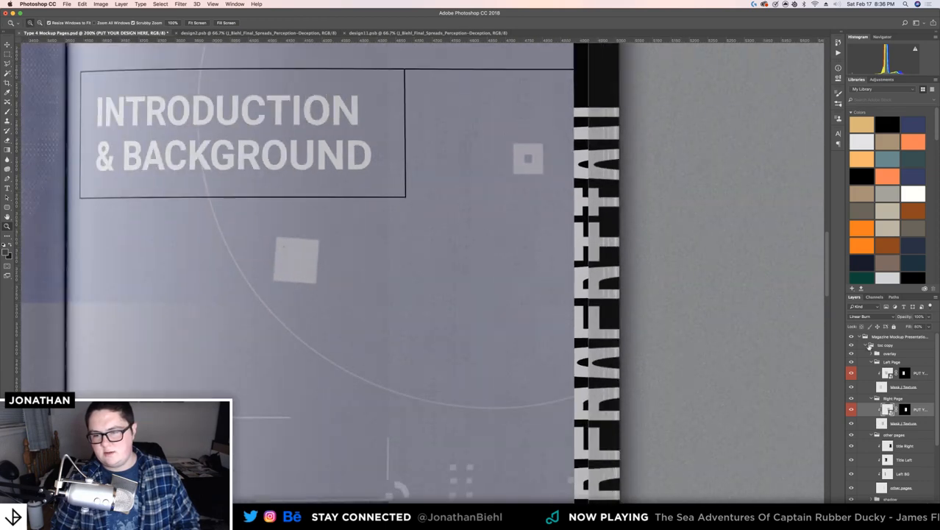
Collapse the toc copy group, compare it with the original toc spread, and leave only toc copy visible of the two
click(865, 345)
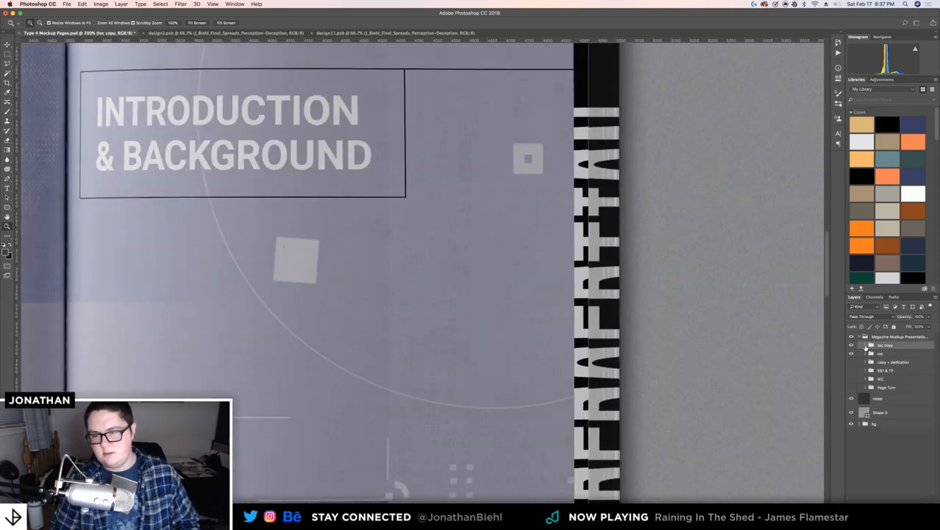
click(851, 346)
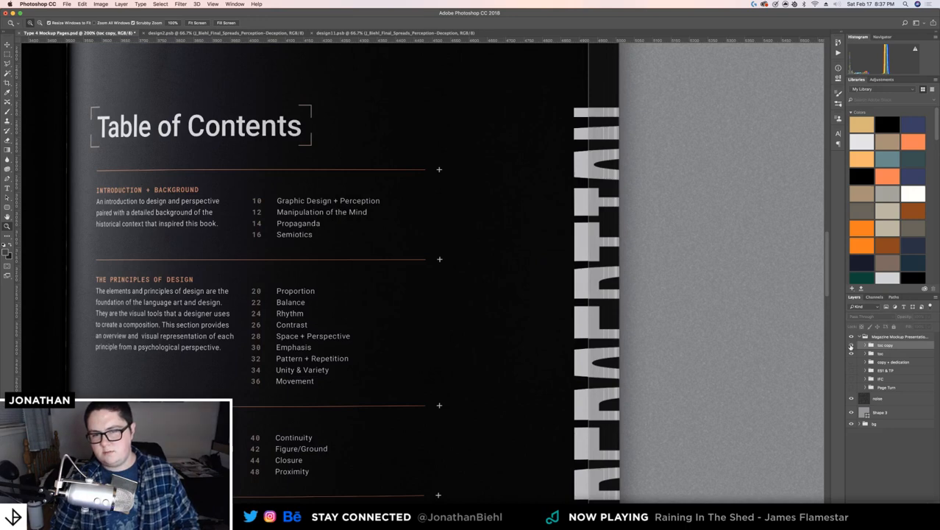
click(851, 345)
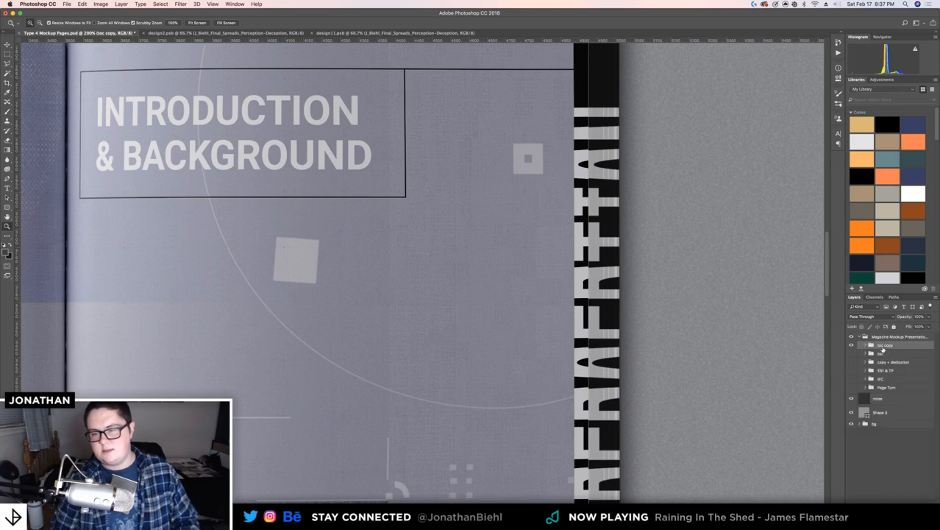
Rename the toc copy group as ch-op 1
double_click(883, 345)
text(chp 1)
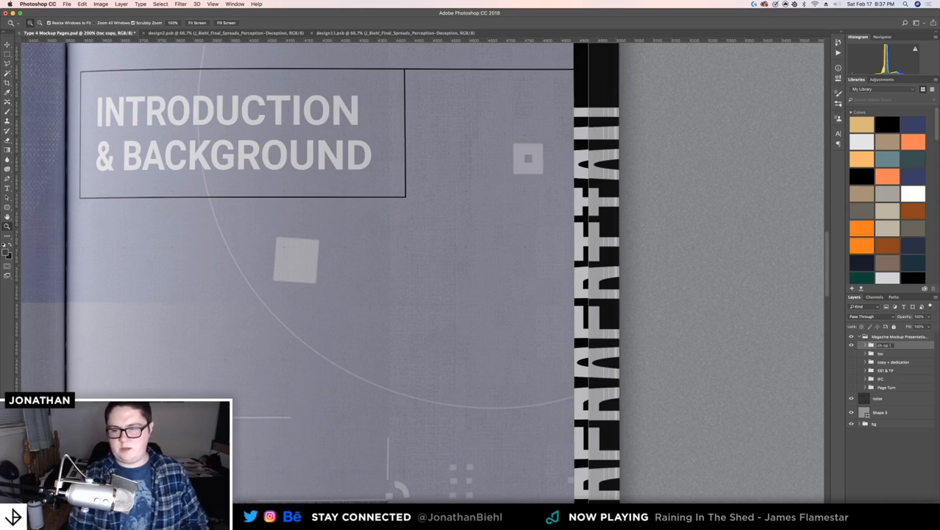
key(Return)
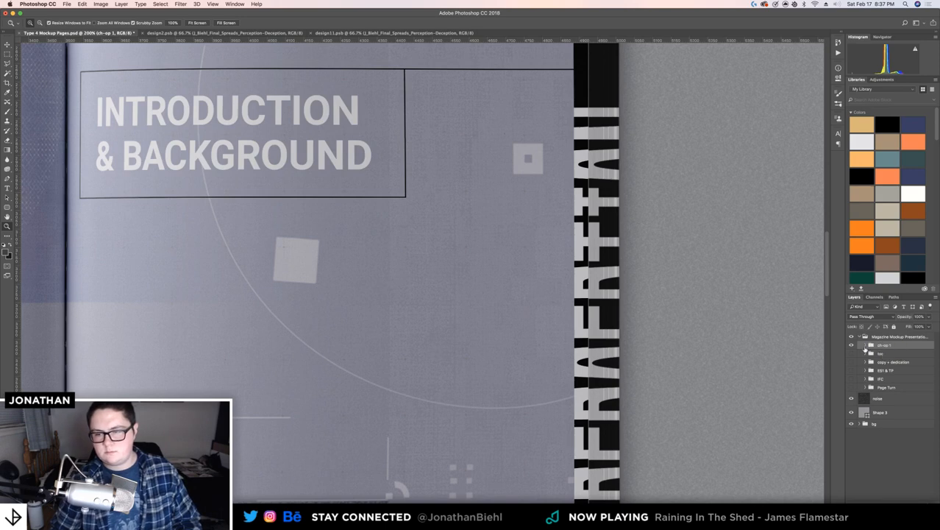
Expand the ch-op 1 group and the shadow group inside it
scroll(729, 233, up, 1)
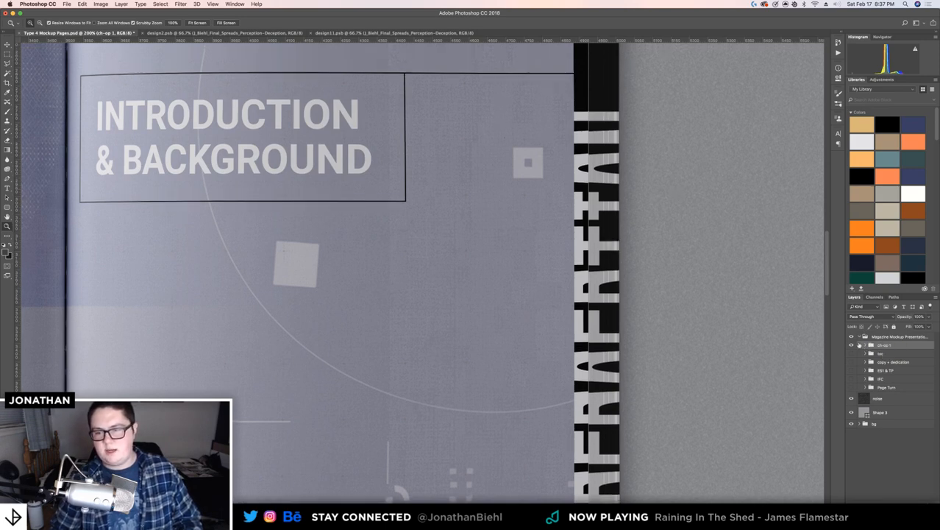
click(866, 345)
scroll(889, 387, down, 3)
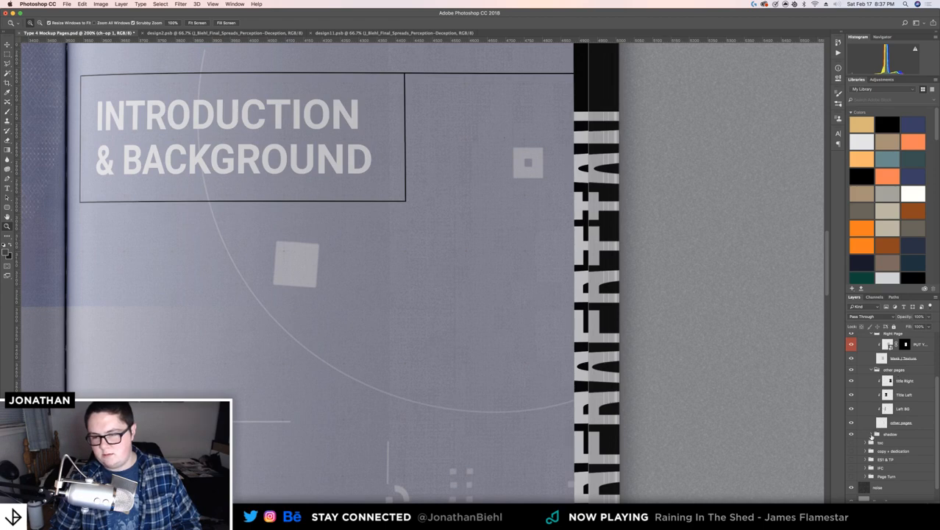
click(871, 434)
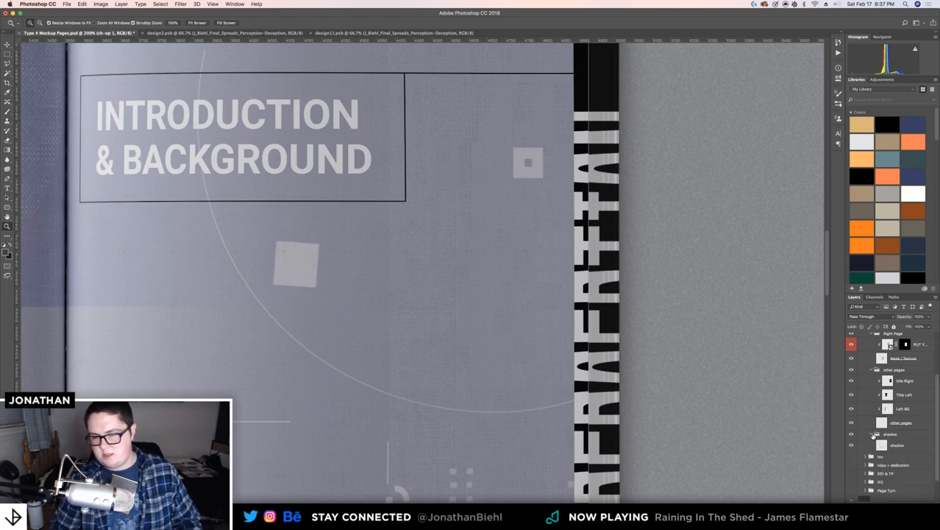
Collapse the shadow group and nudge the title Right layer left until its lettering lines up across the right-hand page edges
click(872, 435)
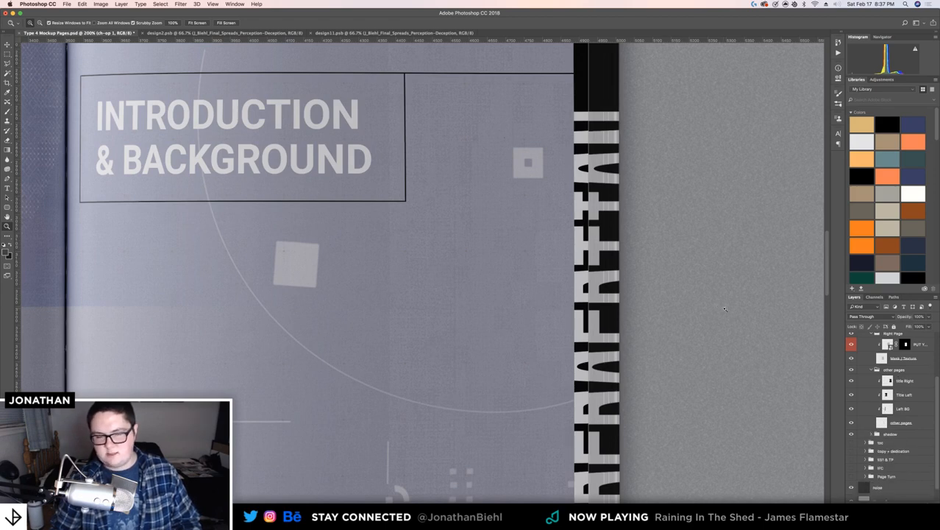
drag(726, 308, 688, 340)
drag(526, 207, 558, 210)
key(v)
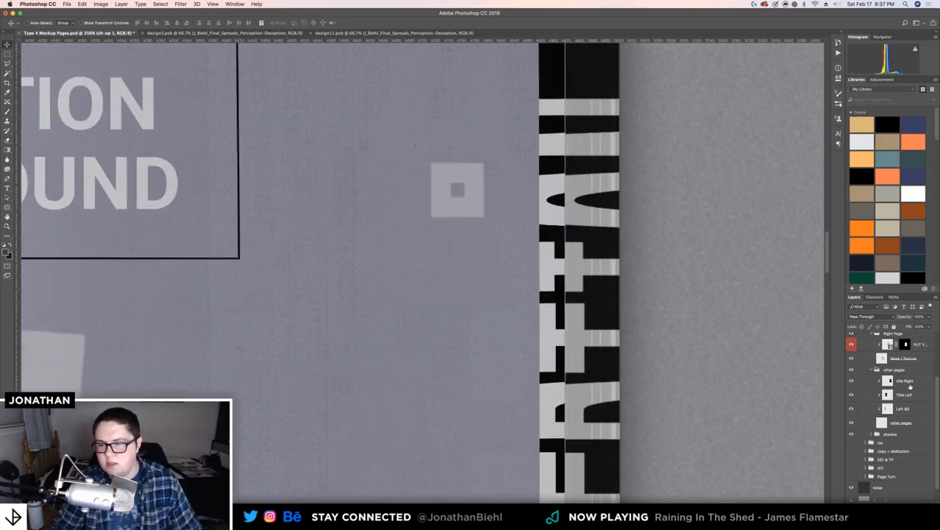
click(908, 383)
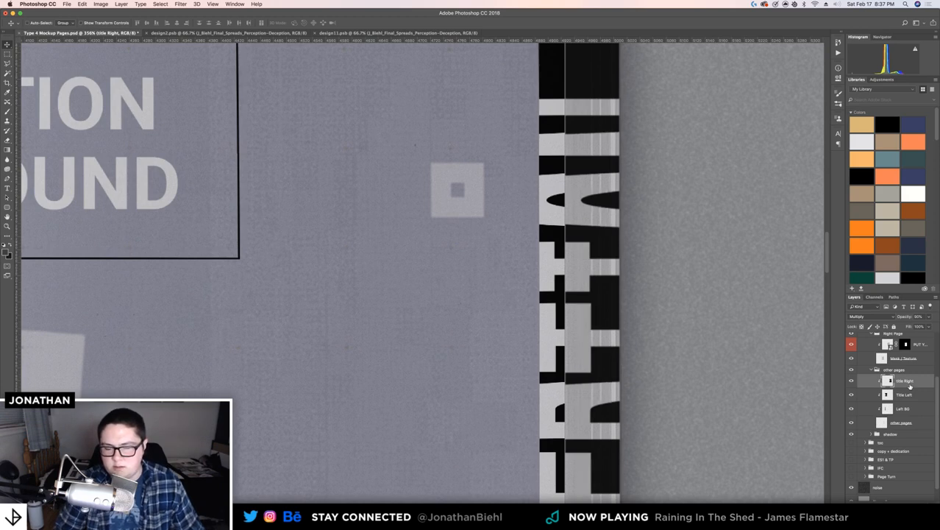
key(Left)
key(Left)
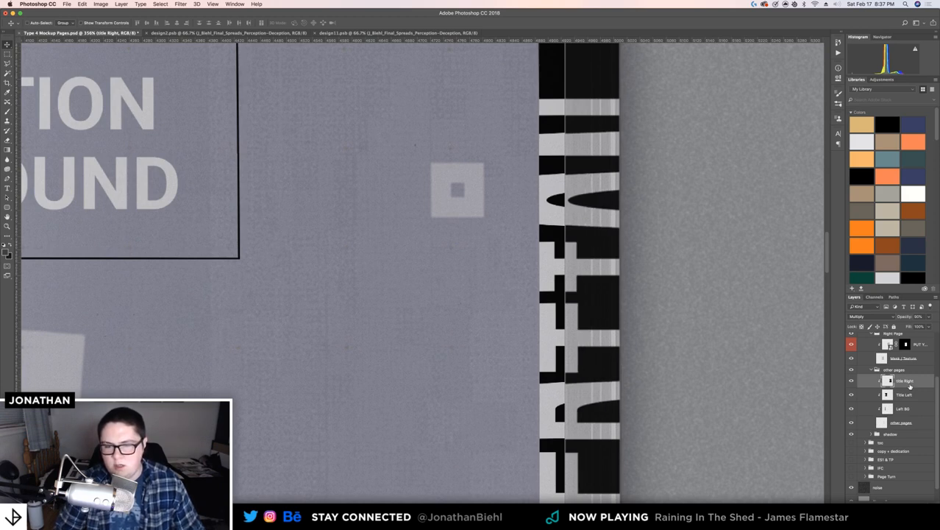
key(shift+Left)
key(shift+Left)
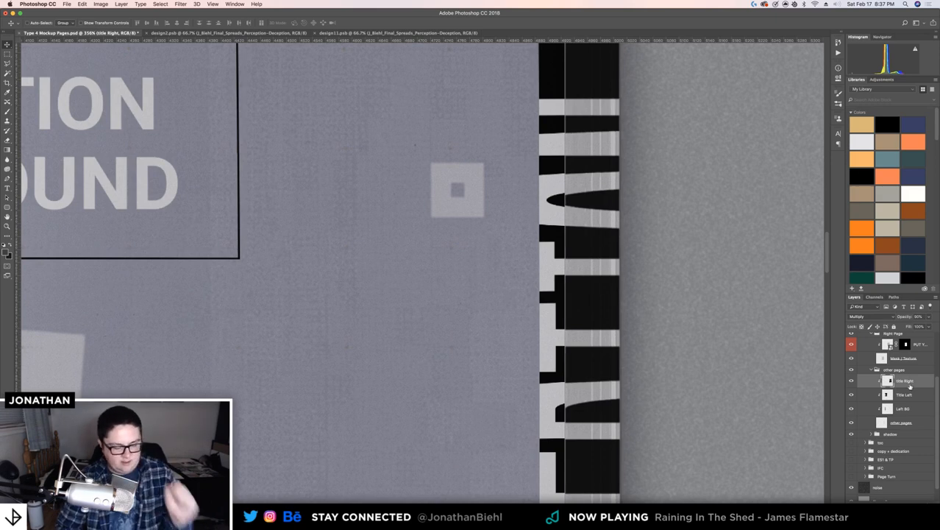
key(shift+Left)
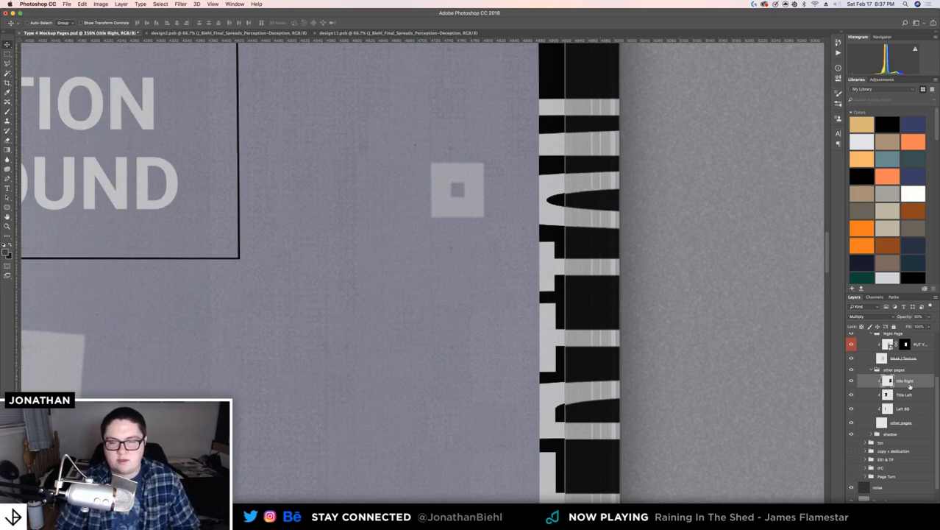
key(shift+Left)
key(Up)
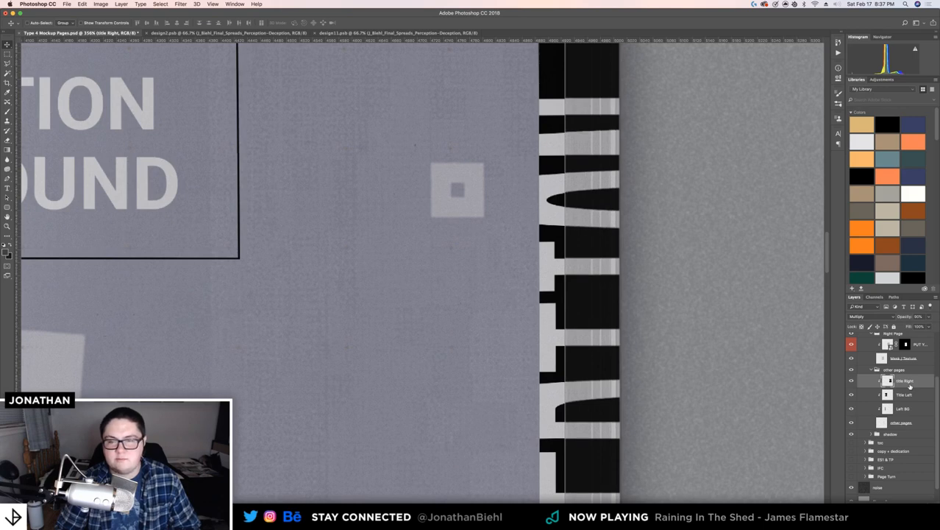
key(Down)
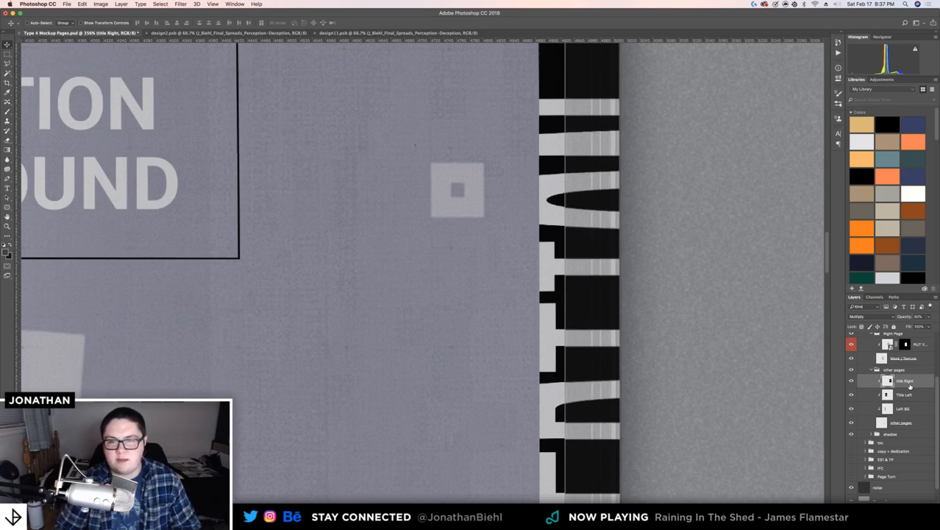
Examine how the lettering joins along the full height of the right-hand page edges, including the lower corner
scroll(643, 300, down, 5)
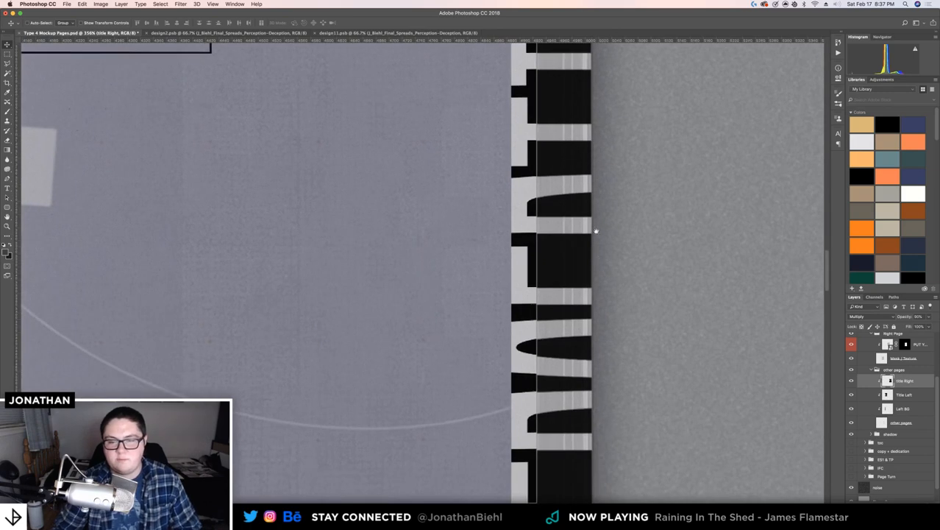
scroll(609, 267, down, 4)
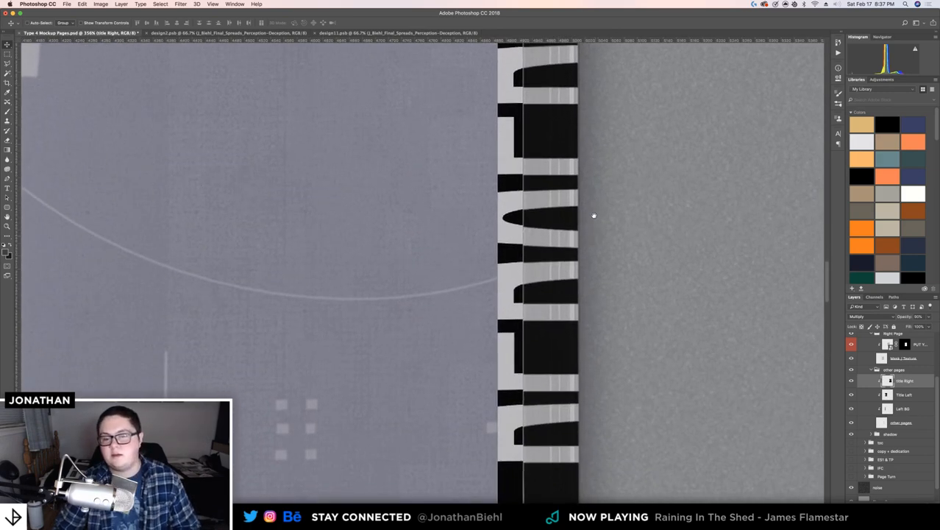
scroll(588, 170, down, 5)
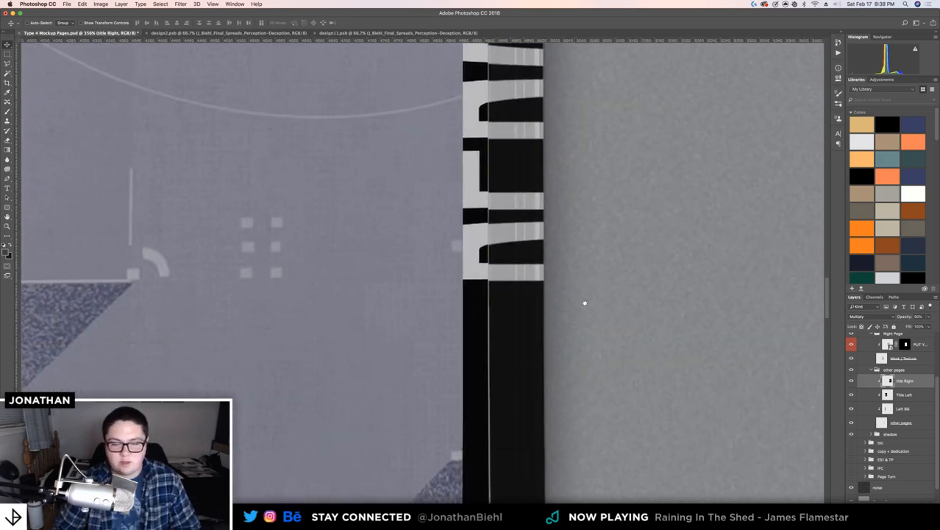
scroll(561, 277, down, 2)
scroll(544, 294, down, 6)
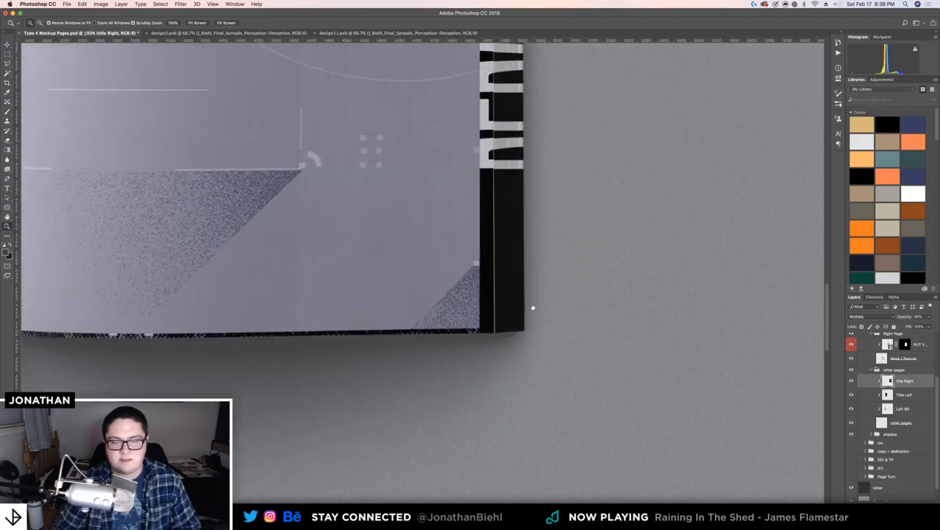
scroll(523, 243, up, 2)
scroll(574, 257, up, 1)
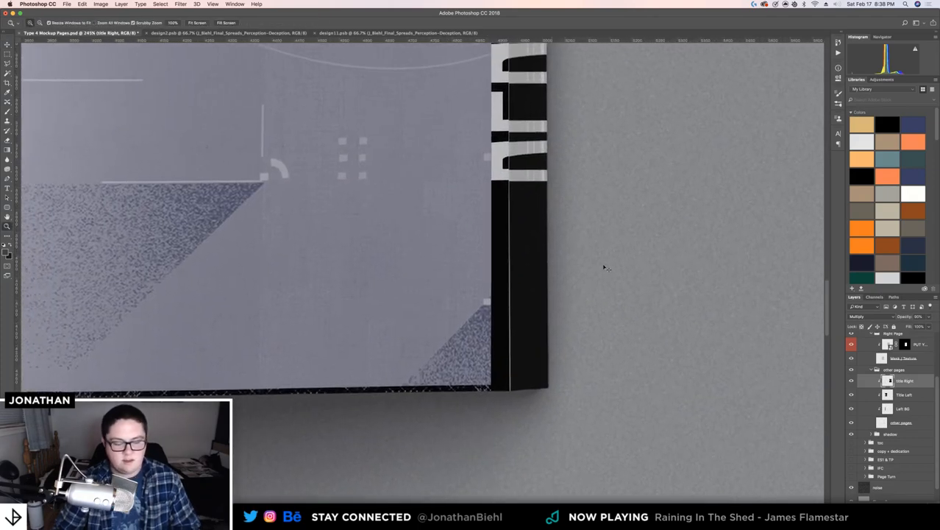
key(super+t)
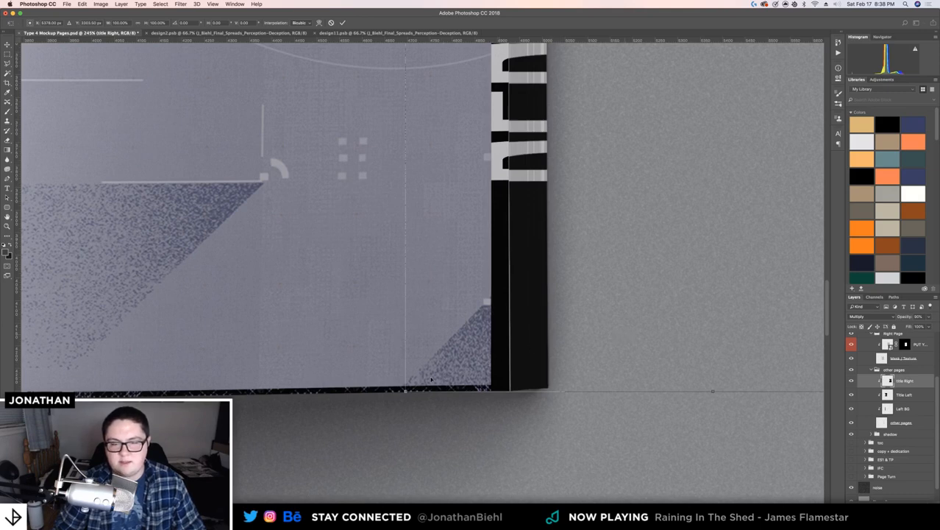
key(Return)
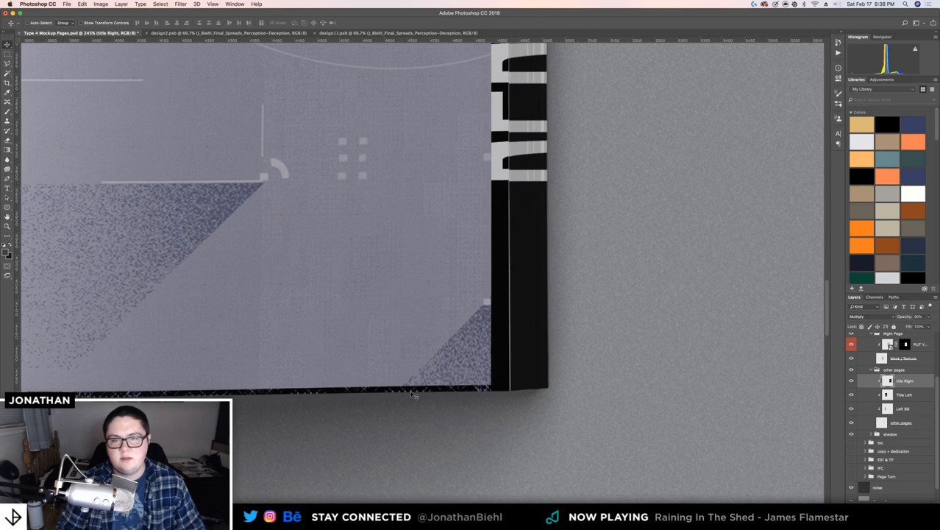
drag(478, 208, 403, 397)
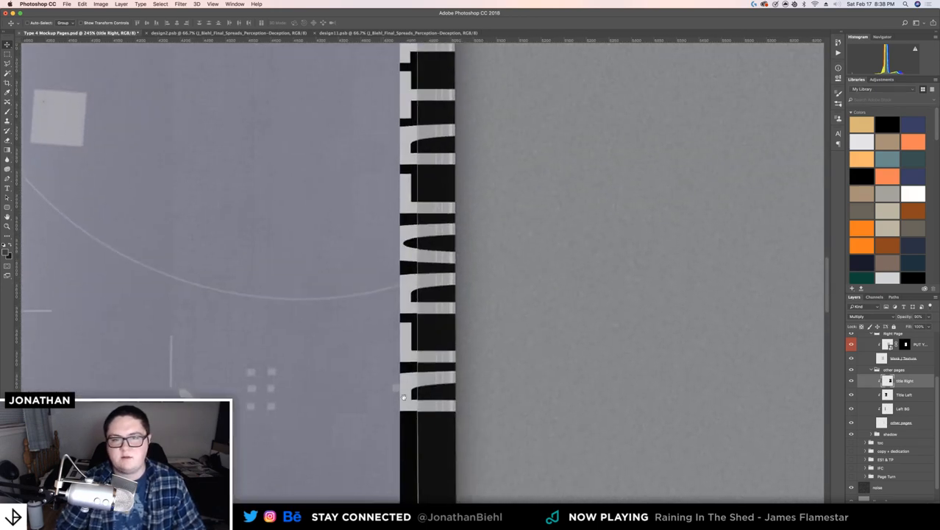
scroll(445, 293, up, 5)
scroll(464, 236, up, 3)
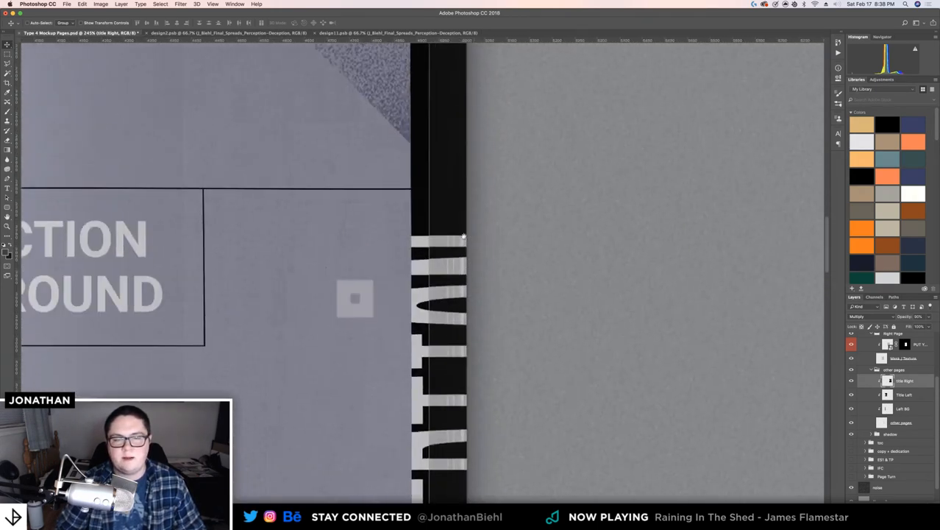
Select the Title Left layer and examine the lettering along the left-hand page edges
key(z)
drag(462, 210, 565, 237)
drag(299, 213, 346, 212)
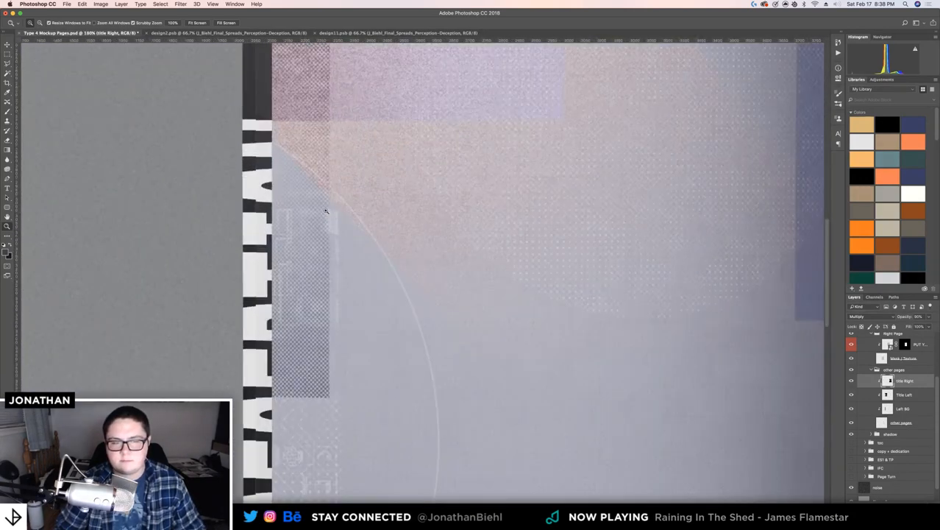
key(v)
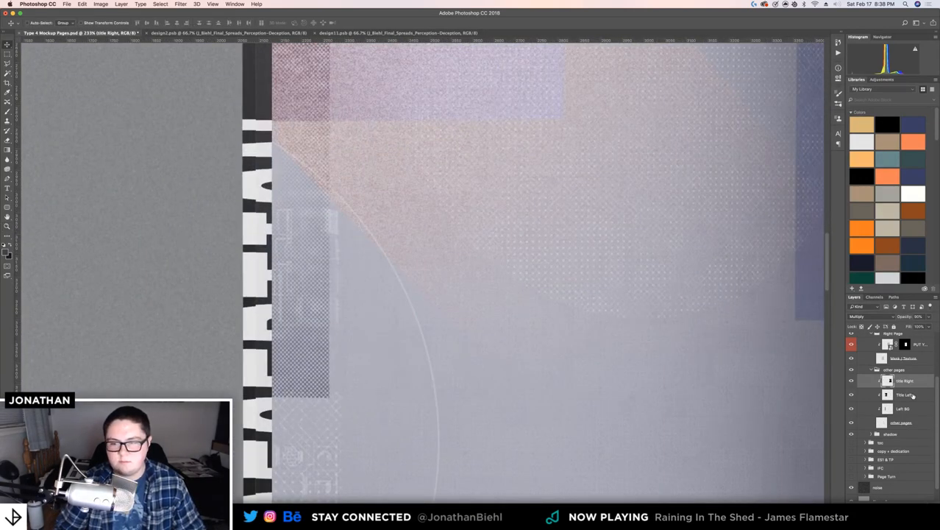
click(912, 396)
key(z)
drag(269, 146, 270, 146)
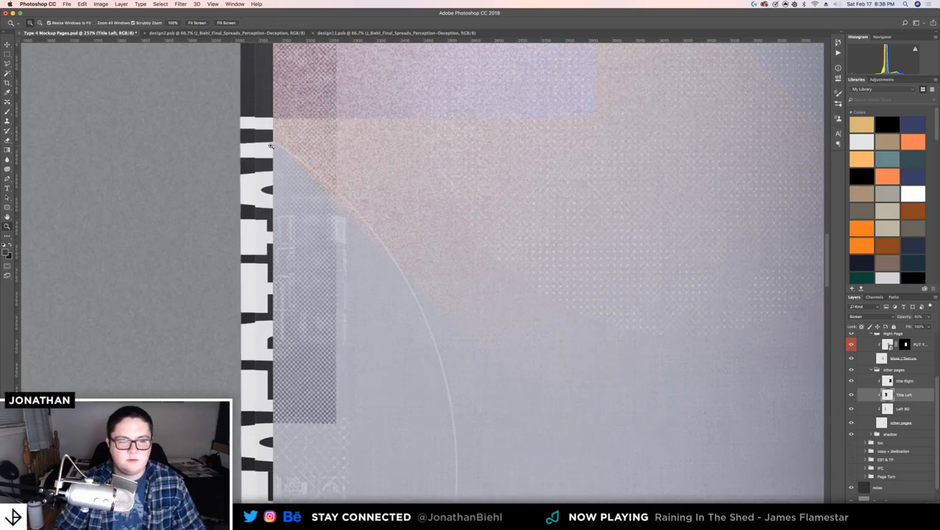
key(v)
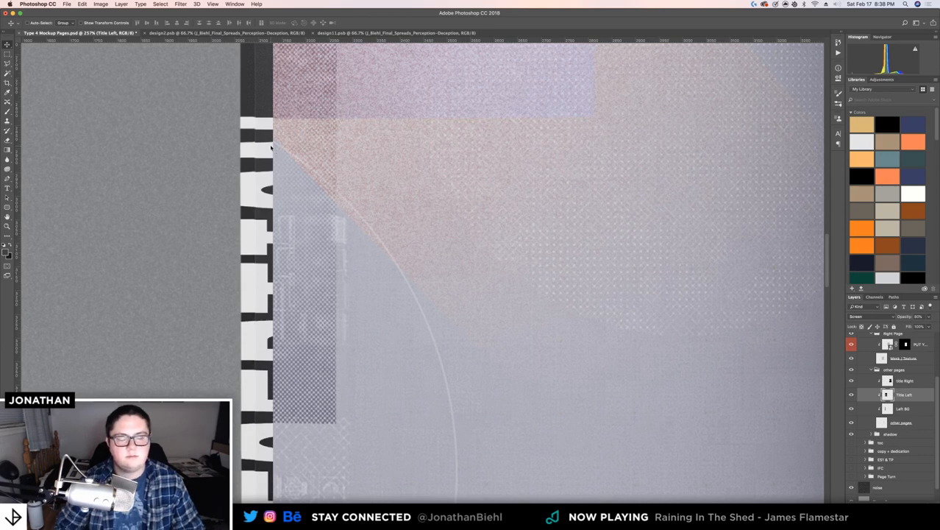
scroll(303, 199, down, 5)
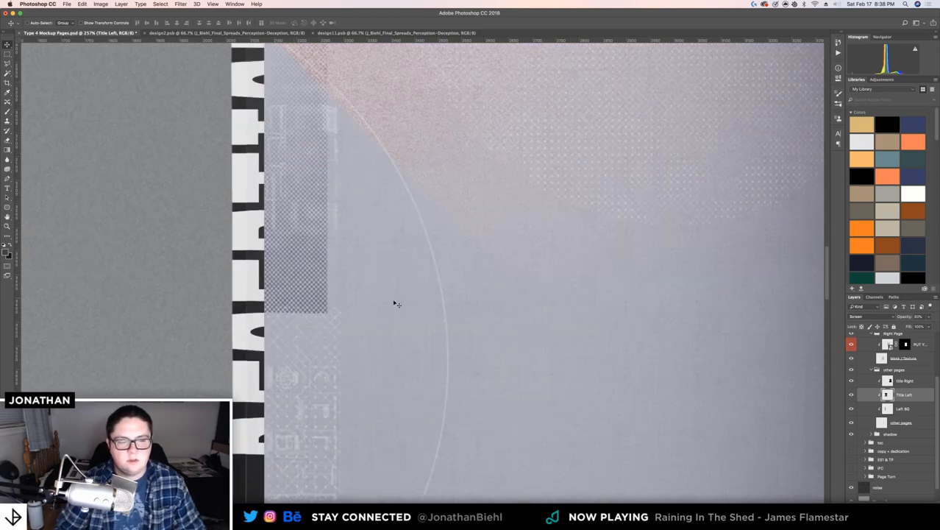
Save the mockup document with the realigned page-edge lettering
key(z)
drag(389, 296, 309, 286)
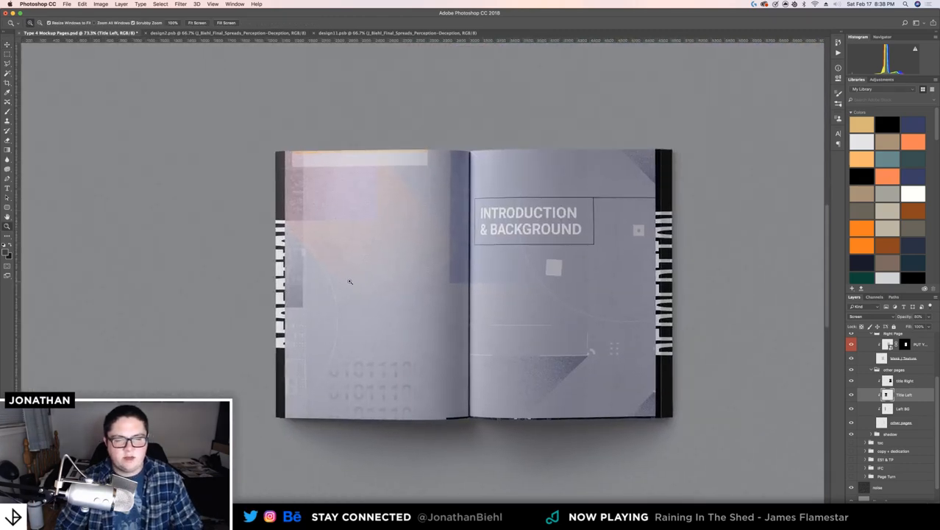
scroll(860, 371, up, 3)
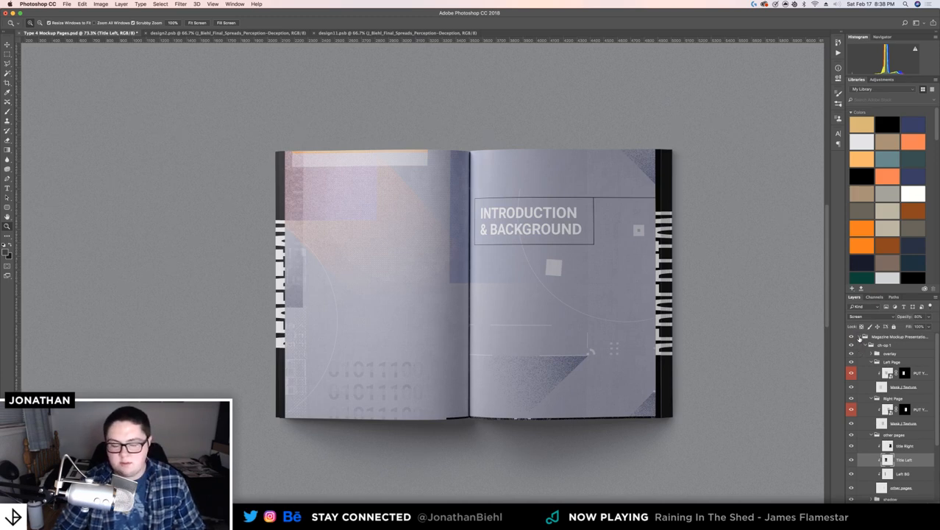
key(super+s)
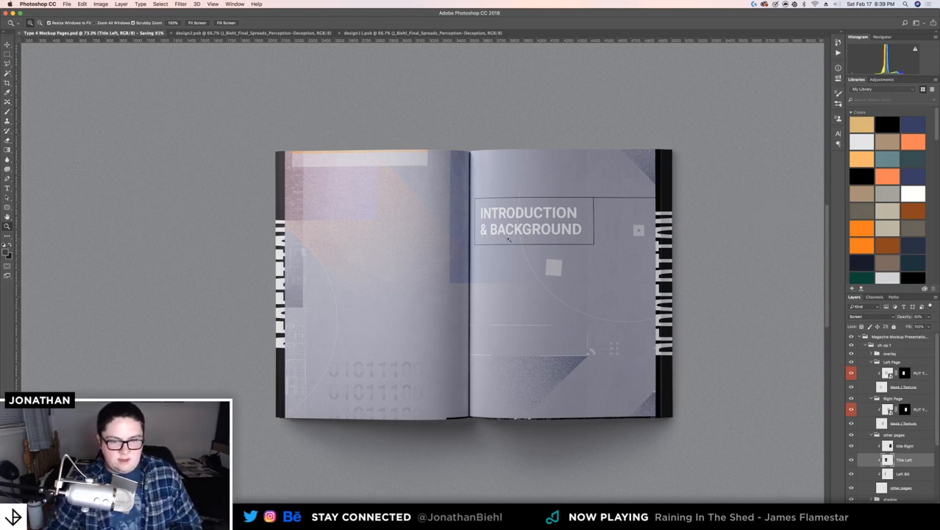
Duplicate the ch-op 1 group
scroll(507, 239, up, 4)
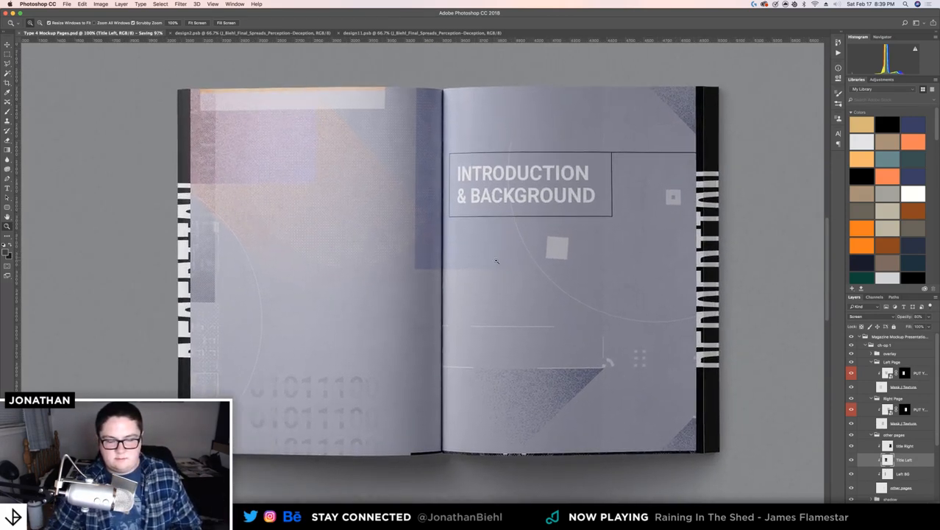
scroll(497, 261, down, 1)
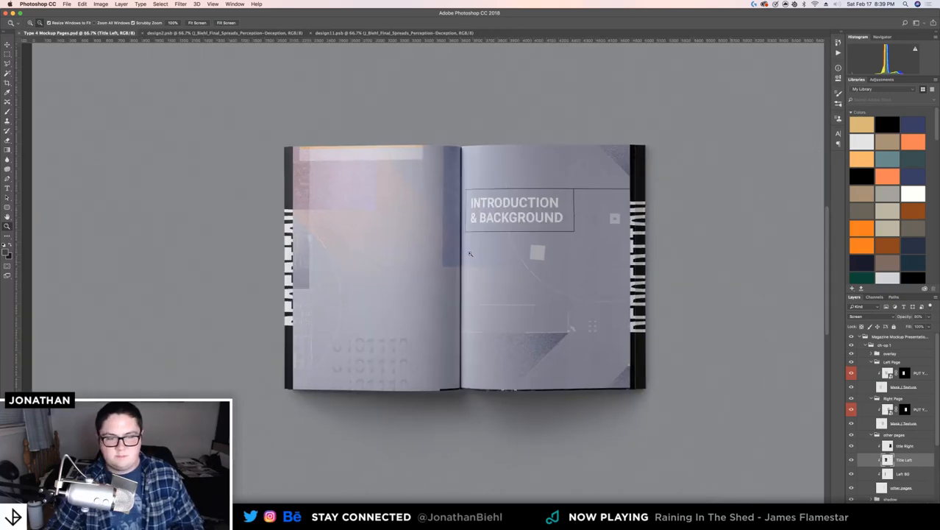
scroll(469, 254, up, 1)
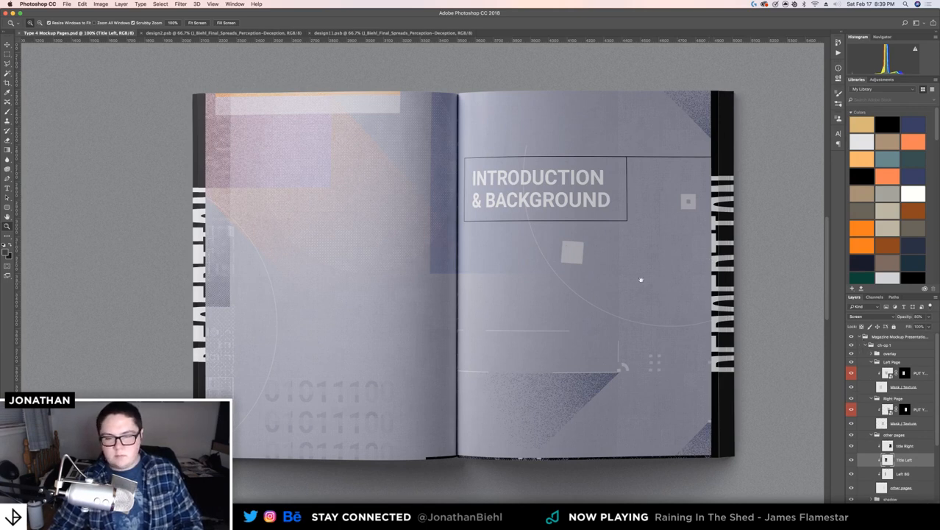
drag(638, 279, 625, 277)
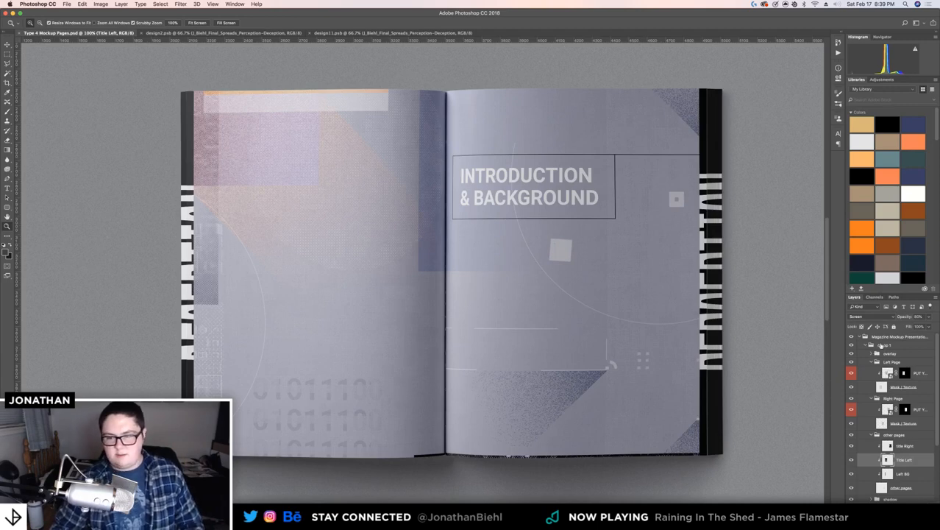
click(881, 346)
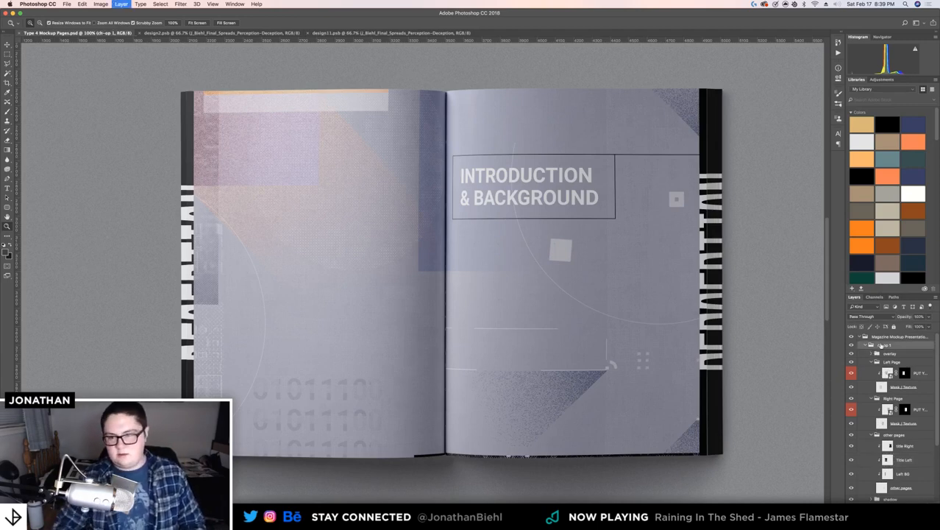
key(super+j)
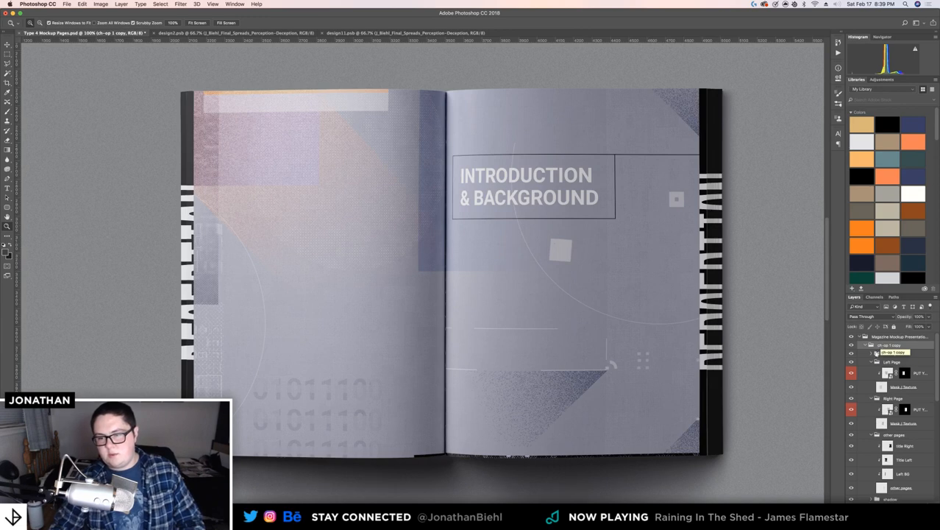
Rasterize the PUT YOUR DESIGN HERE layers of the right and left pages in the original ch-op 1 group
scroll(887, 379, down, 3)
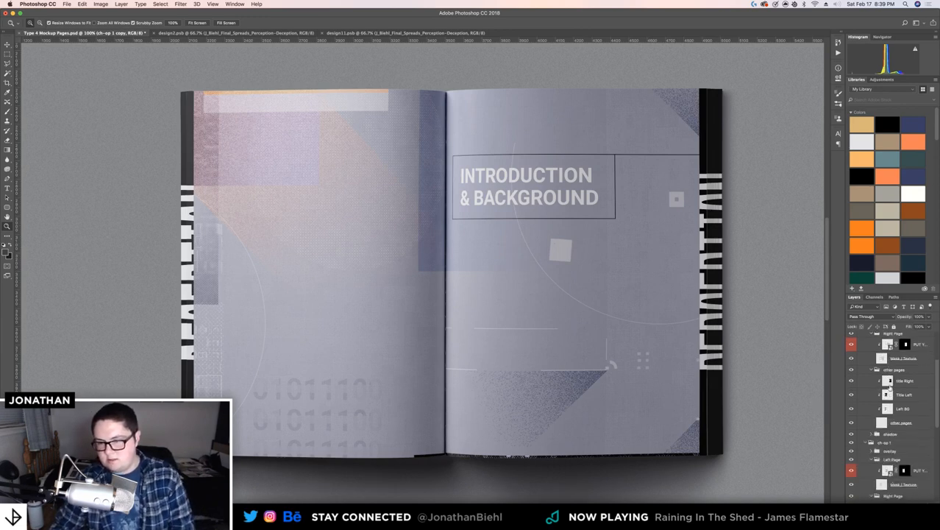
scroll(889, 385, down, 4)
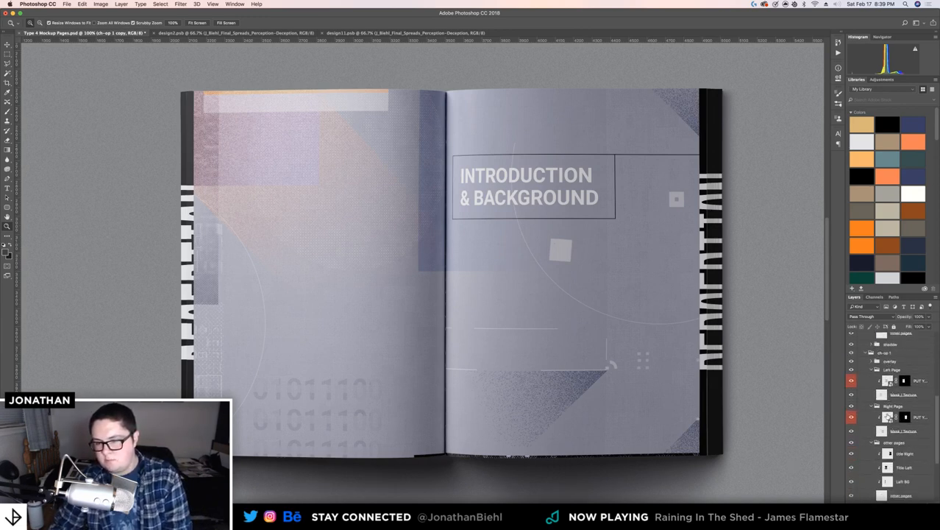
right_click(888, 416)
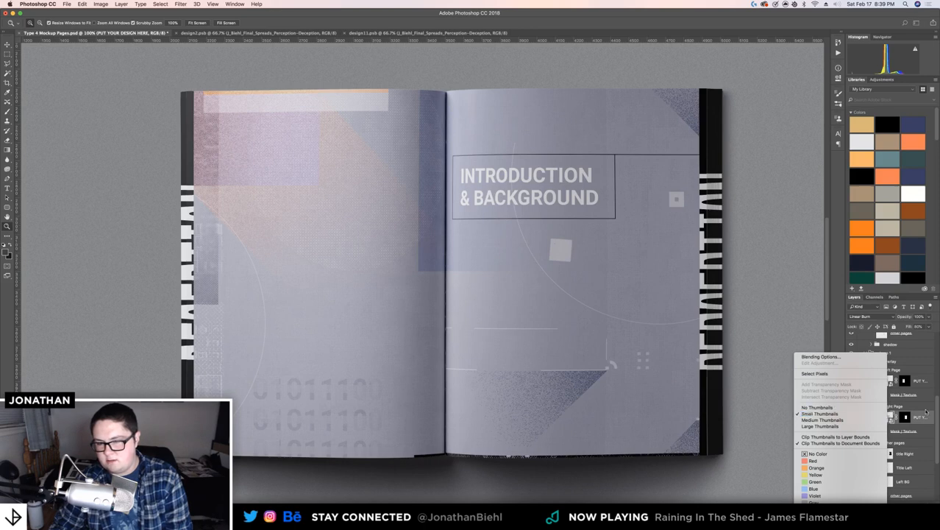
click(925, 414)
right_click(925, 416)
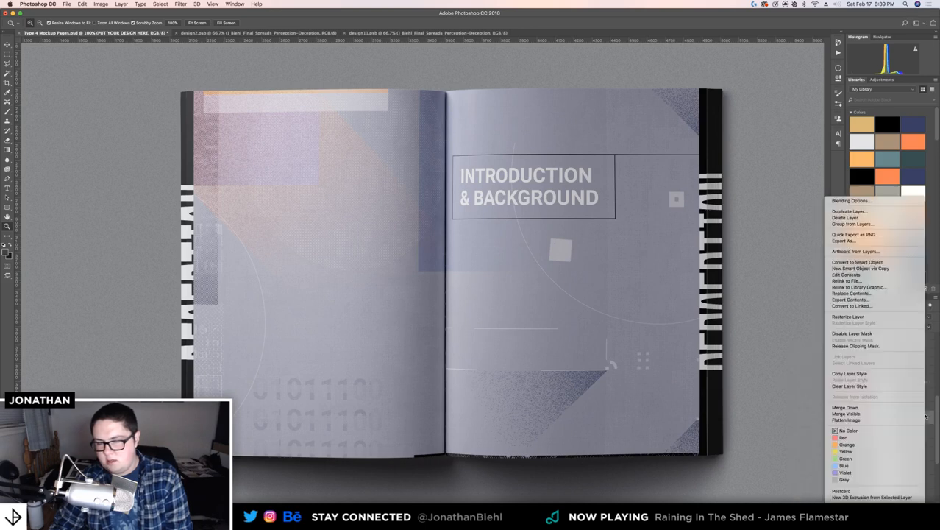
click(853, 316)
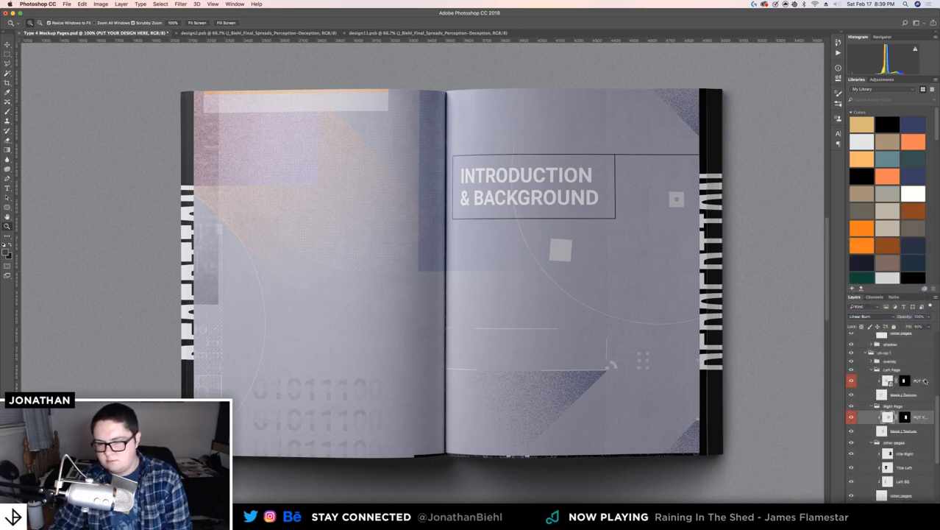
right_click(924, 380)
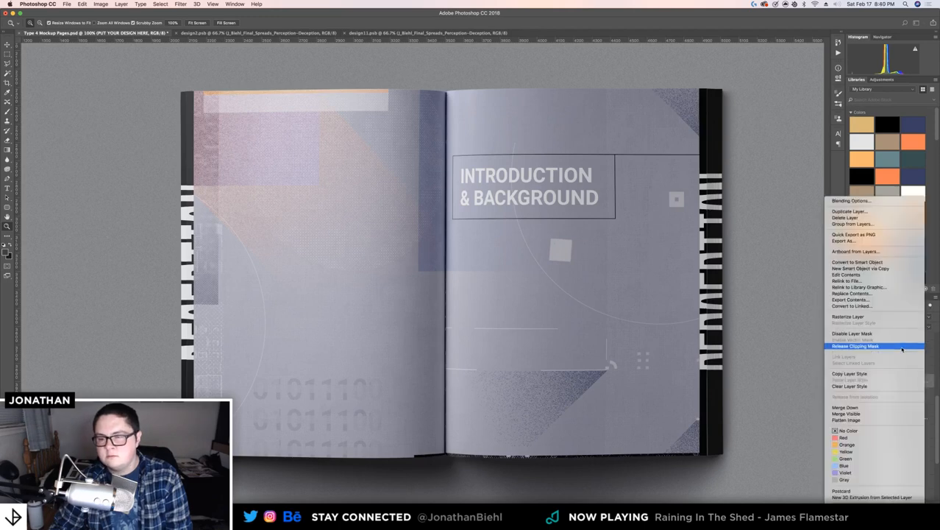
click(887, 318)
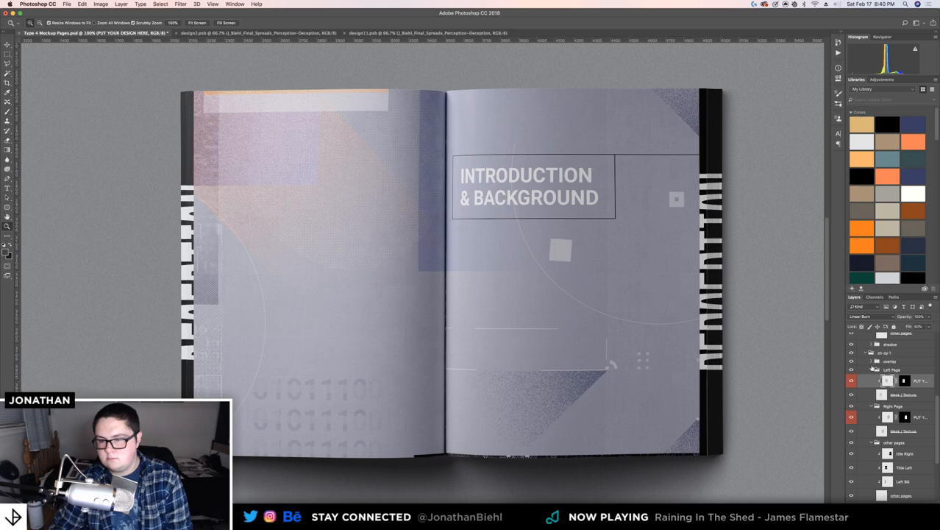
Collapse the ch-op 1 and ch-op 1 copy groups and hide the original ch-op 1 group
click(871, 370)
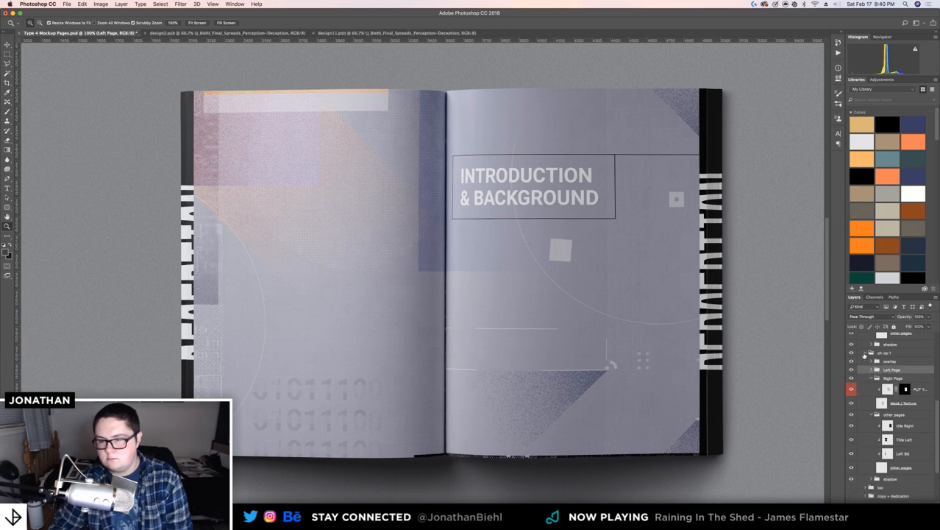
click(865, 355)
click(865, 353)
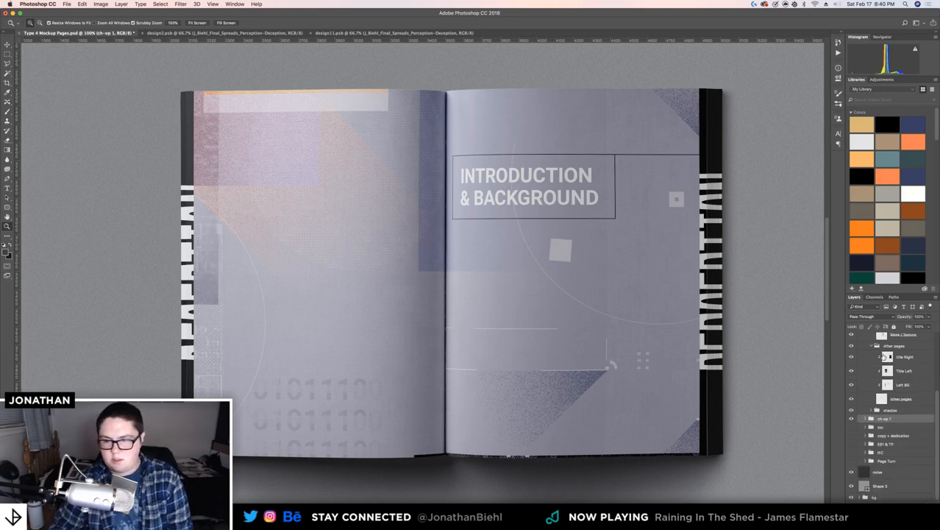
scroll(881, 354, up, 5)
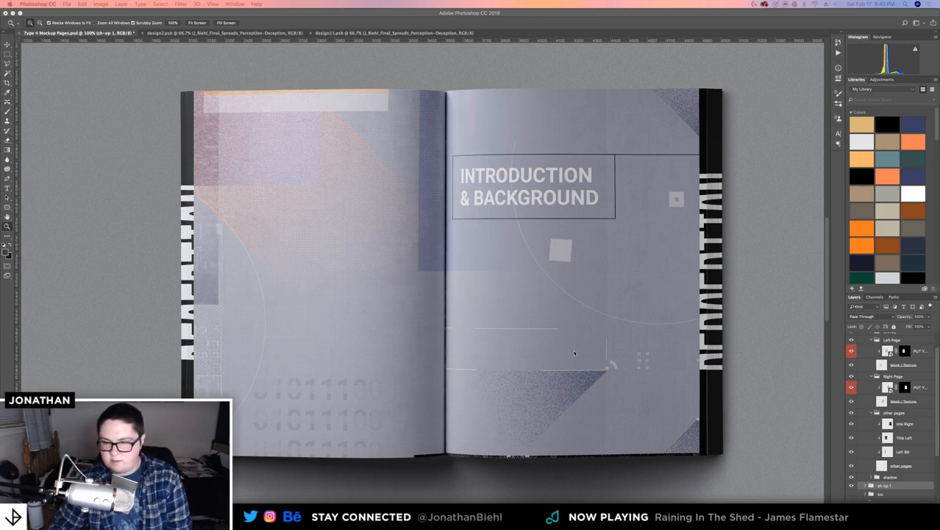
scroll(871, 403, up, 2)
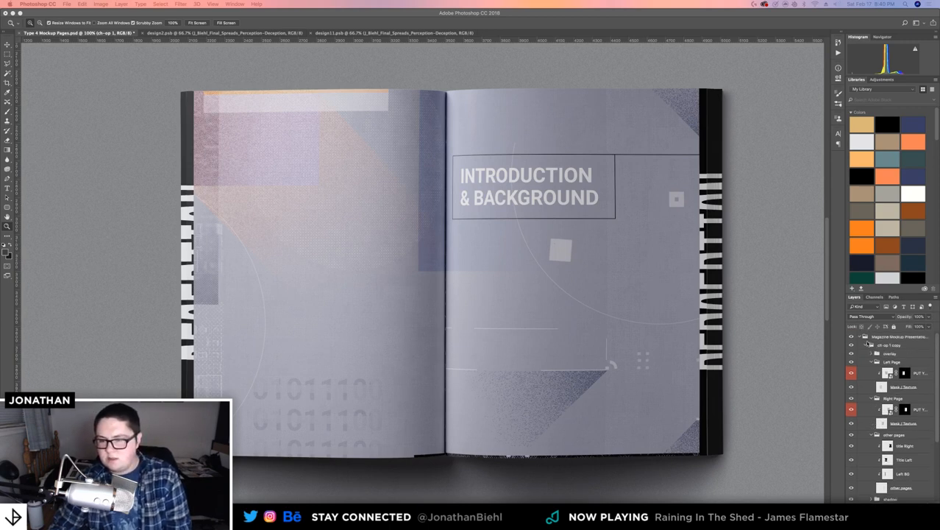
click(869, 346)
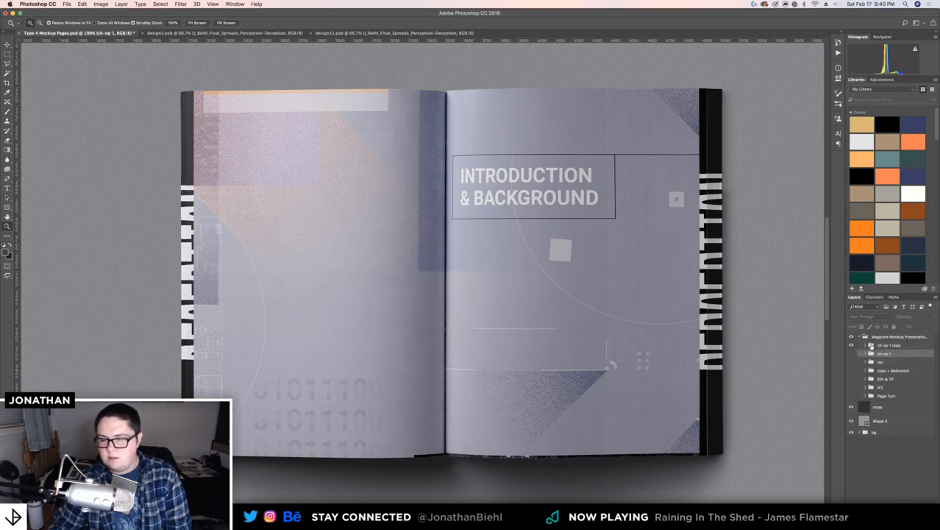
Preview the toc and ch-op 1 spreads in turn, then show only ch-op 1 copy and save the mockup document
click(868, 345)
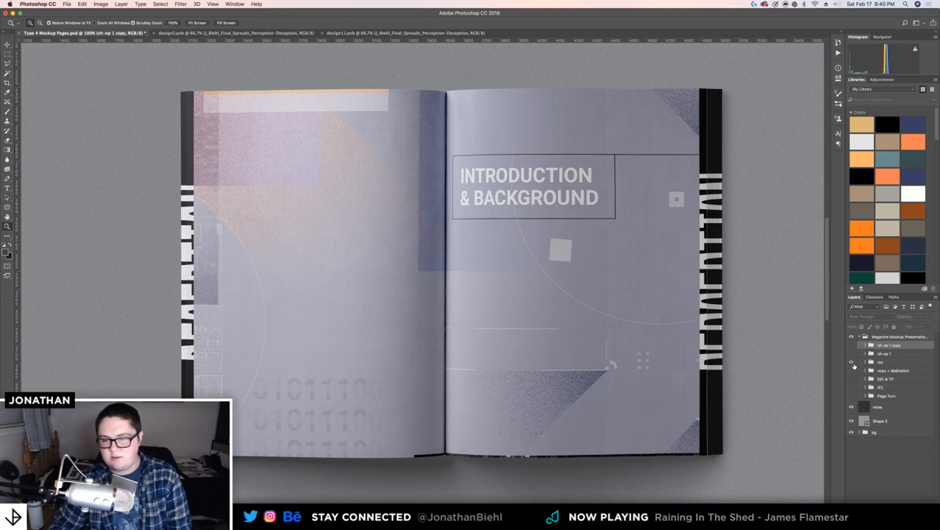
click(852, 362)
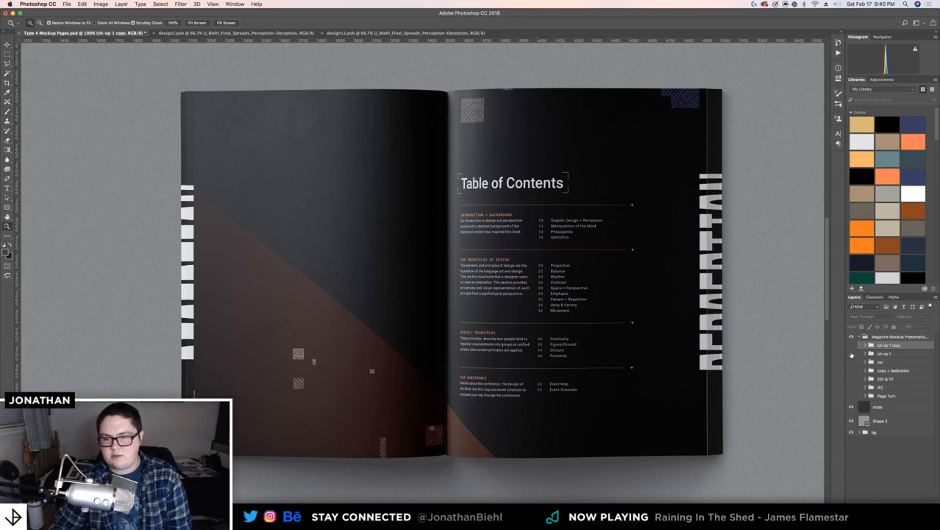
click(852, 354)
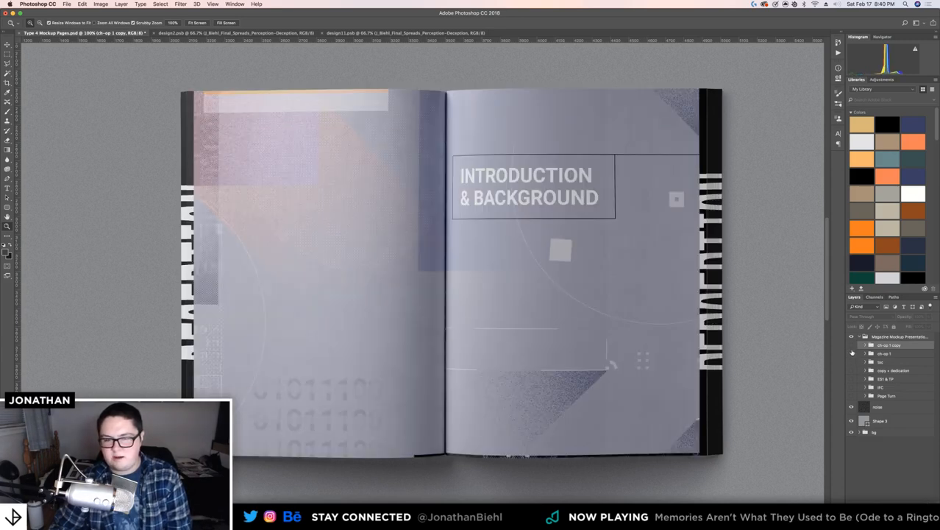
click(852, 354)
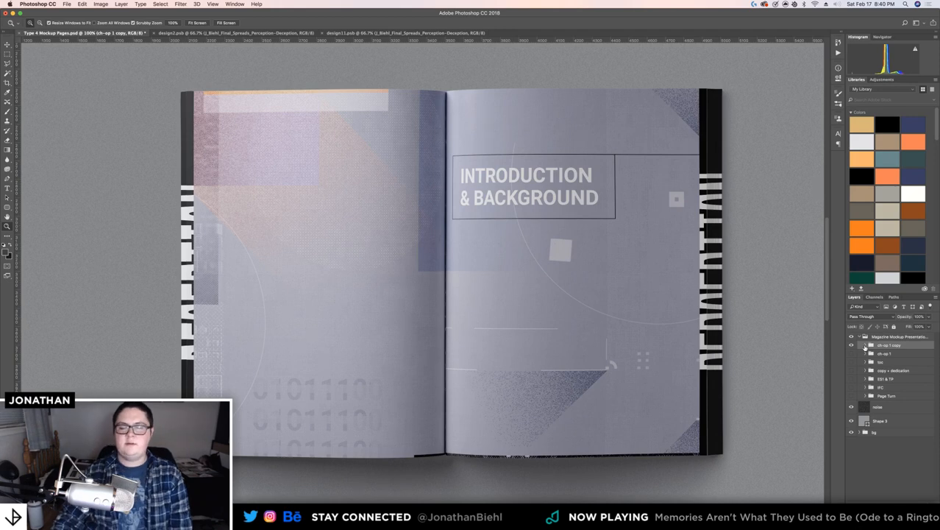
key(super+s)
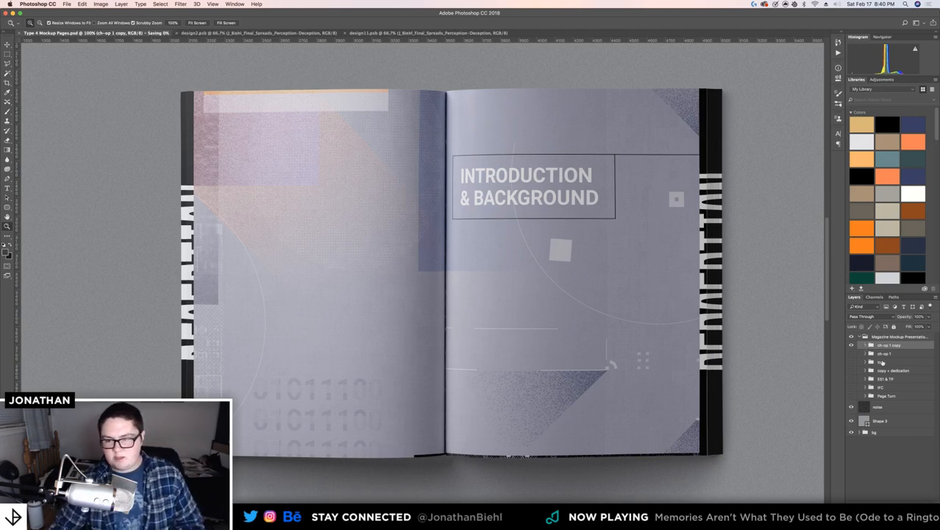
alt+click(400, 311)
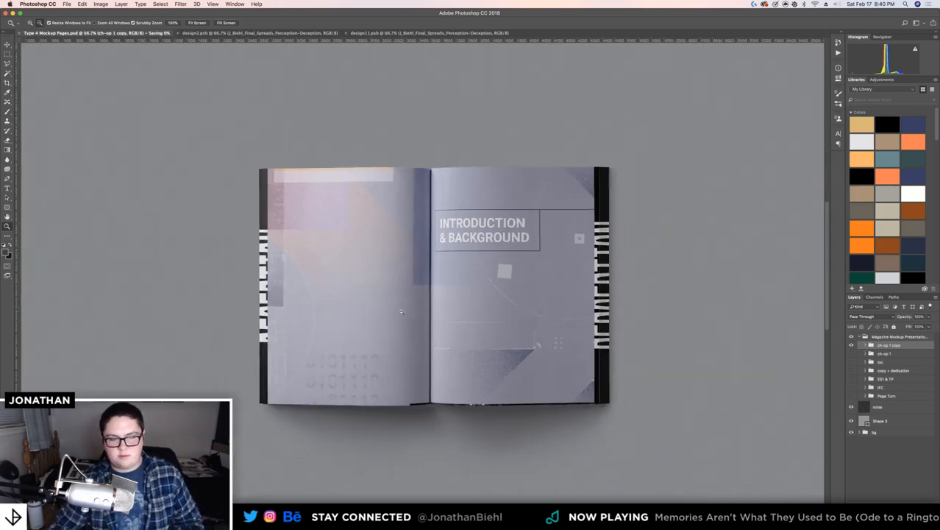
alt+click(416, 312)
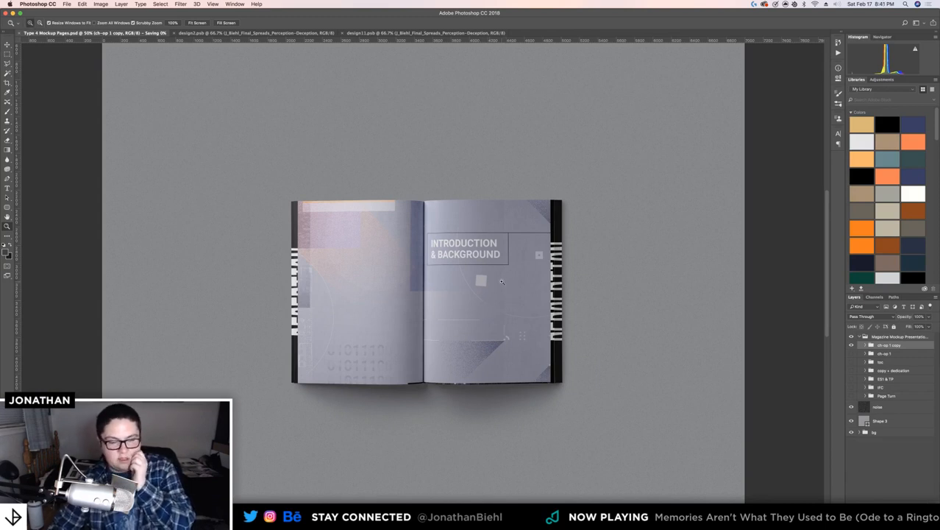
click(866, 344)
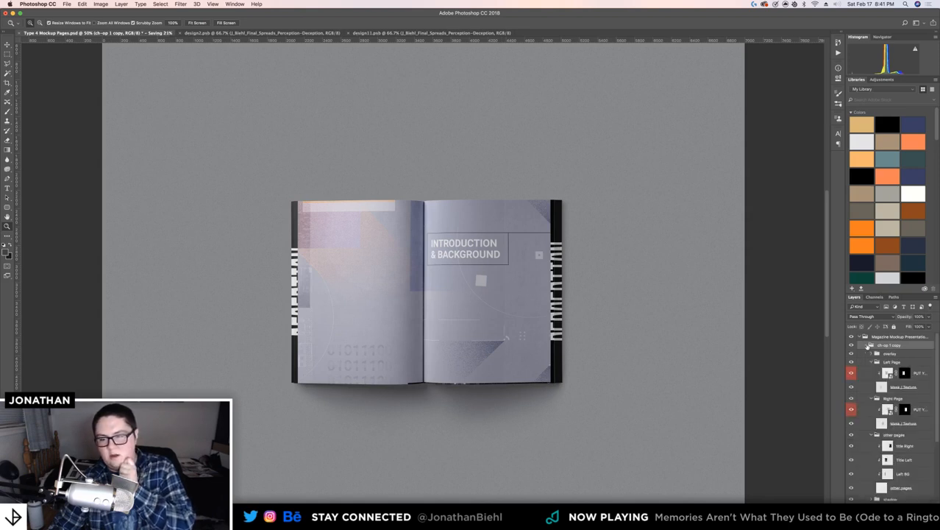
scroll(871, 371, up, 3)
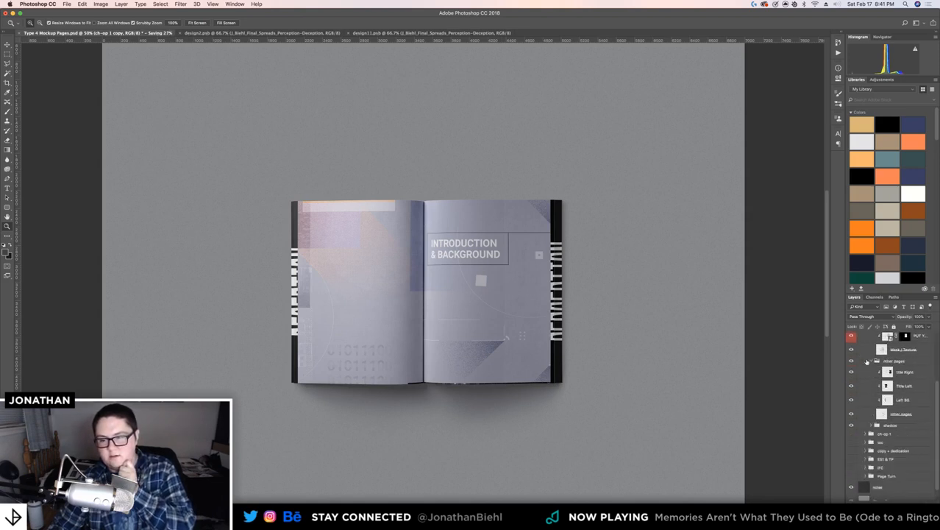
click(866, 345)
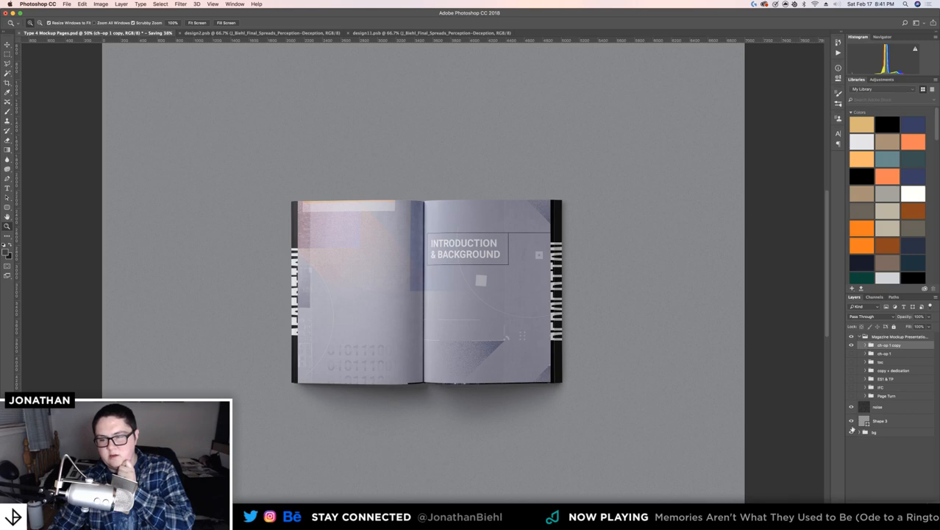
Hide the noise, Shape 3 and bg backdrop layers and inspect the book's lower edge and shadow on transparency
click(851, 433)
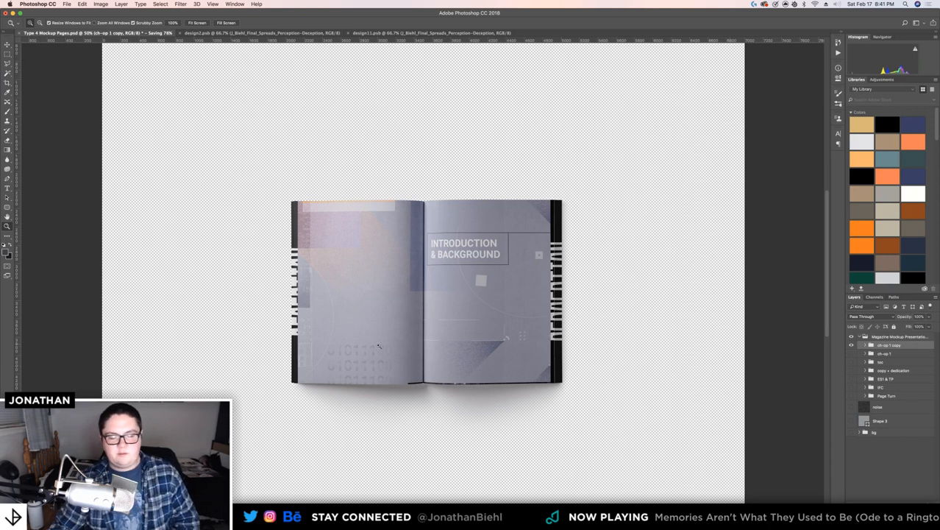
click(413, 391)
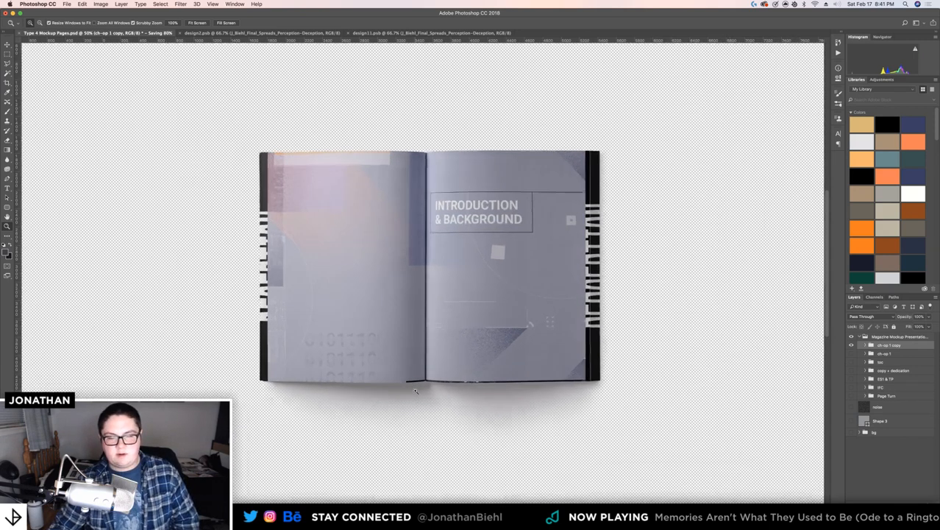
click(415, 391)
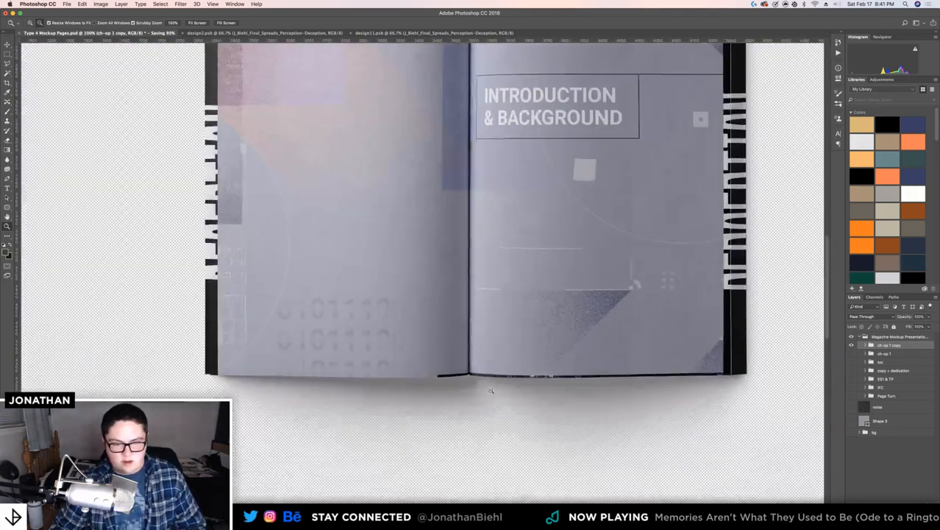
alt+click(416, 390)
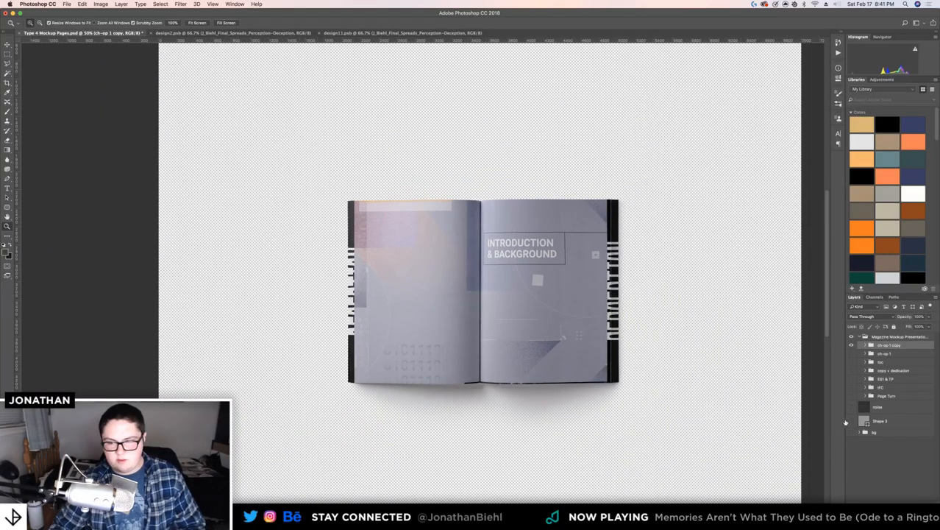
Show the noise and Shape 3 layers again and examine the book's bottom edge and shadow against the grey backdrop
click(851, 408)
click(851, 422)
click(851, 433)
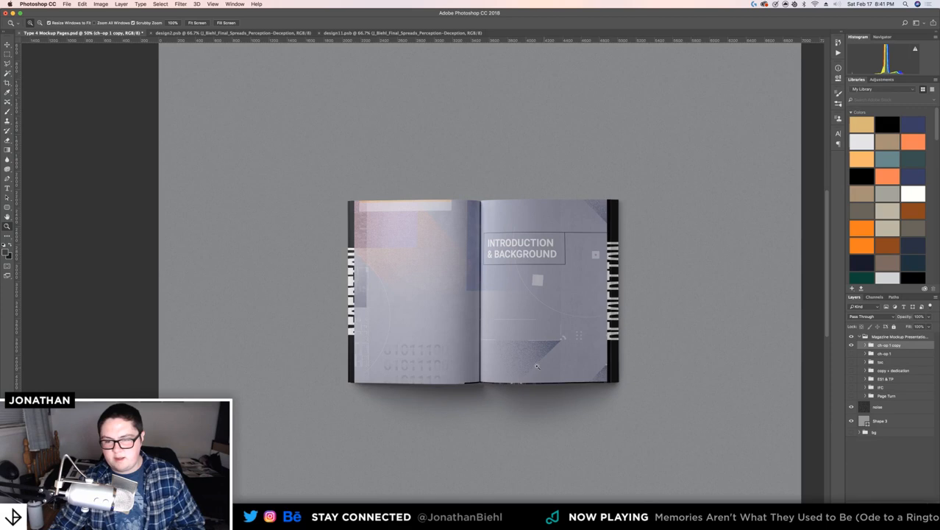
click(512, 371)
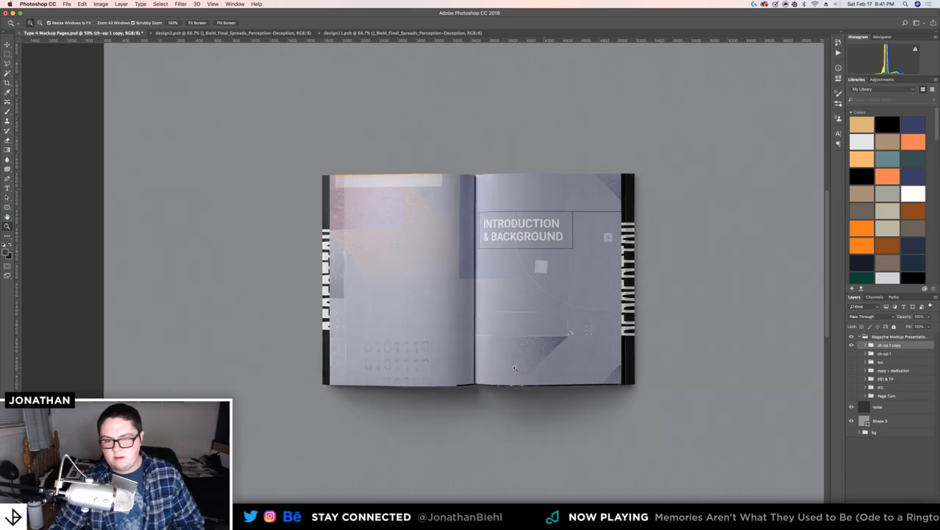
click(511, 373)
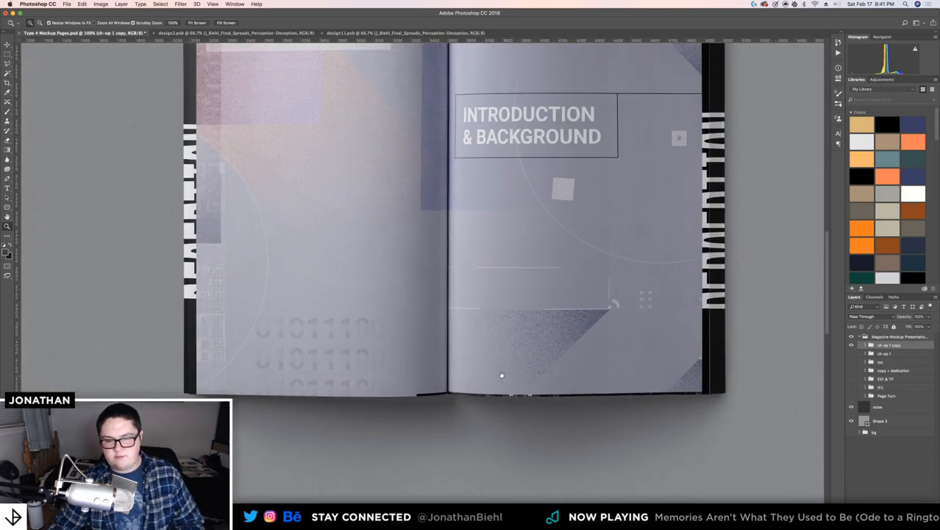
drag(502, 375, 480, 383)
click(479, 383)
alt+click(479, 383)
alt+click(480, 384)
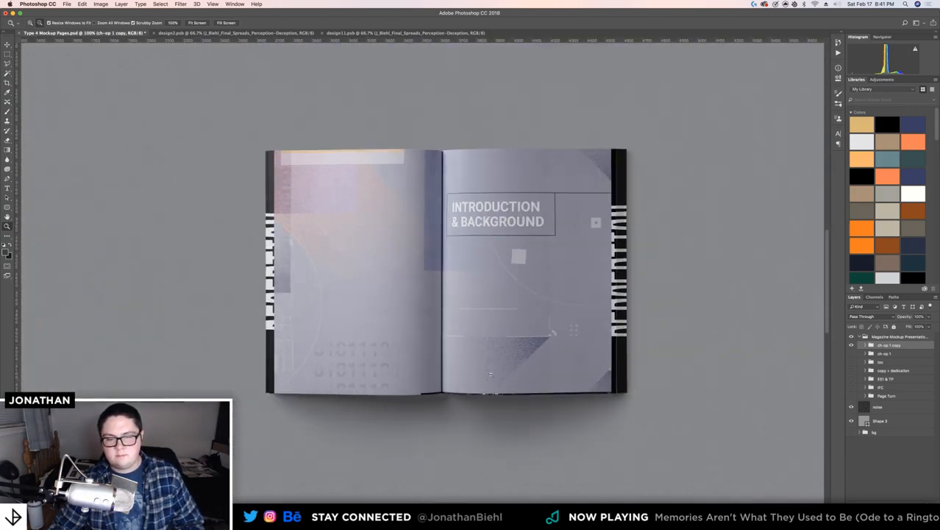
Hide the noise and Shape 3 layers, and fill a new layer above the ch-op 1 copy group with white
drag(852, 420, 851, 406)
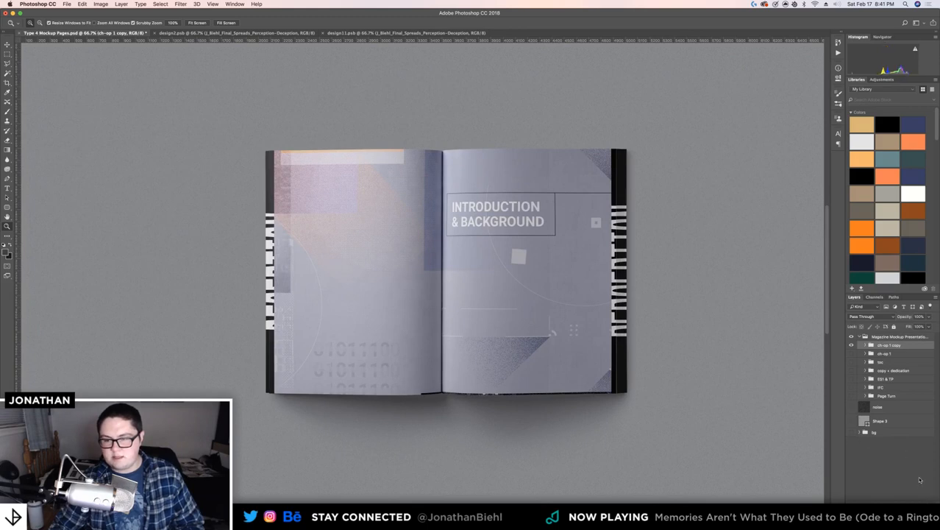
click(924, 524)
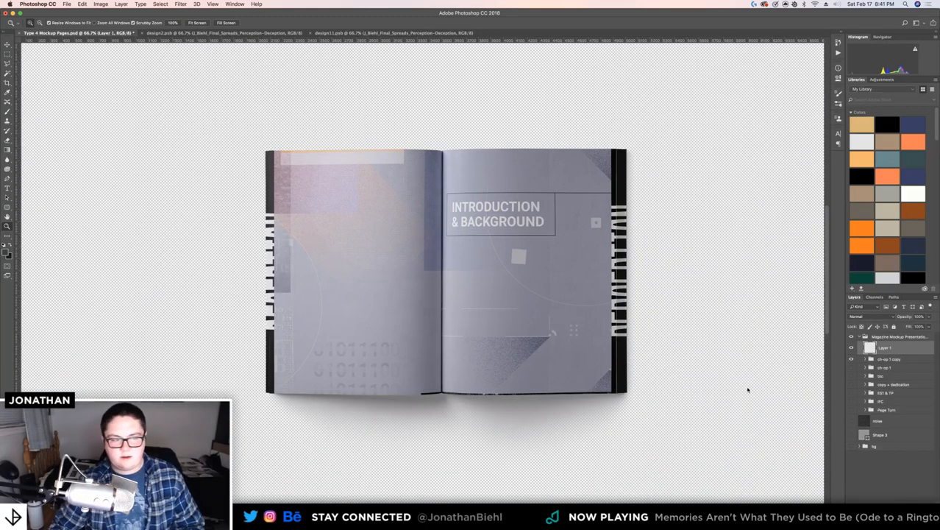
click(4, 246)
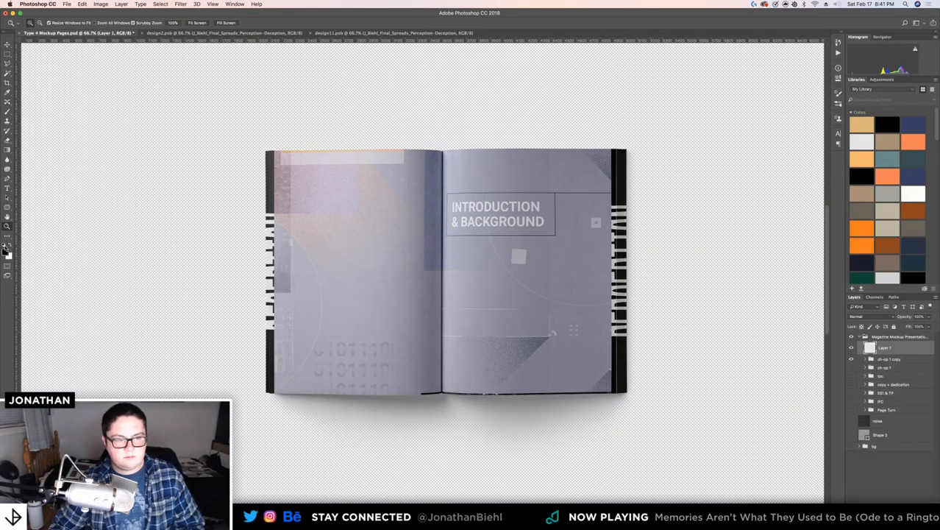
key(alt+BackSpace)
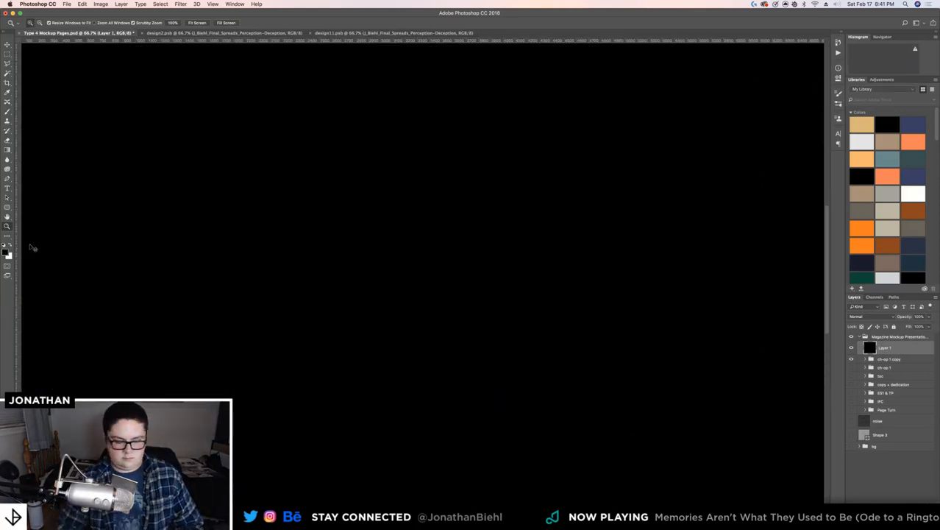
key(super+BackSpace)
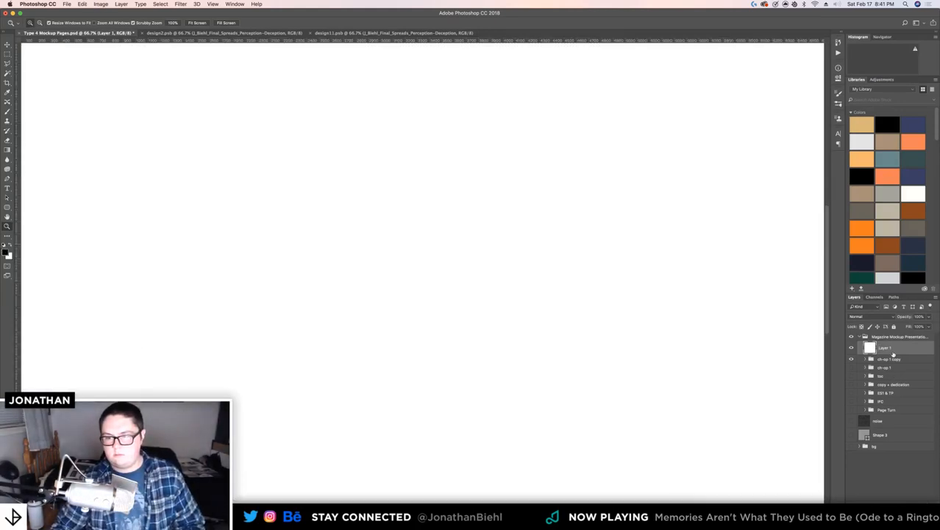
Move the white layer below the Page Turn group and inspect the book's lower edge and shadow against white
drag(893, 355, 880, 413)
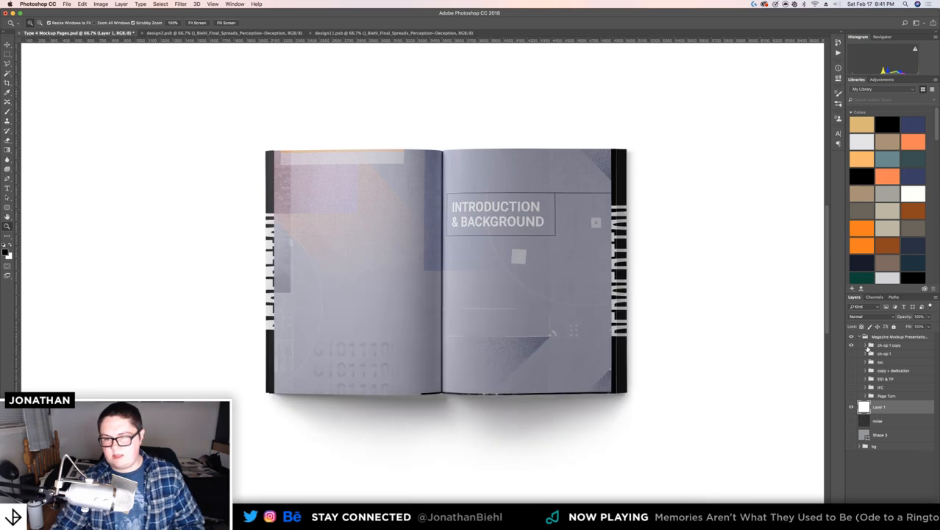
click(455, 406)
click(503, 401)
alt+click(514, 401)
alt+click(513, 401)
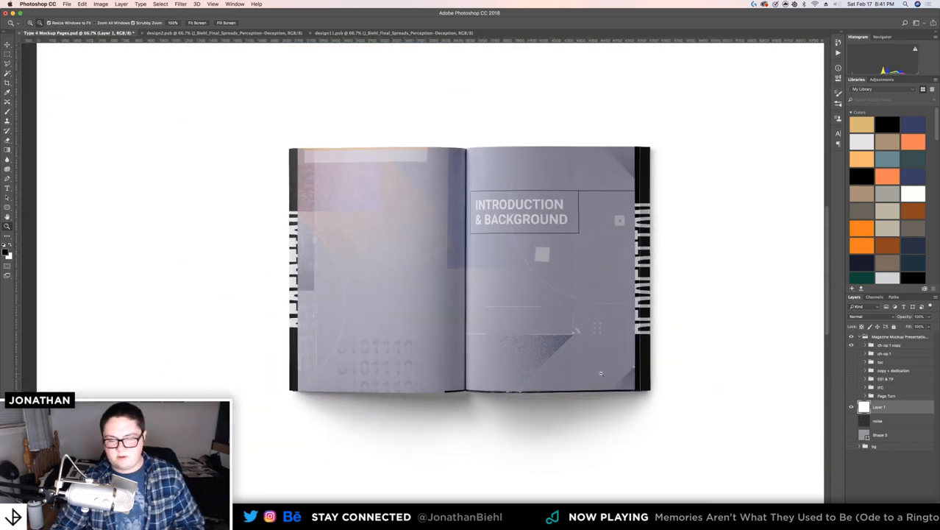
alt+click(597, 372)
drag(595, 357, 494, 349)
click(466, 347)
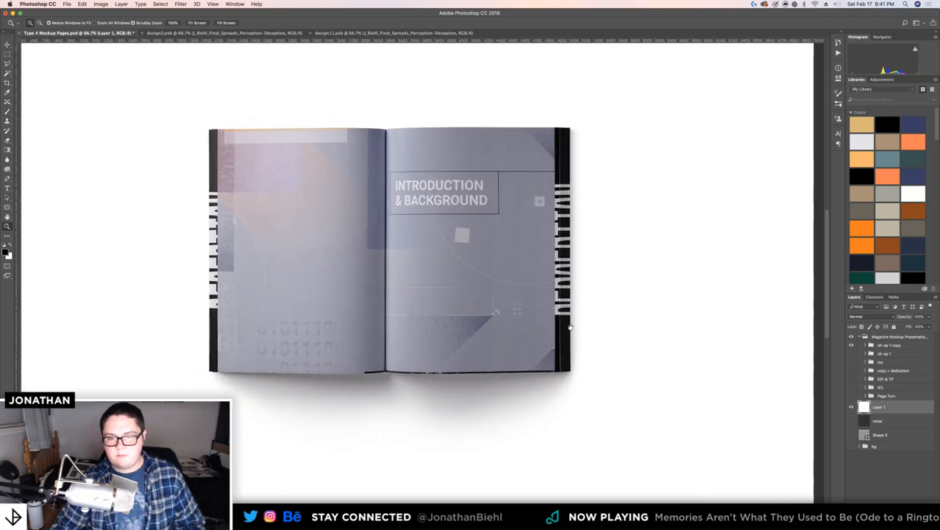
Expand the ch-op 1 copy group and toggle its shadow group off and on to compare the book on white
key(v)
click(869, 345)
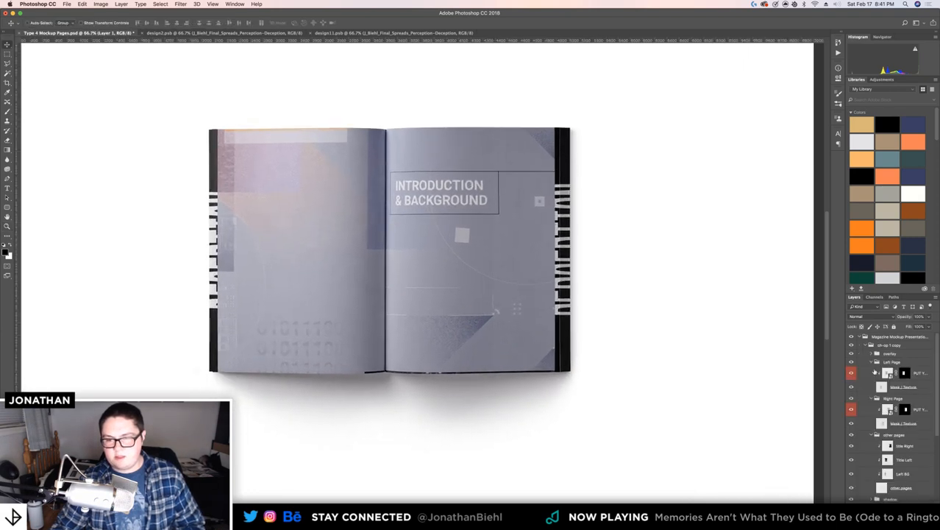
scroll(871, 375, down, 3)
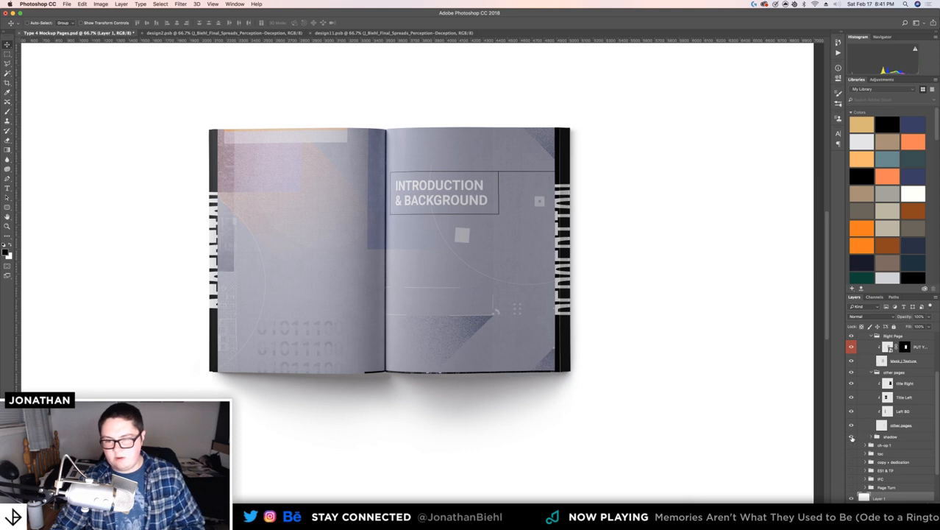
click(852, 438)
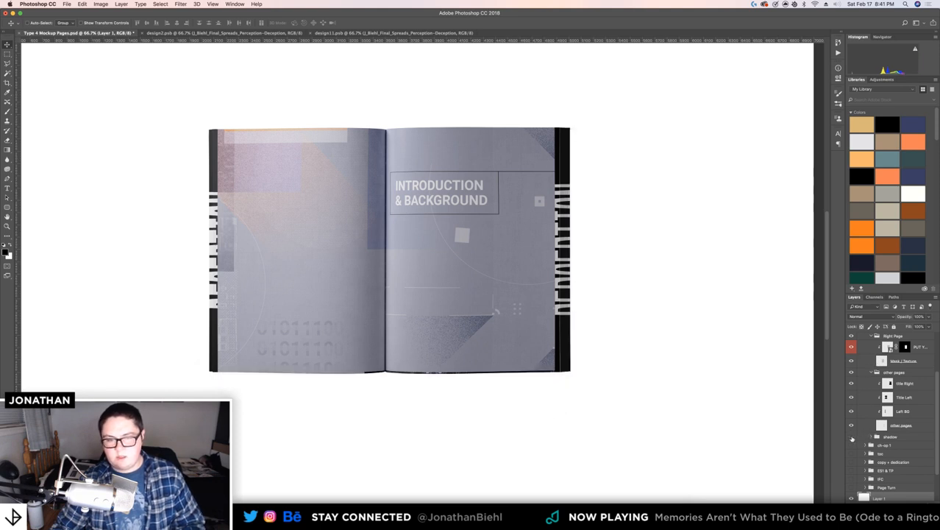
click(852, 437)
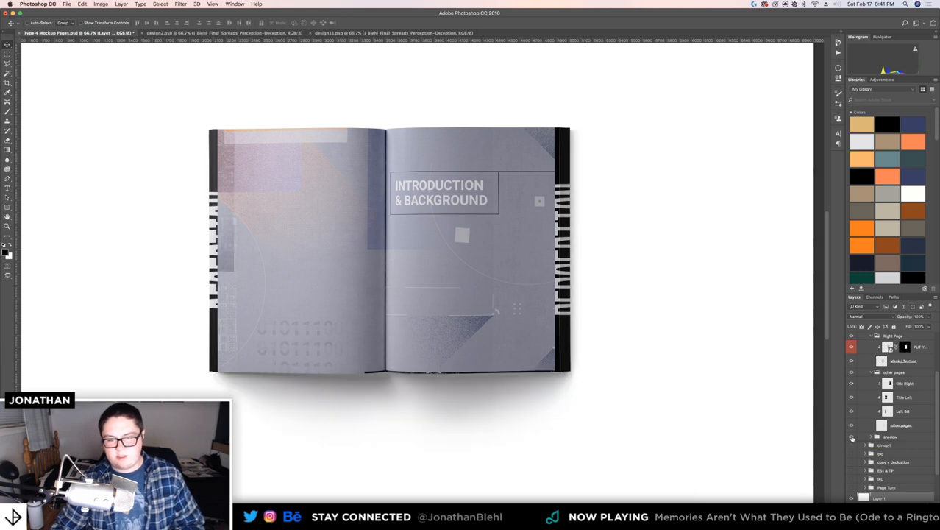
Delete the white Layer 1 and show the noise, Shape 3 and bg backdrop layers again
scroll(867, 486, down, 3)
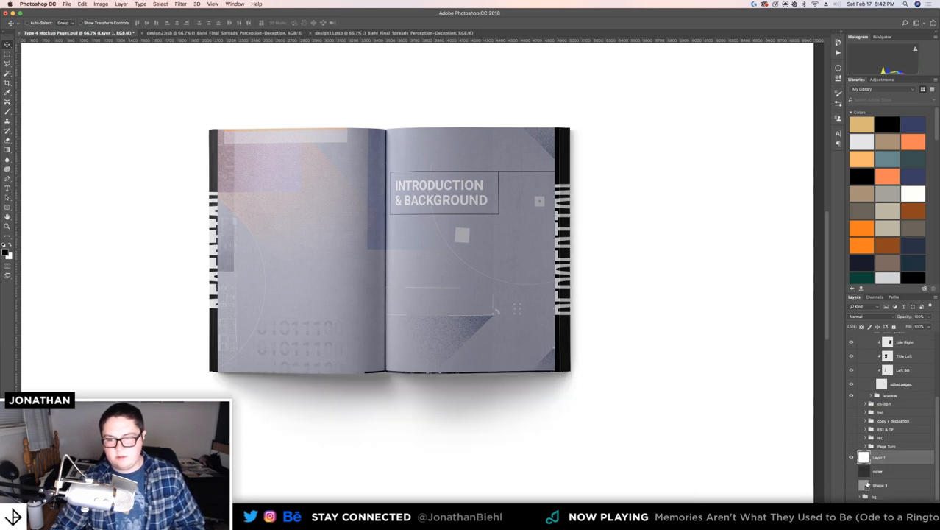
key(BackSpace)
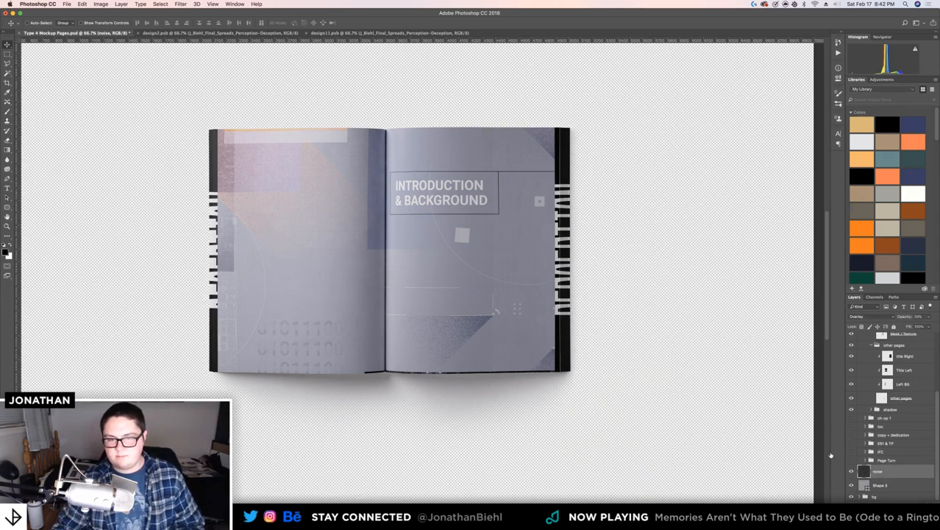
scroll(856, 457, up, 6)
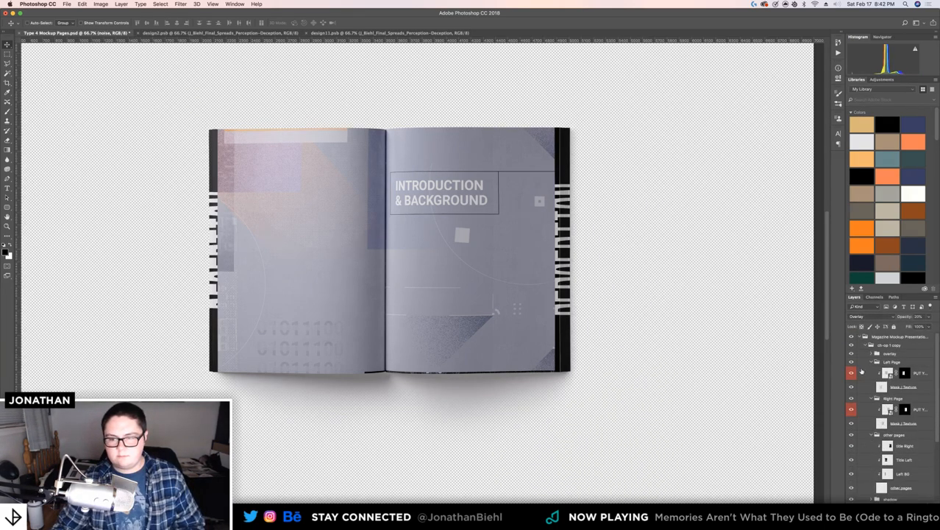
scroll(872, 419, down, 6)
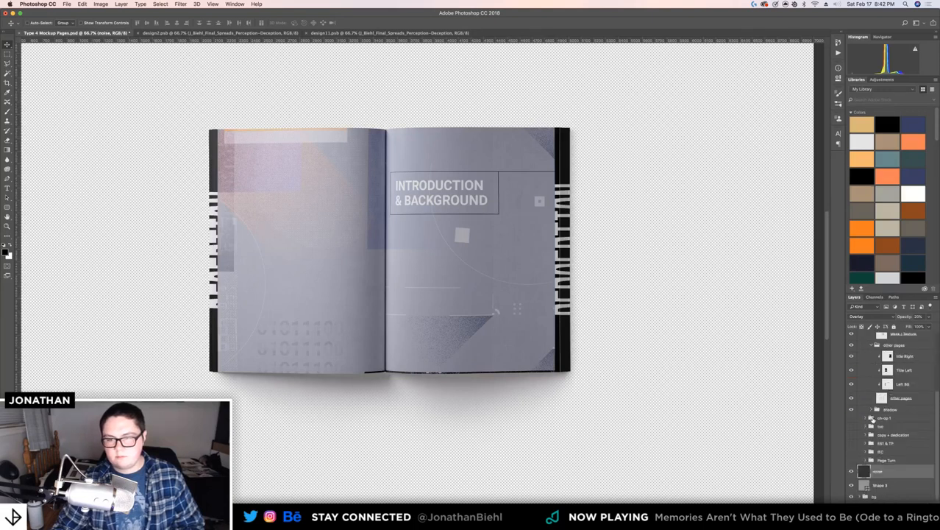
scroll(879, 383, up, 6)
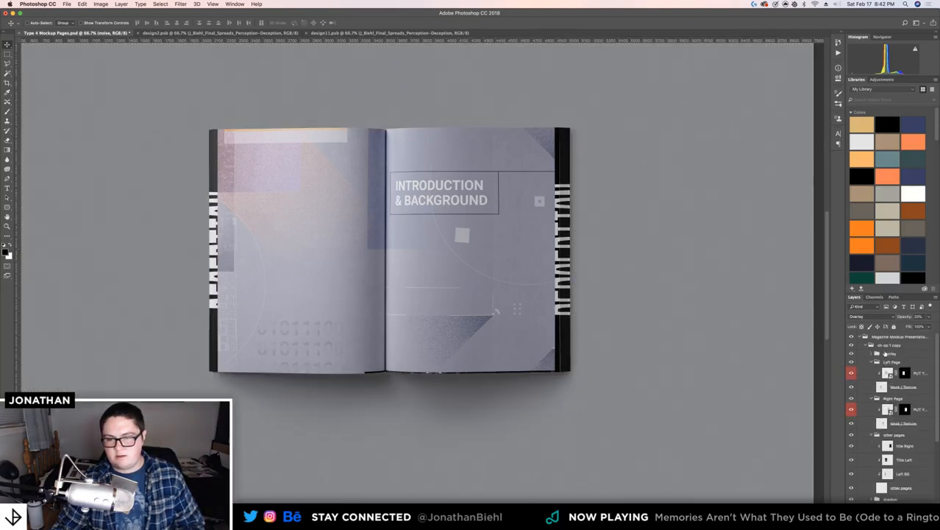
Select the ch-op 1 copy group with its contents expanded and save the mockup document
click(865, 345)
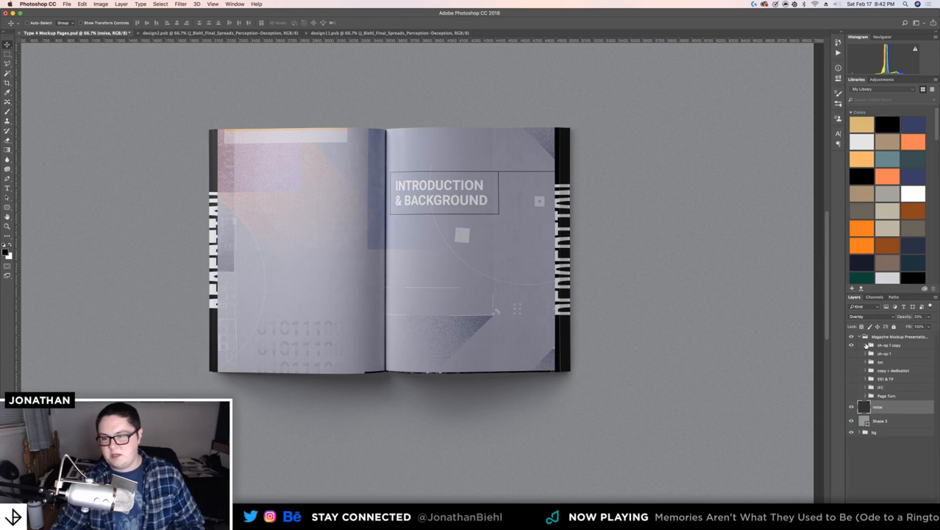
click(868, 345)
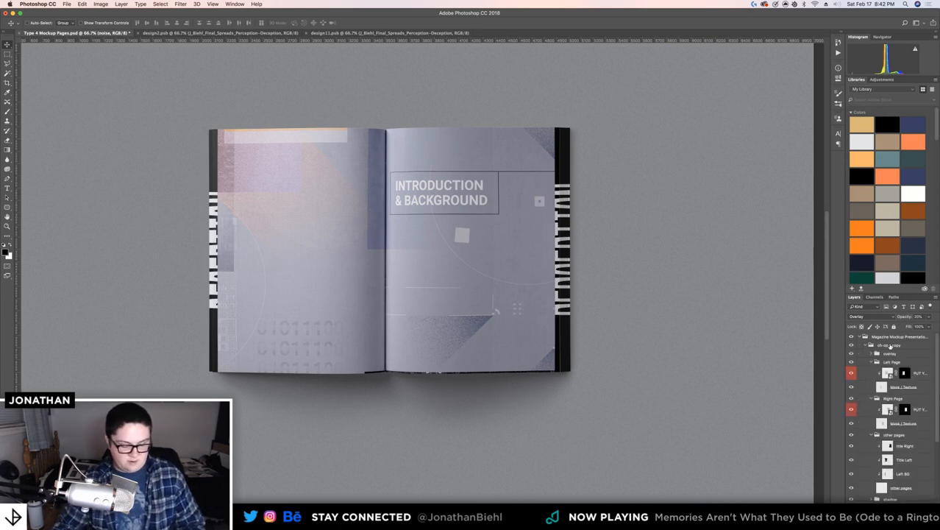
click(892, 346)
key(super+s)
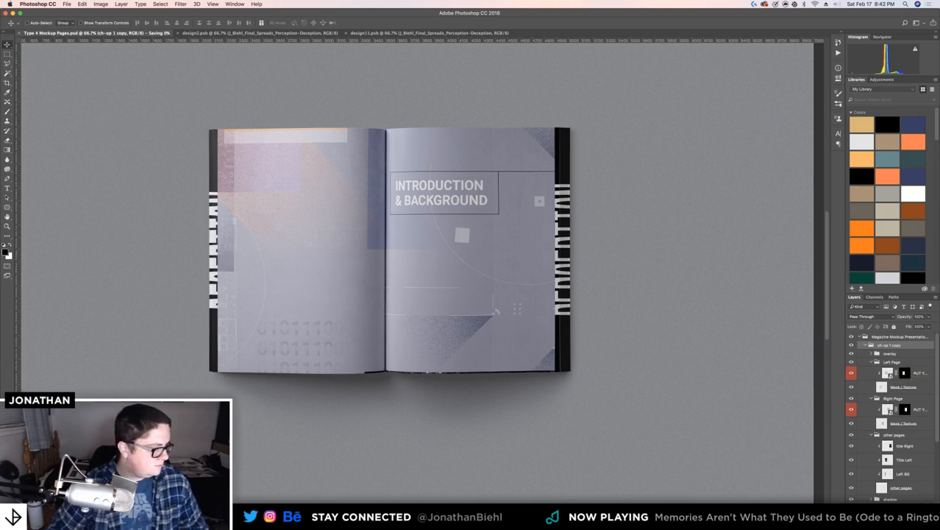
Open the Left Page design smart object and place the Graphic Design + Perception spread from the final spreads PDF, cropped to Bounding Box
double_click(888, 373)
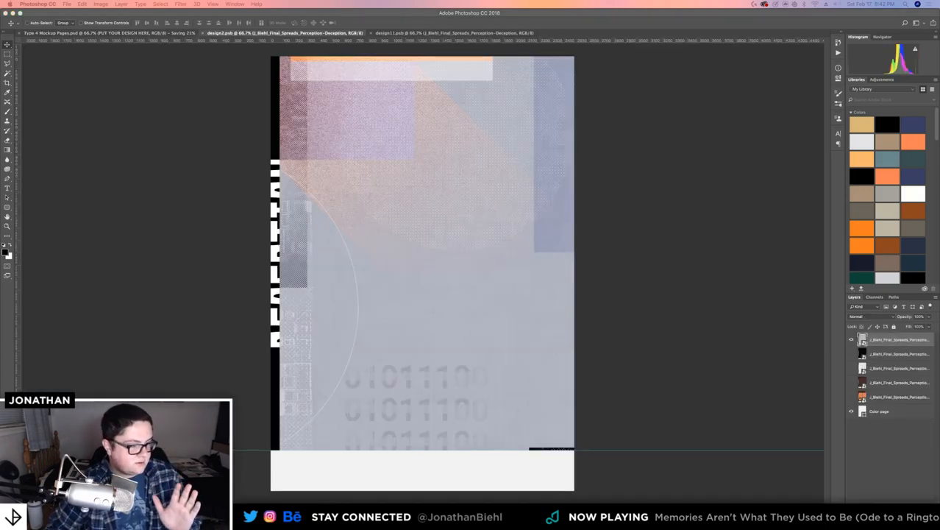
drag(2, 412, 409, 187)
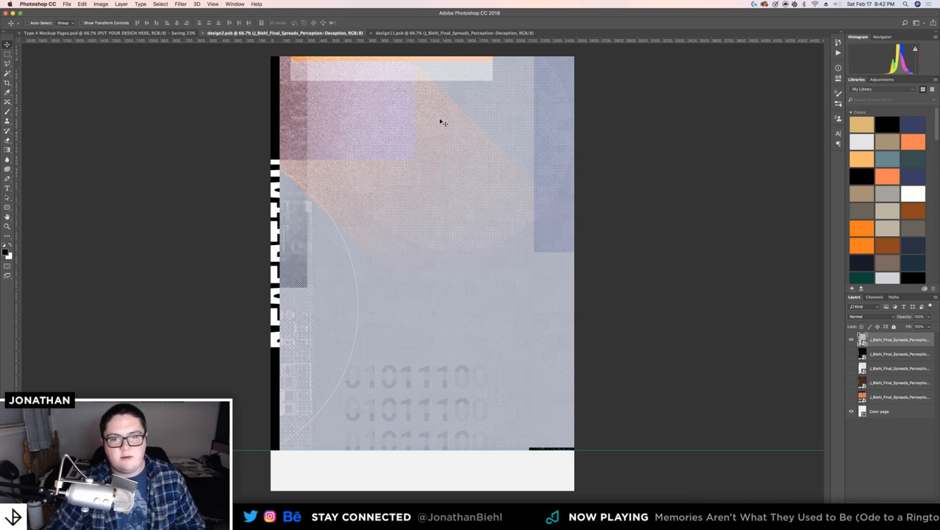
drag(443, 123, 443, 129)
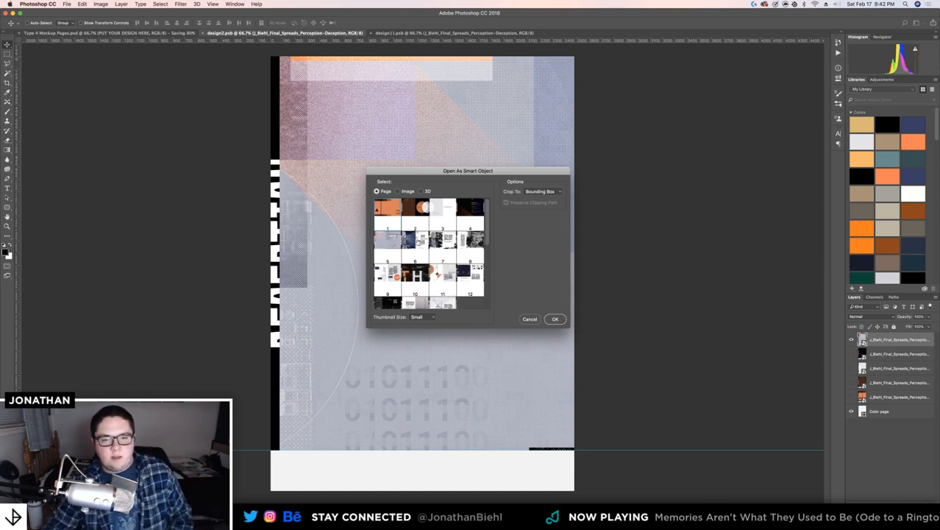
click(556, 319)
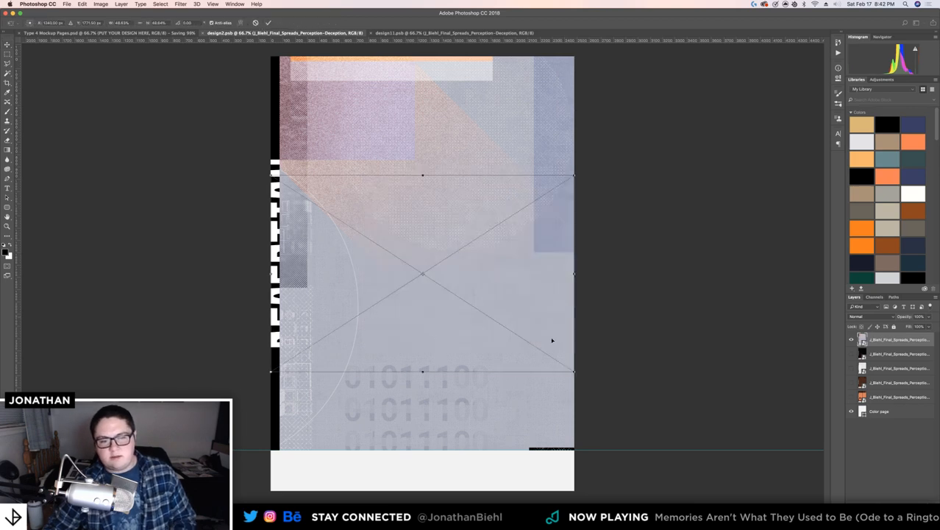
Align the placed spread with the canvas top, scale it so its left page fills down to the guide, and save design2.psb
drag(527, 300, 556, 217)
drag(574, 253, 893, 425)
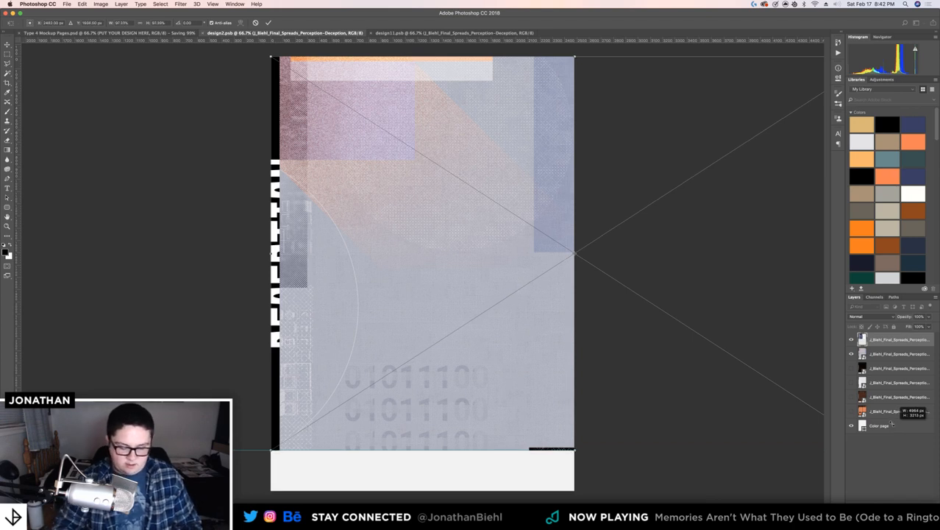
drag(892, 424, 892, 425)
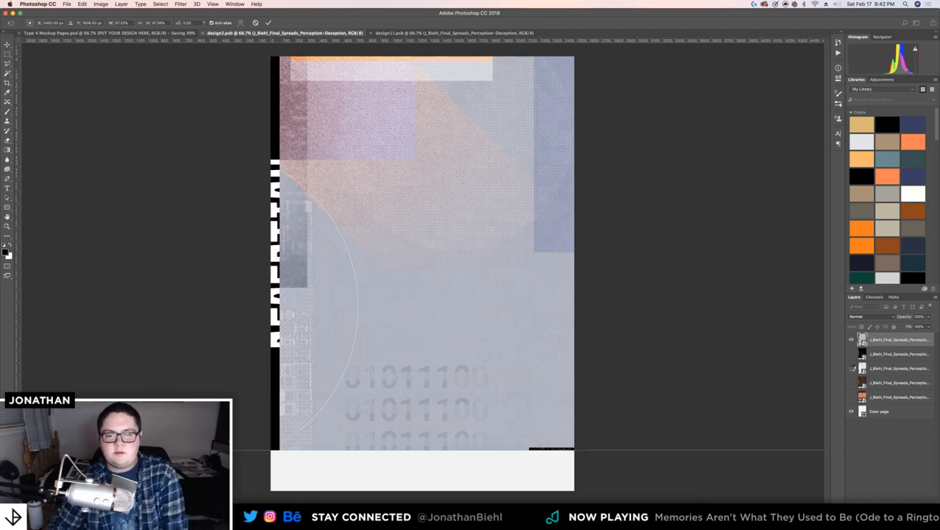
key(Return)
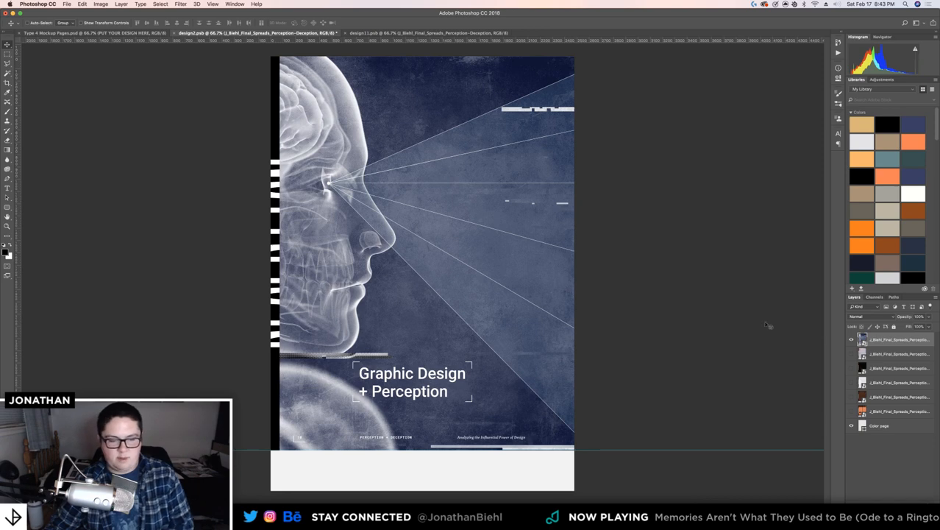
key(super+s)
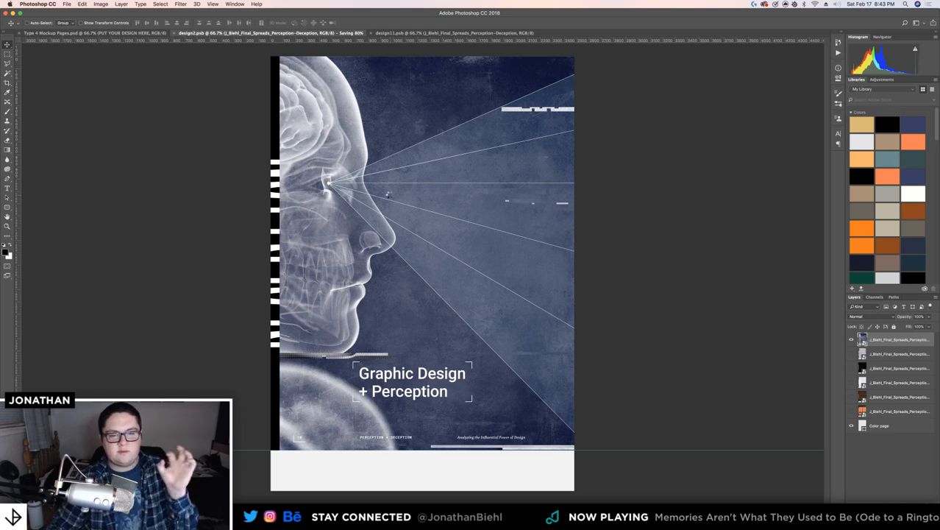
Place the Graphic Design + Perception spread in design11.psb and move it up to the top of the canvas
click(418, 34)
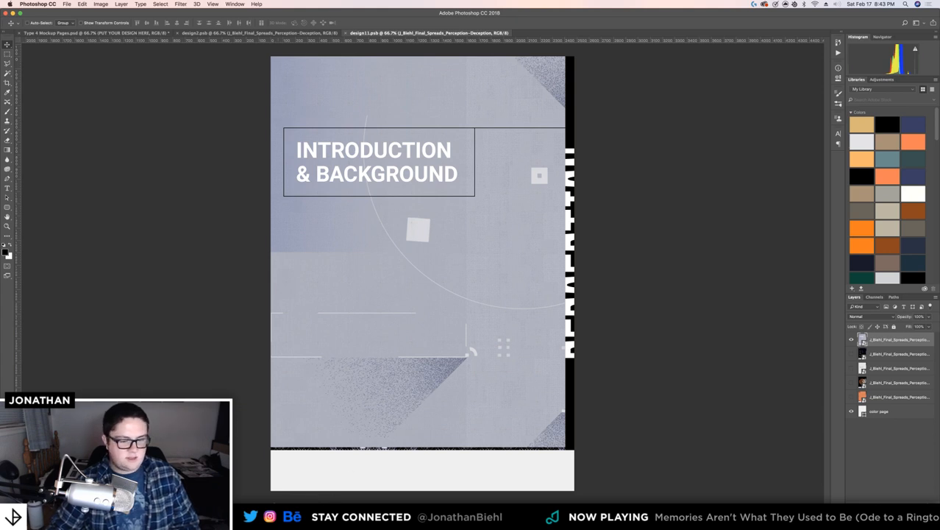
drag(1, 369, 410, 278)
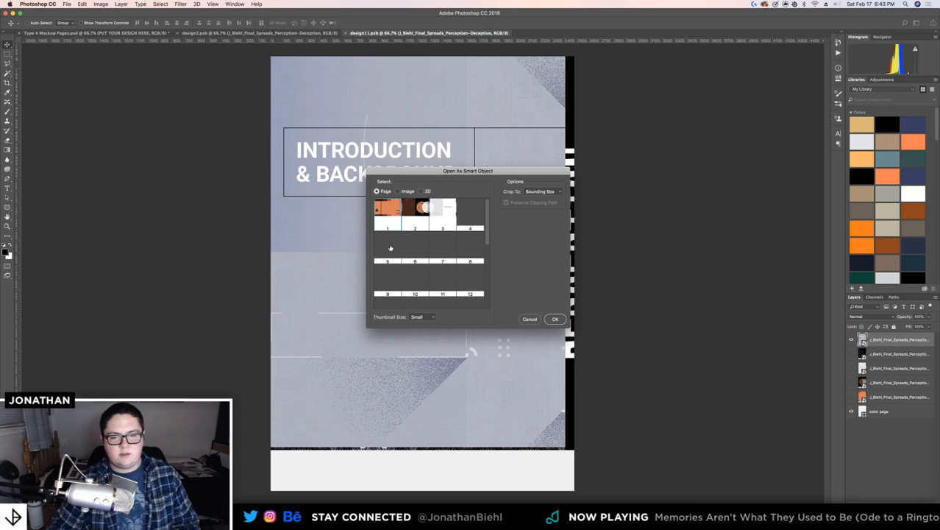
click(553, 318)
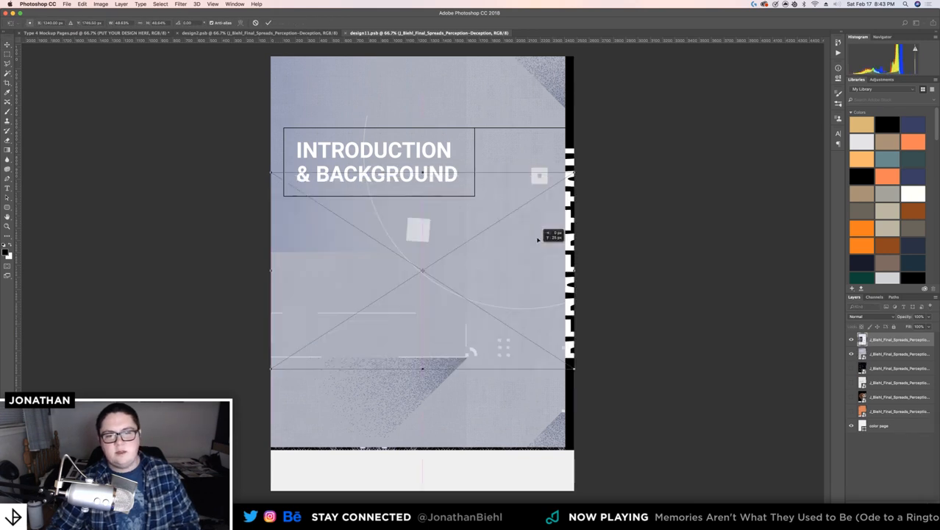
key(Return)
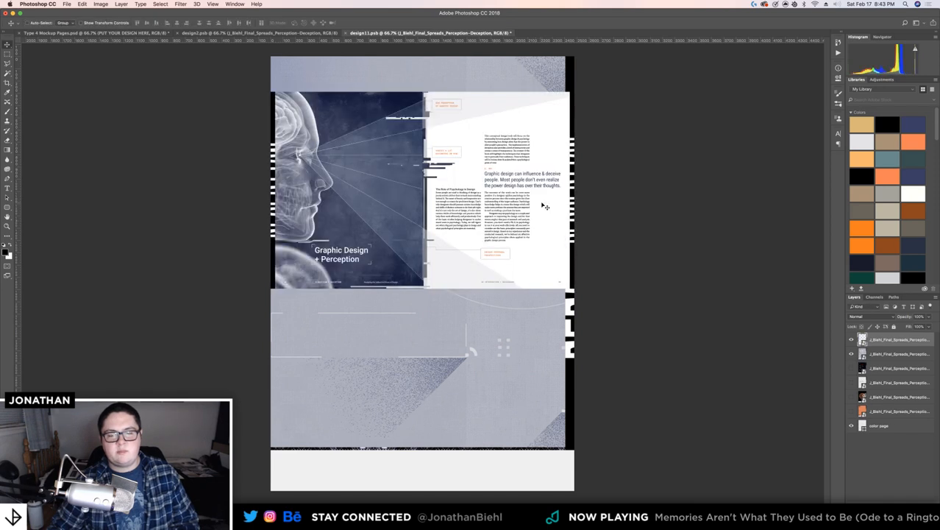
drag(542, 232, 543, 218)
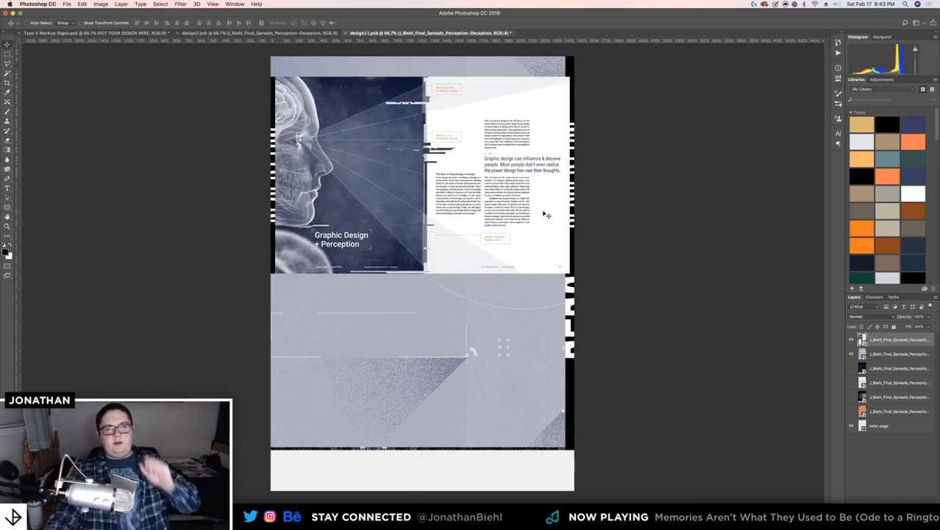
drag(548, 214, 548, 195)
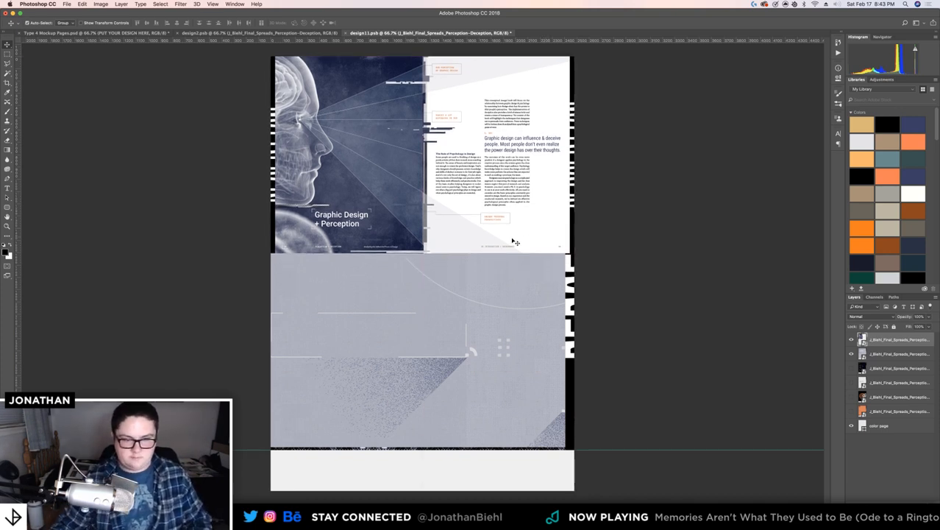
Scale the spread from its lower-left corner so its right page fills the canvas down to the guide, and commit the placement
key(ctrl+t)
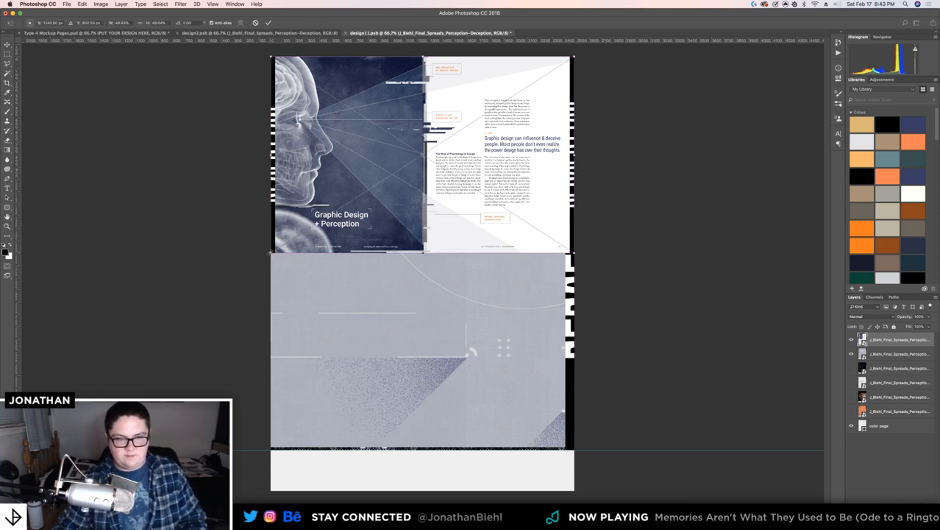
drag(269, 252, 0, 450)
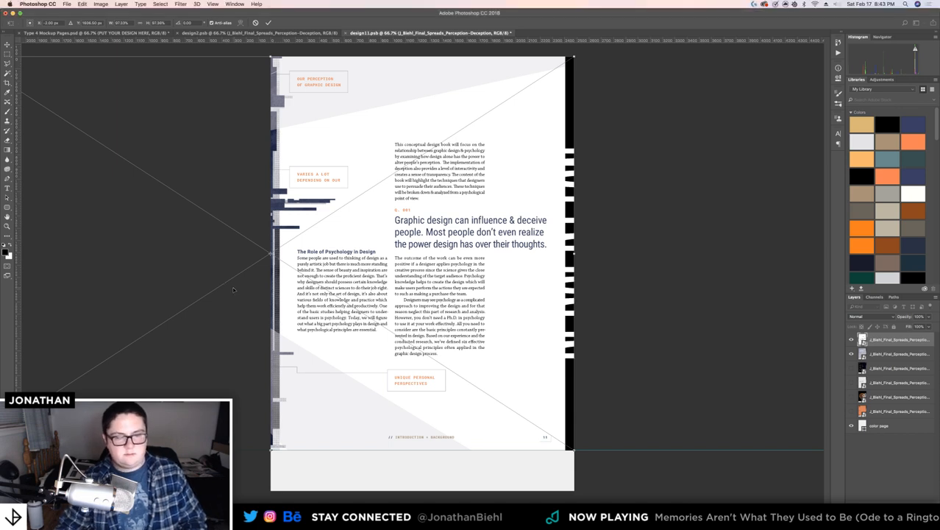
click(8, 45)
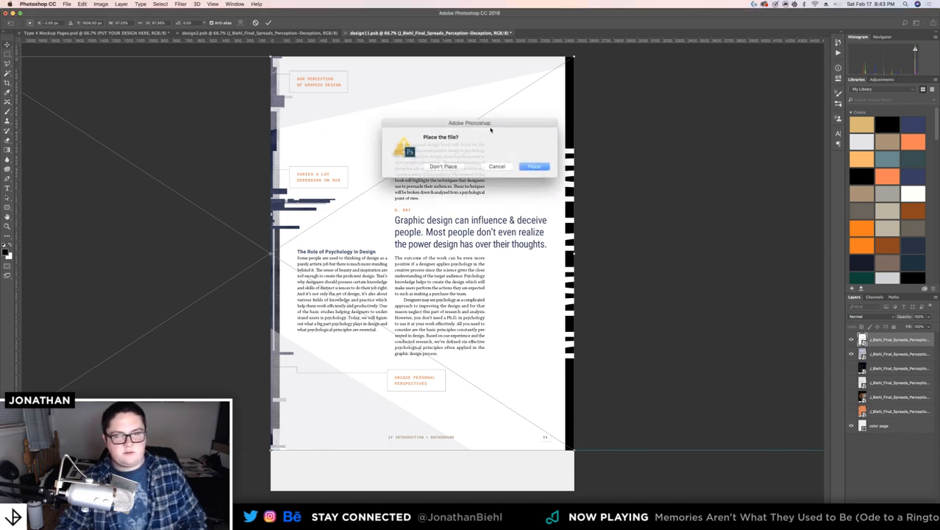
click(536, 169)
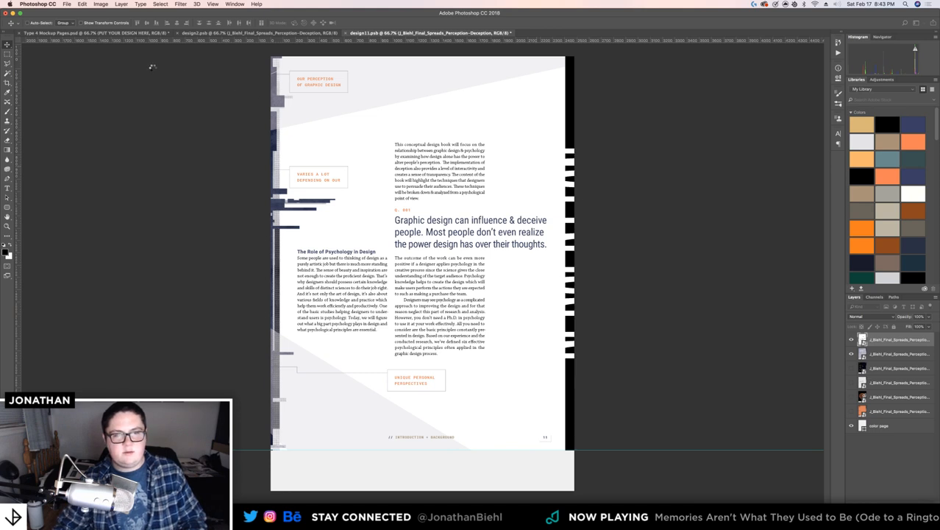
Save design11.psb and return to the Type 4 Mockup Pages document to view the updated spread on the book
key(super+s)
click(131, 36)
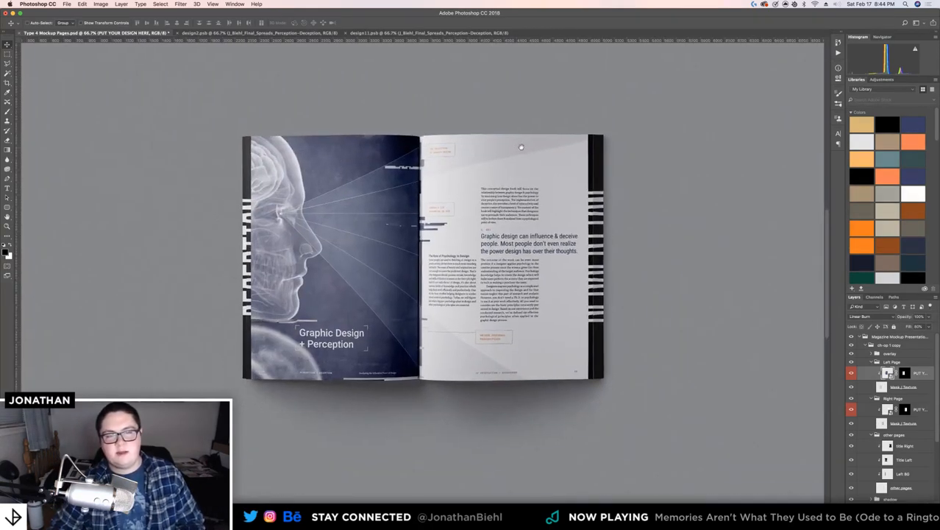
key(z)
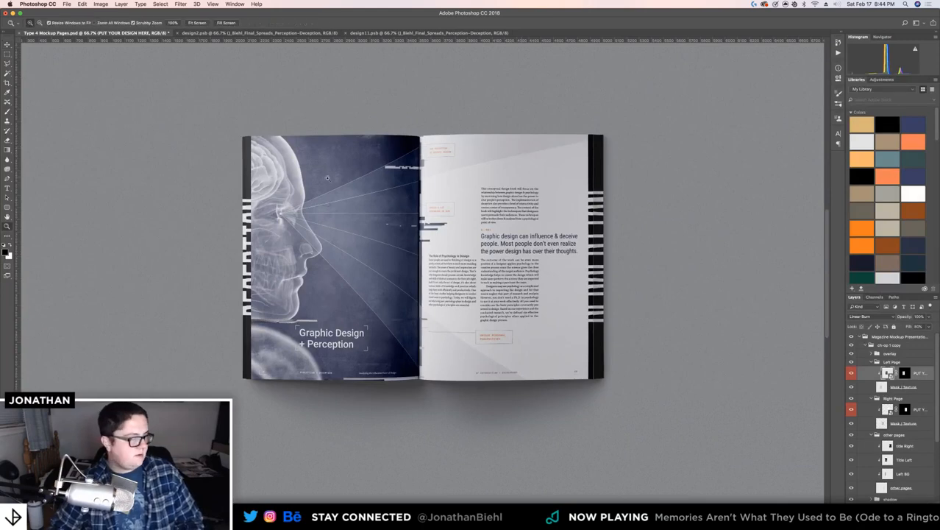
Select the Title Left layer that holds the lettering on the book's left page edge
click(416, 184)
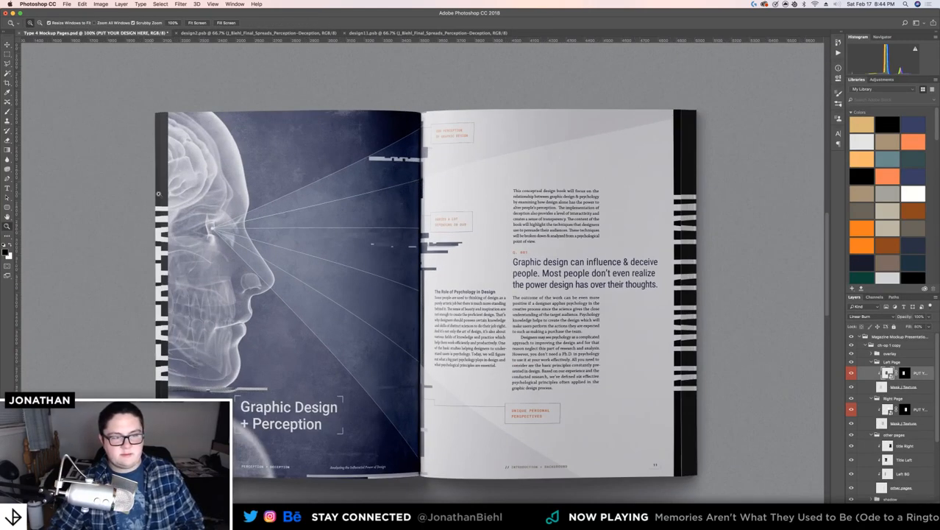
click(157, 194)
drag(221, 298, 235, 209)
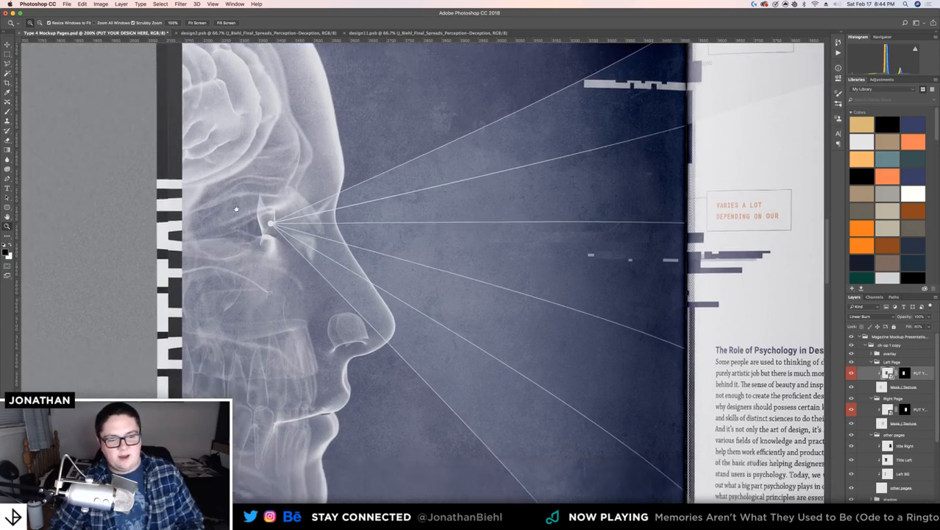
scroll(235, 209, down, 5)
key(v)
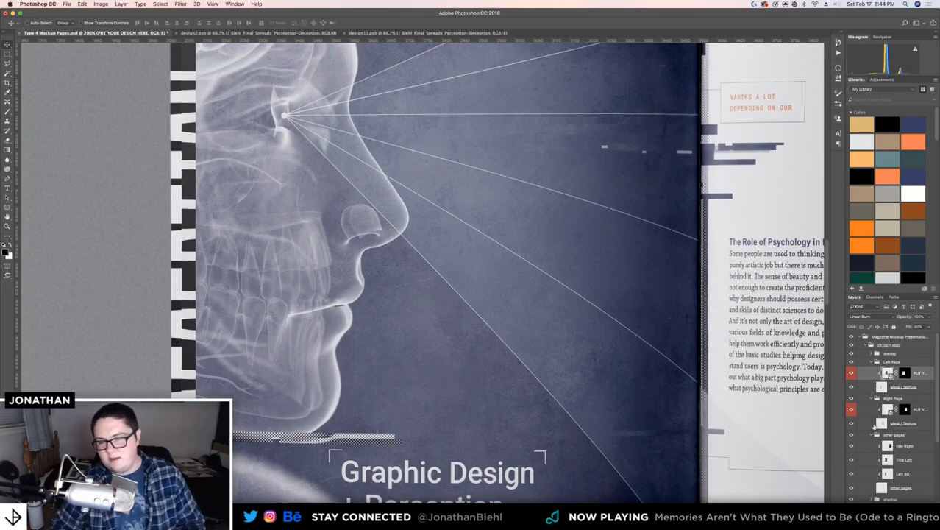
click(888, 459)
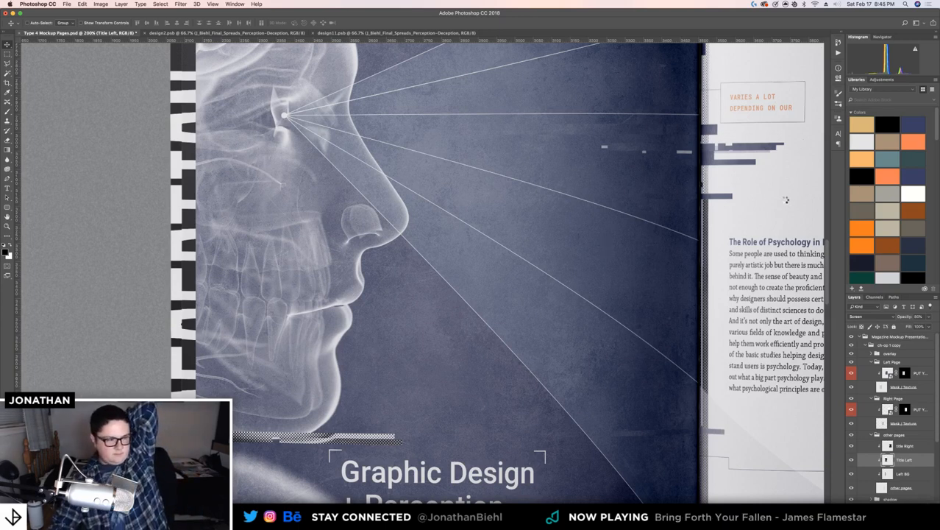
Try shifting the Title Left lettering along the left page edge and undo the move
key(super+z)
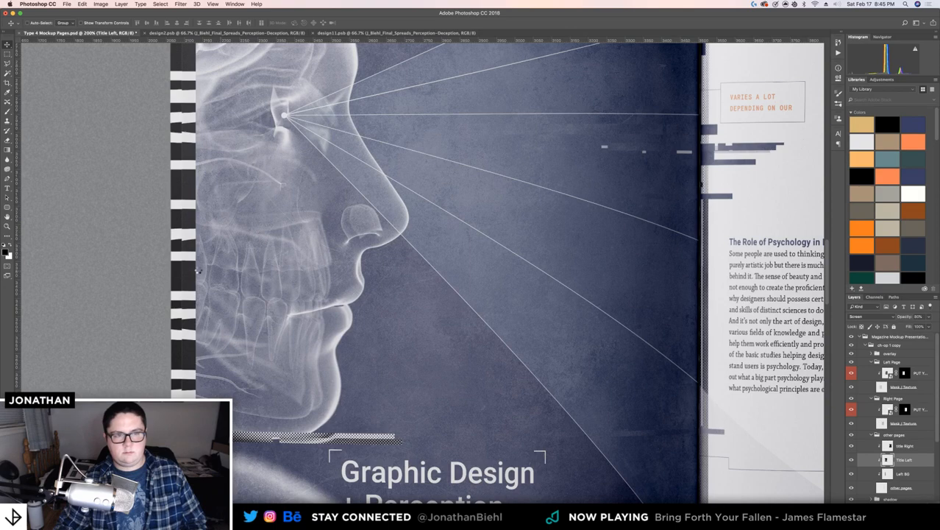
scroll(202, 272, down, 1)
scroll(201, 272, right, 1)
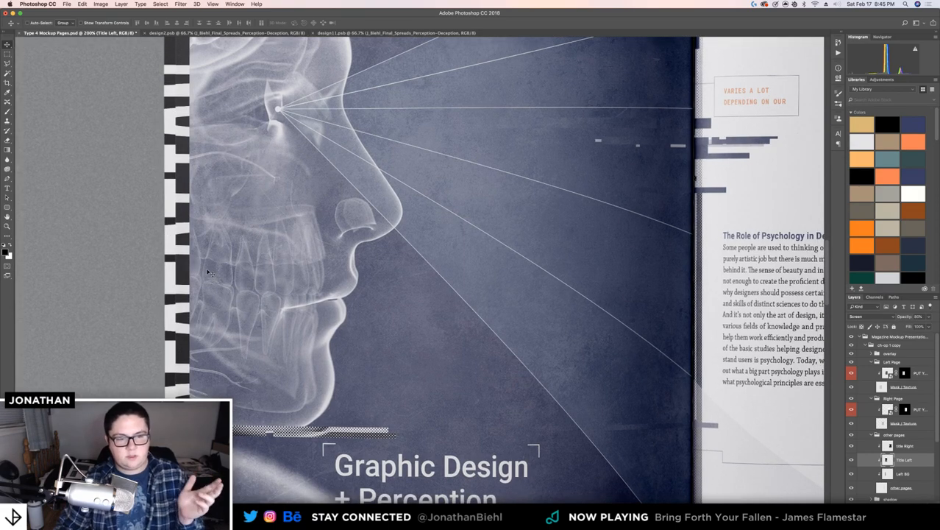
key(super+r)
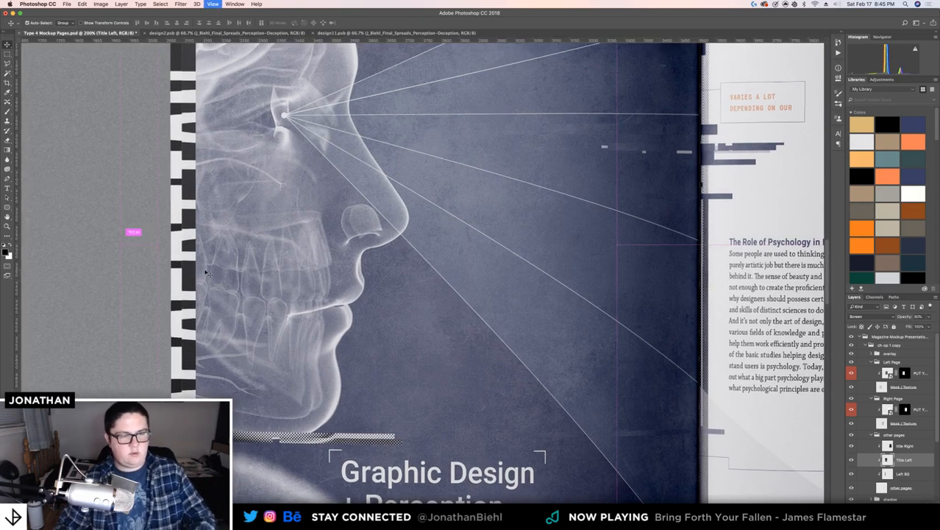
Move the Title Left layer horizontally left to X 2543 px with Free Transform and commit it
key(z)
click(206, 270)
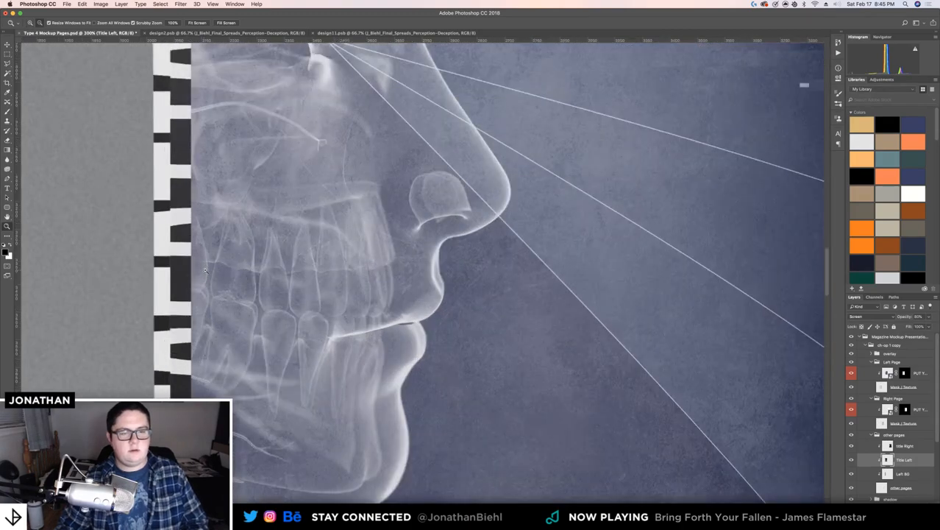
alt+click(205, 270)
alt+click(205, 270)
key(super+t)
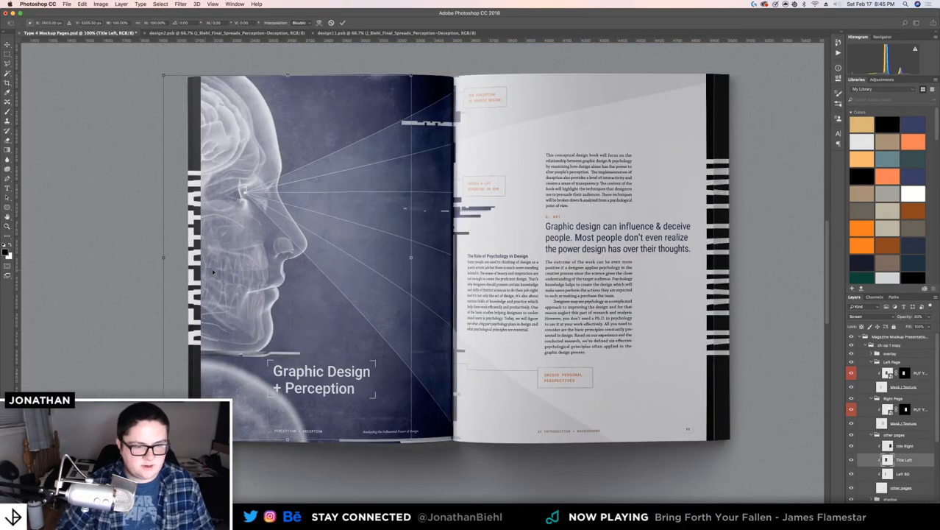
key(shift+Right)
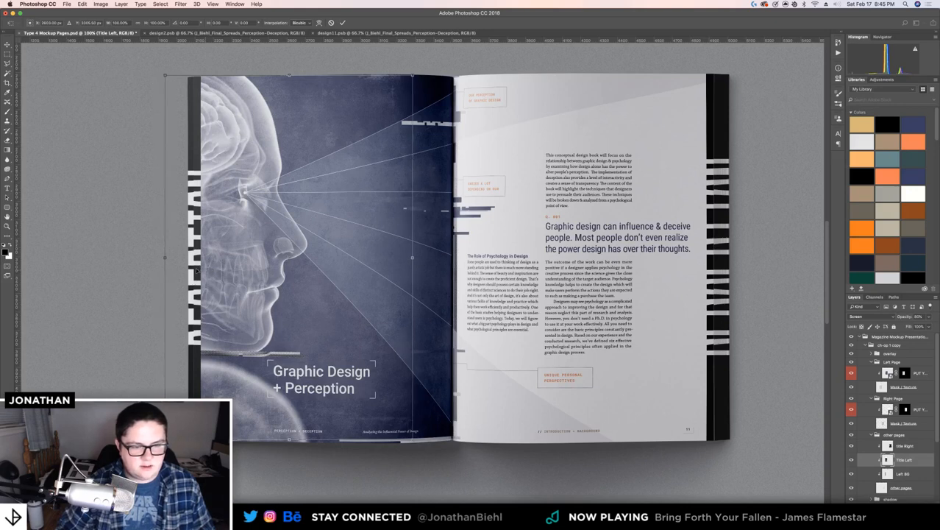
drag(198, 271, 196, 272)
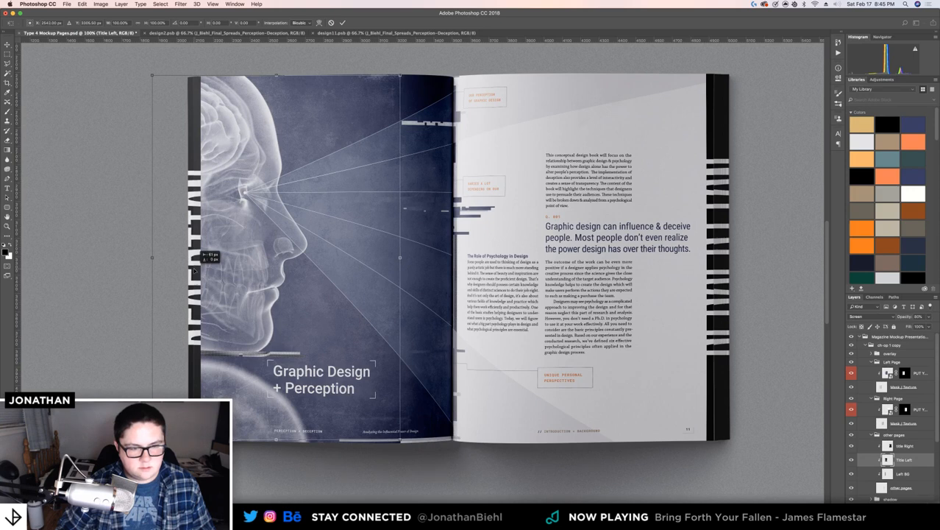
drag(196, 272, 196, 271)
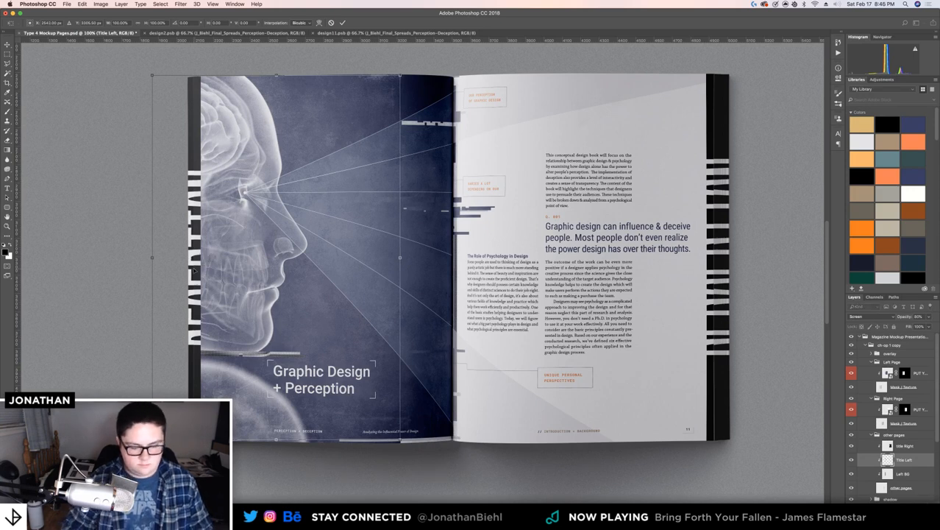
key(Return)
Nudge the Title Left layer a few pixels left to refine the lettering's position on the page edge
key(z)
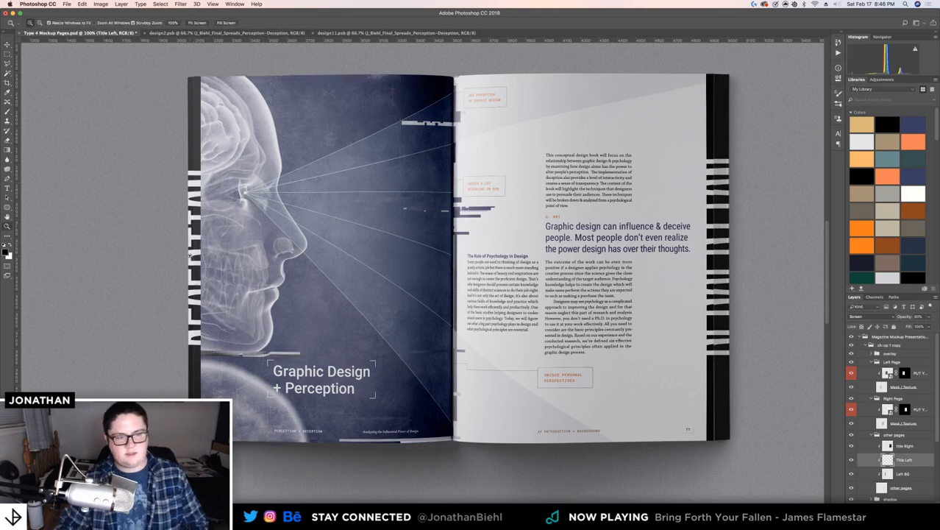
drag(197, 250, 228, 267)
key(v)
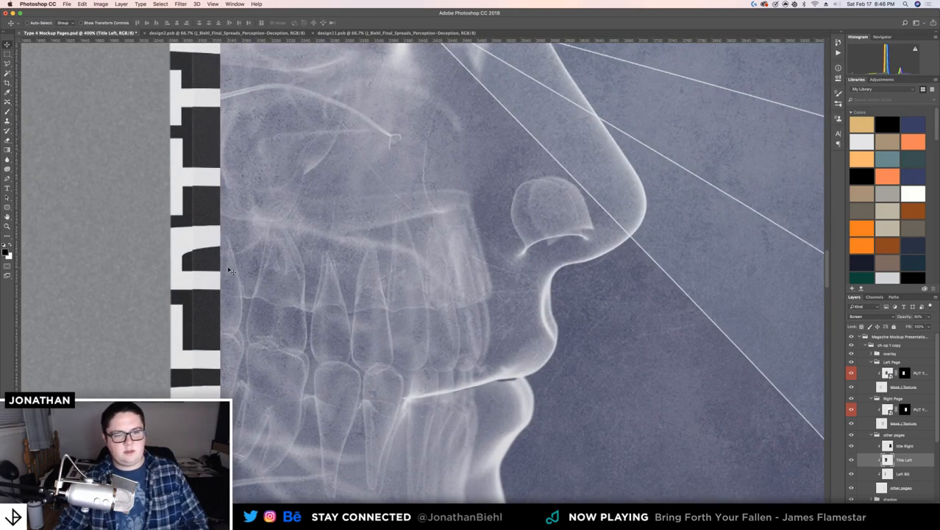
key(Left)
key(Left)
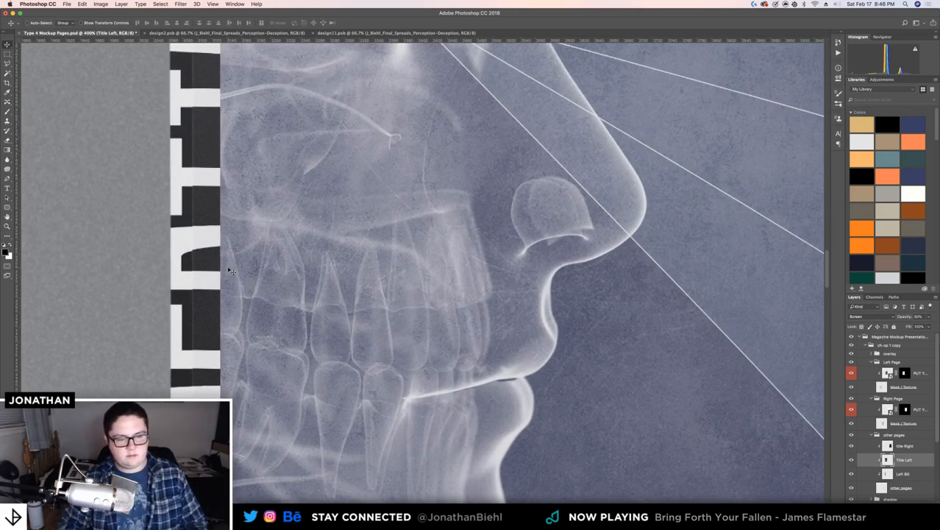
key(Up)
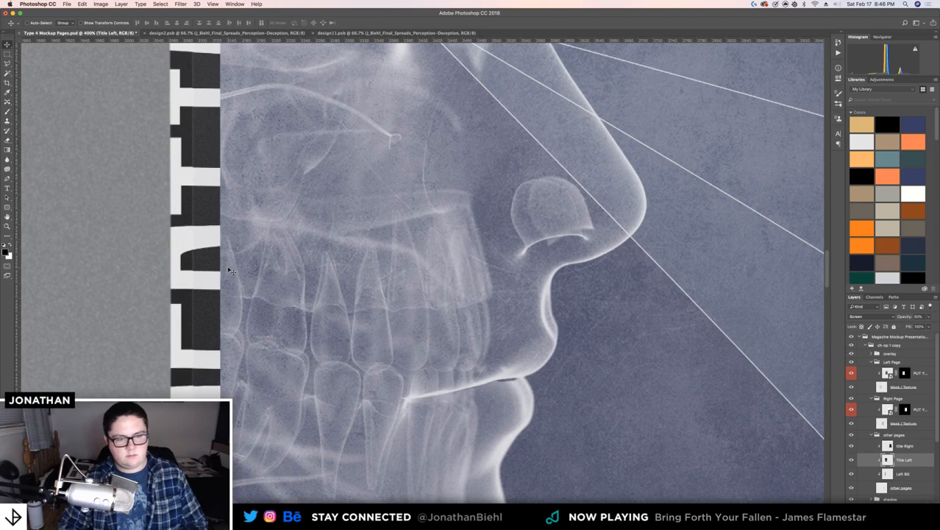
key(Up)
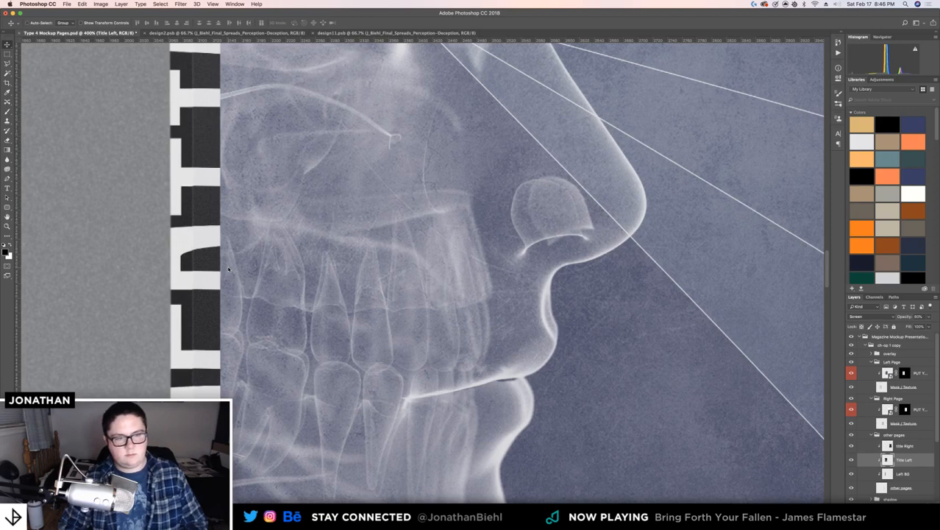
Examine the lettering along the full height of the left page edge, from the top corner to the bottom
key(z)
drag(228, 268, 189, 258)
drag(225, 222, 232, 320)
drag(250, 236, 257, 236)
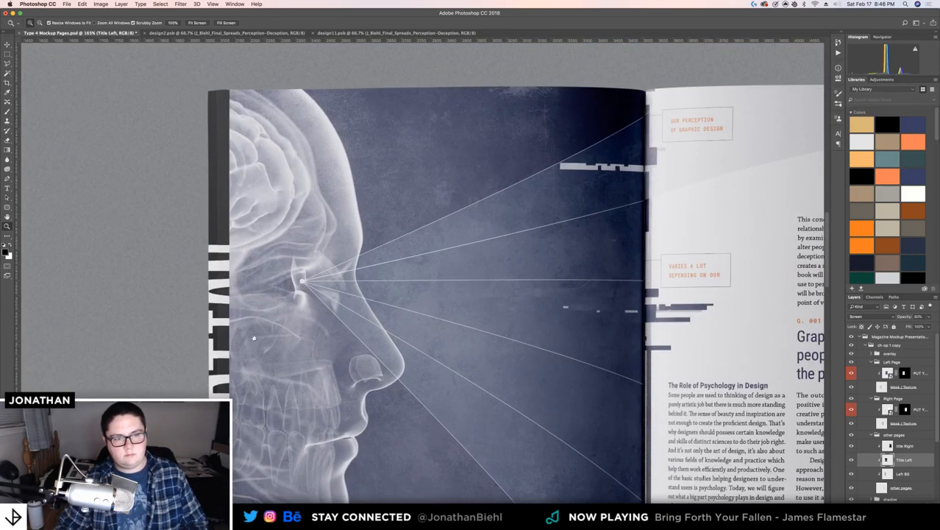
drag(253, 338, 256, 170)
drag(237, 275, 232, 275)
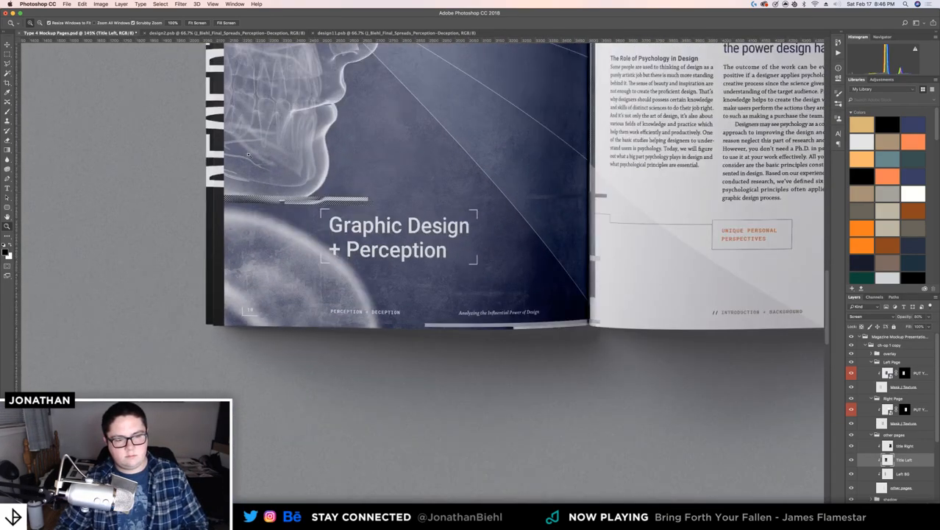
drag(249, 154, 293, 153)
click(295, 153)
key(v)
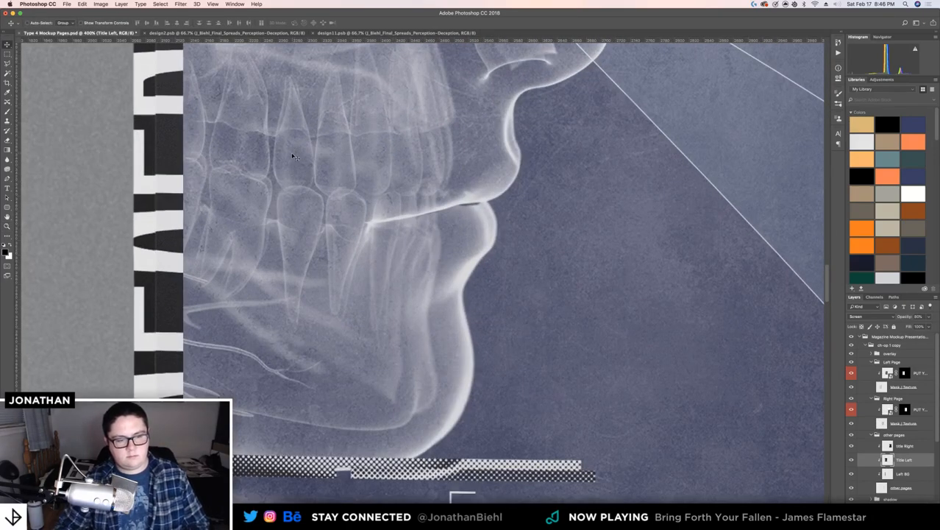
drag(277, 114, 266, 367)
drag(302, 72, 315, 327)
key(z)
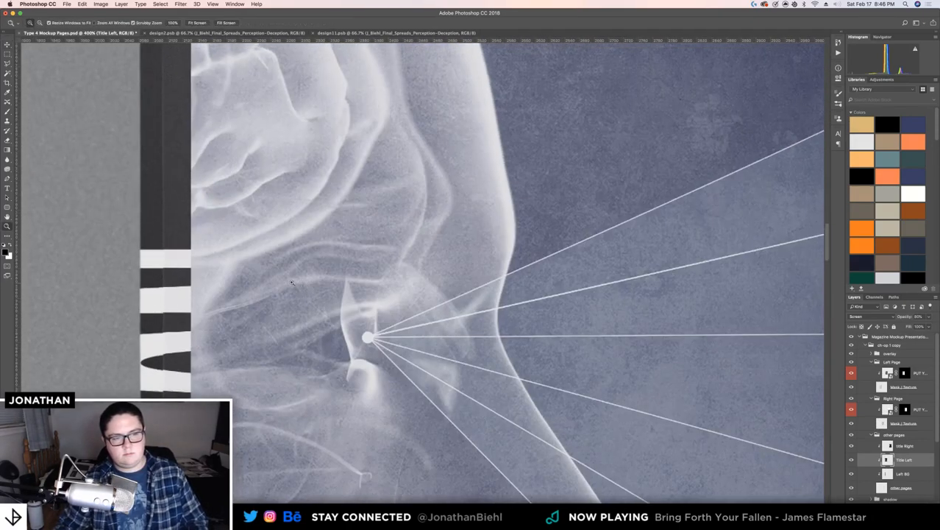
Stretch the top edge of the Title Left layer slightly upward with Free Transform and commit it
drag(300, 283, 269, 283)
key(super+t)
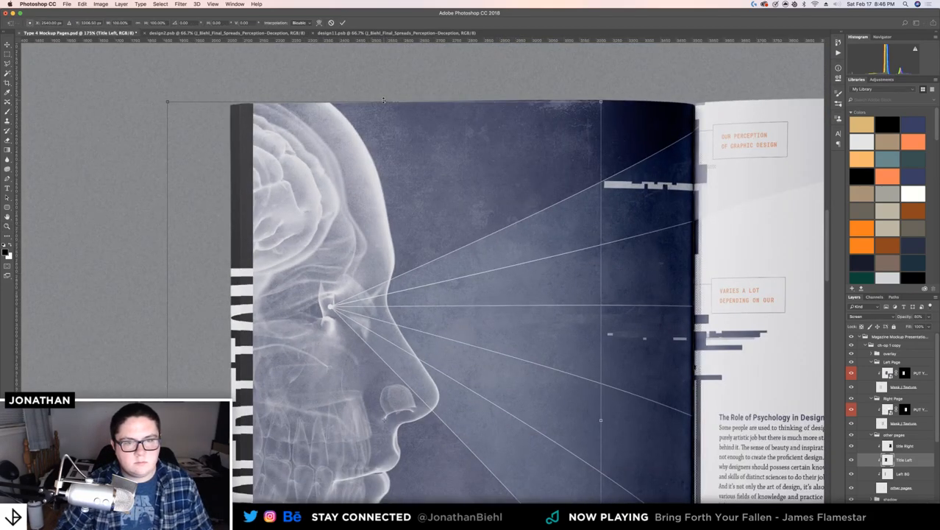
drag(383, 100, 379, 96)
key(Return)
key(z)
click(393, 89)
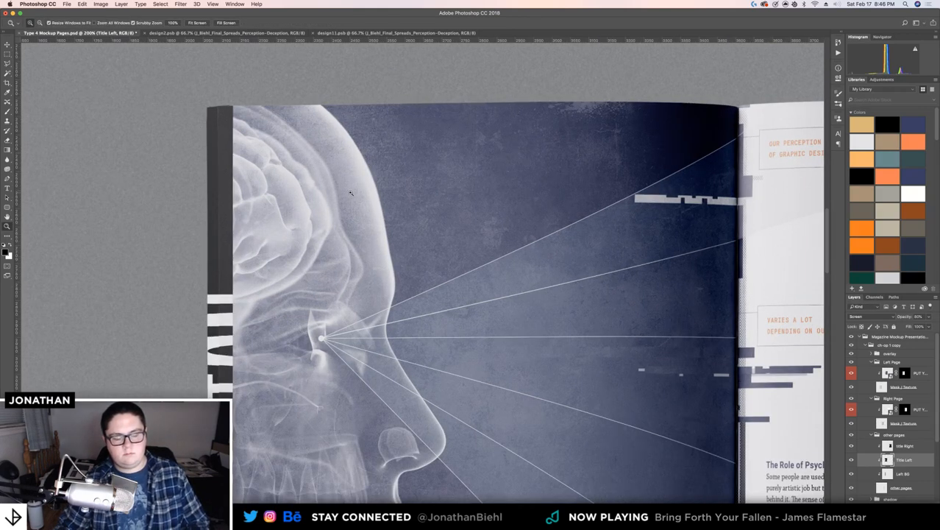
drag(351, 193, 365, 189)
Scale the Title Left layer's height to about 100.15% from its top edge and apply the transformation
key(ctrl+t)
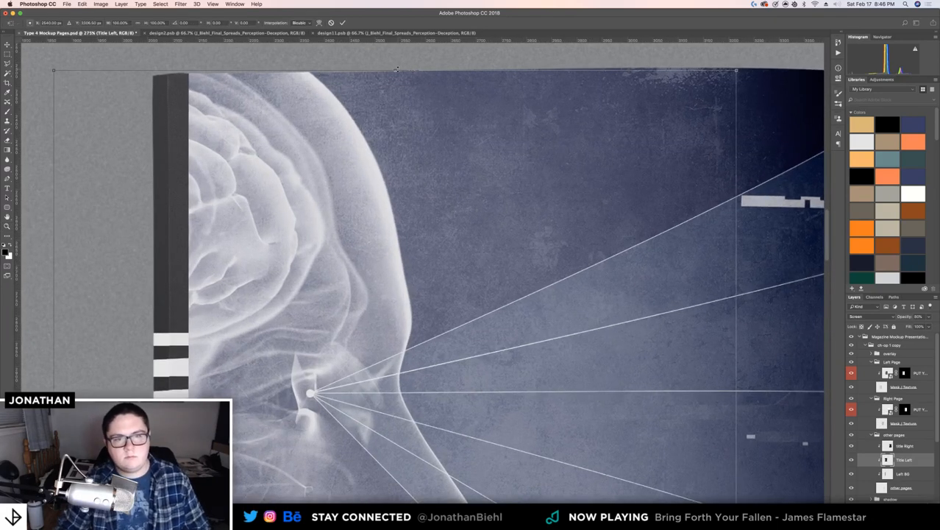
drag(398, 68, 398, 67)
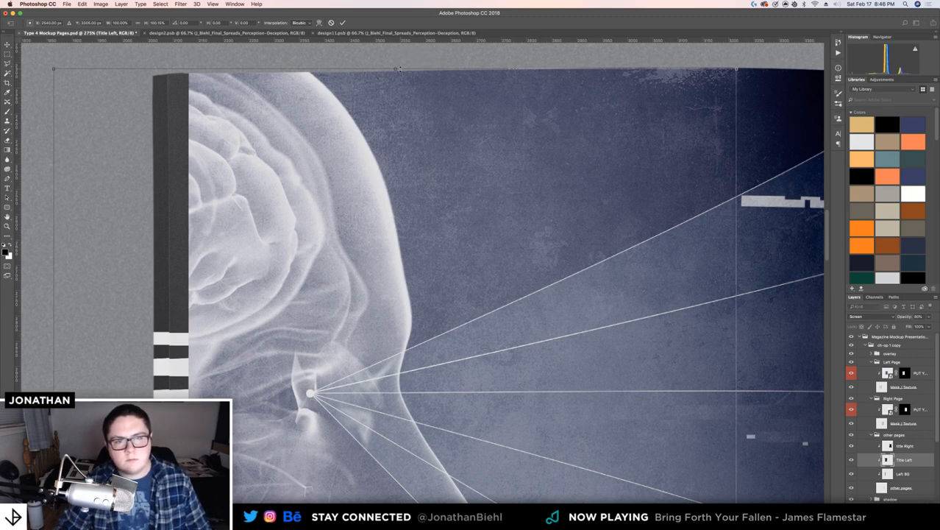
drag(399, 69, 400, 69)
key(v)
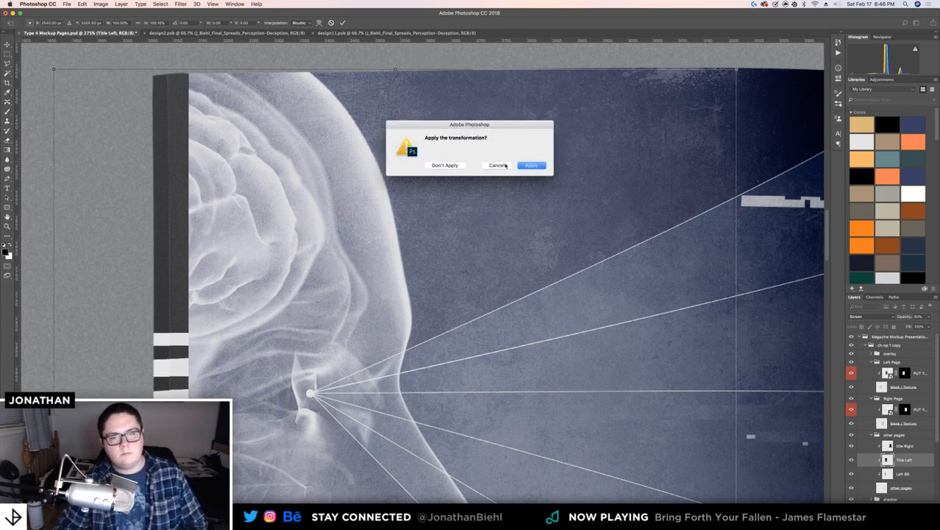
click(519, 164)
Examine the adjusted lettering on the left page edge, both close up and within the whole spread
scroll(388, 309, down, 10)
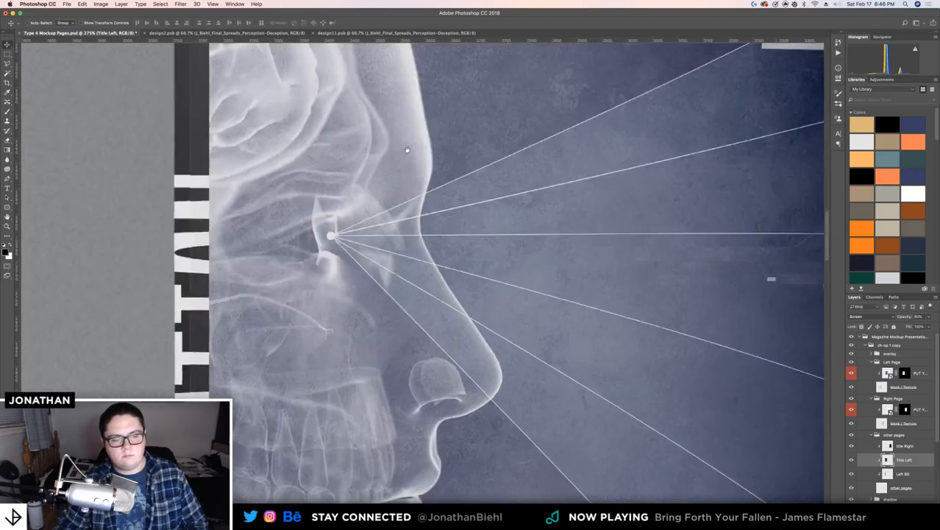
scroll(395, 122, down, 5)
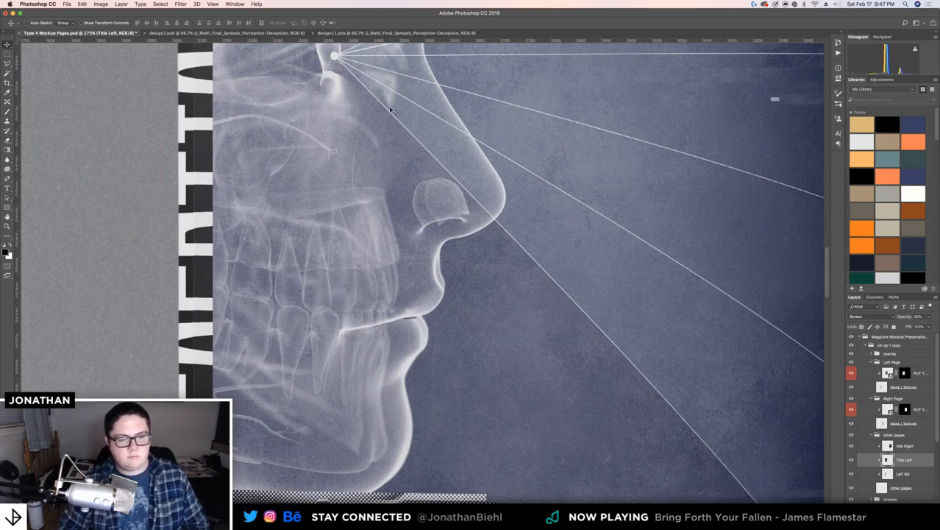
drag(388, 110, 266, 319)
key(z)
click(341, 323)
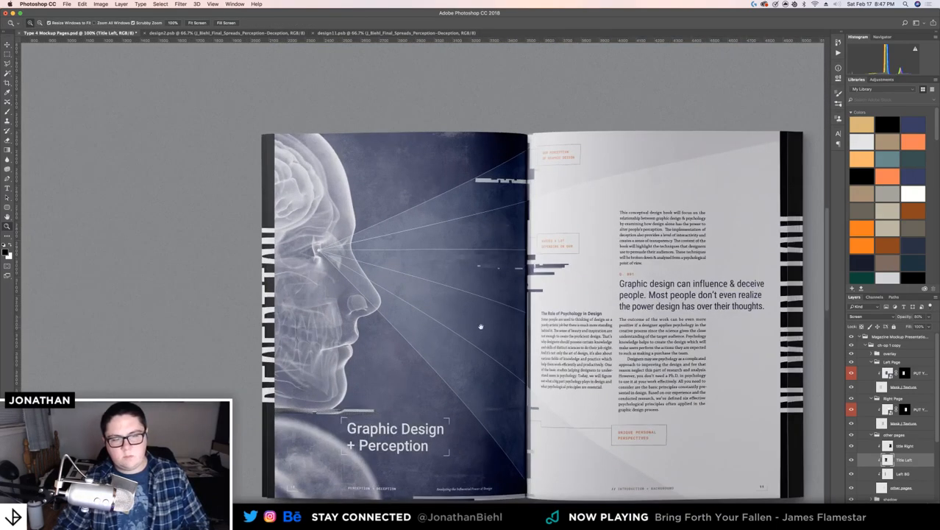
drag(480, 325, 360, 317)
click(167, 352)
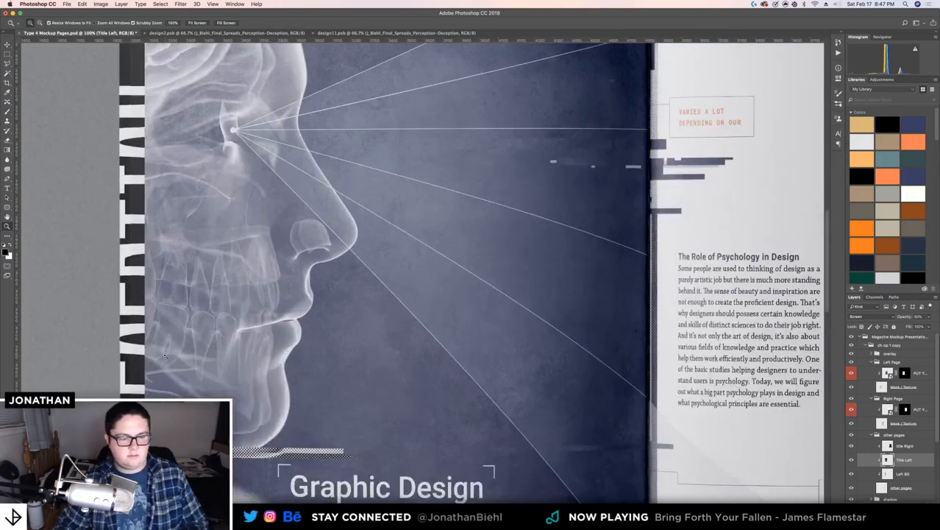
click(162, 354)
drag(155, 360, 216, 344)
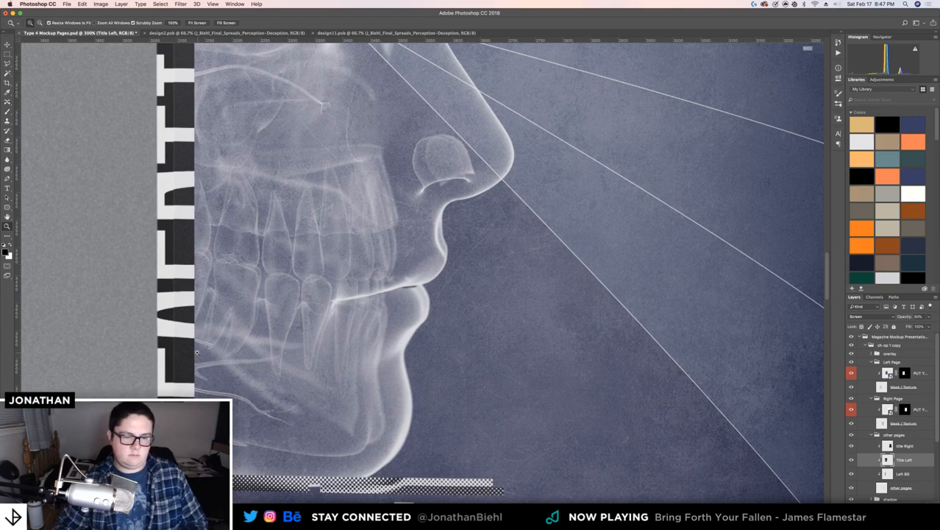
Select the title Right layer that holds the lettering on the book's right page edge
drag(197, 352, 95, 353)
drag(331, 336, 352, 336)
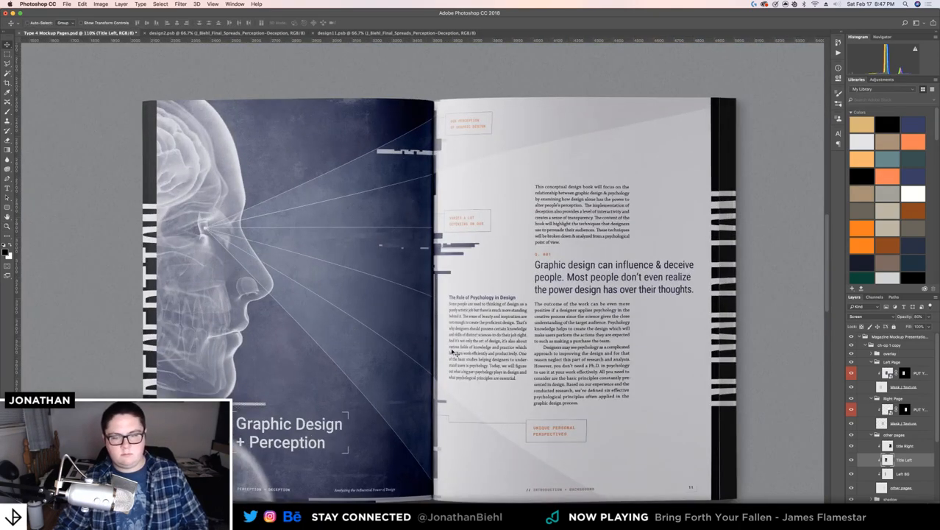
drag(717, 355, 628, 306)
super+click(658, 212)
super+click(658, 212)
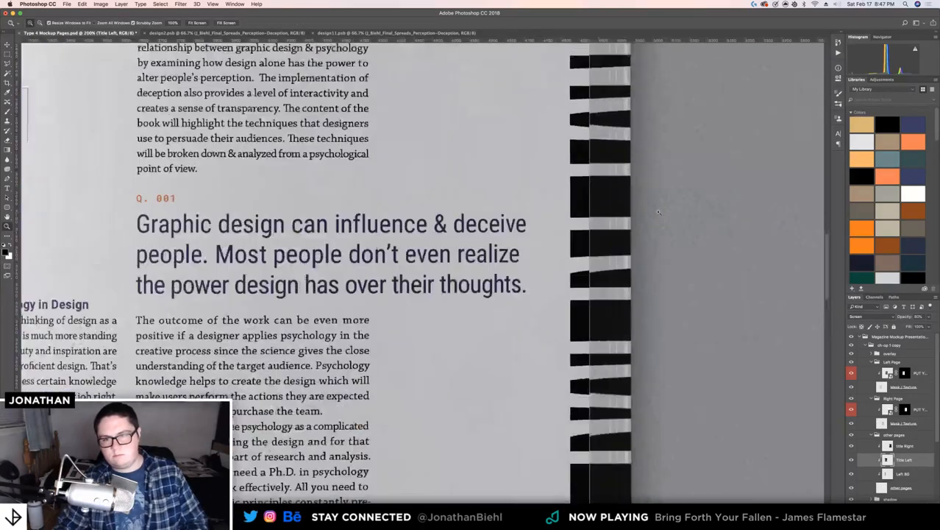
drag(658, 211, 690, 204)
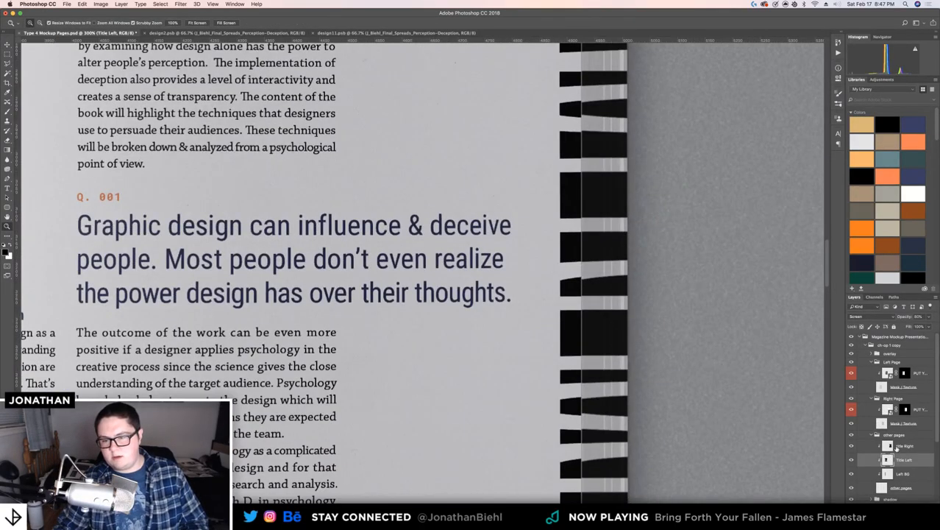
click(896, 447)
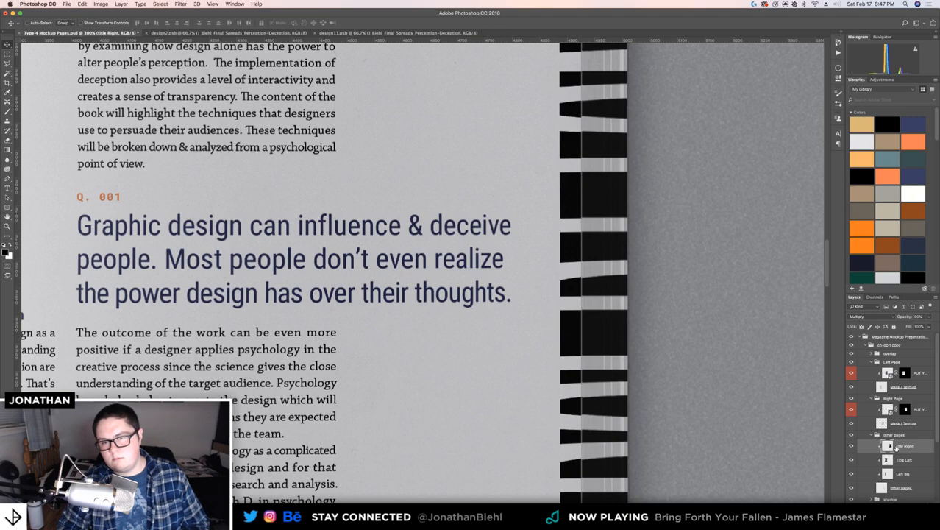
Examine the whole Graphic Design + Perception spread with the lettering on both page edges
key(z)
alt+click(528, 361)
alt+click(528, 362)
alt+click(528, 361)
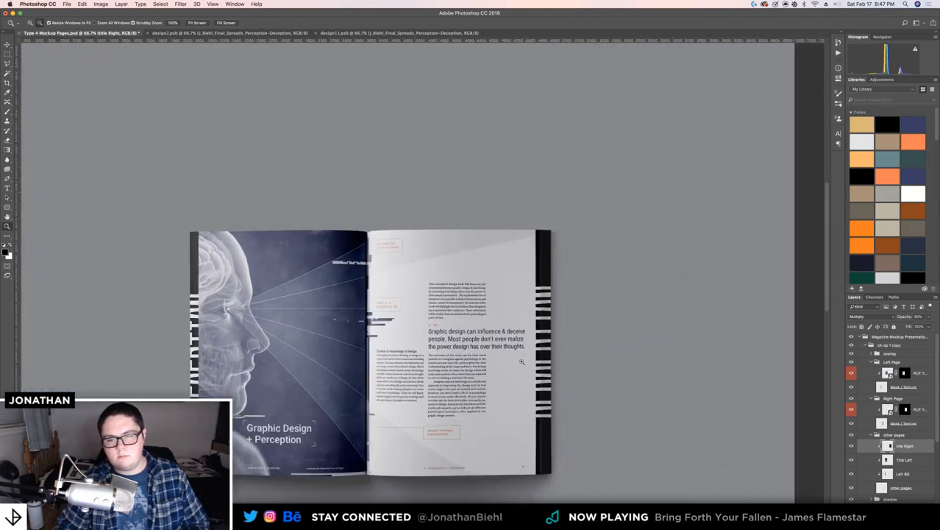
click(434, 365)
drag(386, 383, 432, 321)
alt+click(394, 340)
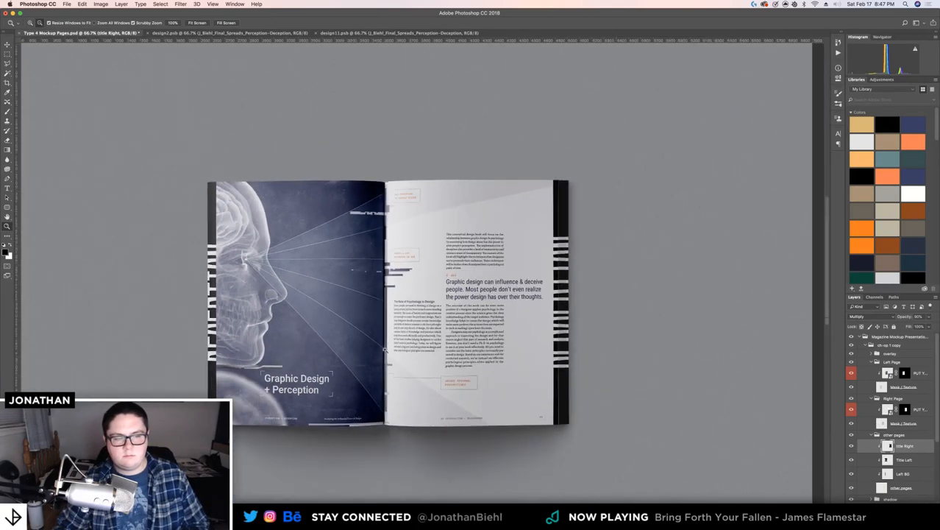
drag(381, 369, 391, 348)
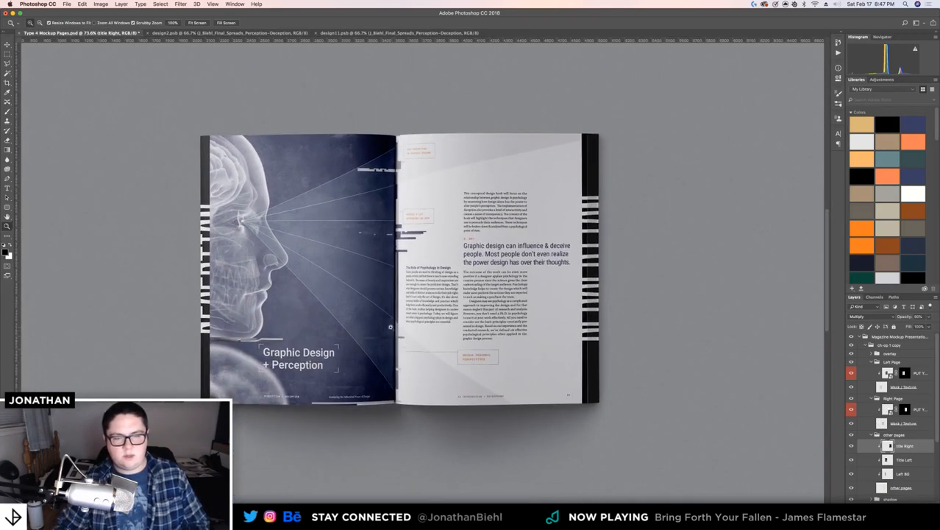
Save the mockup document, rename the ch-op 1 copy group as 10-11 and collapse it
key(v)
key(super+s)
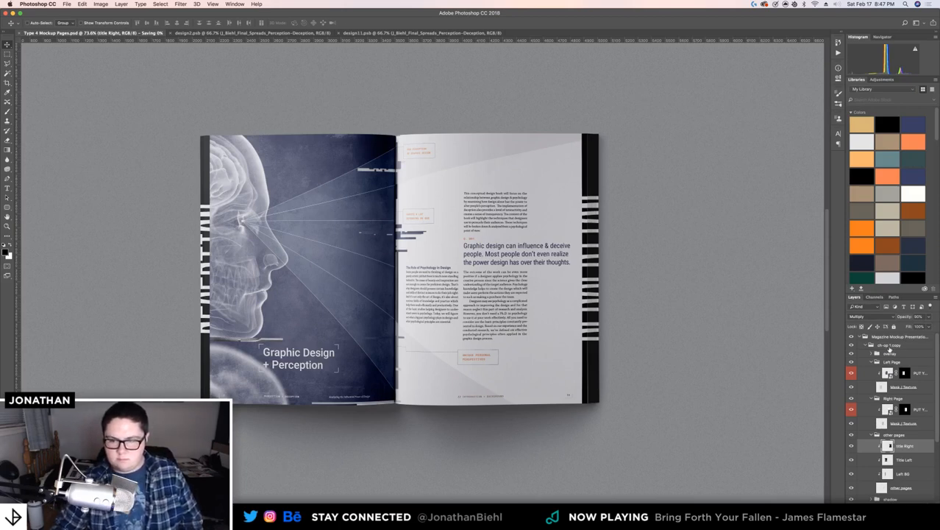
click(888, 345)
double_click(886, 345)
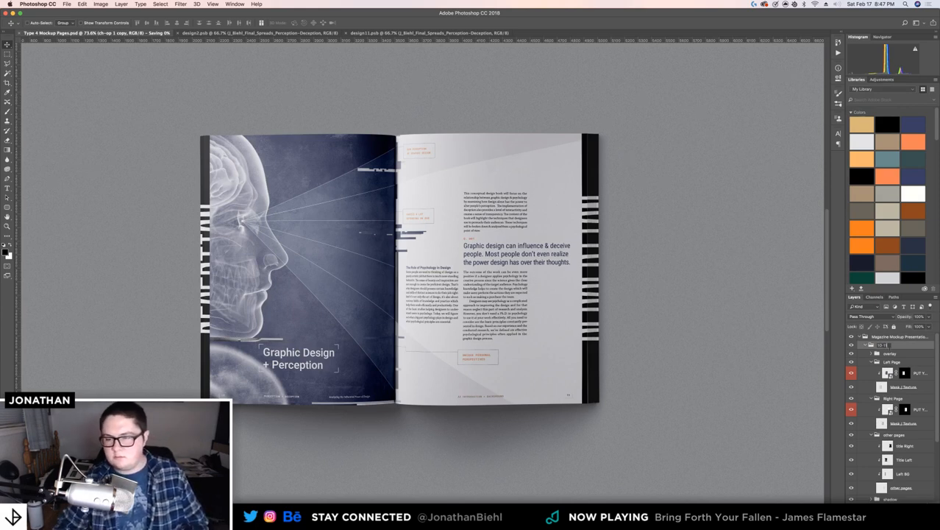
key(Return)
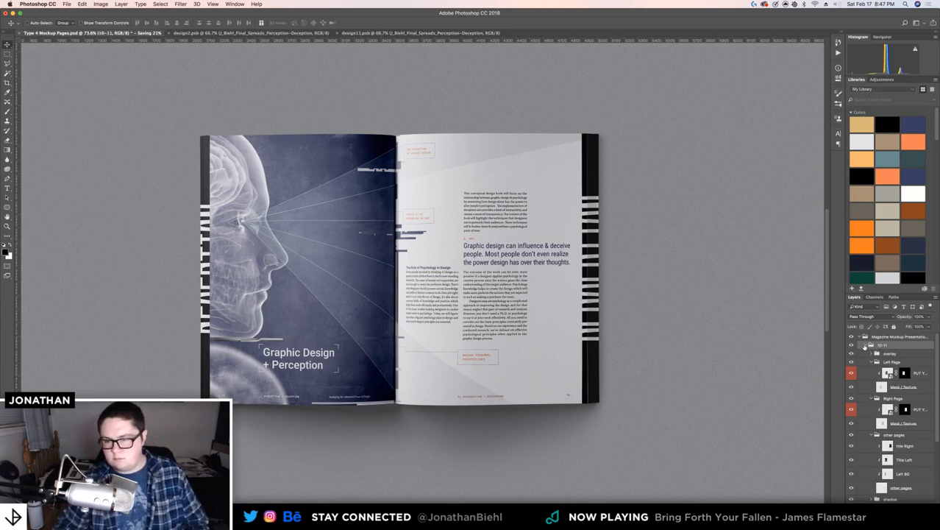
click(865, 345)
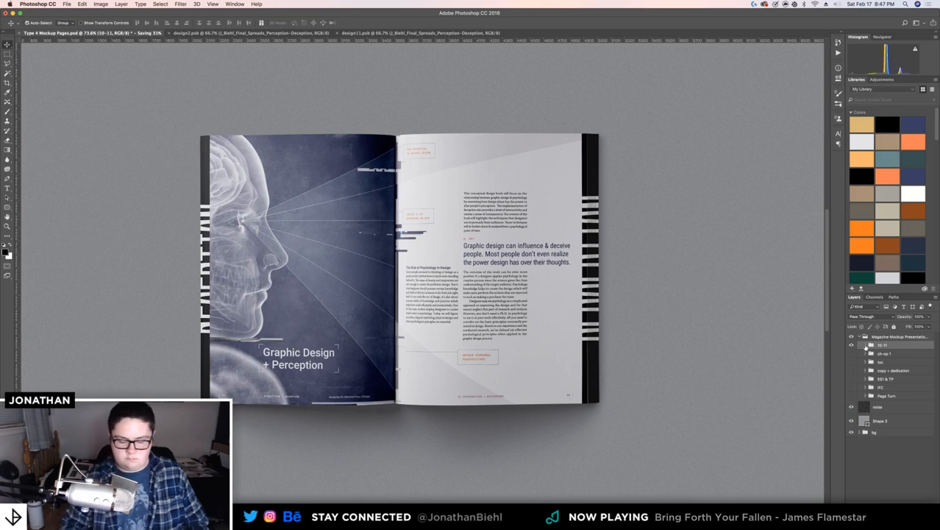
Duplicate the 10-11 group and hide the original group
key(super+j)
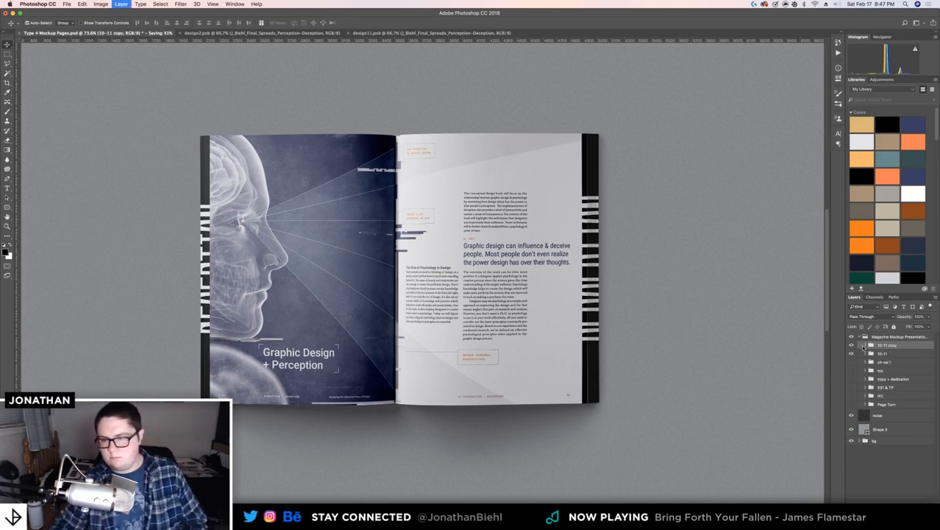
click(852, 354)
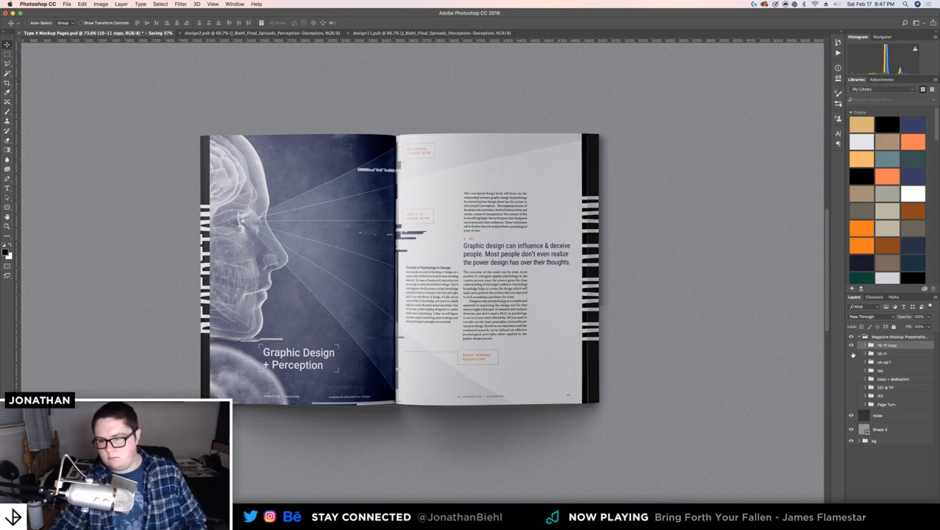
click(865, 345)
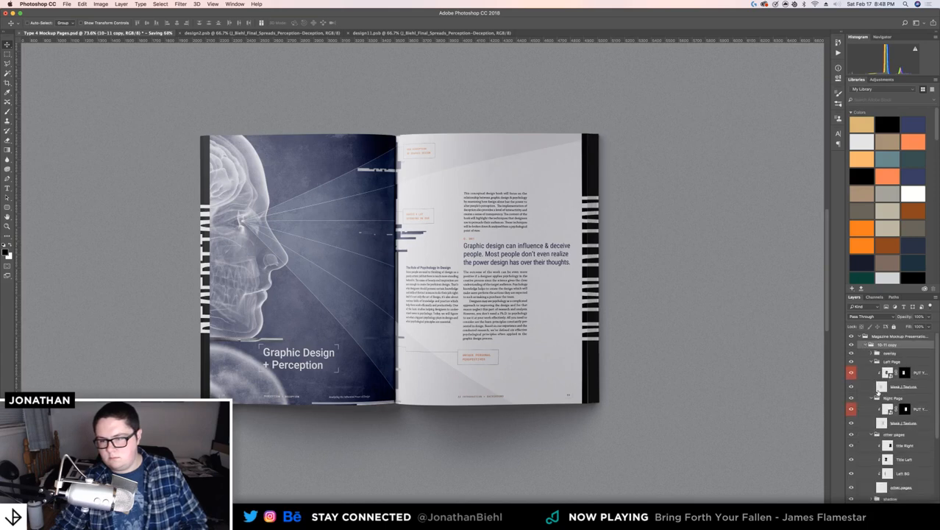
scroll(888, 358, down, 1)
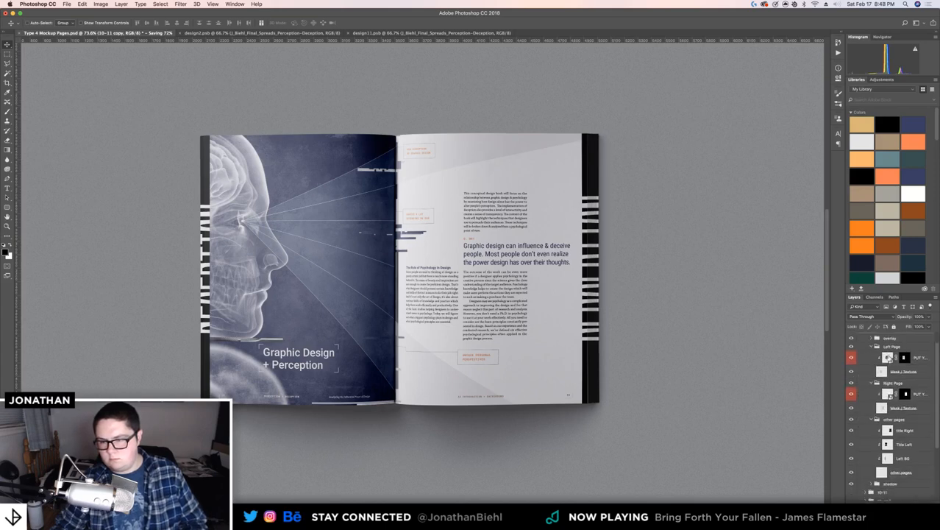
right_click(889, 358)
key(Escape)
scroll(877, 355, up, 1)
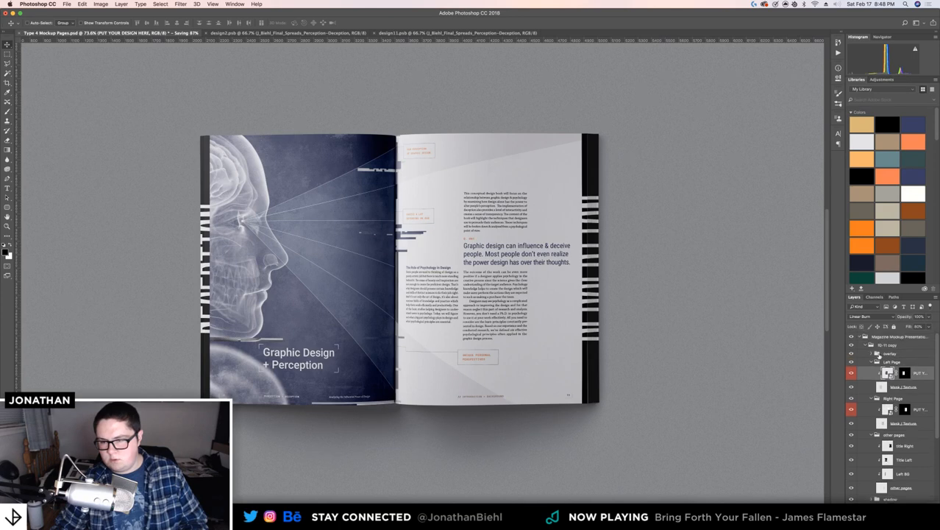
click(870, 345)
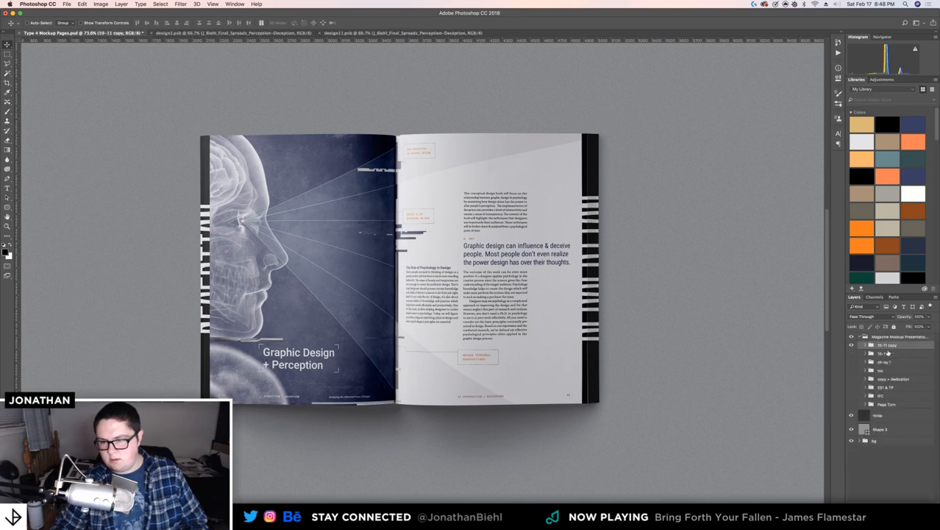
Rename the duplicated group as 12-13, hide it and show the 10-11 group instead
double_click(887, 345)
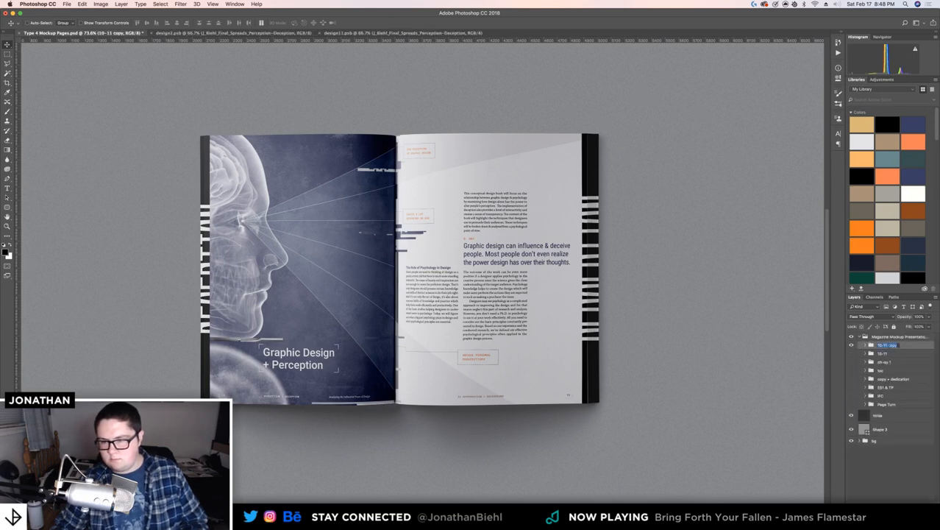
text(12-13)
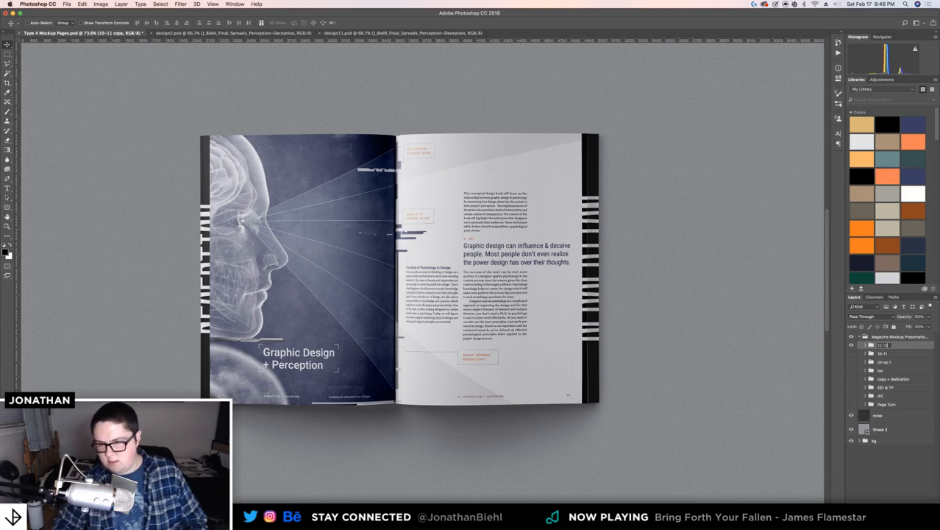
key(Return)
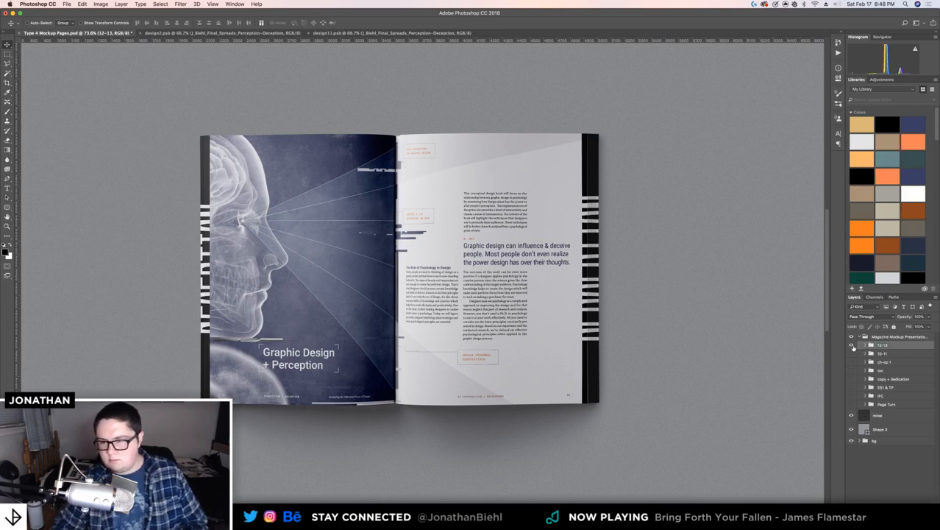
click(852, 346)
click(852, 354)
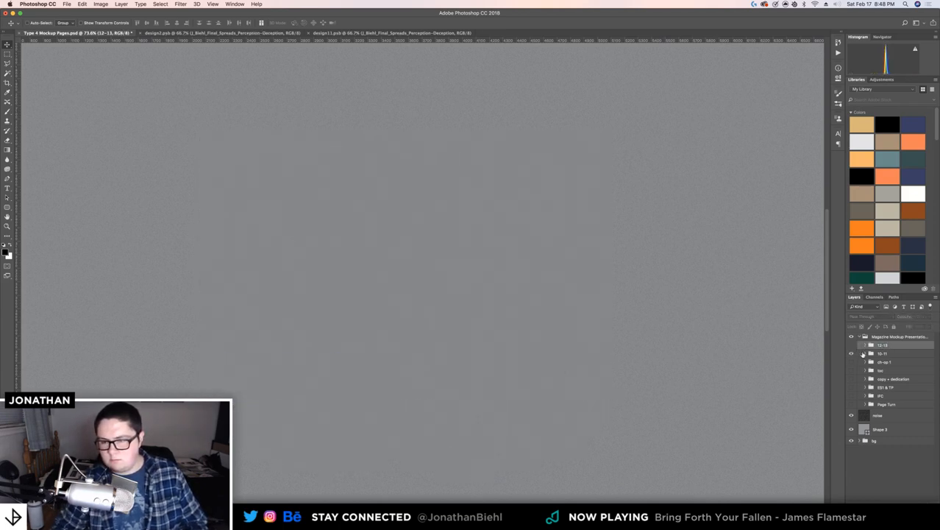
Rasterize the PUT YOUR DESIGN HERE smart object of the Left Page inside the 10-11 group
click(864, 354)
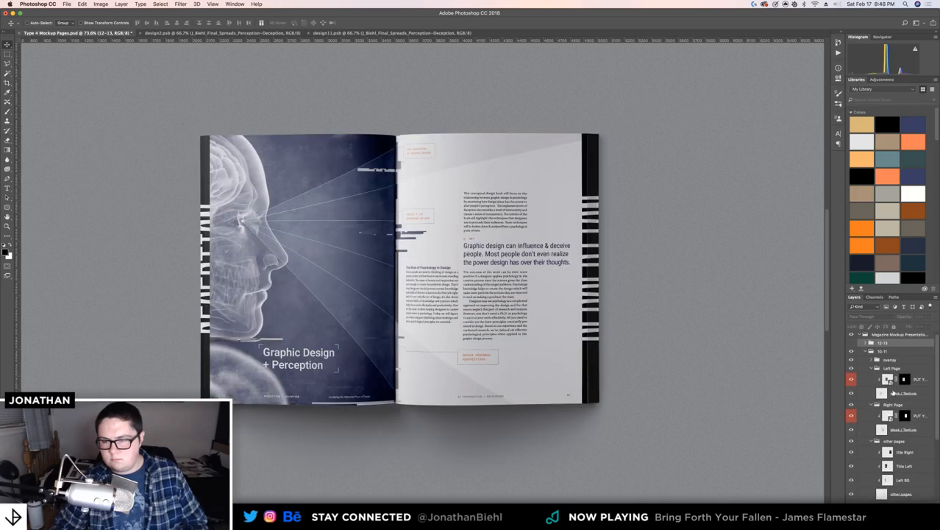
right_click(887, 379)
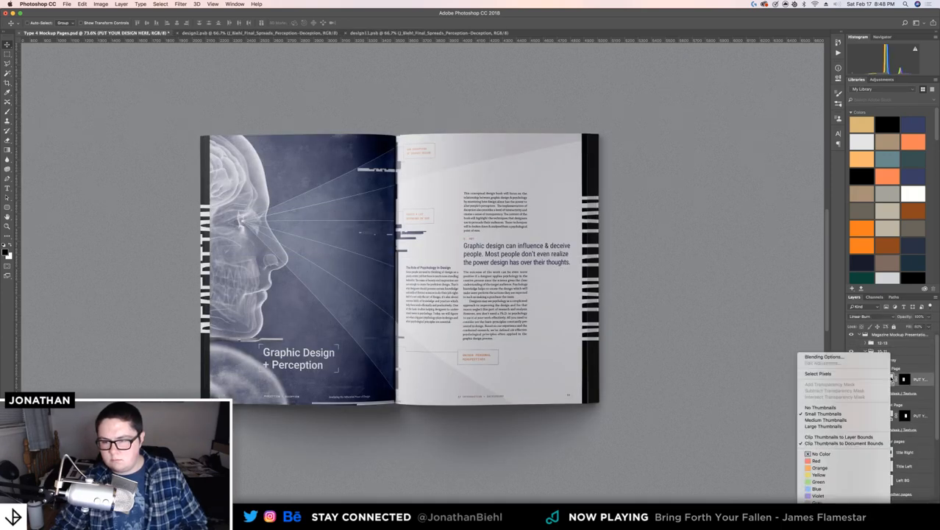
click(926, 377)
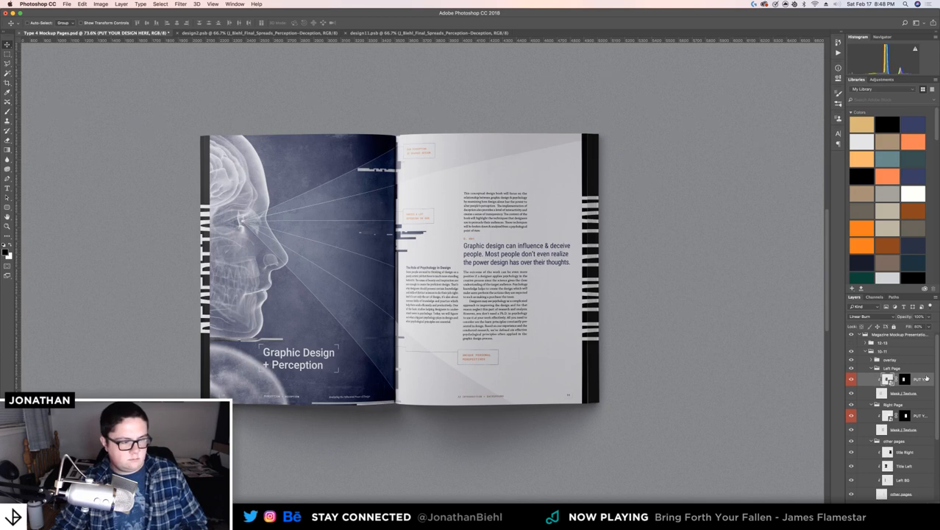
right_click(926, 377)
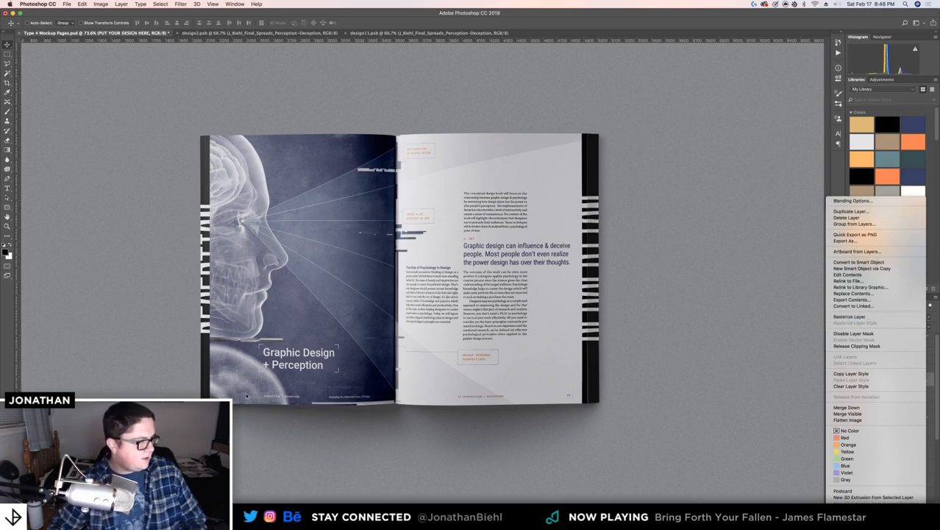
key(Escape)
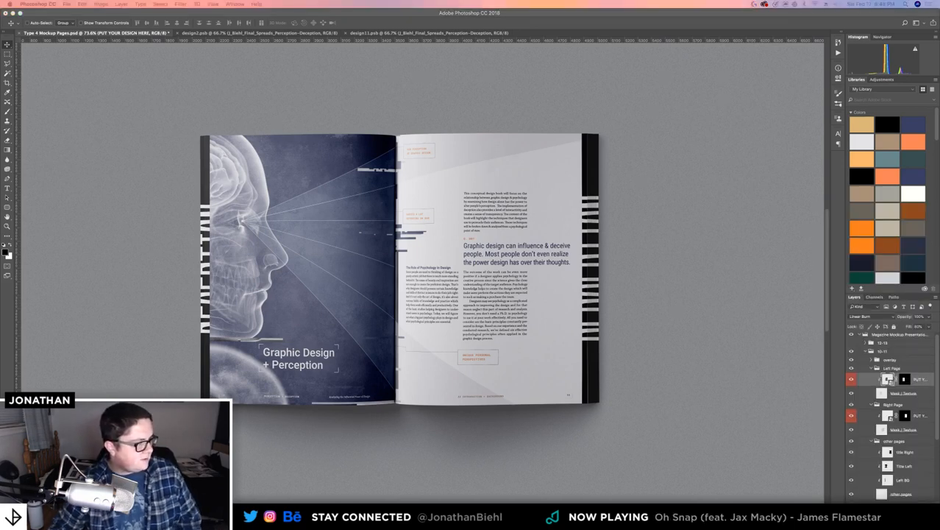
right_click(917, 378)
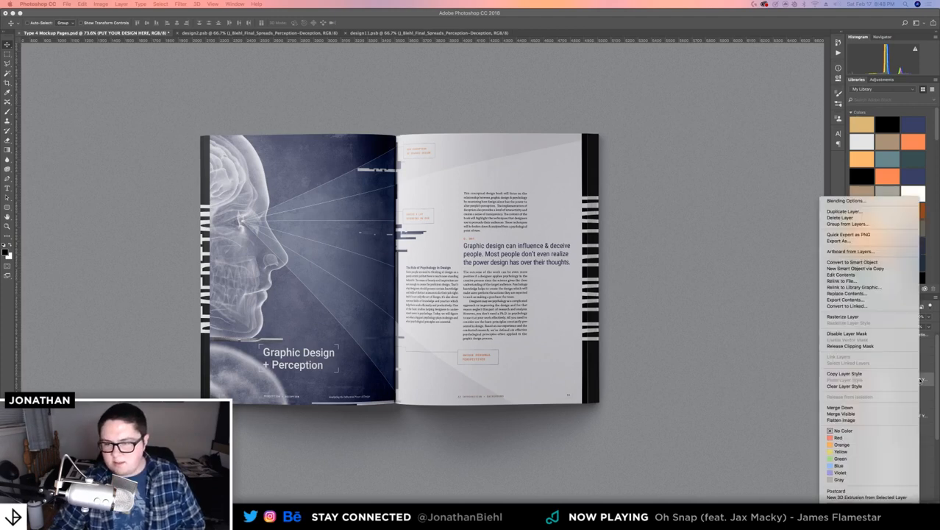
click(868, 316)
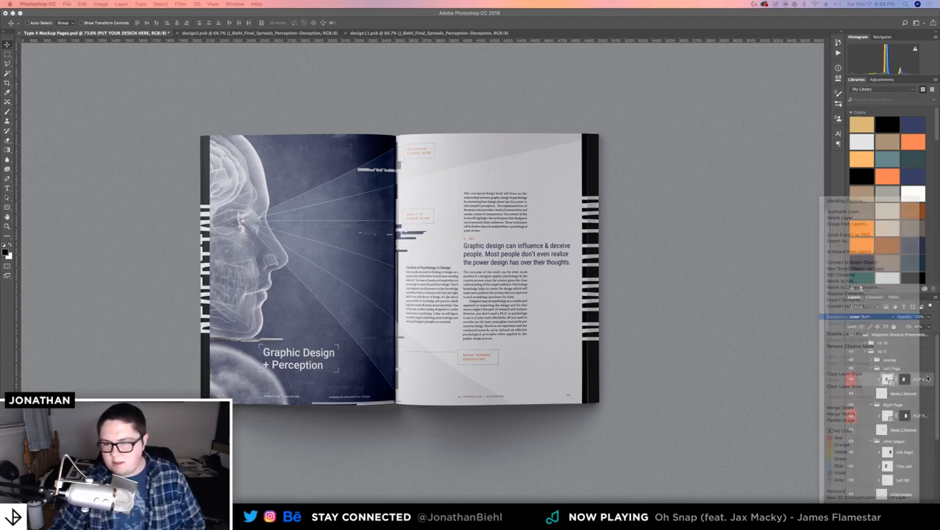
Rasterize the PUT YOUR DESIGN HERE smart object of the Right Page in the 10-11 group
click(924, 416)
click(868, 316)
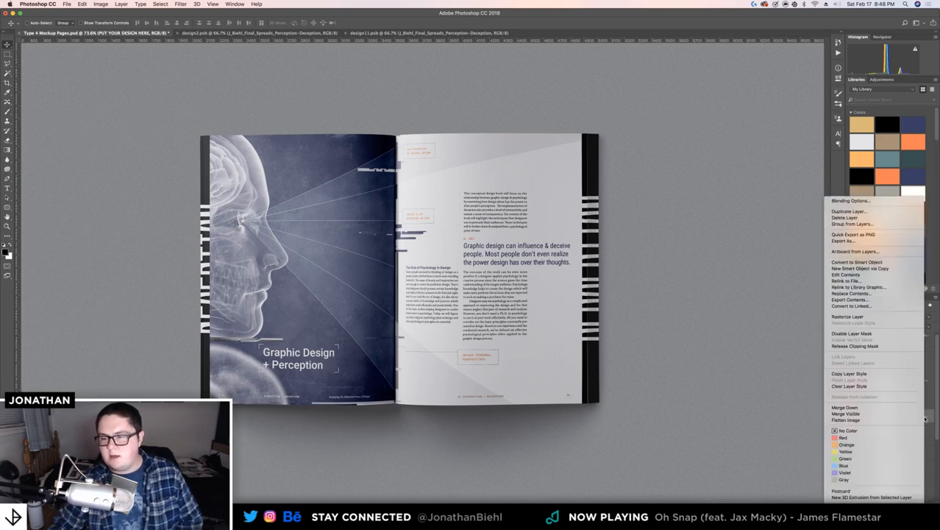
click(868, 320)
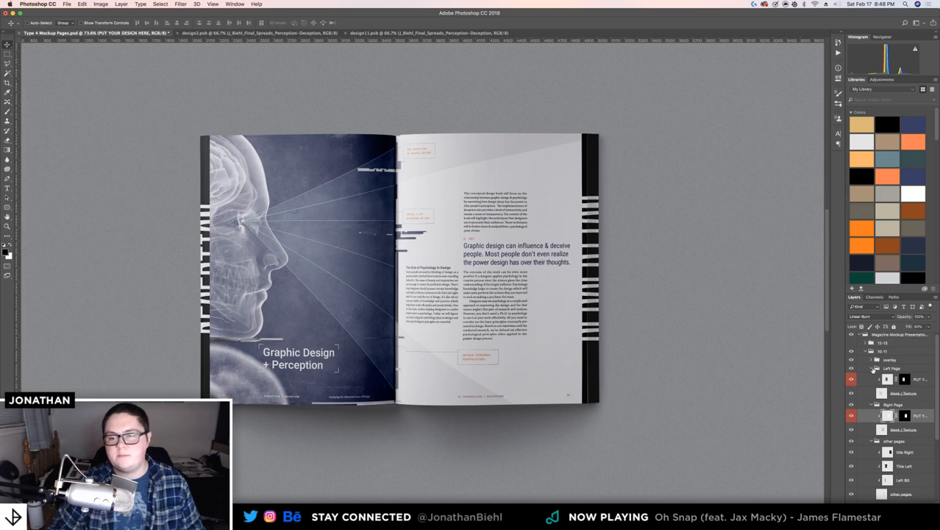
Collapse the Left Page group and the whole 10-11 group, and save the document
click(872, 369)
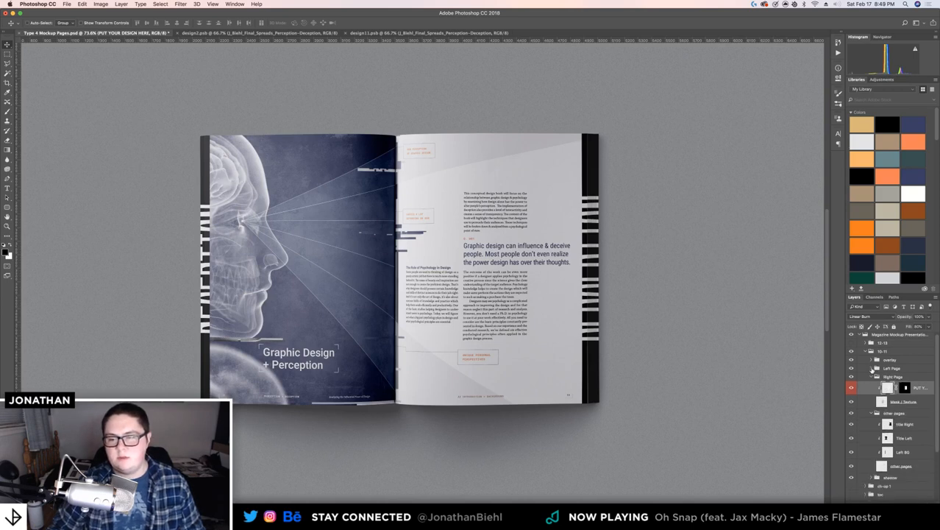
click(872, 376)
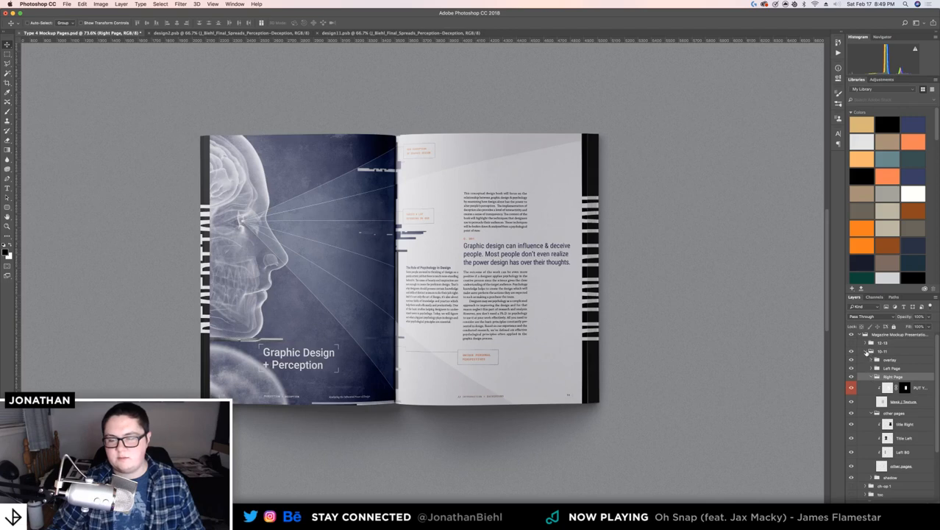
click(868, 352)
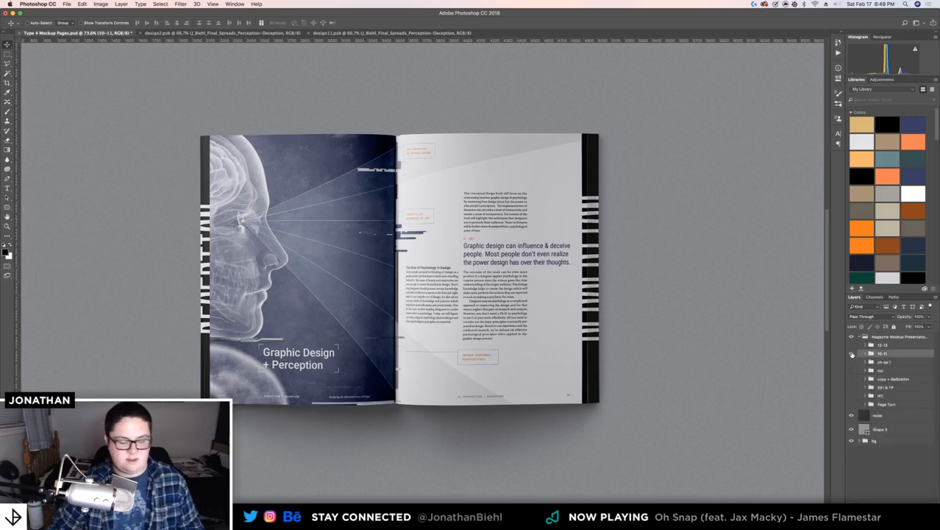
key(super+s)
key(z)
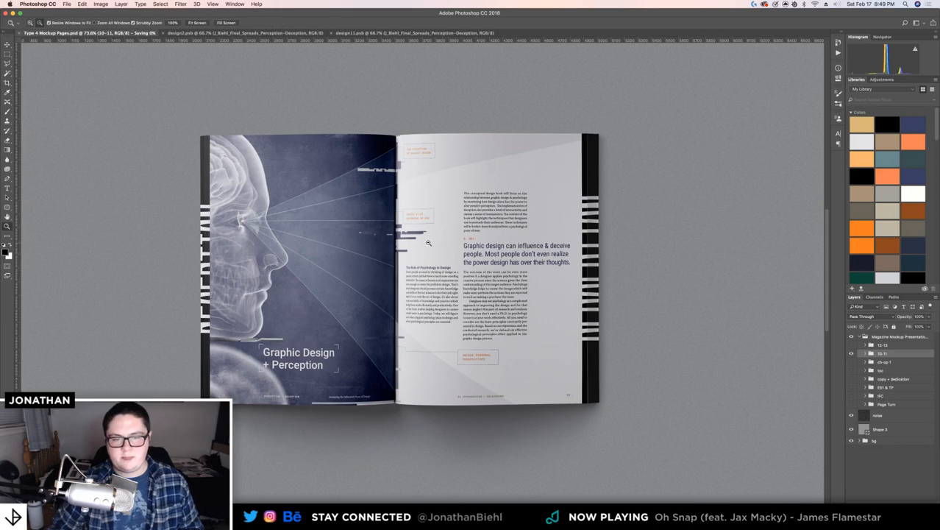
click(428, 244)
alt+click(380, 248)
drag(377, 248, 395, 250)
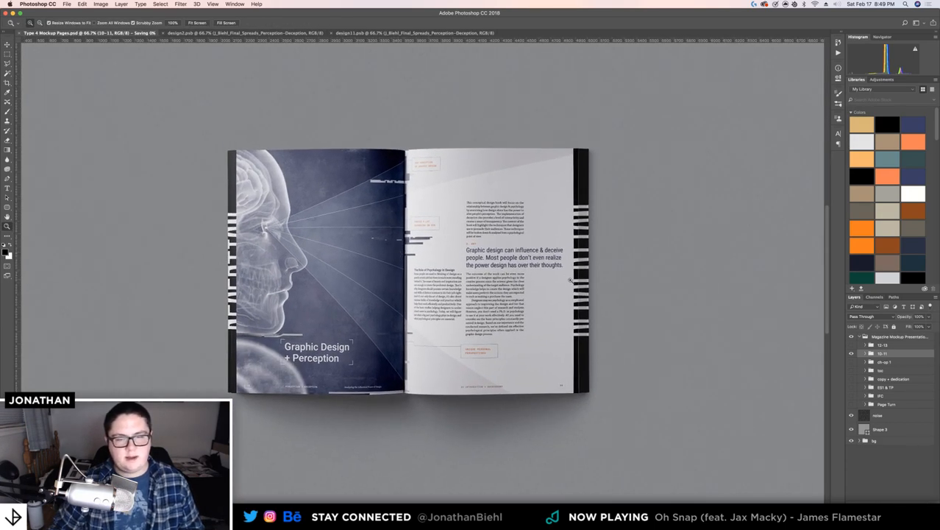